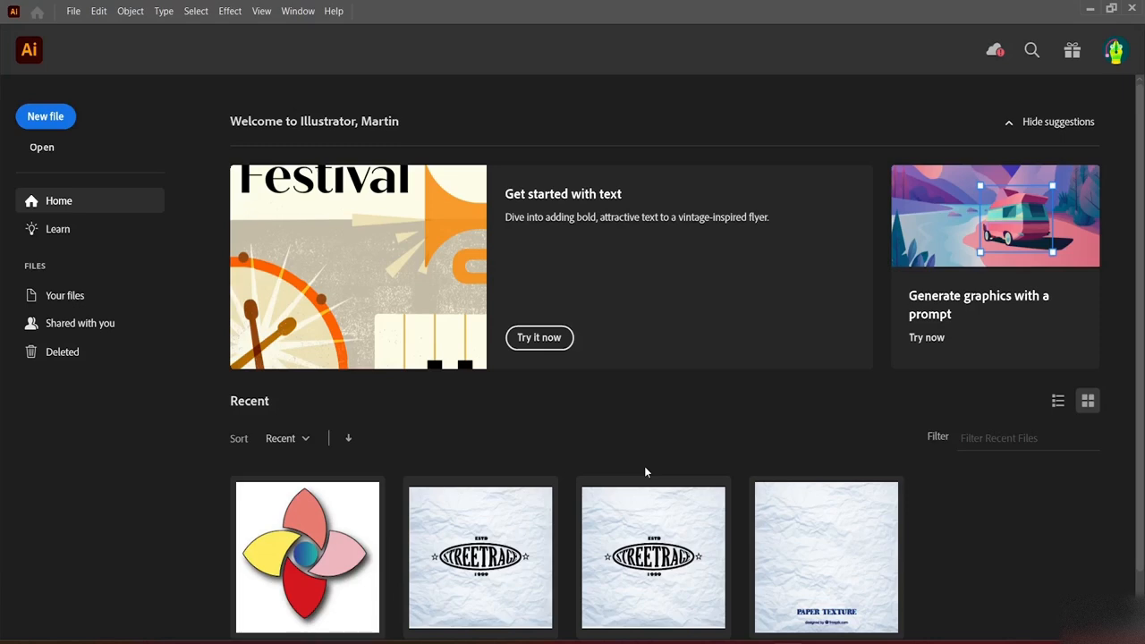
Create an 800 x 800 px RGB document named Grid Logo
{"action": "left_click", "coordinate": [64, 130]}
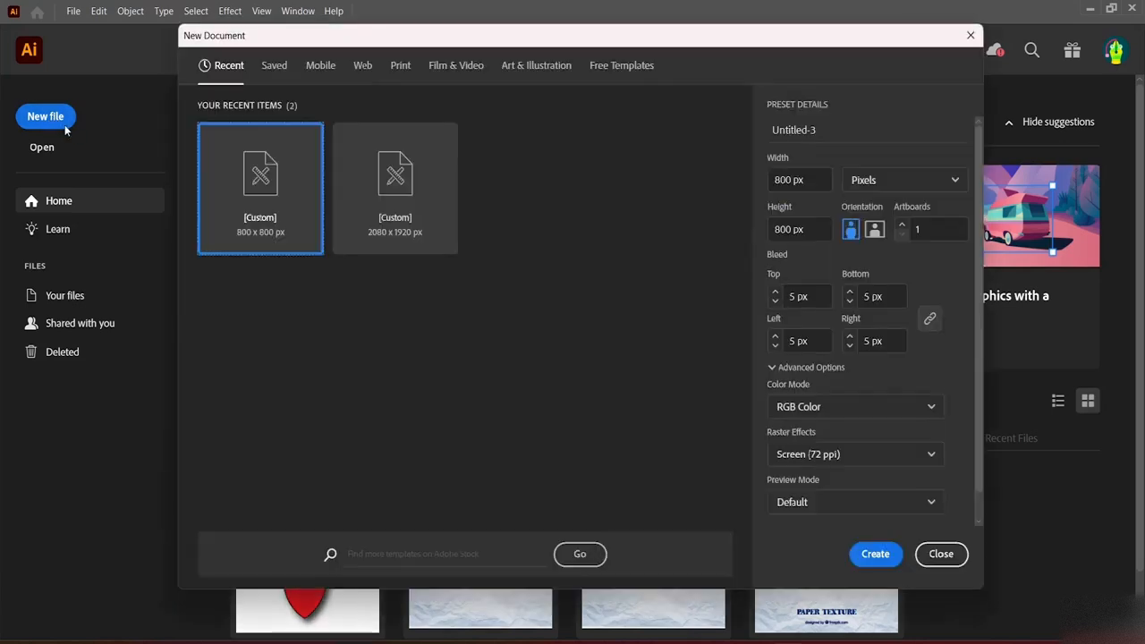
{"action": "left_click", "coordinate": [797, 130]}
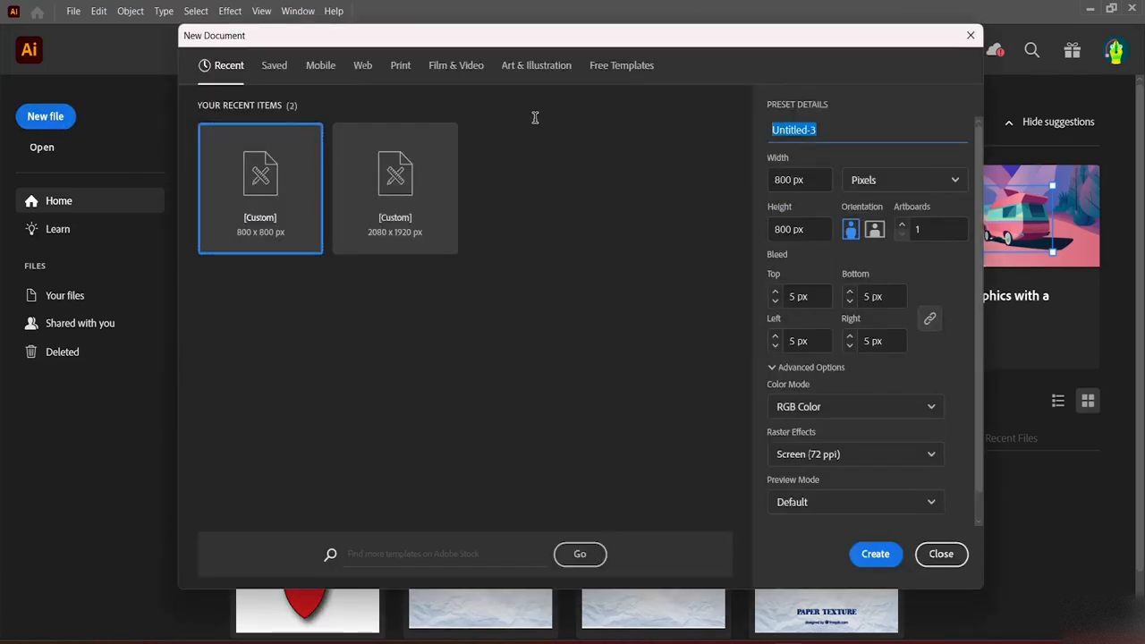
{"action": "type", "text": "Grid"}
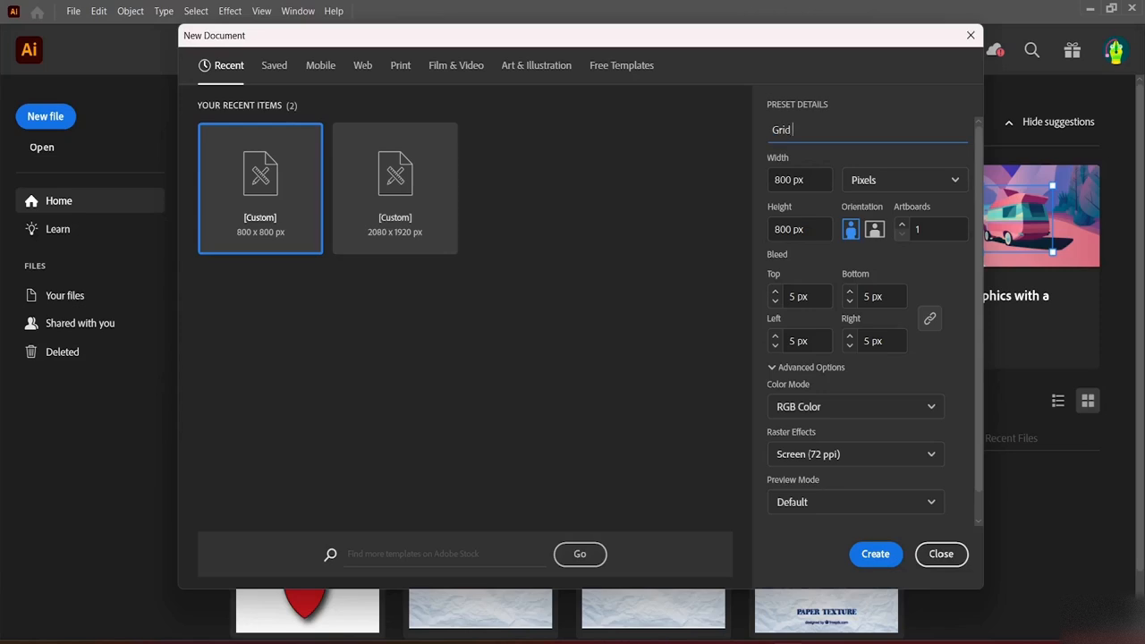
{"action": "type", "text": " Logo"}
{"action": "left_click", "coordinate": [894, 554]}
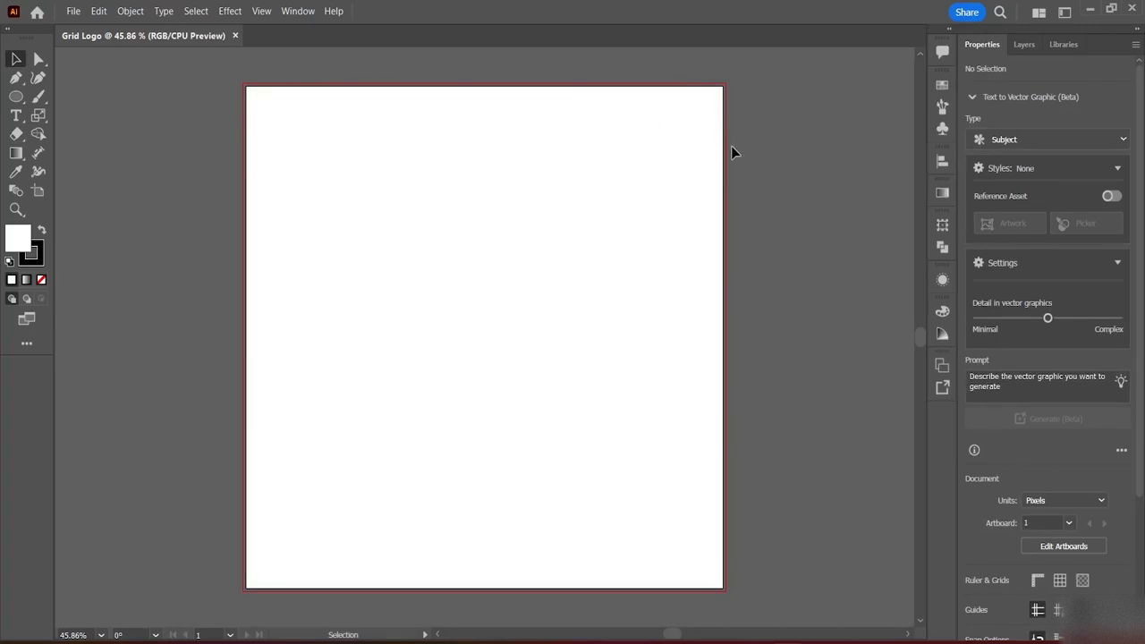
Show the rulers and place four guides about 50 px inside the artboard's top, bottom, right and left edges
{"action": "scroll", "coordinate": [1040, 497], "scroll_direction": "down", "scroll_amount": 3}
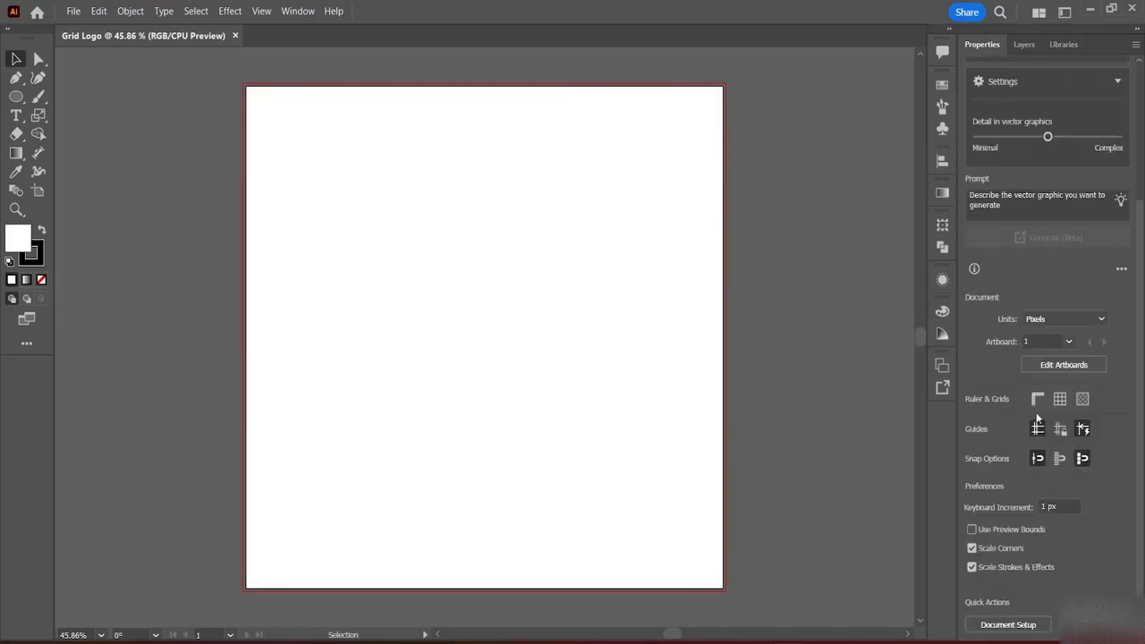
{"action": "left_click", "coordinate": [1038, 399]}
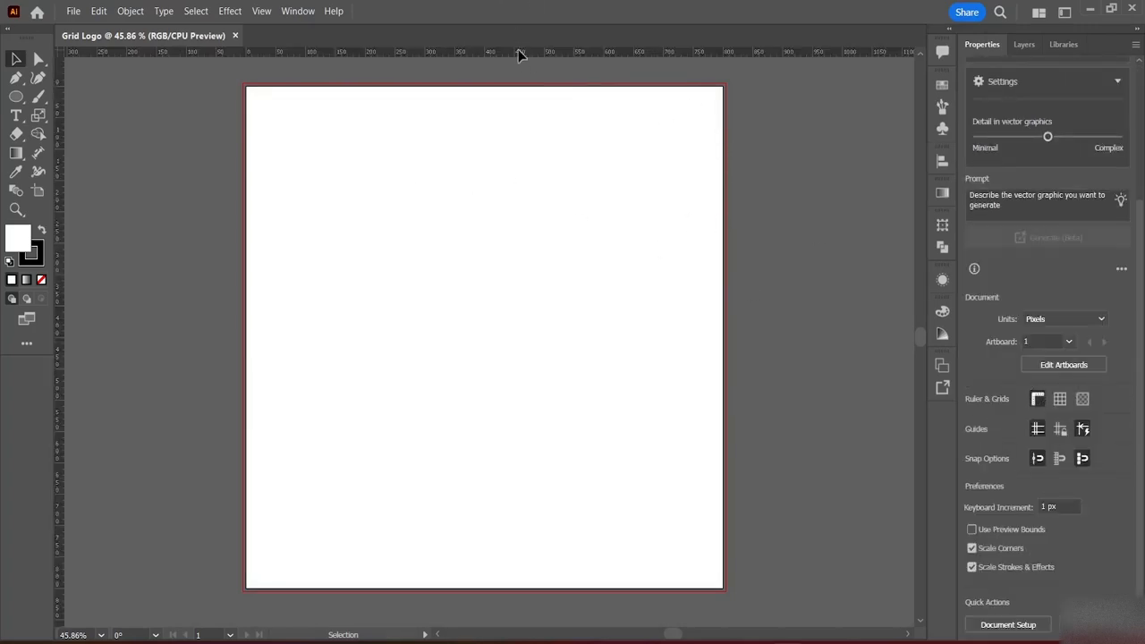
{"action": "left_click_drag", "start_coordinate": [518, 53], "coordinate": [522, 117]}
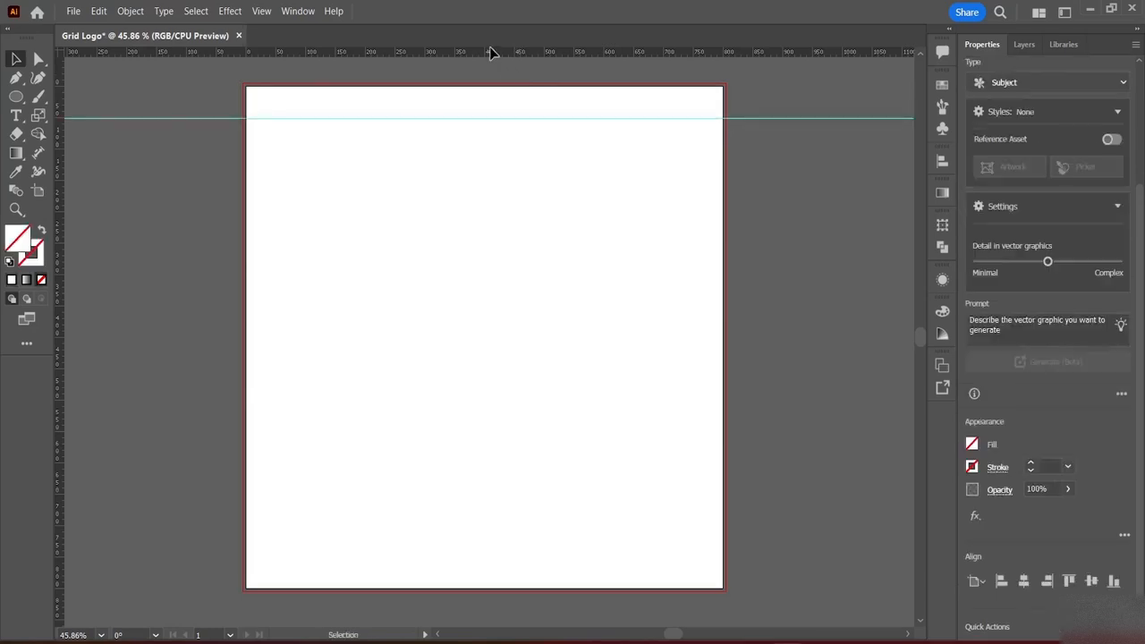
{"action": "left_click_drag", "start_coordinate": [492, 50], "coordinate": [452, 562]}
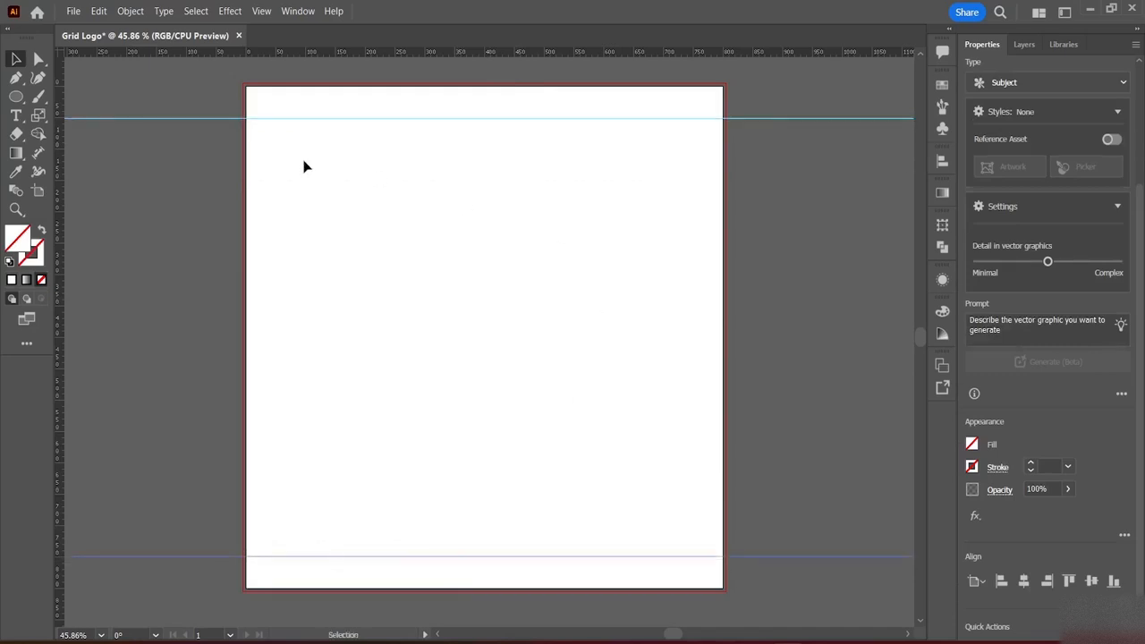
{"action": "left_click_drag", "start_coordinate": [57, 230], "coordinate": [690, 249]}
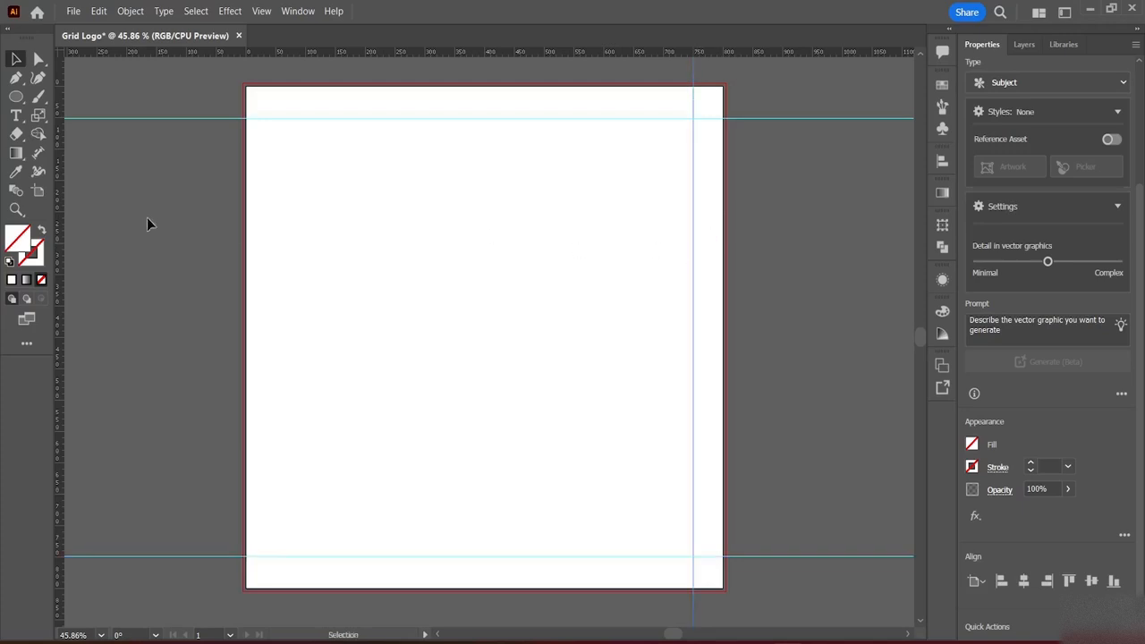
{"action": "left_click_drag", "start_coordinate": [59, 191], "coordinate": [275, 203]}
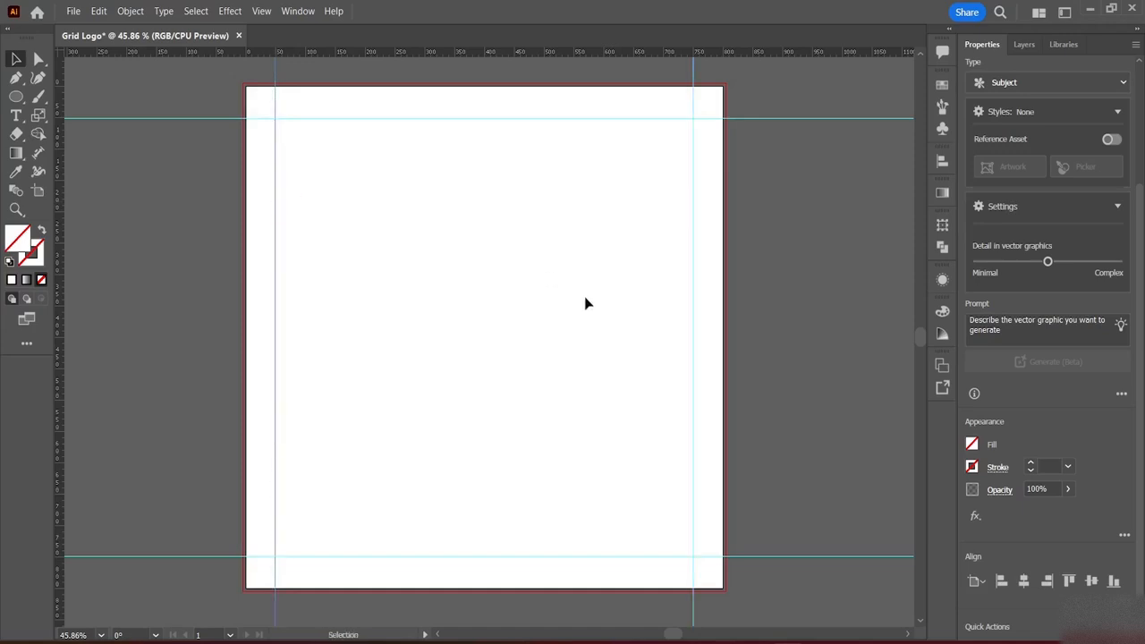
{"action": "left_click", "coordinate": [773, 297]}
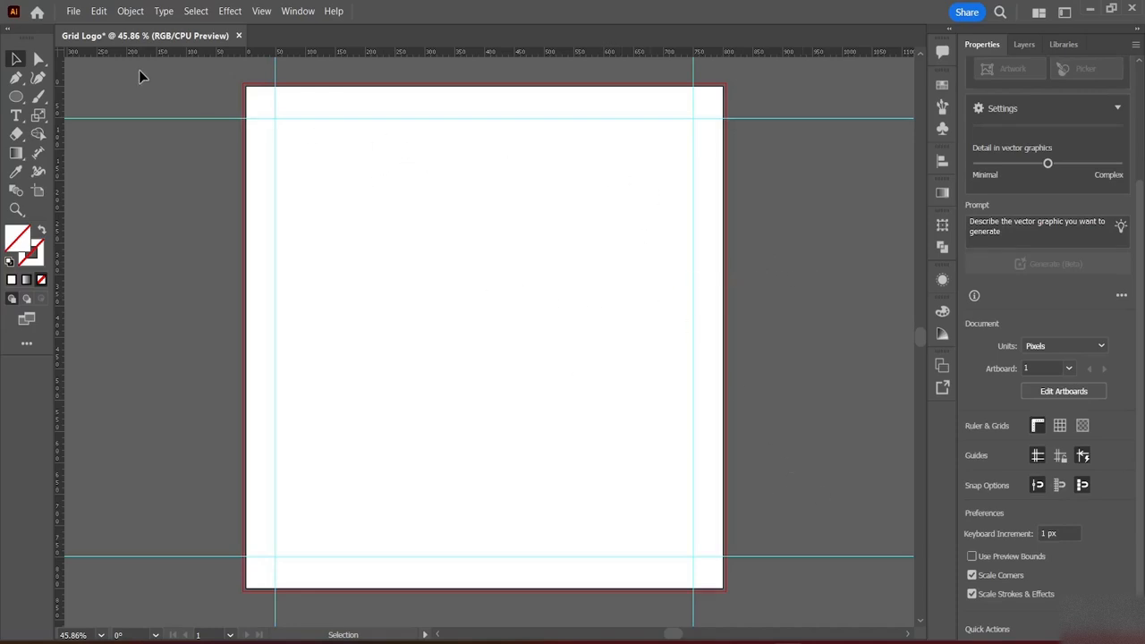
Draw a vertical line segment about 320 px long with a 1 pt black stroke in the artboard's left half
{"action": "left_click", "coordinate": [19, 98]}
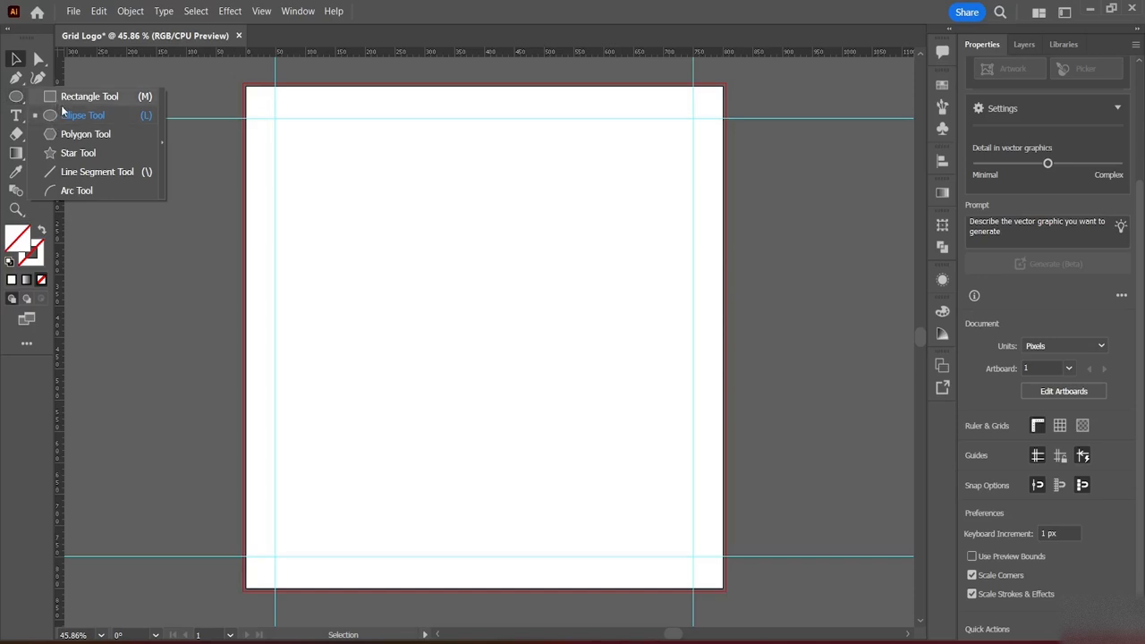
{"action": "left_click", "coordinate": [104, 171]}
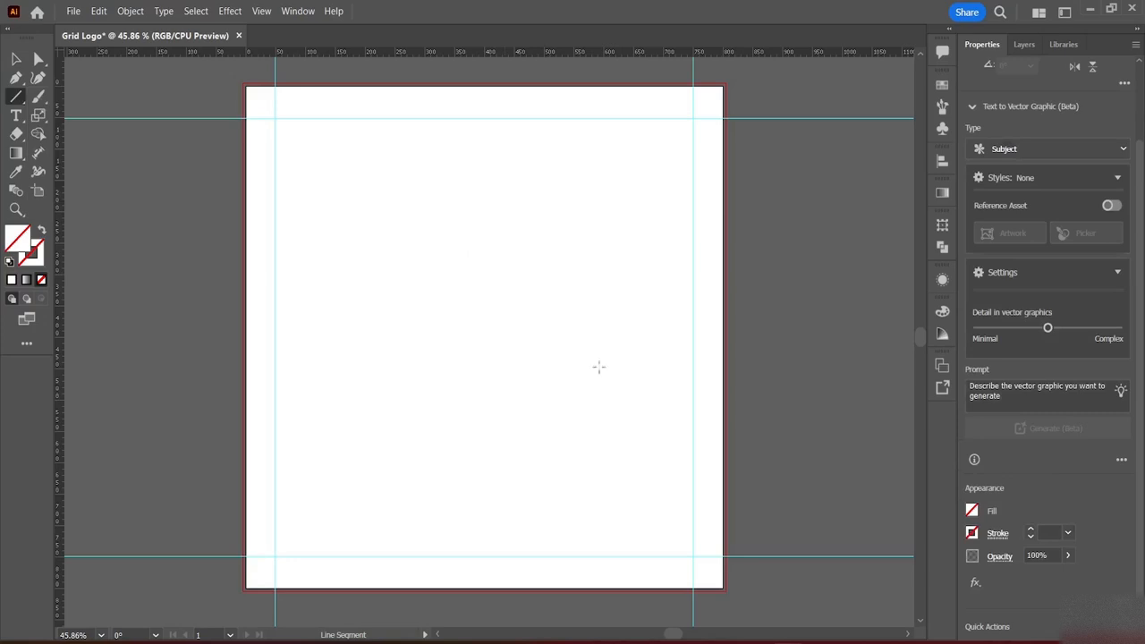
{"action": "left_click", "coordinate": [1031, 530]}
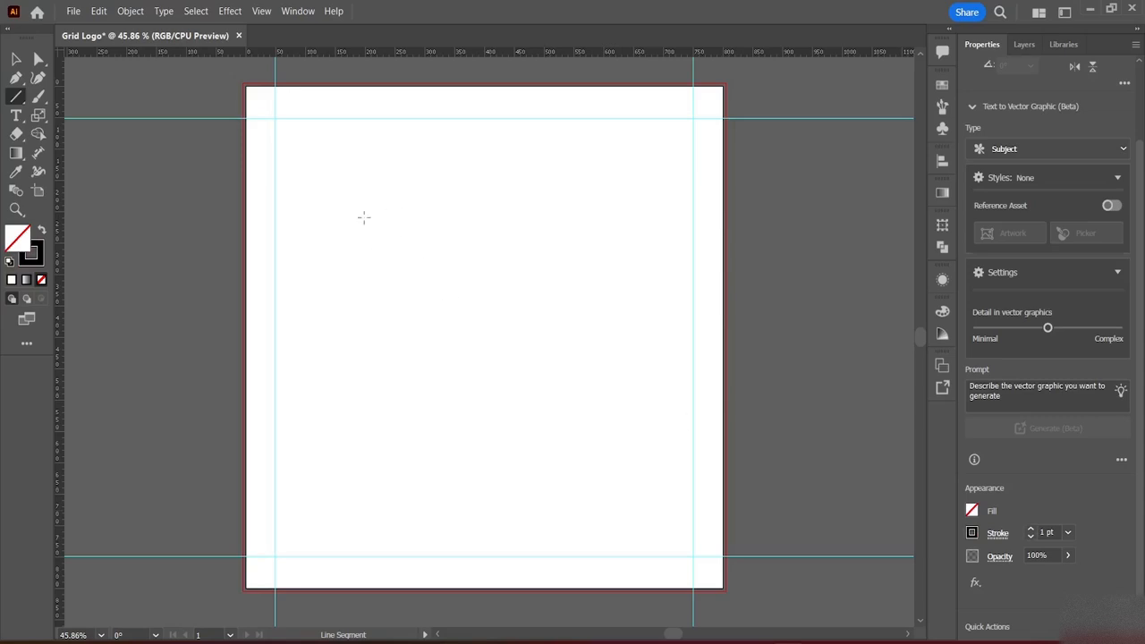
{"action": "left_click_drag", "start_coordinate": [366, 222], "coordinate": [404, 357]}
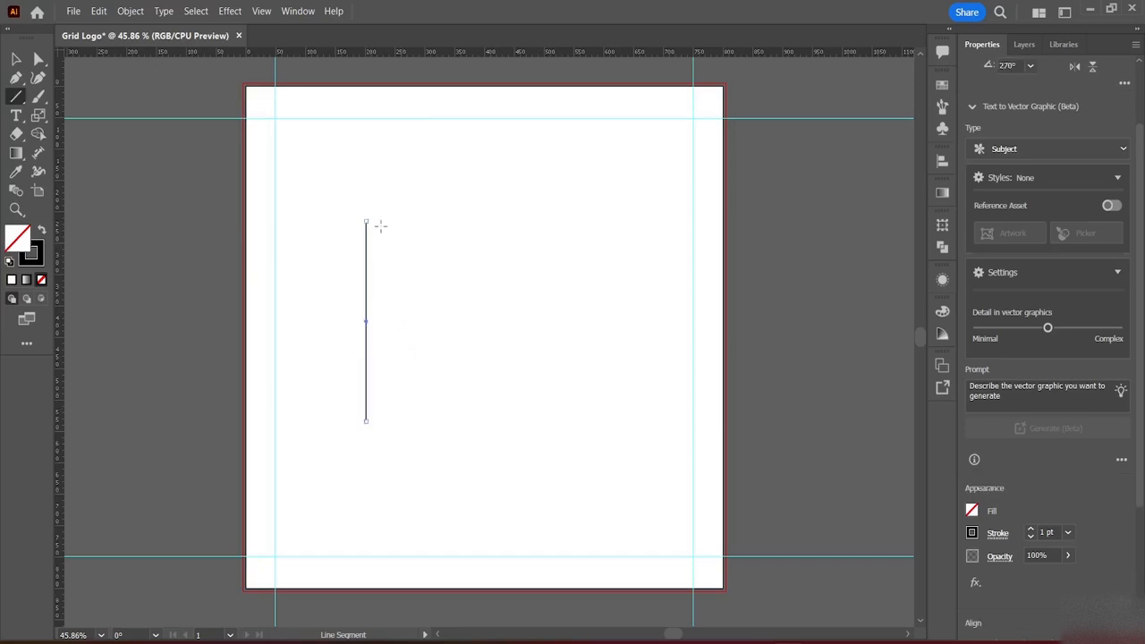
Duplicate the line about 20 px to its right, and copy the pair to get four evenly spaced vertical lines
{"action": "key", "text": "v"}
{"action": "key", "text": "ctrl+equal"}
{"action": "key", "text": "ctrl+equal"}
{"action": "key", "text": "backslash"}
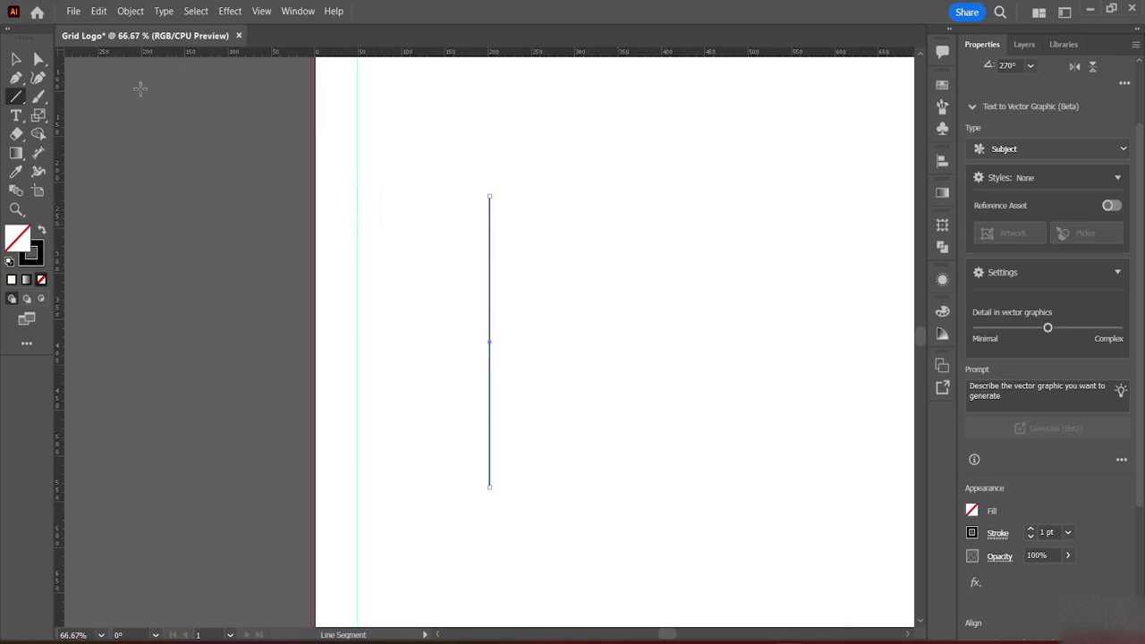
{"action": "left_click", "coordinate": [16, 59]}
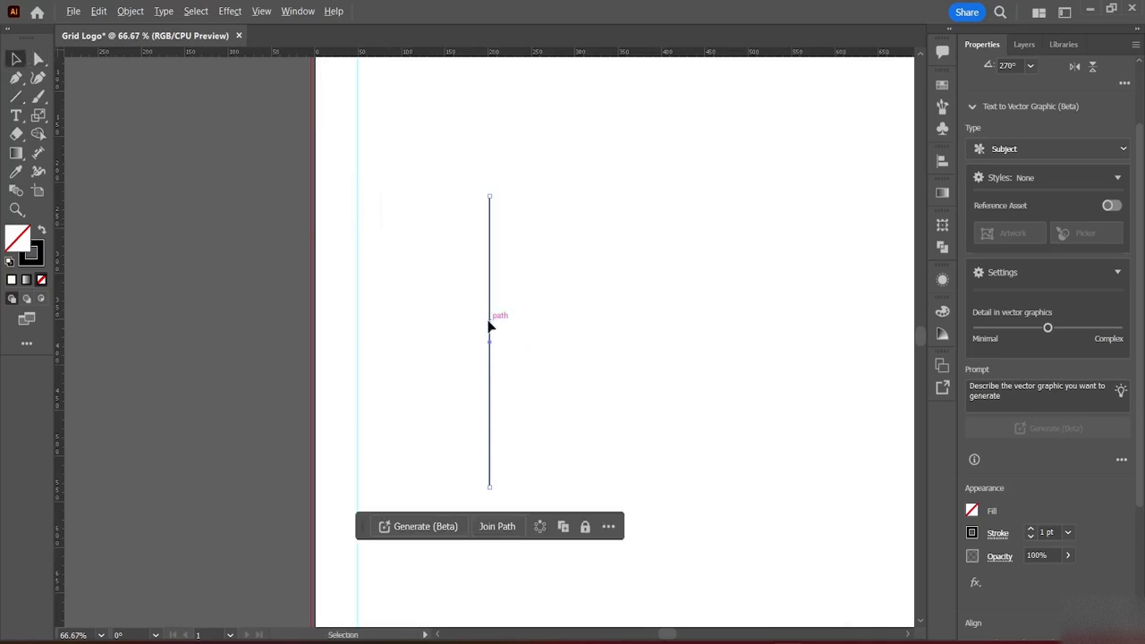
{"action": "left_click_drag", "start_coordinate": [491, 327], "coordinate": [507, 326]}
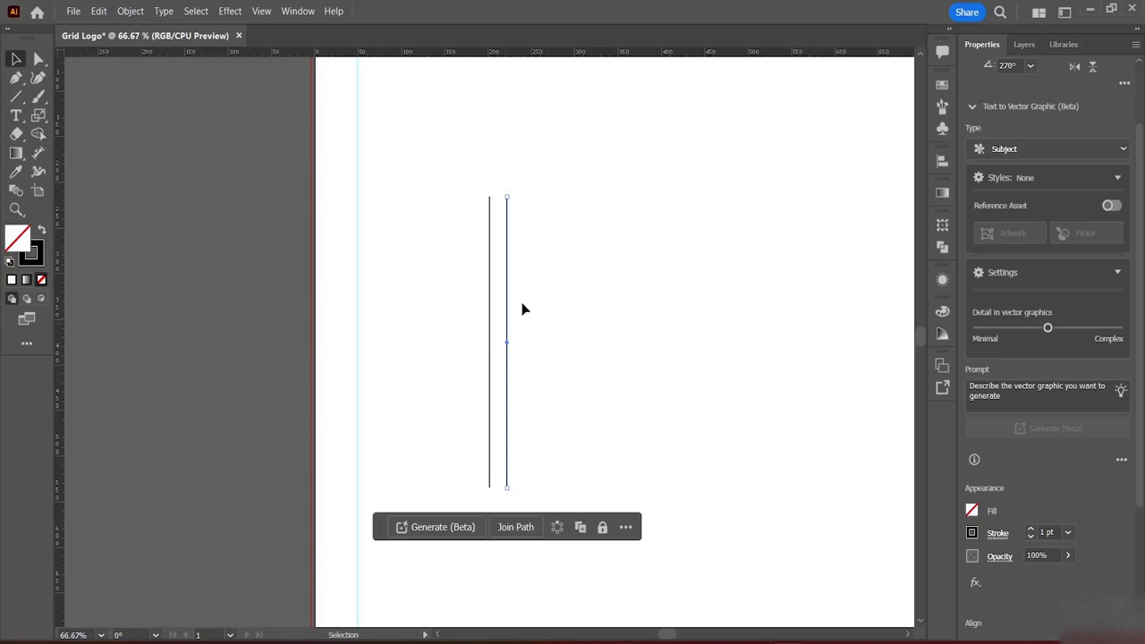
{"action": "left_click_drag", "start_coordinate": [460, 236], "coordinate": [559, 341]}
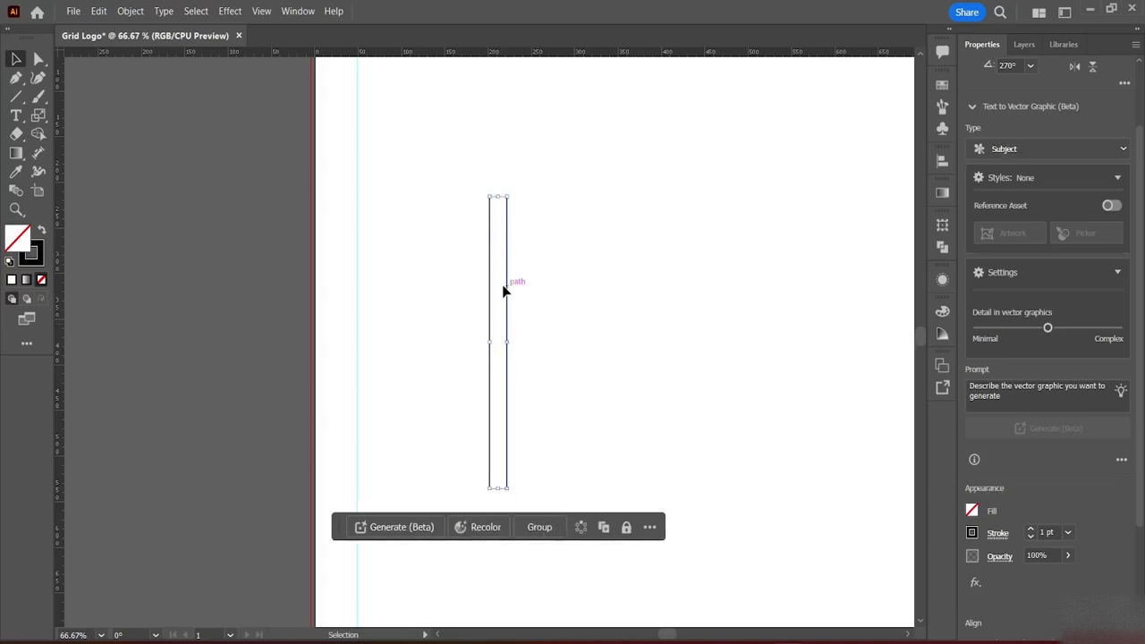
{"action": "left_click_drag", "start_coordinate": [506, 289], "coordinate": [543, 286]}
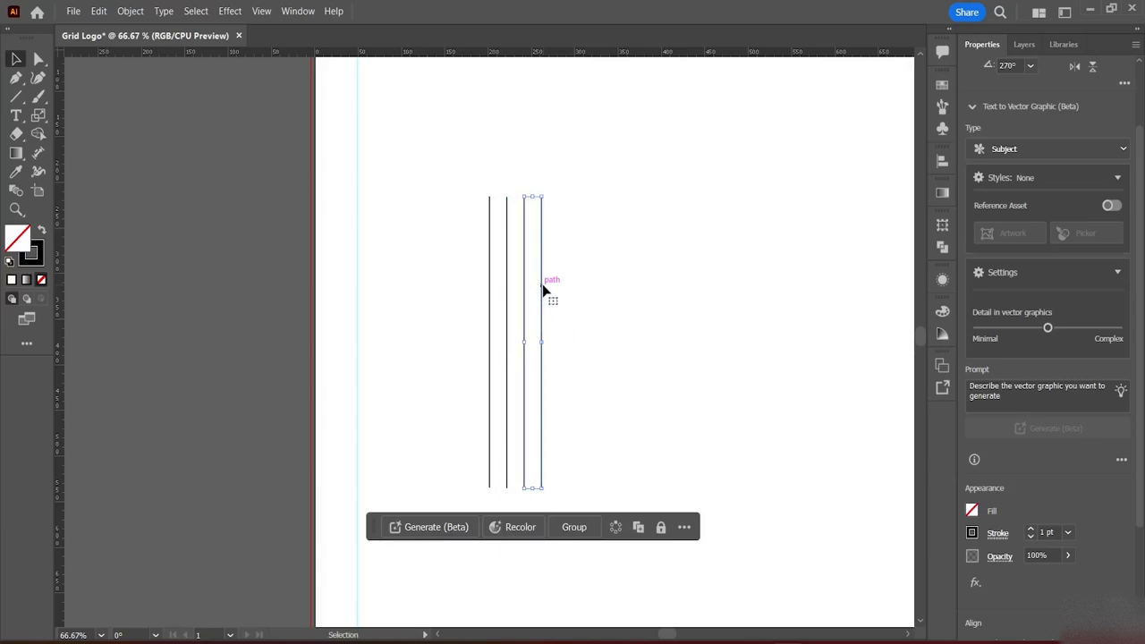
{"action": "left_click", "coordinate": [445, 220]}
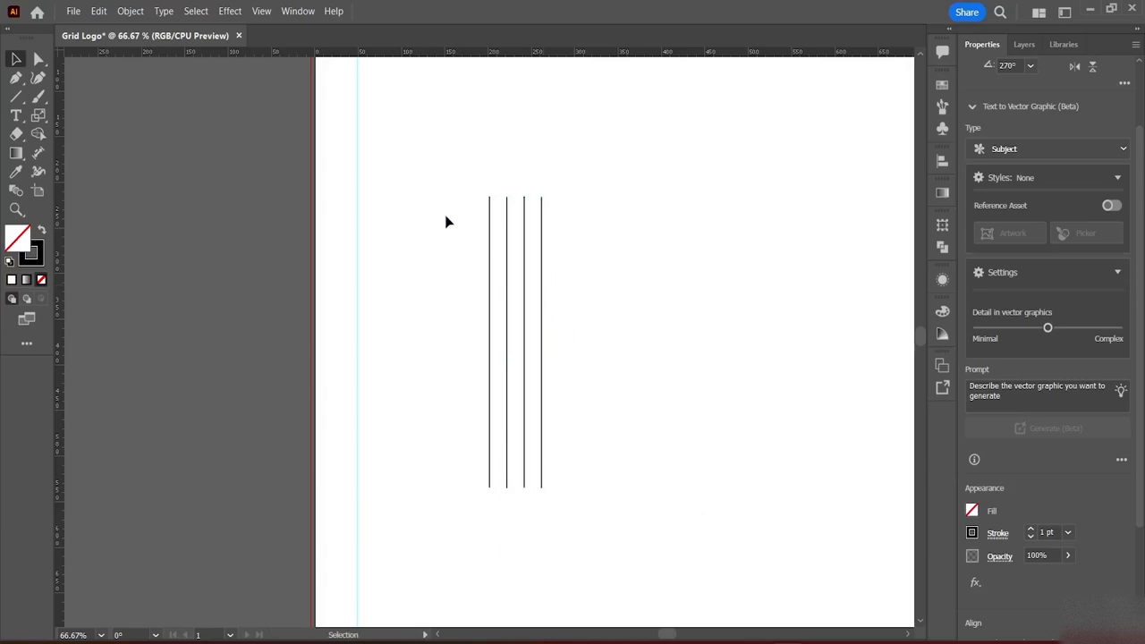
Copy the set of four lines to the right twice to get twelve vertical lines about 20 px apart
{"action": "left_click_drag", "start_coordinate": [453, 206], "coordinate": [595, 343]}
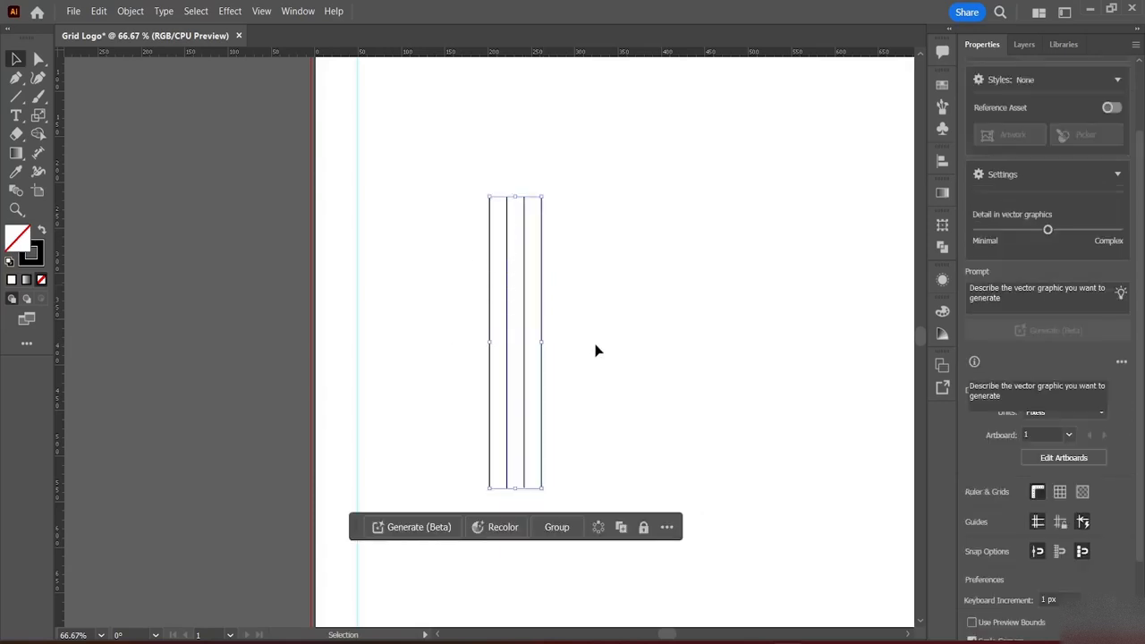
{"action": "left_click_drag", "start_coordinate": [526, 301], "coordinate": [598, 304]}
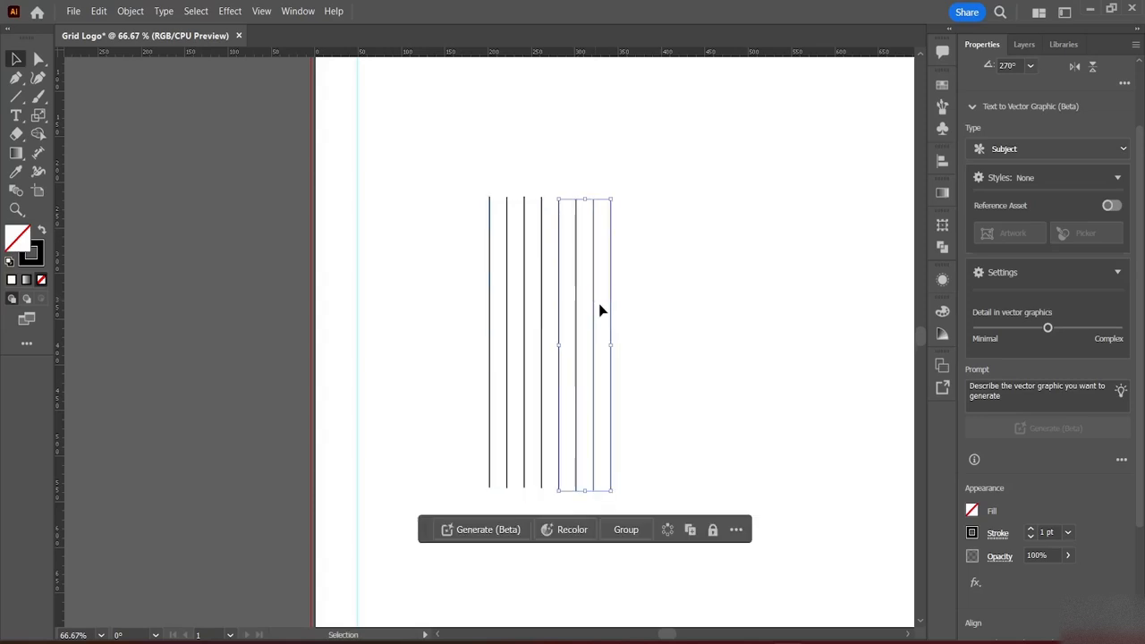
{"action": "left_click", "coordinate": [677, 308]}
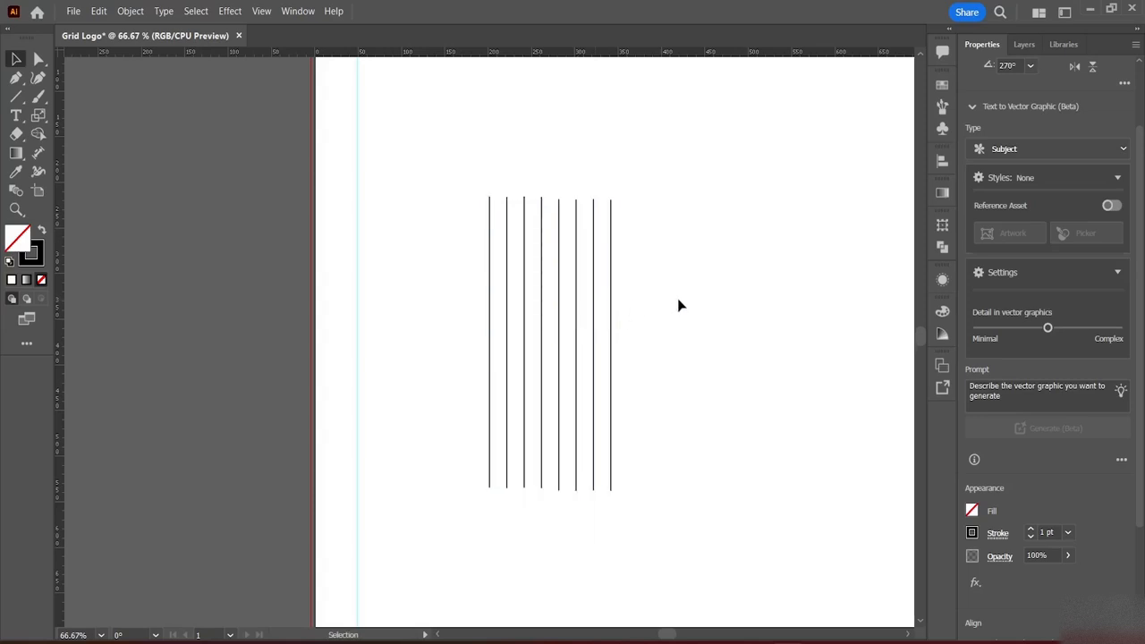
{"action": "left_click_drag", "start_coordinate": [548, 186], "coordinate": [665, 271]}
{"action": "left_click", "coordinate": [767, 296]}
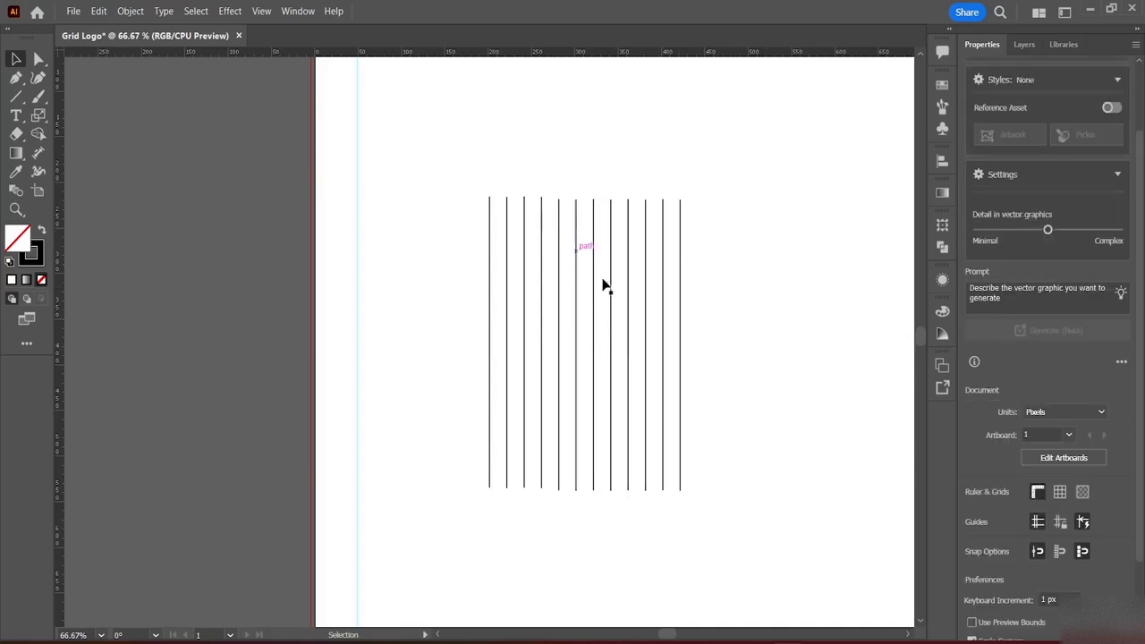
Select all twelve vertical lines and flip them vertically
{"action": "left_click_drag", "start_coordinate": [451, 180], "coordinate": [747, 402]}
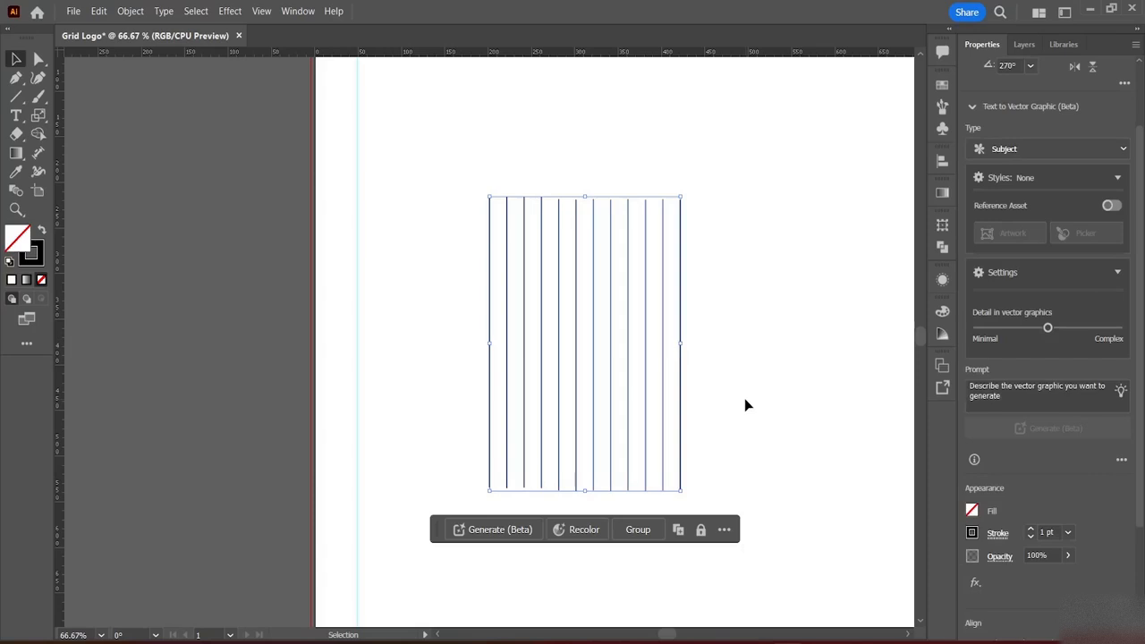
{"action": "key", "text": "a"}
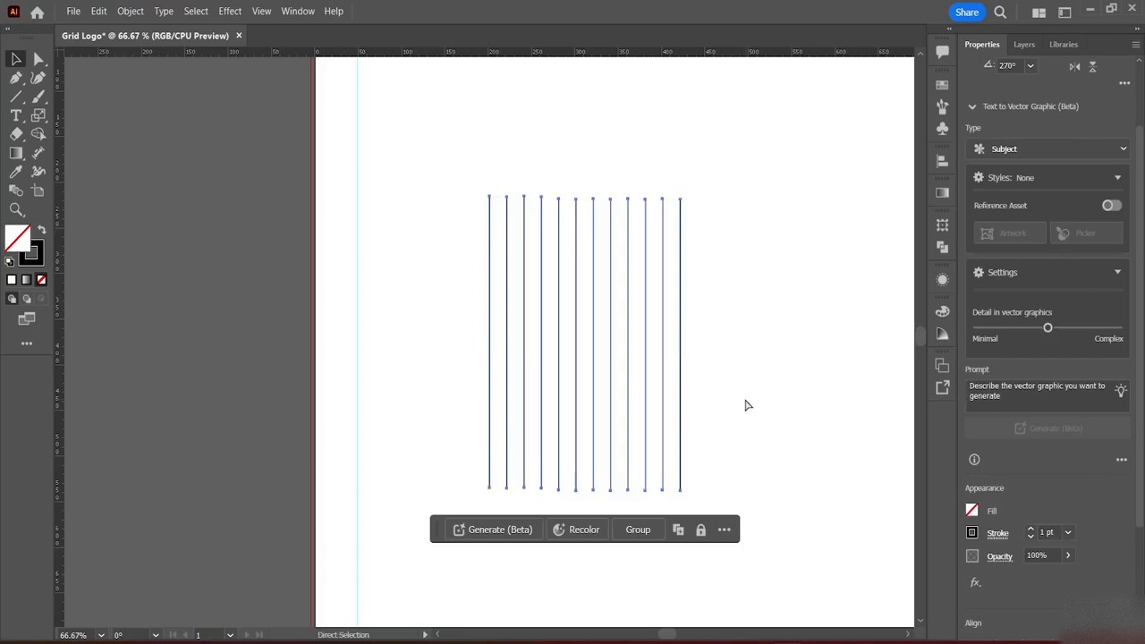
{"action": "key", "text": "v"}
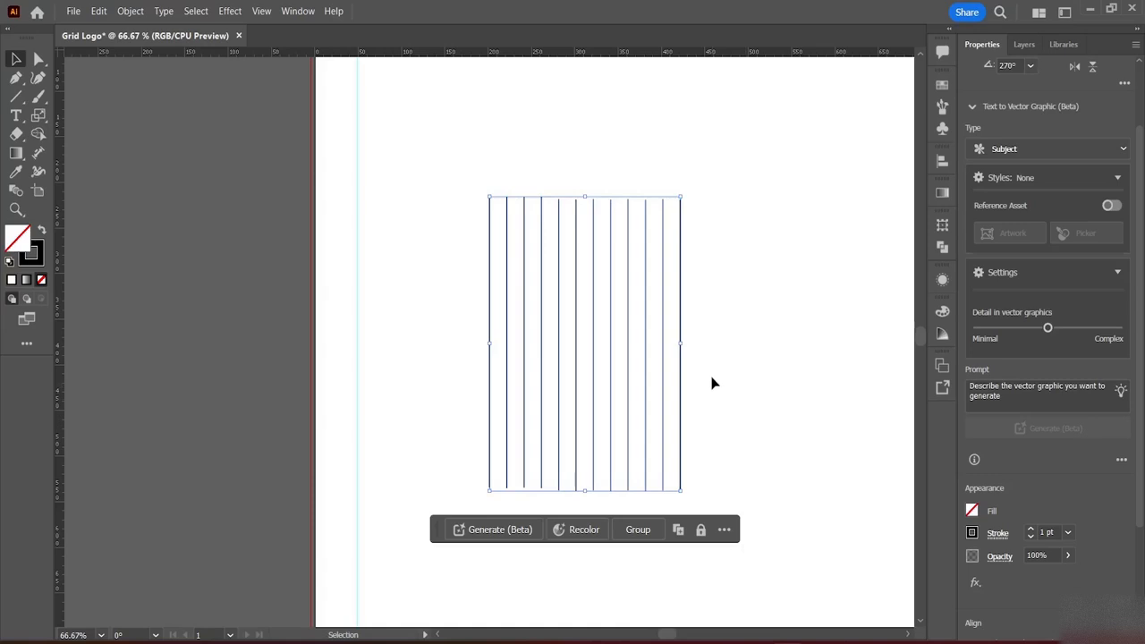
{"action": "key", "text": "a"}
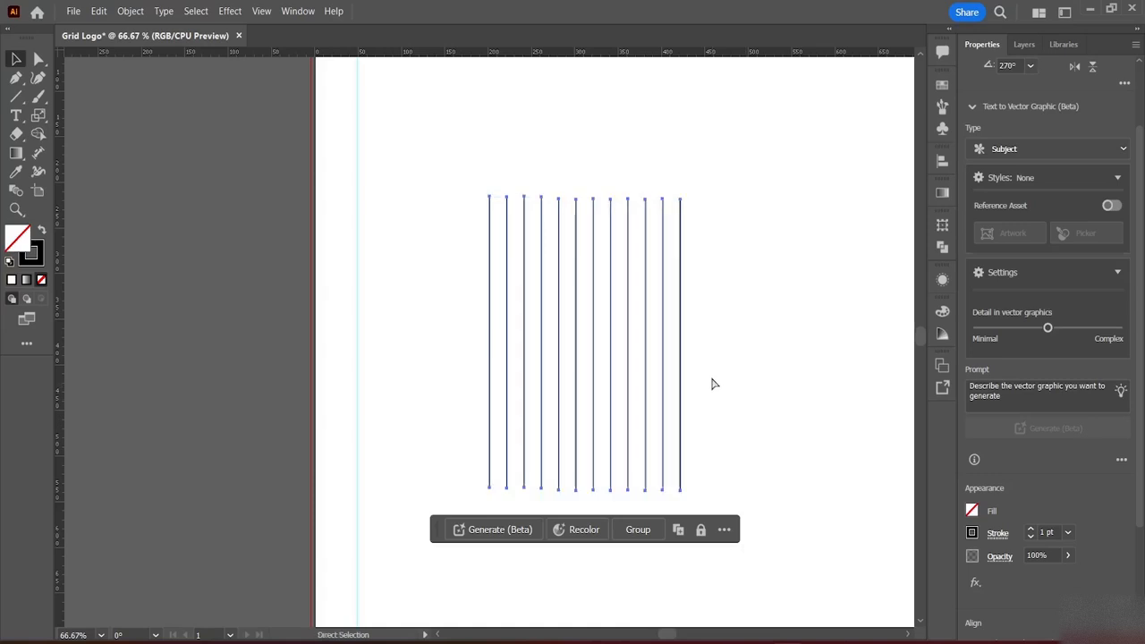
{"action": "key", "text": "v"}
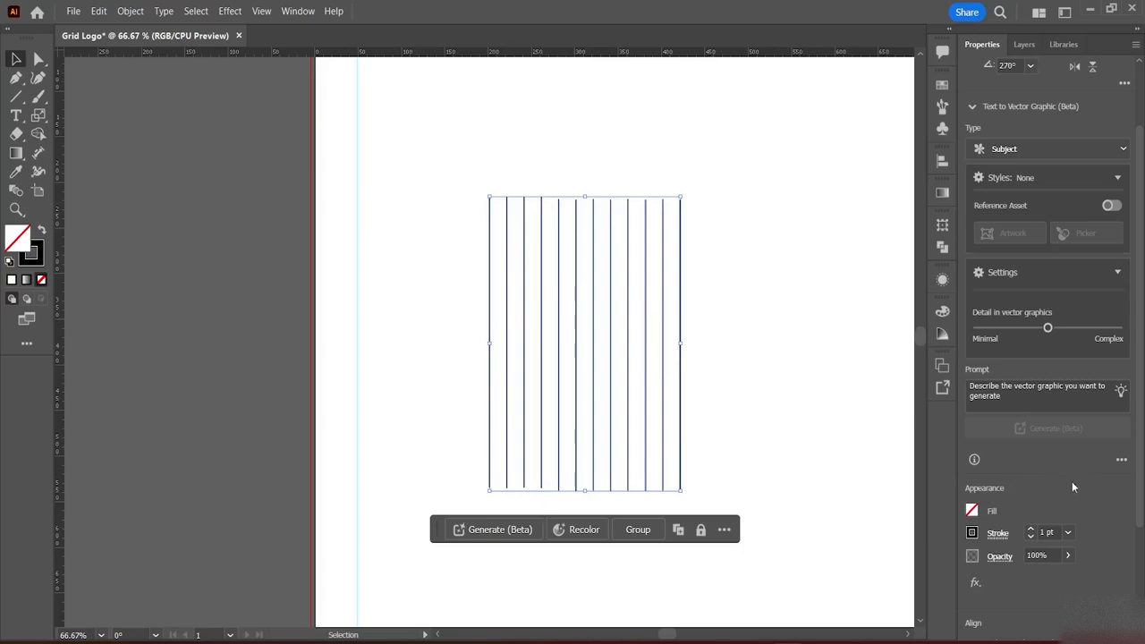
{"action": "scroll", "coordinate": [1061, 90], "scroll_direction": "up", "scroll_amount": 2}
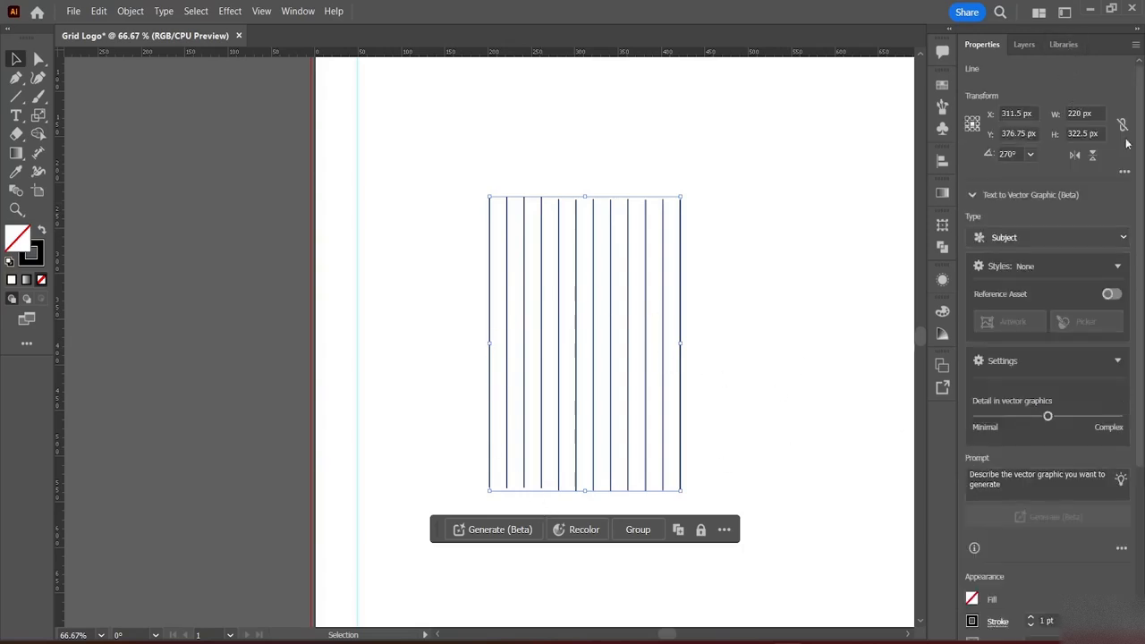
{"action": "left_click", "coordinate": [1092, 155]}
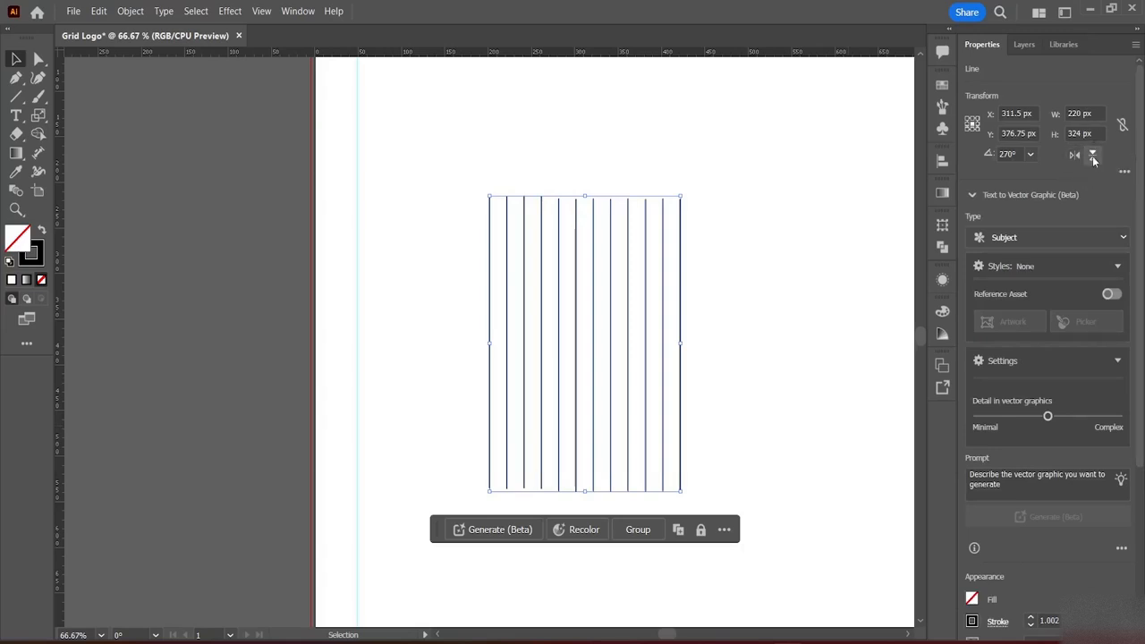
{"action": "left_click", "coordinate": [1093, 155]}
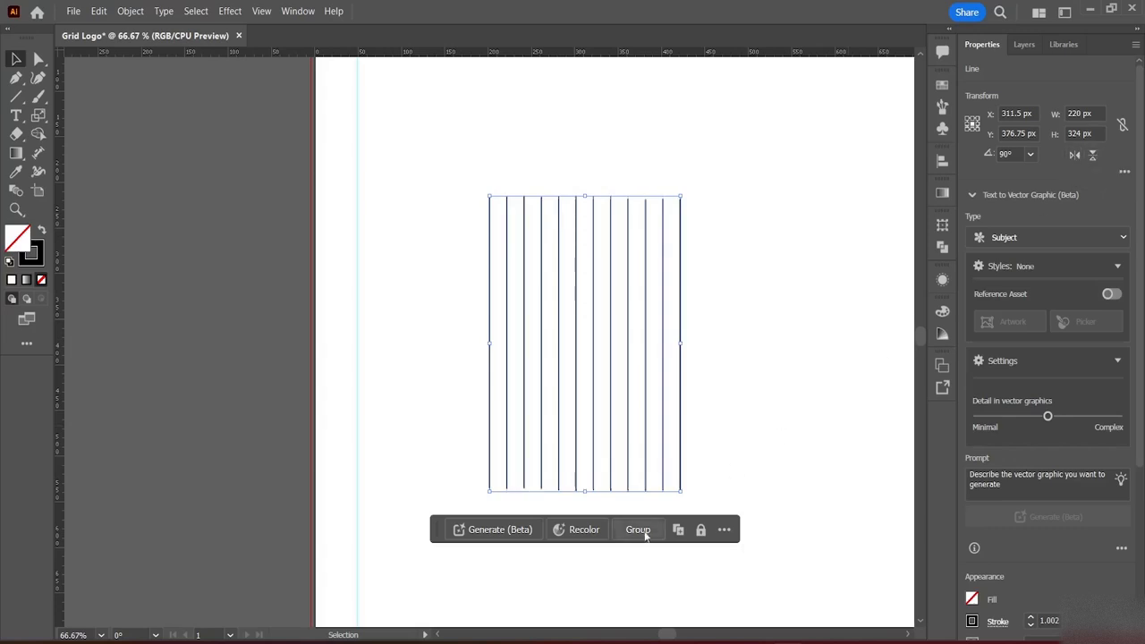
Rotate a copy of the twelve lines 90° across the originals to form a grid, and select all its lines
{"action": "left_click_drag", "start_coordinate": [682, 493], "coordinate": [690, 269]}
{"action": "left_click", "coordinate": [836, 397]}
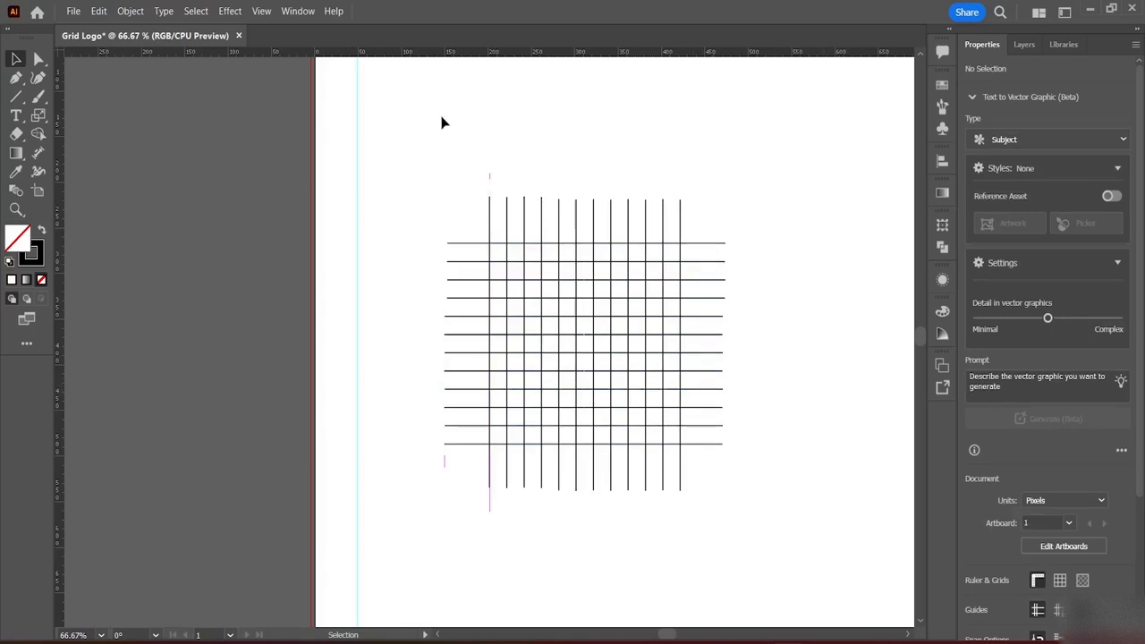
{"action": "left_click_drag", "start_coordinate": [429, 146], "coordinate": [765, 551]}
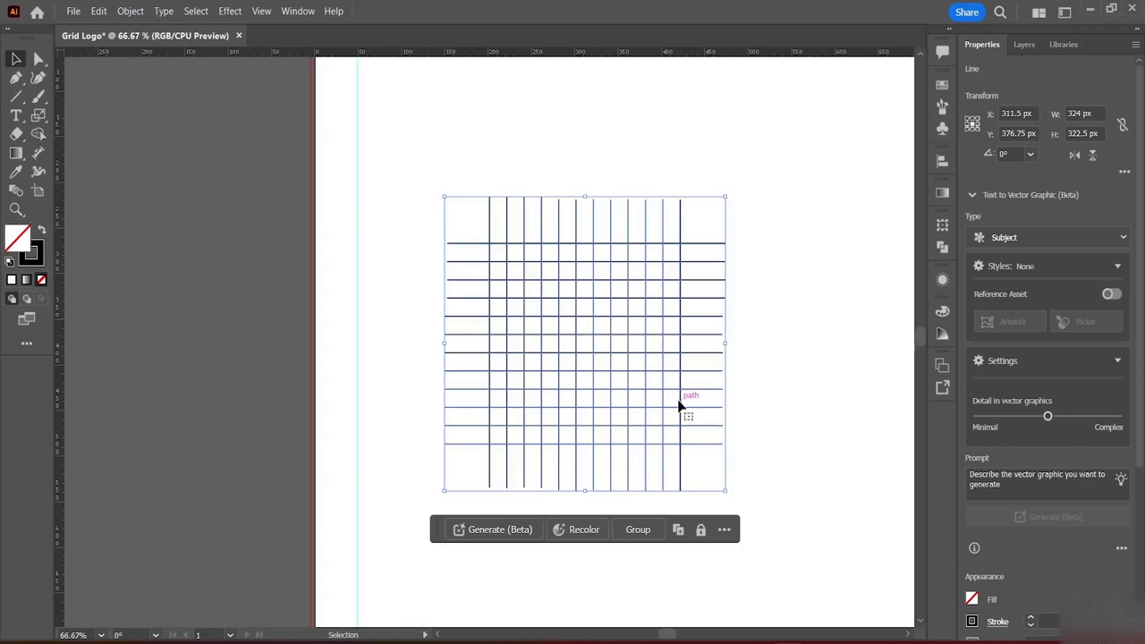
Select the whole grid and move it about 102 px to the right, nearer the middle of the artboard
{"action": "left_click", "coordinate": [507, 352]}
{"action": "left_click_drag", "start_coordinate": [358, 193], "coordinate": [628, 474]}
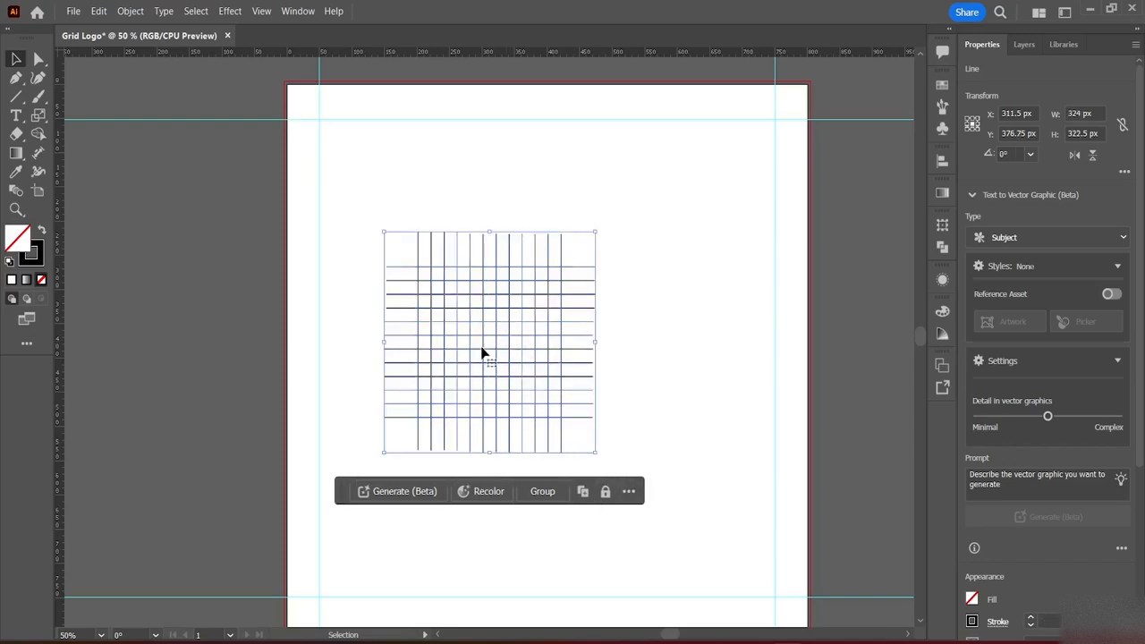
{"action": "left_click_drag", "start_coordinate": [486, 352], "coordinate": [551, 355]}
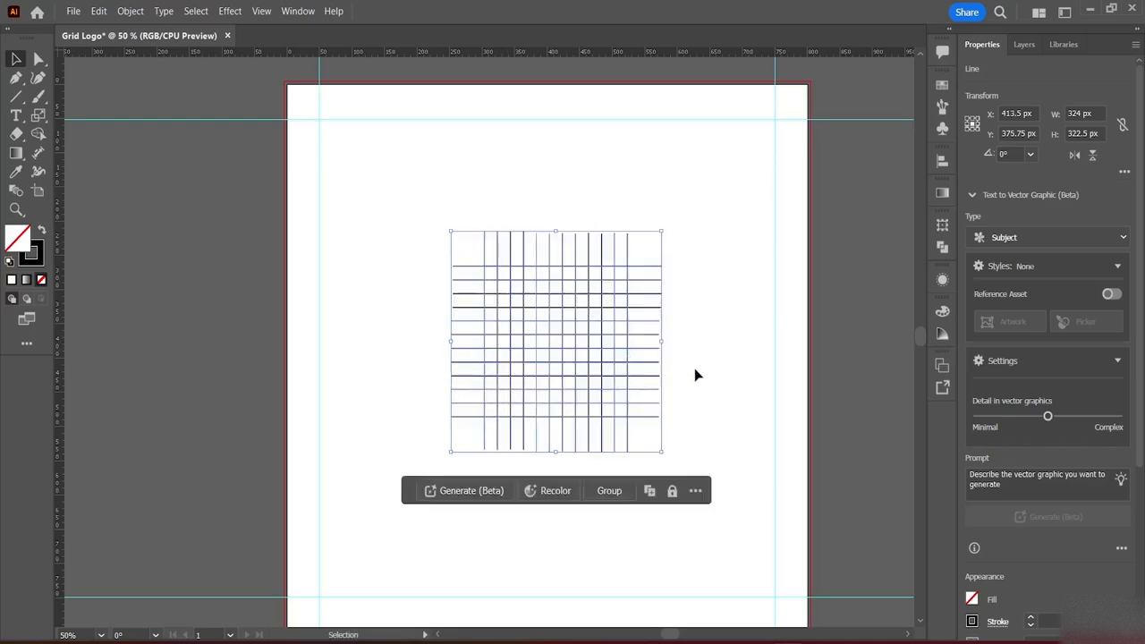
{"action": "left_click", "coordinate": [696, 370]}
{"action": "key", "text": "a"}
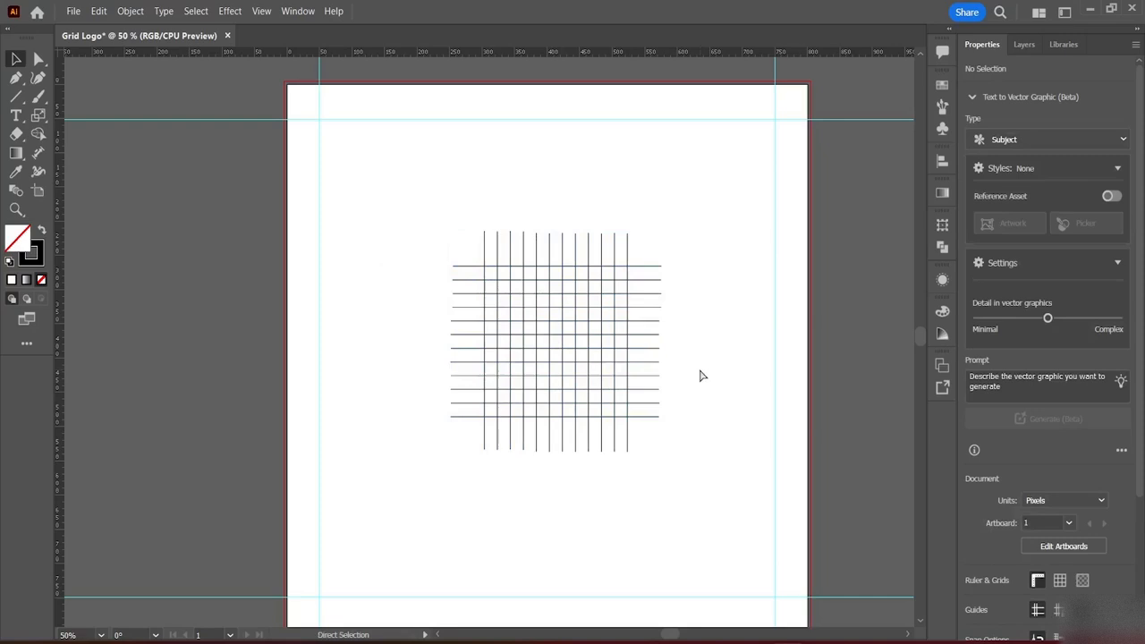
Draw a circle about 218 px in diameter from the centre of the grid with the Ellipse tool
{"action": "key", "text": "ctrl+equal"}
{"action": "key", "text": "ctrl+equal"}
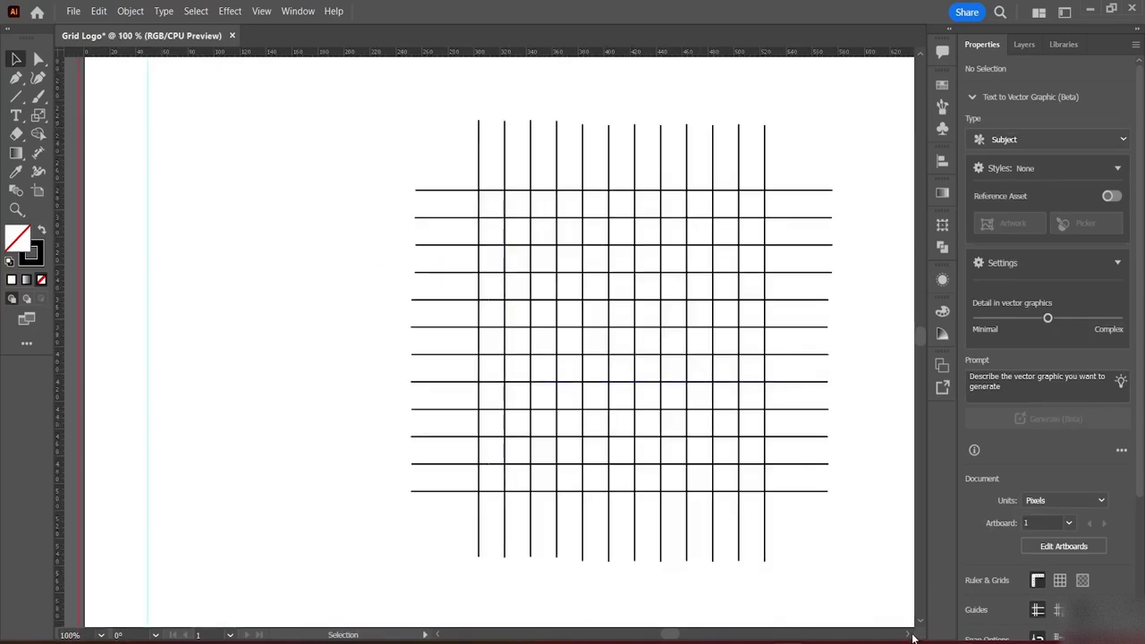
{"action": "scroll", "coordinate": [911, 635], "scroll_direction": "right", "scroll_amount": 5}
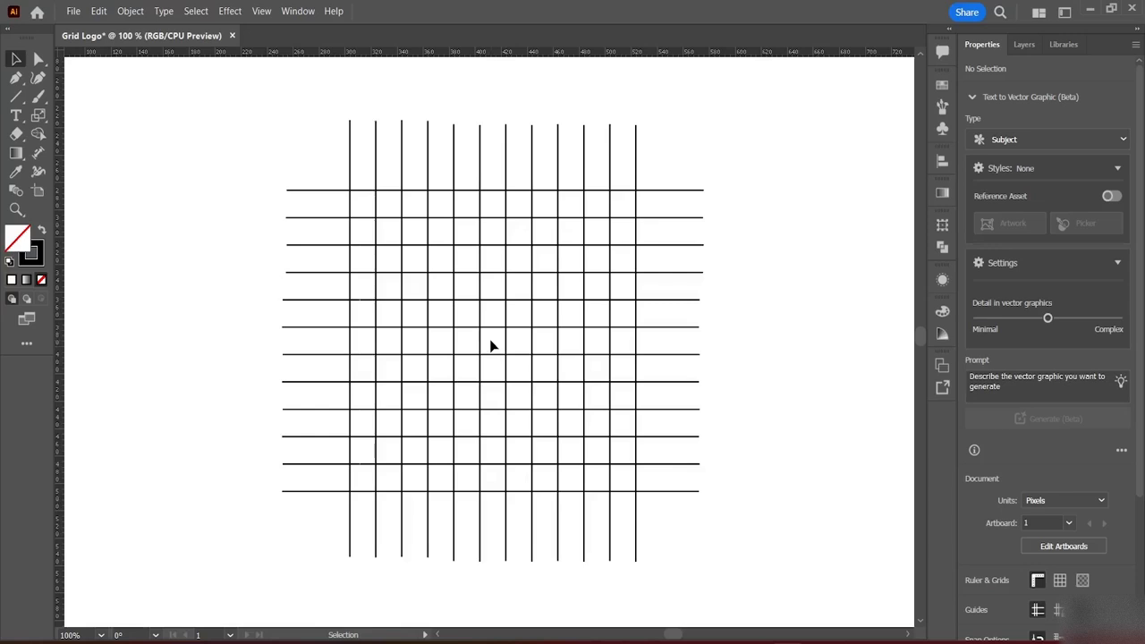
{"action": "left_click", "coordinate": [14, 101]}
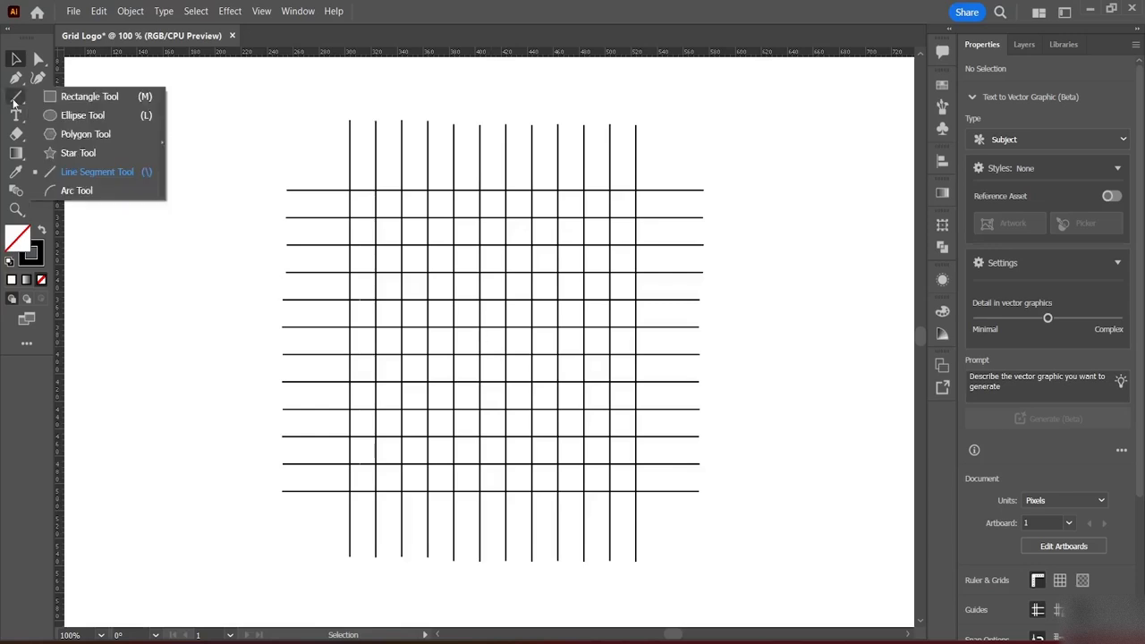
{"action": "left_click", "coordinate": [72, 116]}
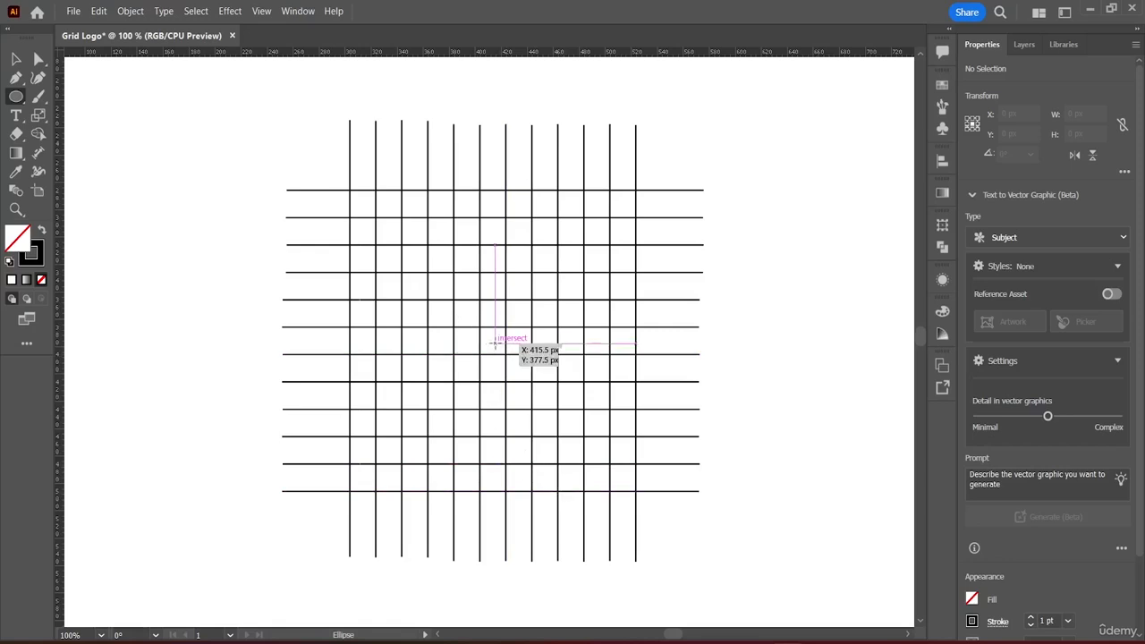
{"action": "left_click_drag", "start_coordinate": [495, 343], "coordinate": [582, 489]}
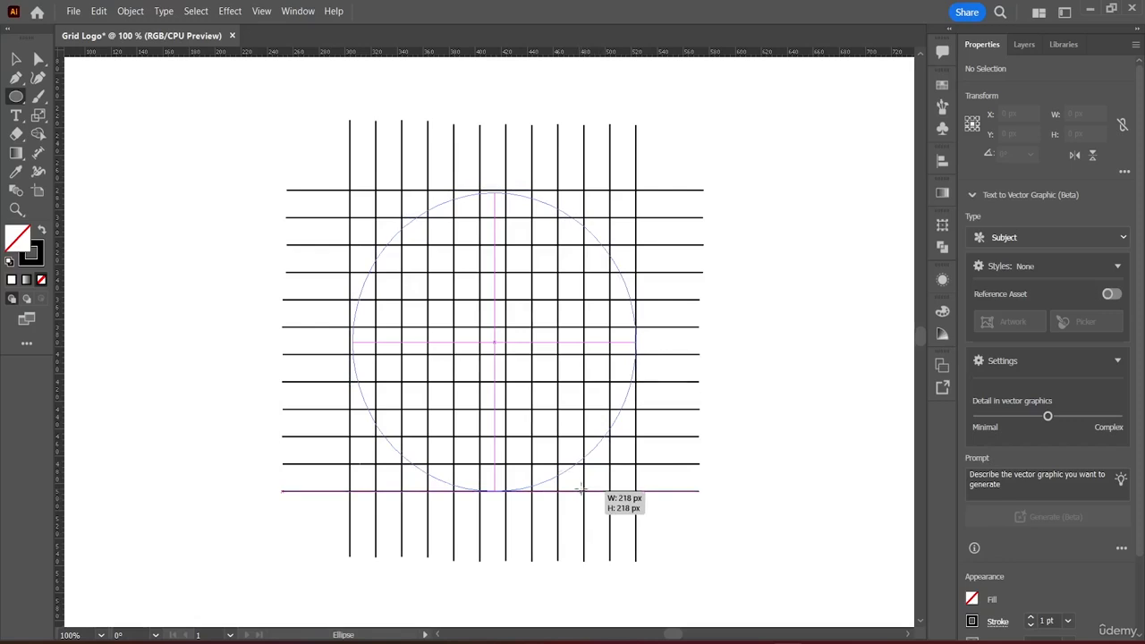
{"action": "mouse_move", "coordinate": [582, 489]}
{"action": "left_mouse_down"}
{"action": "mouse_move", "coordinate": [555, 475]}
{"action": "mouse_move", "coordinate": [628, 495]}
{"action": "mouse_move", "coordinate": [593, 491]}
{"action": "left_mouse_up"}
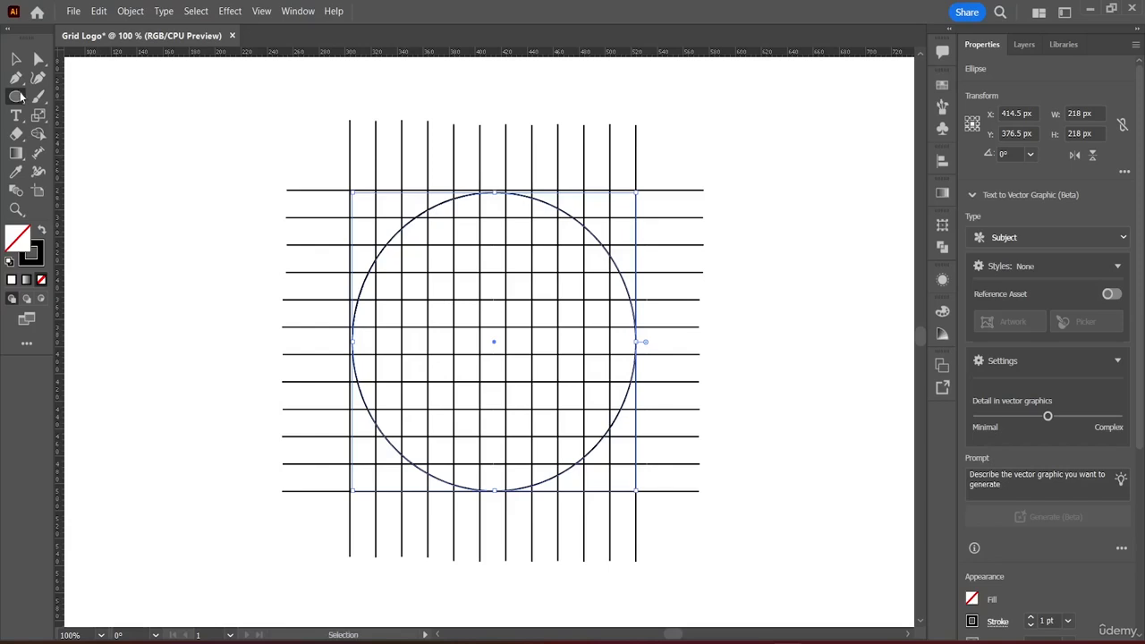
{"action": "left_click", "coordinate": [14, 61]}
{"action": "left_click", "coordinate": [18, 60]}
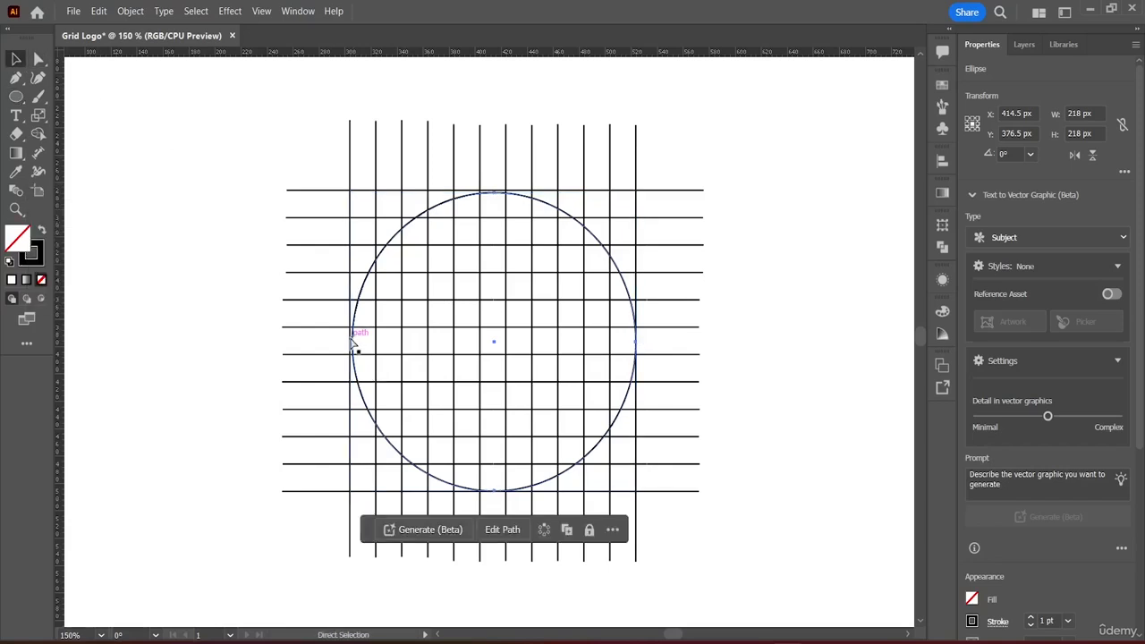
Stretch the circle to 220 x 220 px so its left and upper edges meet the outermost grid lines
{"action": "key", "text": "ctrl+plus"}
{"action": "key", "text": "ctrl+plus"}
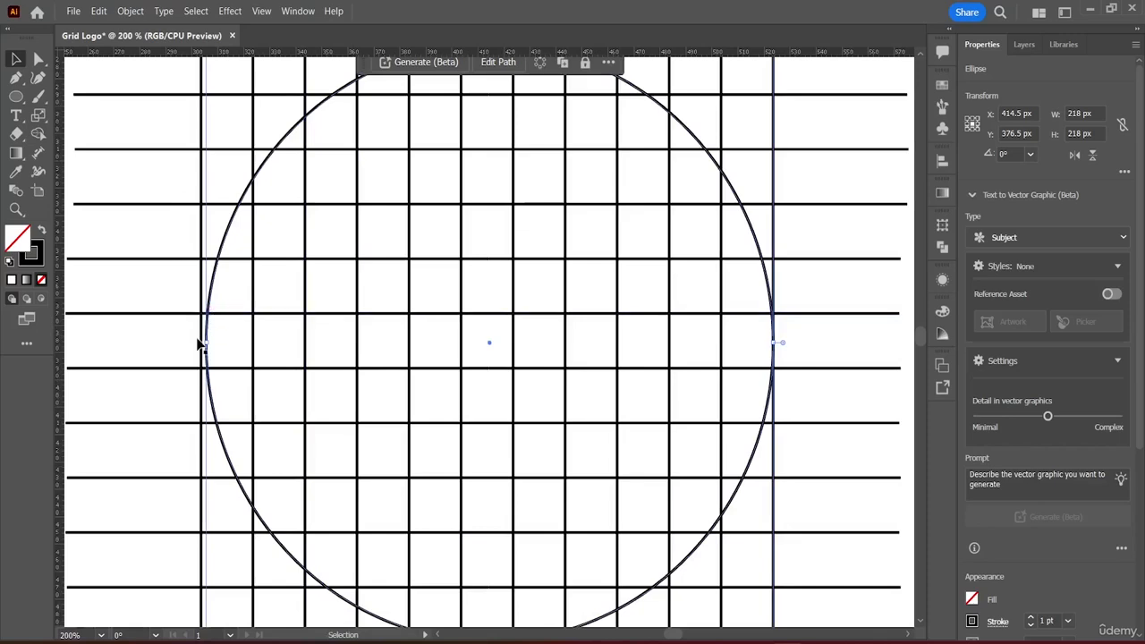
{"action": "left_click_drag", "start_coordinate": [208, 343], "coordinate": [199, 343]}
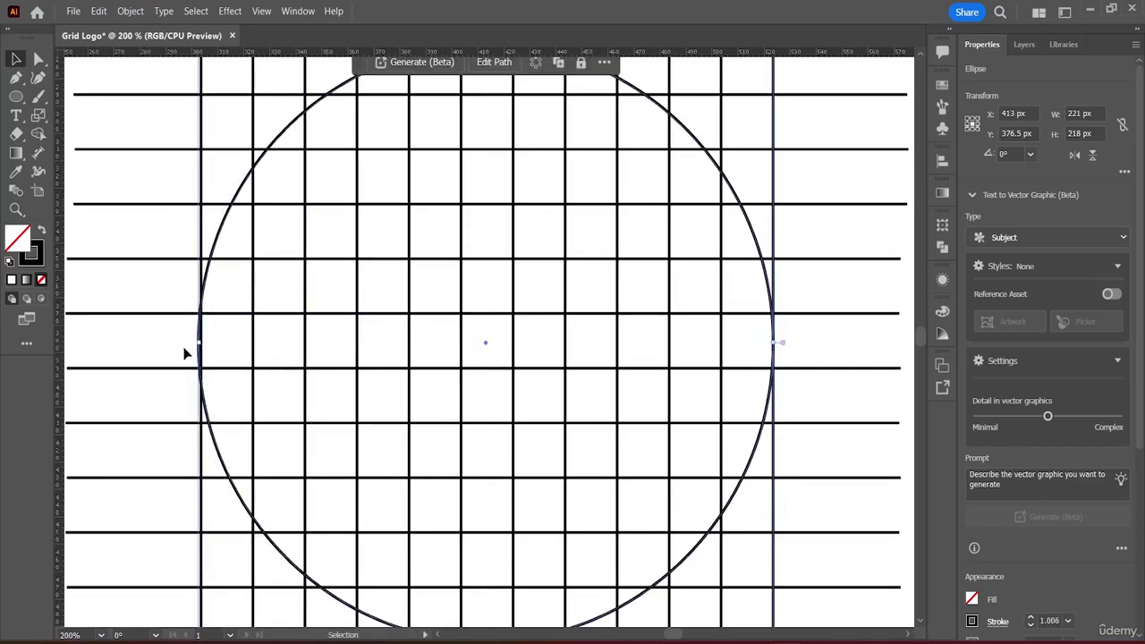
{"action": "left_click_drag", "start_coordinate": [202, 342], "coordinate": [204, 343]}
{"action": "scroll", "coordinate": [504, 309], "scroll_direction": "up", "scroll_amount": 3}
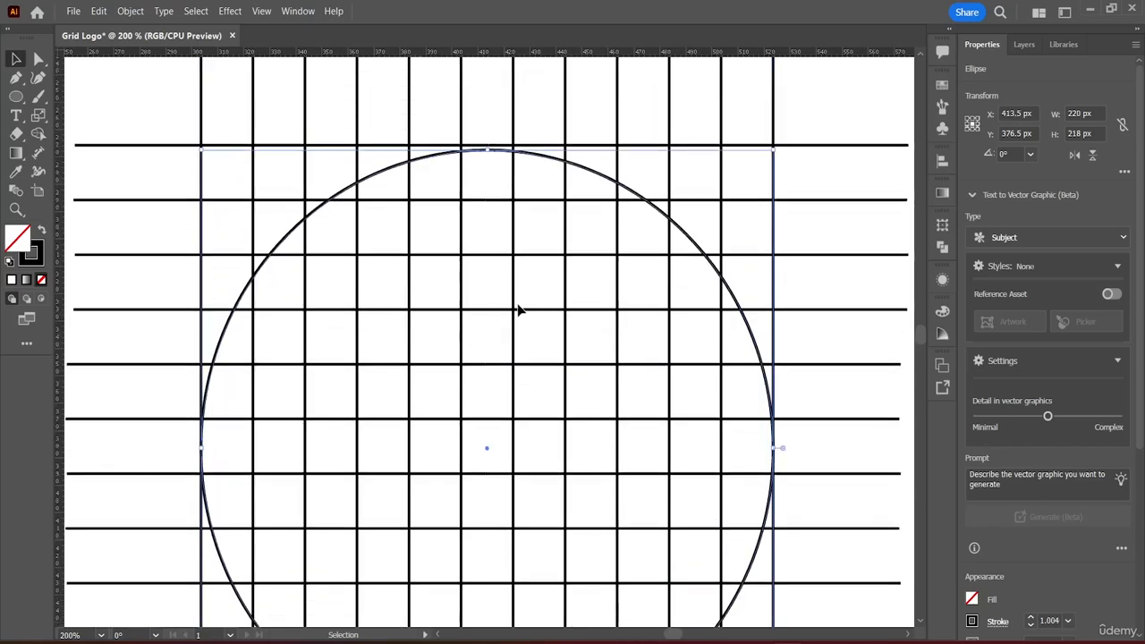
{"action": "left_click_drag", "start_coordinate": [490, 151], "coordinate": [488, 145]}
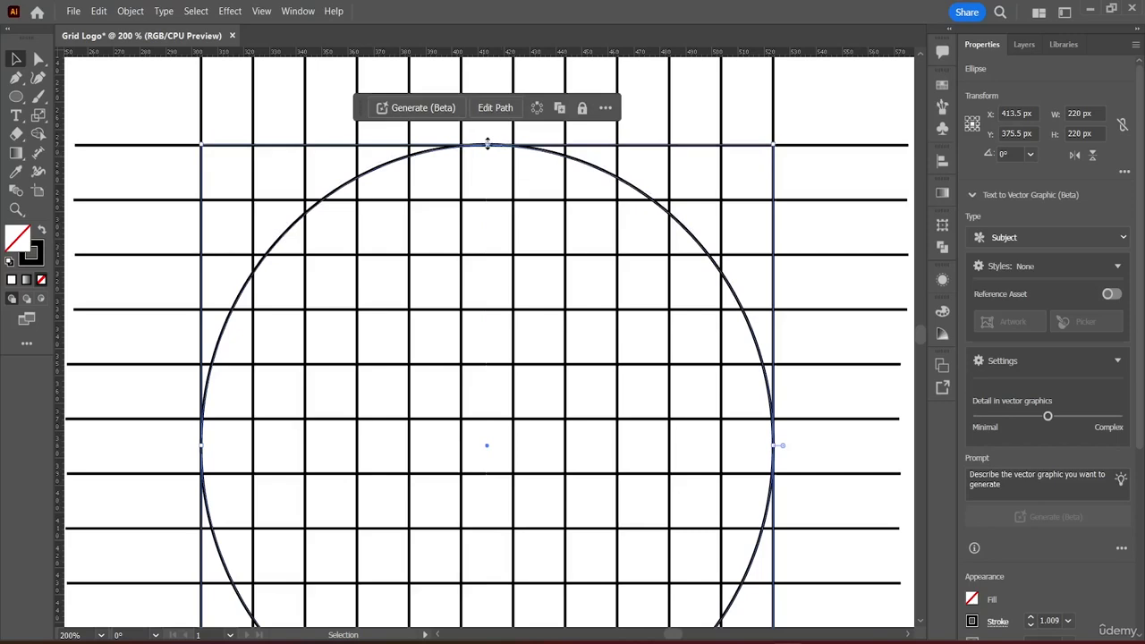
Nudge the circle's upper edge down and back up to check its fit against the uppermost grid line
{"action": "key", "text": "a"}
{"action": "key", "text": "ctrl+="}
{"action": "key", "text": "ctrl+="}
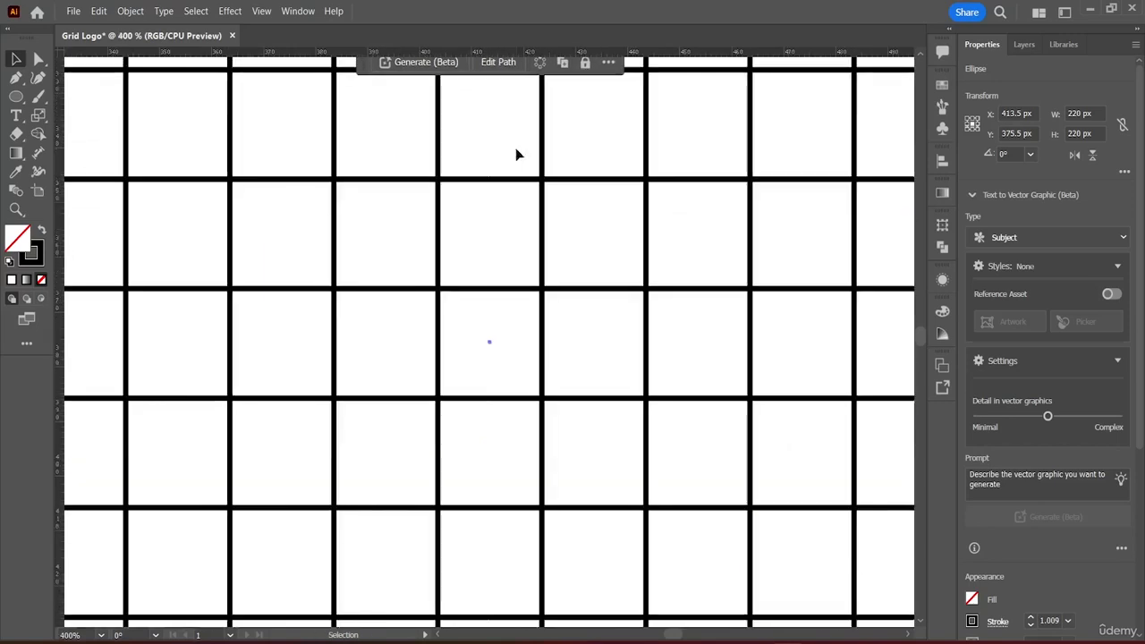
{"action": "scroll", "coordinate": [507, 148], "scroll_direction": "up", "scroll_amount": 3}
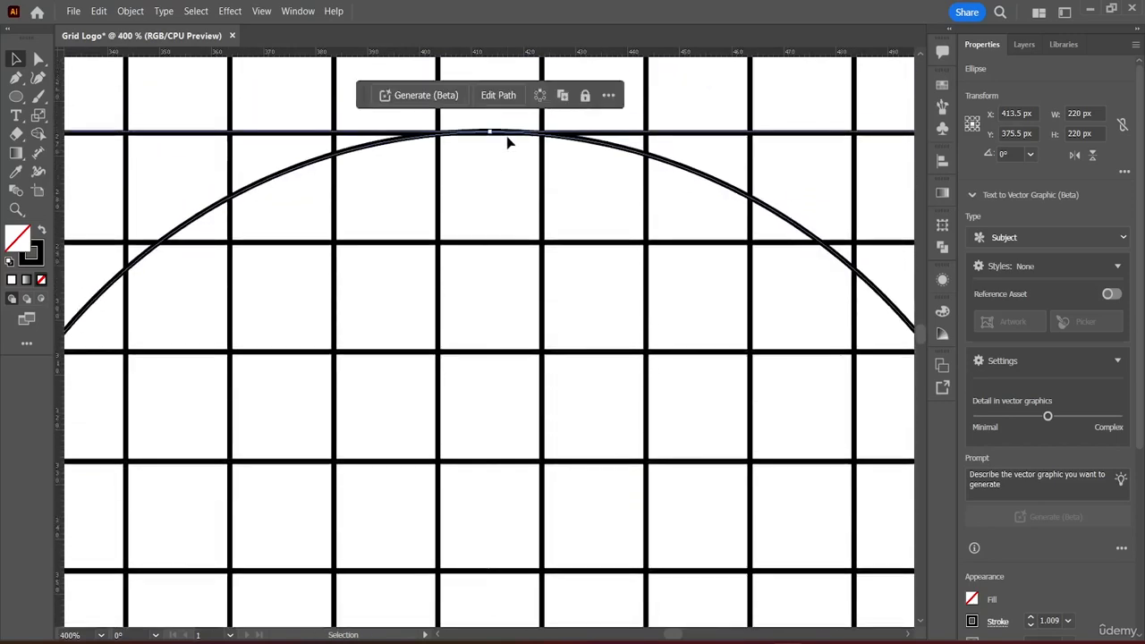
{"action": "left_click", "coordinate": [506, 193]}
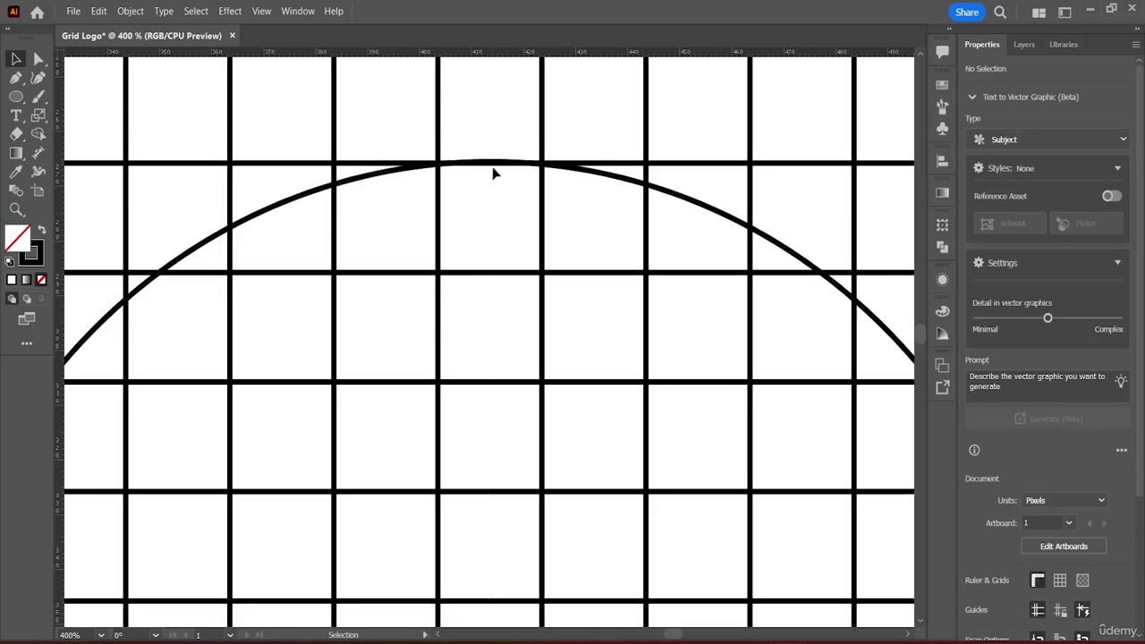
{"action": "left_click", "coordinate": [491, 165]}
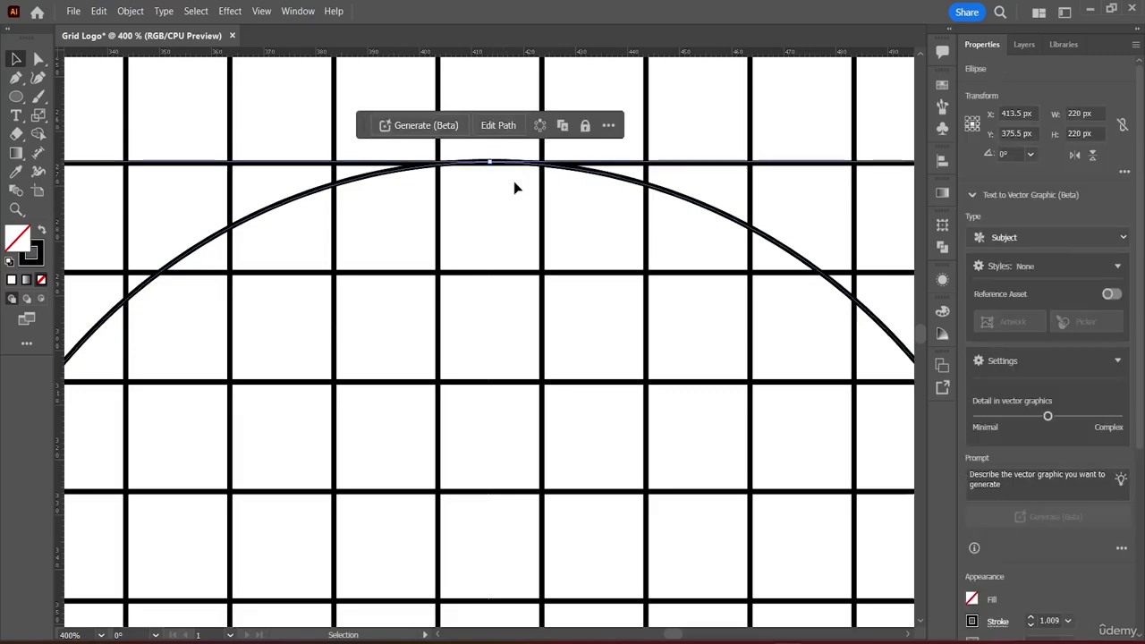
{"action": "left_click_drag", "start_coordinate": [488, 165], "coordinate": [487, 169]}
{"action": "left_click", "coordinate": [517, 204]}
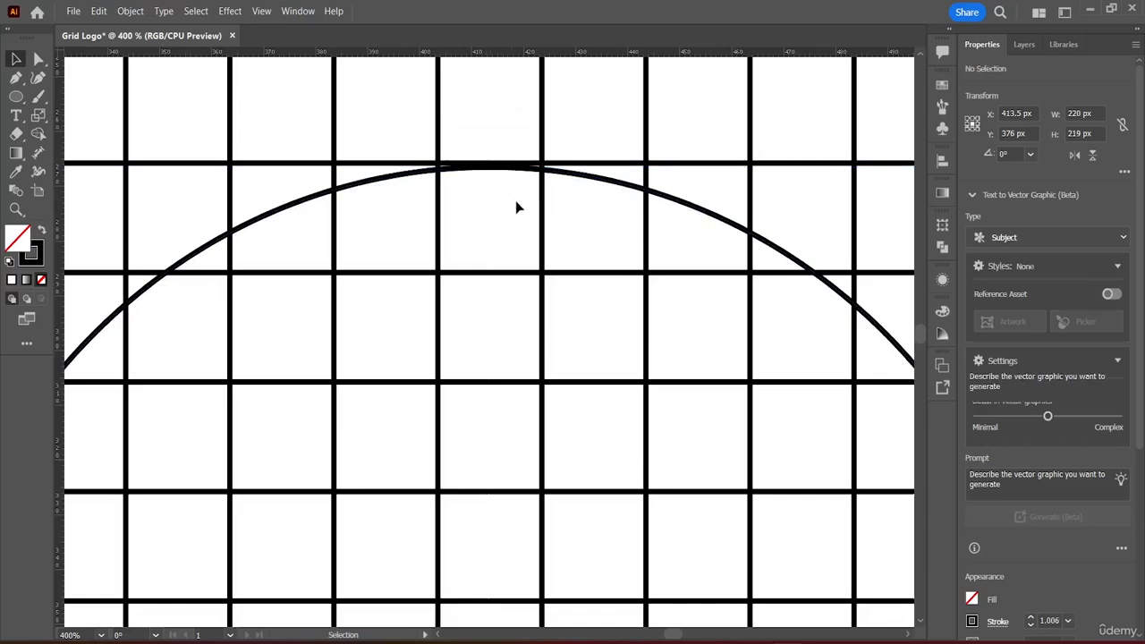
{"action": "left_click", "coordinate": [492, 166]}
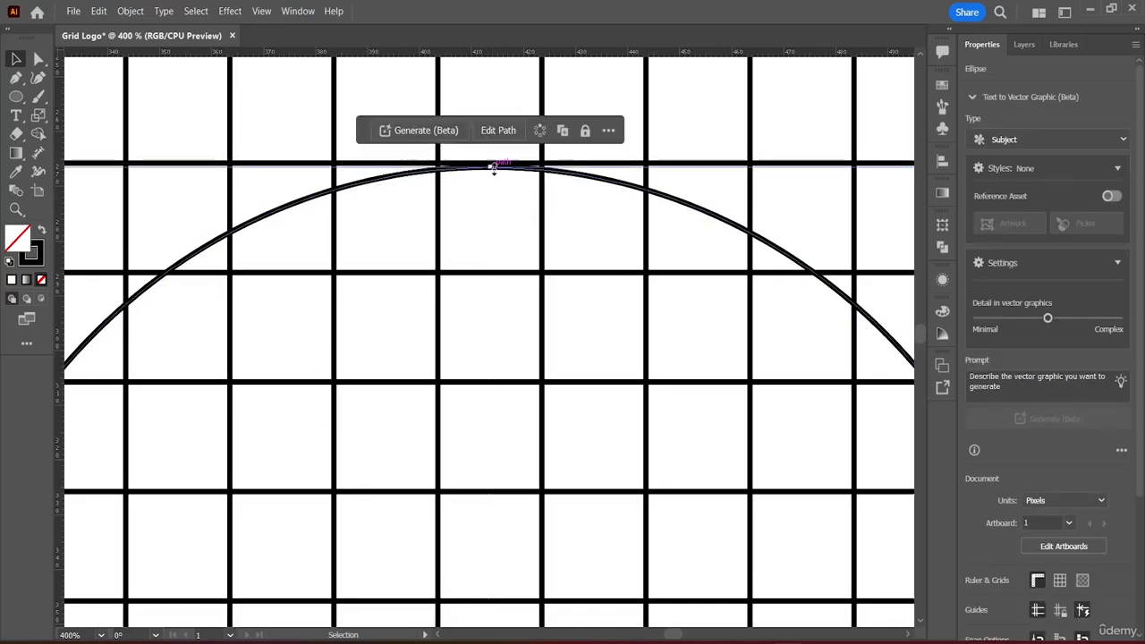
{"action": "left_click_drag", "start_coordinate": [493, 166], "coordinate": [490, 164]}
{"action": "left_click", "coordinate": [519, 216]}
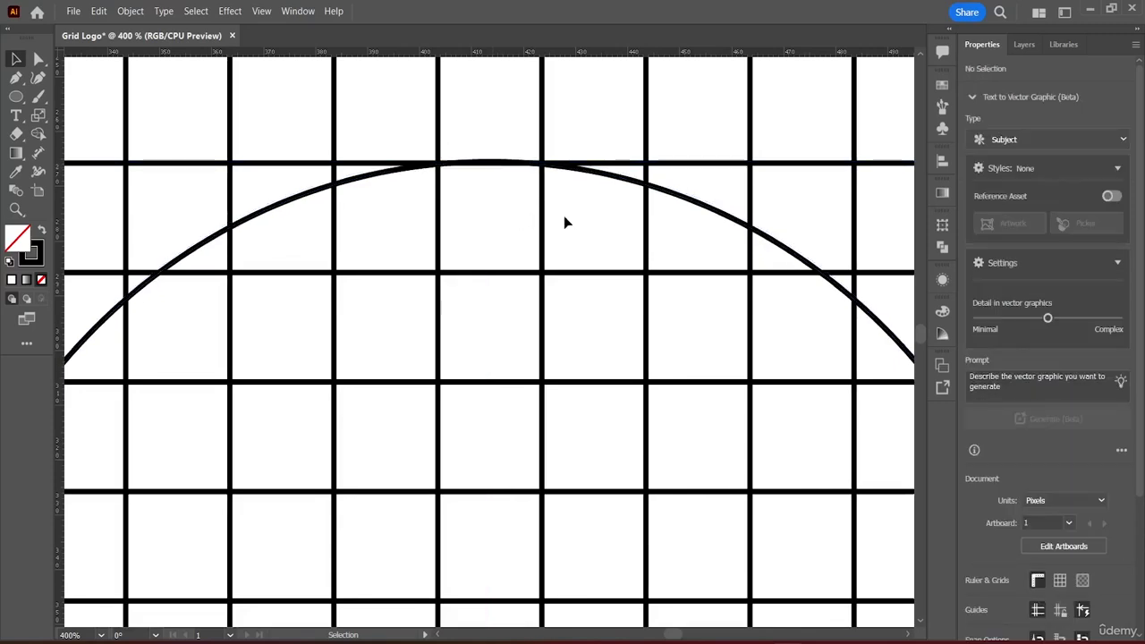
Select the circle together with all the grid lines and activate the Shape Builder tool
{"action": "scroll", "coordinate": [564, 222], "scroll_direction": "down", "scroll_amount": 2}
{"action": "key", "text": "ctrl+minus"}
{"action": "key", "text": "ctrl+minus"}
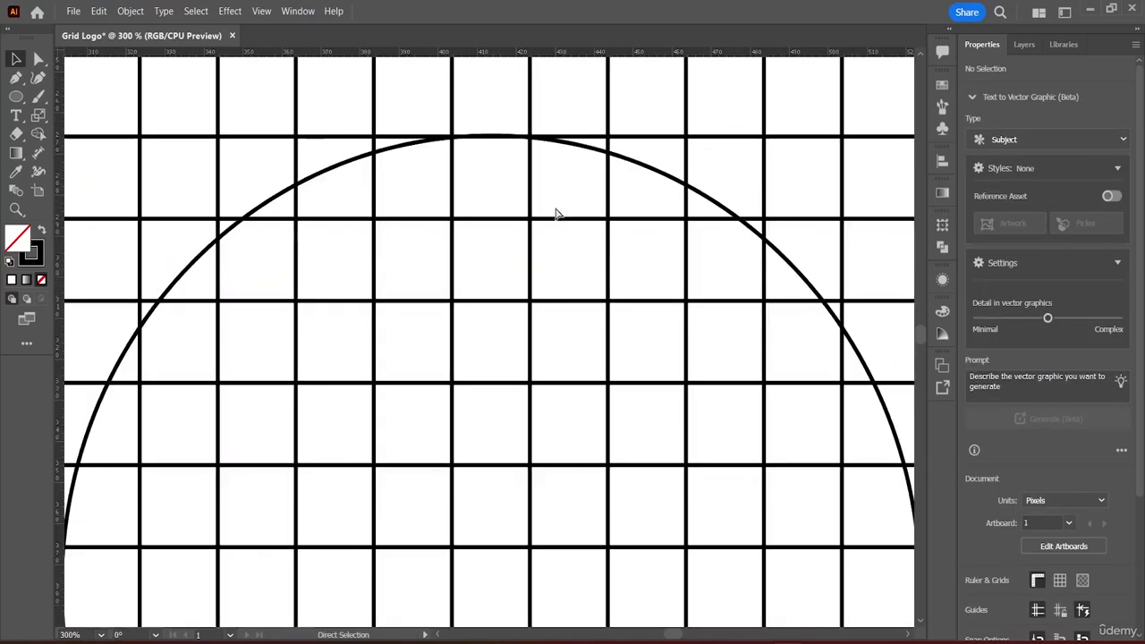
{"action": "scroll", "coordinate": [560, 258], "scroll_direction": "down", "scroll_amount": 4}
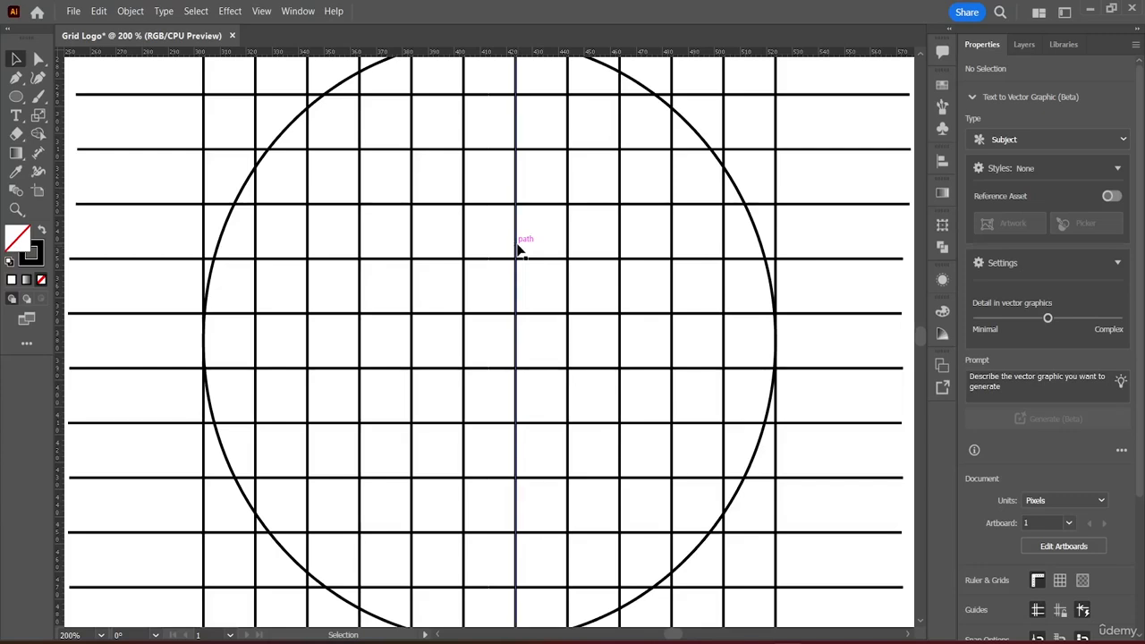
{"action": "scroll", "coordinate": [545, 261], "scroll_direction": "up", "scroll_amount": 1}
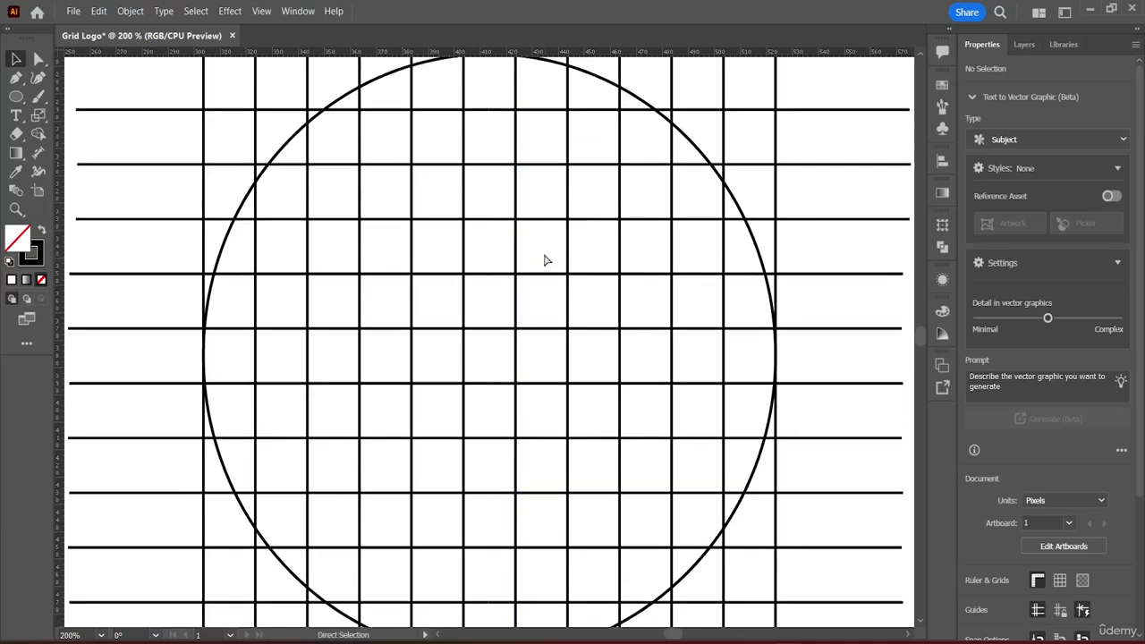
{"action": "key", "text": "ctrl+minus"}
{"action": "key", "text": "ctrl+minus"}
{"action": "key", "text": "ctrl+minus"}
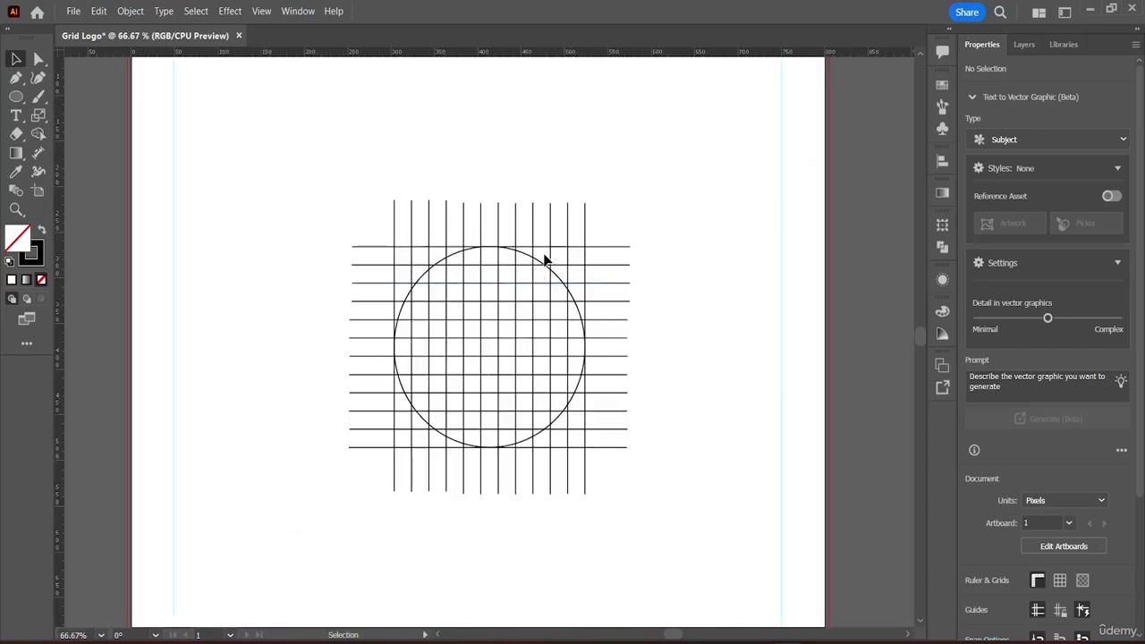
{"action": "left_click_drag", "start_coordinate": [309, 168], "coordinate": [669, 557]}
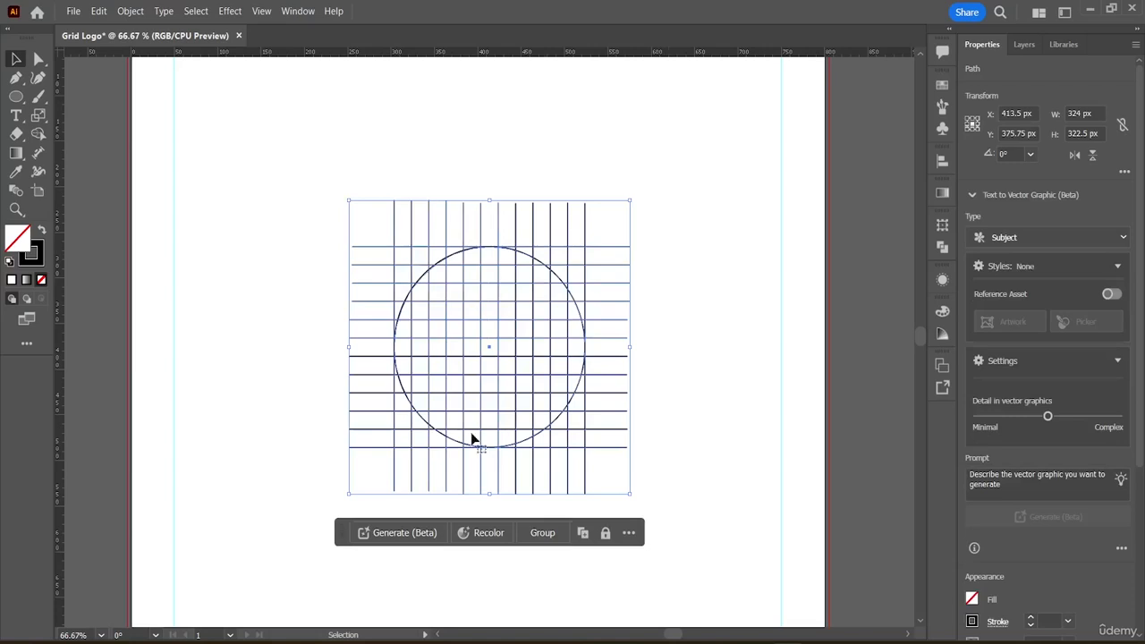
{"action": "left_click", "coordinate": [40, 135]}
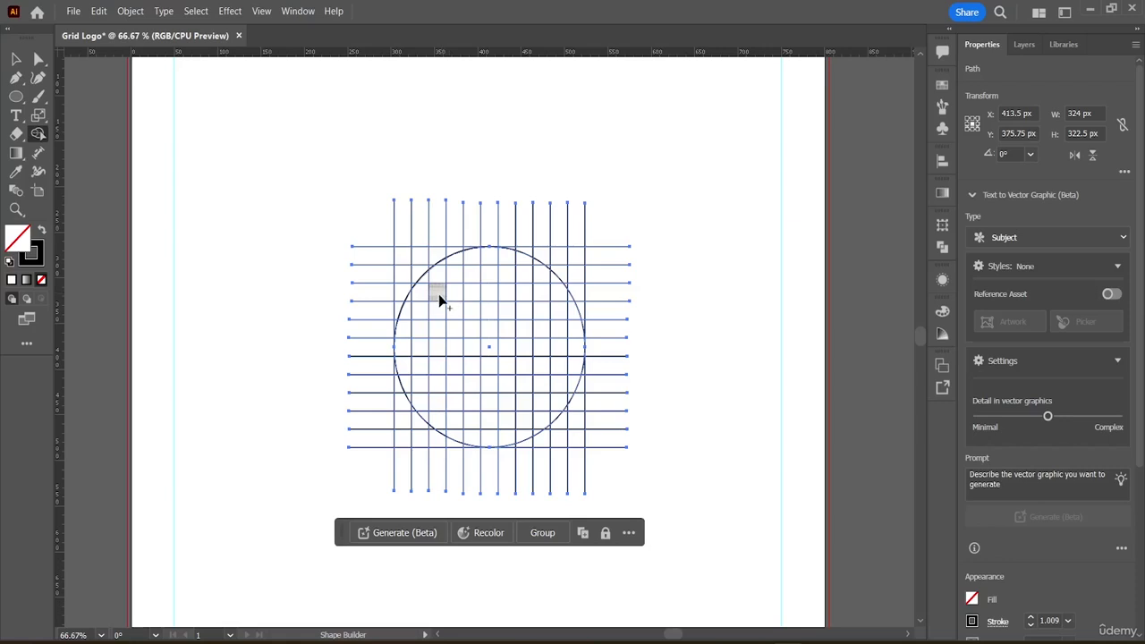
Merge the cells along the circle's left side into one E-shaped region with three short arms
{"action": "left_click_drag", "start_coordinate": [440, 301], "coordinate": [436, 291]}
{"action": "mouse_move", "coordinate": [428, 273]}
{"action": "left_mouse_down"}
{"action": "mouse_move", "coordinate": [400, 317]}
{"action": "mouse_move", "coordinate": [414, 311]}
{"action": "mouse_move", "coordinate": [407, 332]}
{"action": "mouse_move", "coordinate": [438, 348]}
{"action": "left_mouse_up"}
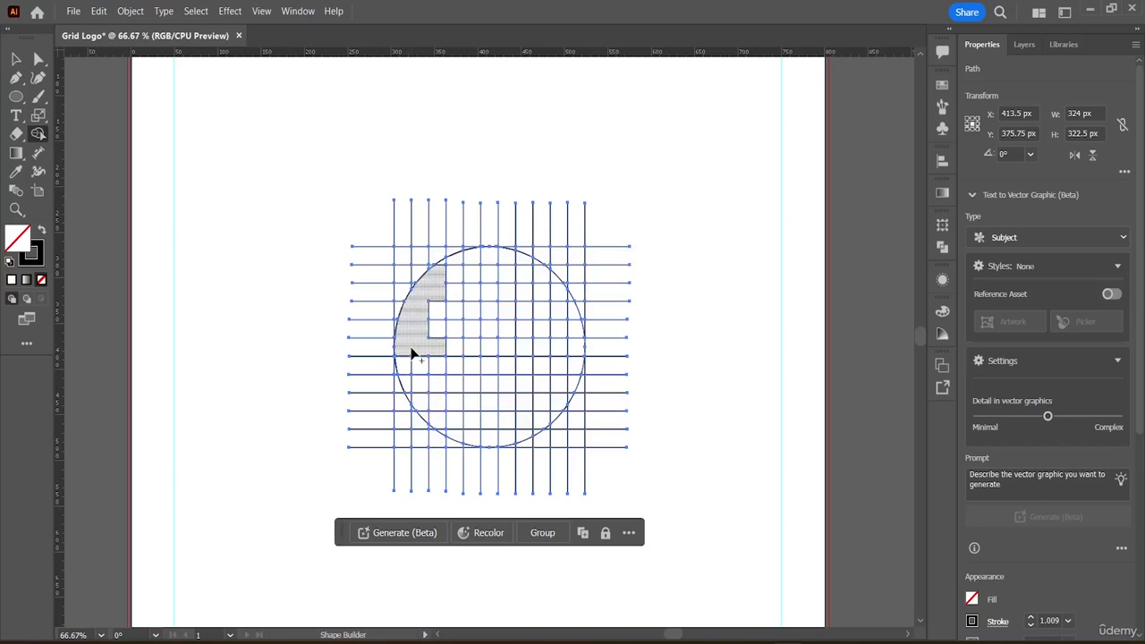
{"action": "left_click_drag", "start_coordinate": [402, 355], "coordinate": [414, 383]}
{"action": "mouse_move", "coordinate": [418, 392]}
{"action": "left_mouse_down"}
{"action": "mouse_move", "coordinate": [437, 424]}
{"action": "mouse_move", "coordinate": [409, 405]}
{"action": "mouse_move", "coordinate": [446, 434]}
{"action": "left_mouse_up"}
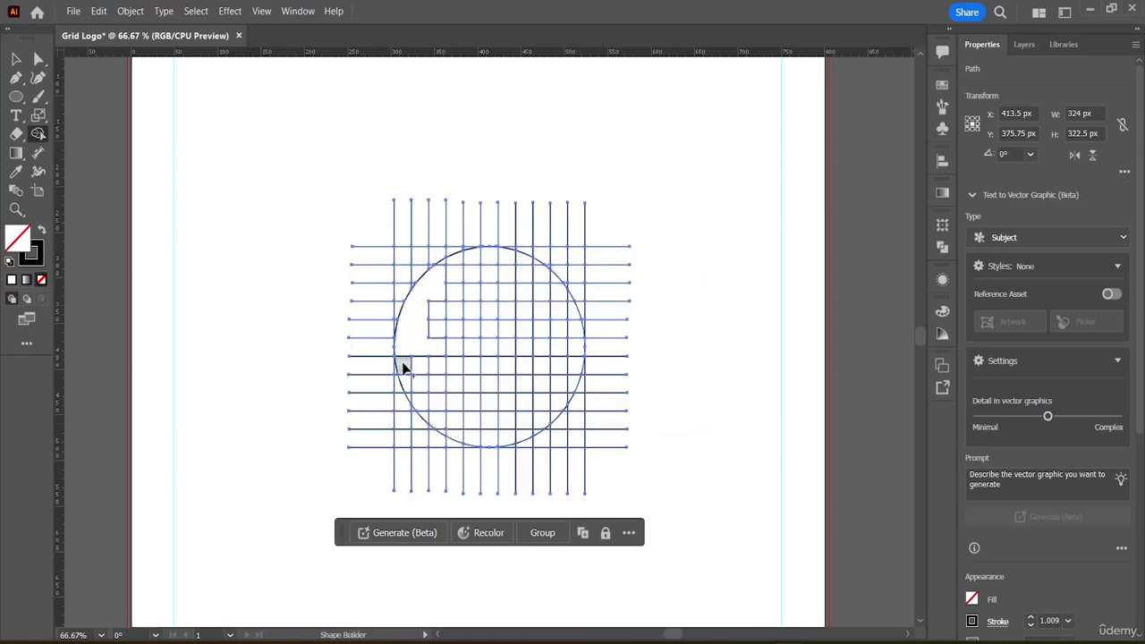
{"action": "mouse_move", "coordinate": [403, 367]}
{"action": "left_mouse_down"}
{"action": "mouse_move", "coordinate": [411, 350]}
{"action": "mouse_move", "coordinate": [426, 387]}
{"action": "mouse_move", "coordinate": [408, 384]}
{"action": "mouse_move", "coordinate": [418, 383]}
{"action": "mouse_move", "coordinate": [424, 414]}
{"action": "mouse_move", "coordinate": [407, 394]}
{"action": "left_mouse_up"}
{"action": "left_click_drag", "start_coordinate": [420, 404], "coordinate": [450, 437]}
Merge the column of cells left of the circle's centre with the bottom row to form an L shape
{"action": "left_click_drag", "start_coordinate": [469, 259], "coordinate": [472, 329]}
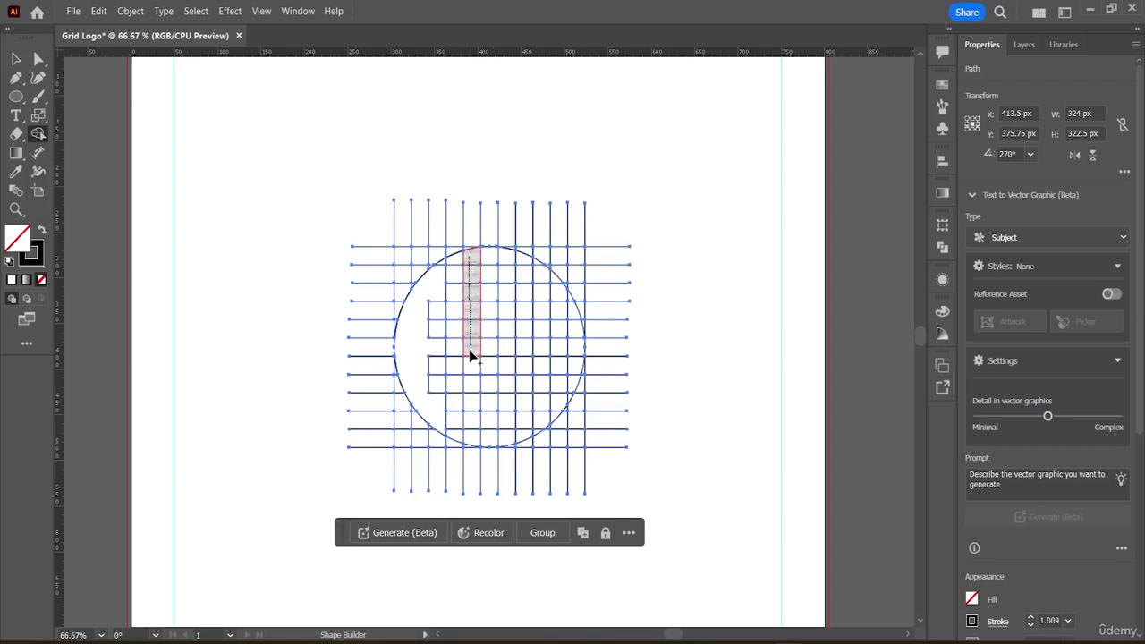
{"action": "mouse_move", "coordinate": [473, 384]}
{"action": "left_mouse_down"}
{"action": "mouse_move", "coordinate": [471, 442]}
{"action": "mouse_move", "coordinate": [524, 436]}
{"action": "left_mouse_up"}
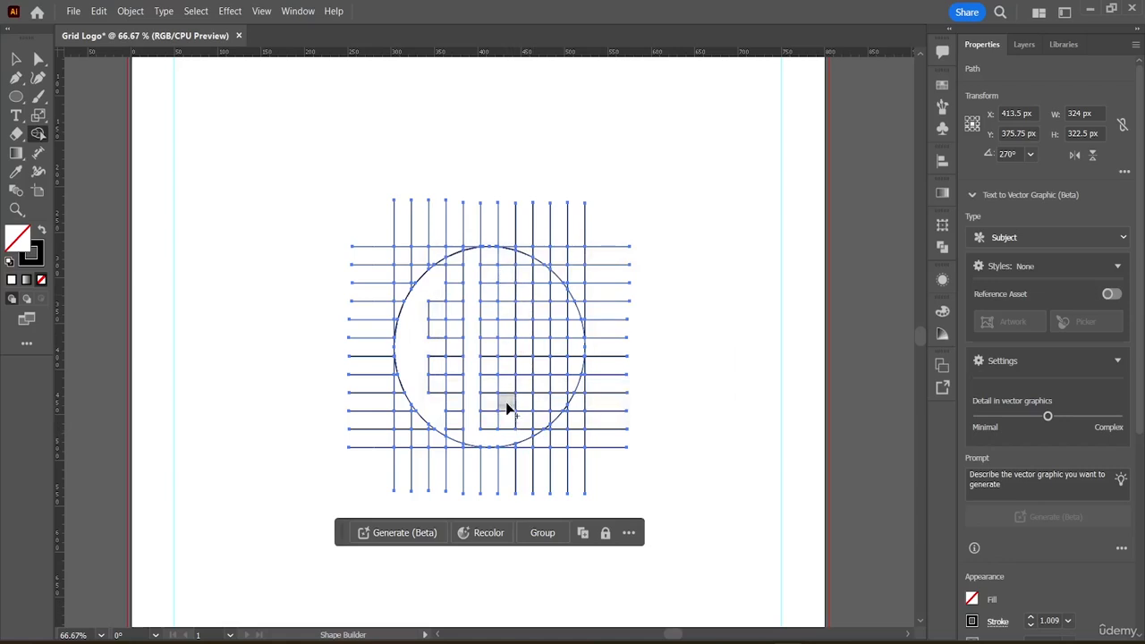
Merge the cells right of the circle's centre into a P shape and extend its stem down towards the circle's lower edge
{"action": "left_click_drag", "start_coordinate": [506, 404], "coordinate": [503, 383]}
{"action": "left_click_drag", "start_coordinate": [507, 253], "coordinate": [532, 263]}
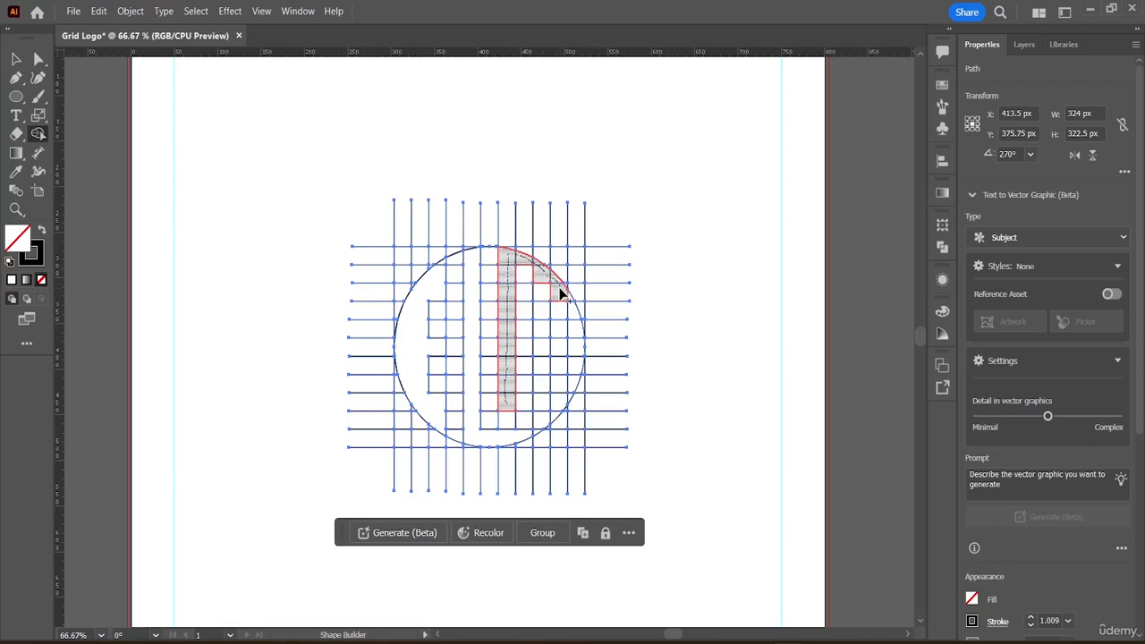
{"action": "mouse_move", "coordinate": [562, 293]}
{"action": "left_mouse_down"}
{"action": "mouse_move", "coordinate": [542, 310]}
{"action": "mouse_move", "coordinate": [557, 313]}
{"action": "mouse_move", "coordinate": [542, 350]}
{"action": "mouse_move", "coordinate": [561, 354]}
{"action": "mouse_move", "coordinate": [512, 344]}
{"action": "left_mouse_up"}
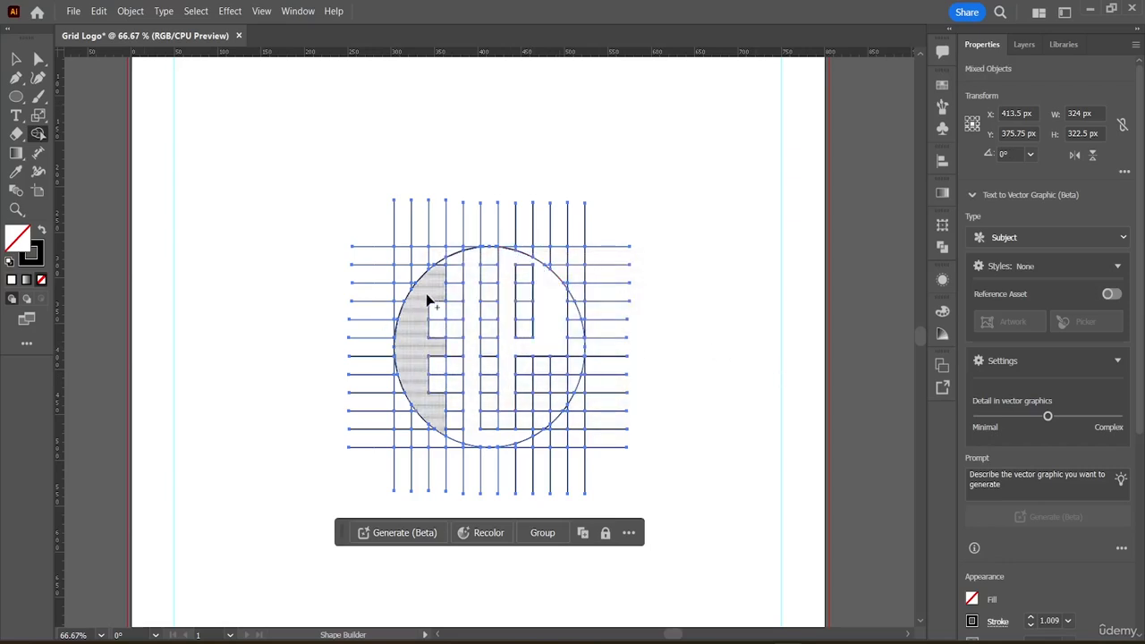
{"action": "left_click", "coordinate": [442, 265]}
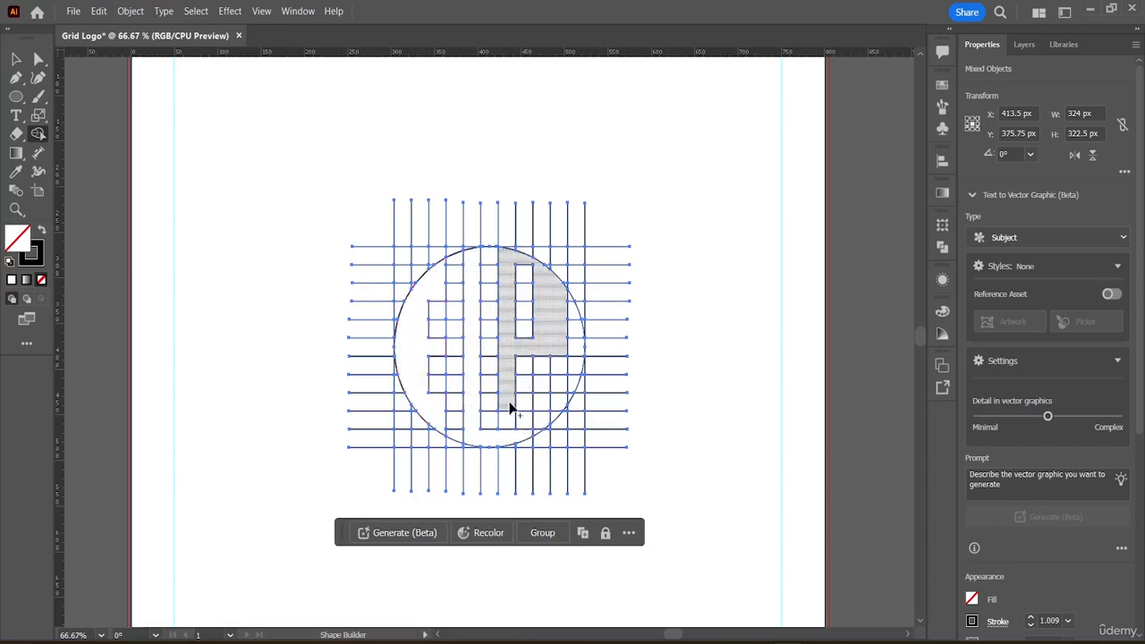
{"action": "mouse_move", "coordinate": [509, 407]}
{"action": "left_mouse_down"}
{"action": "mouse_move", "coordinate": [509, 435]}
{"action": "mouse_move", "coordinate": [519, 421]}
{"action": "left_mouse_up"}
{"action": "left_click", "coordinate": [505, 432]}
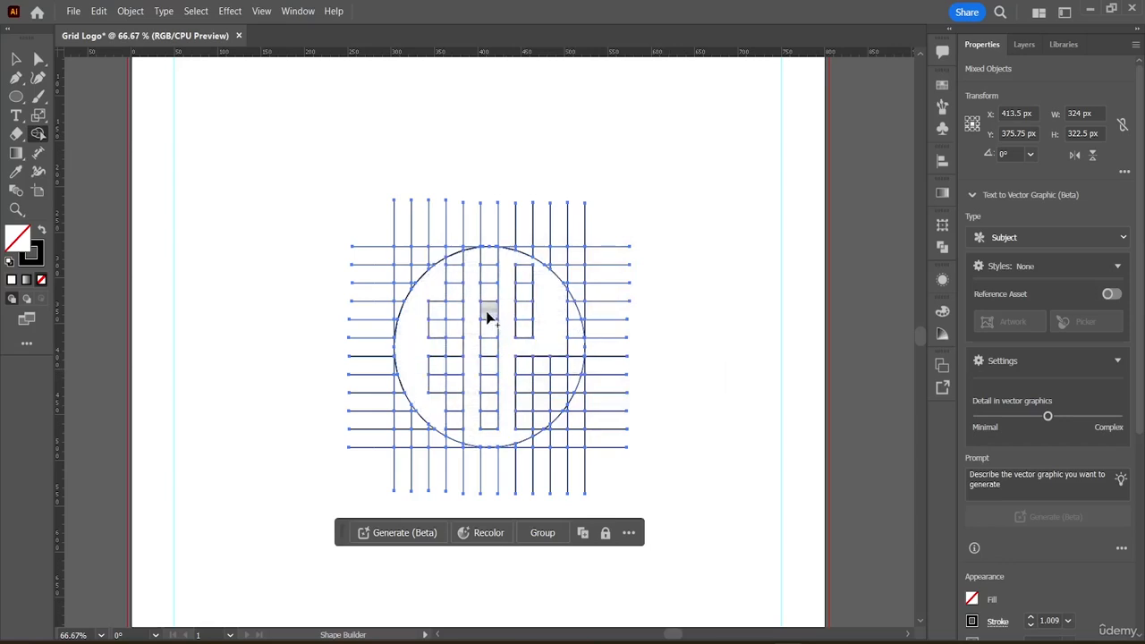
Select the merged letter outlines inside the circle one at a time to check their shapes
{"action": "left_click", "coordinate": [494, 322]}
{"action": "left_click", "coordinate": [17, 59]}
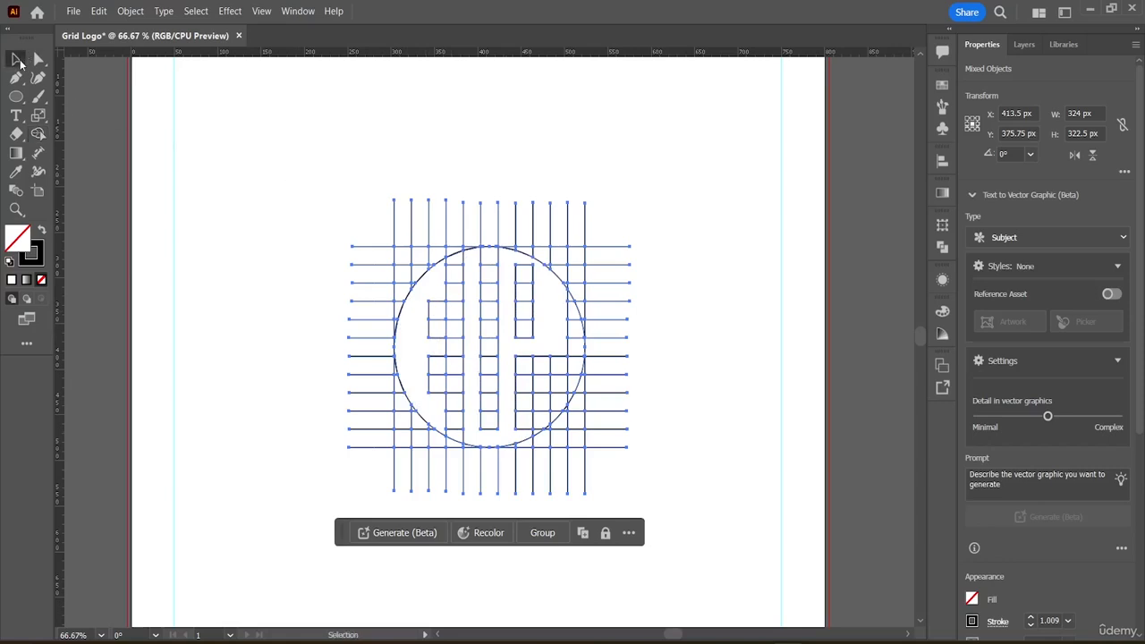
{"action": "left_click", "coordinate": [427, 299]}
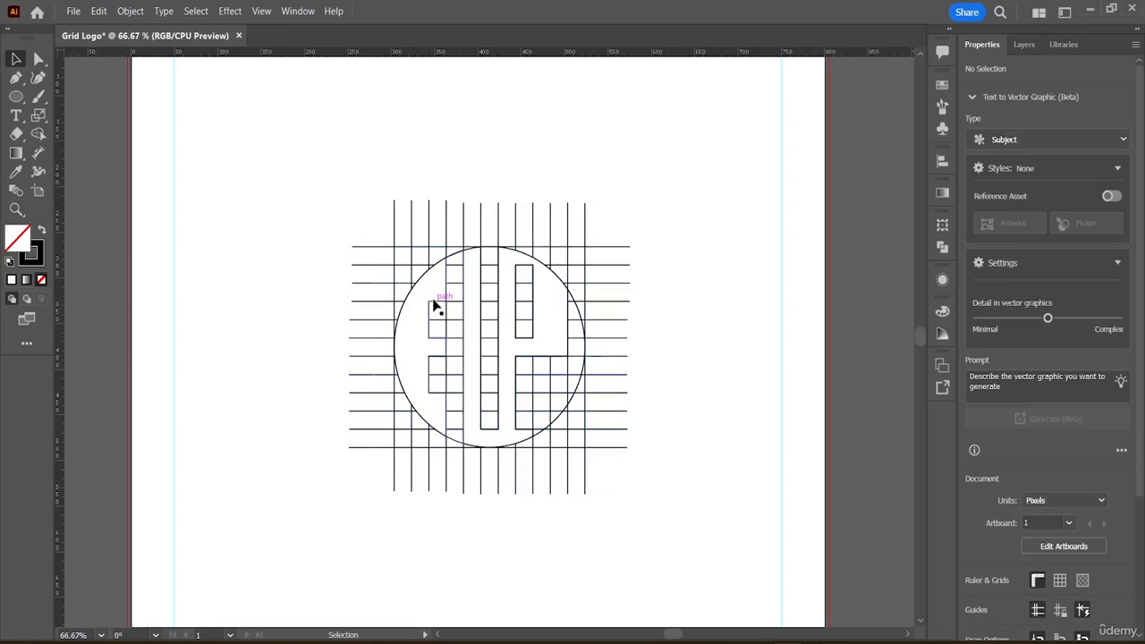
{"action": "left_click", "coordinate": [432, 307]}
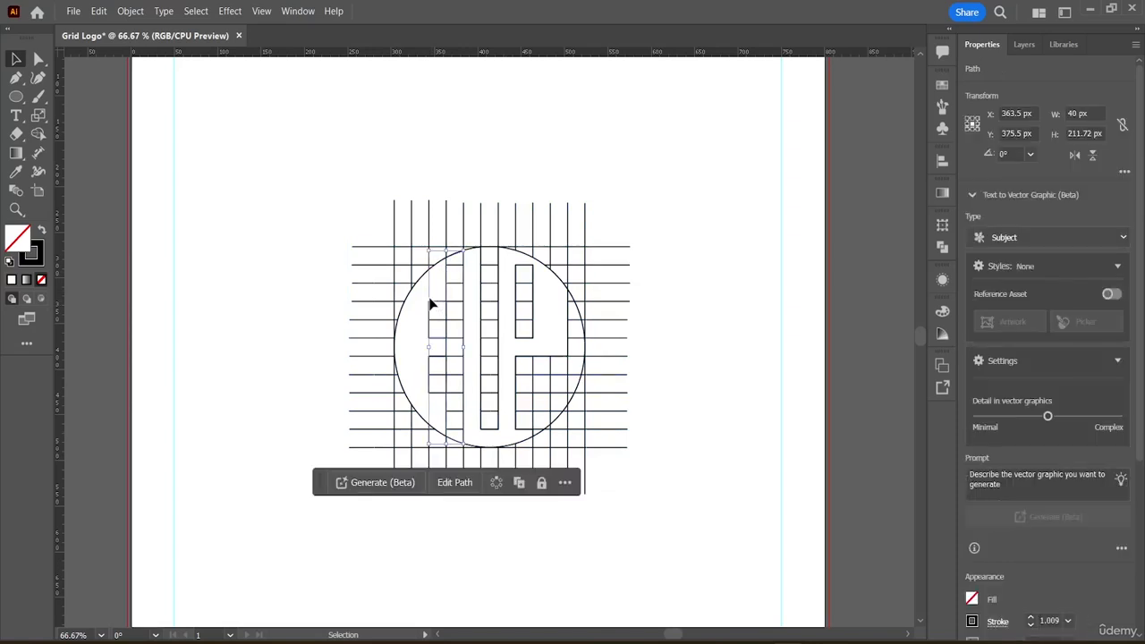
{"action": "key", "text": "Delete"}
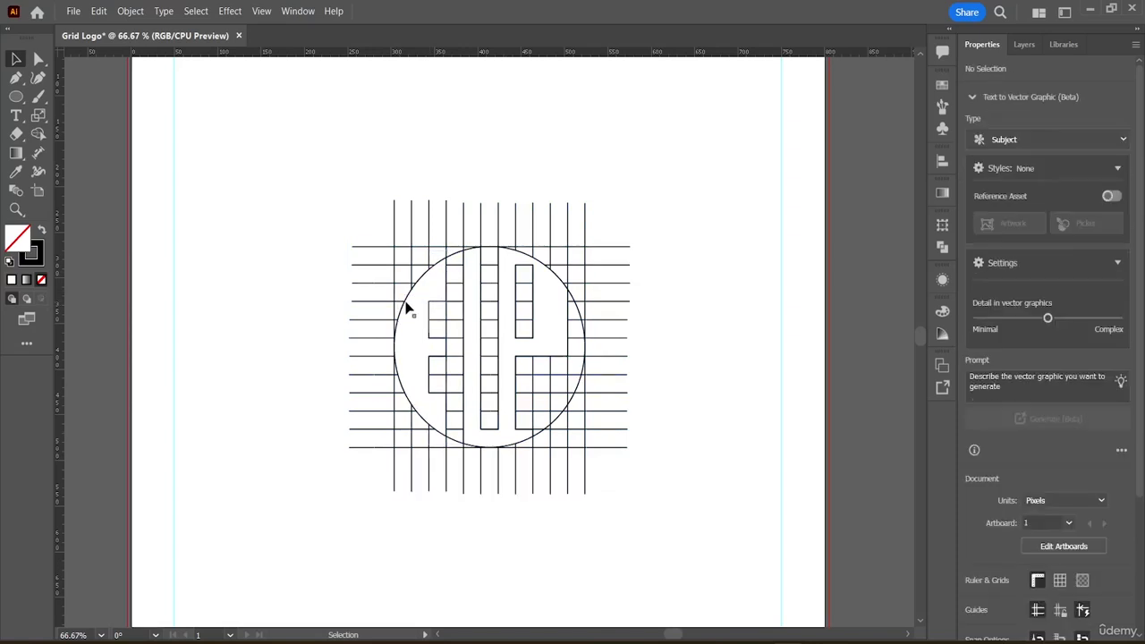
{"action": "left_click", "coordinate": [408, 304]}
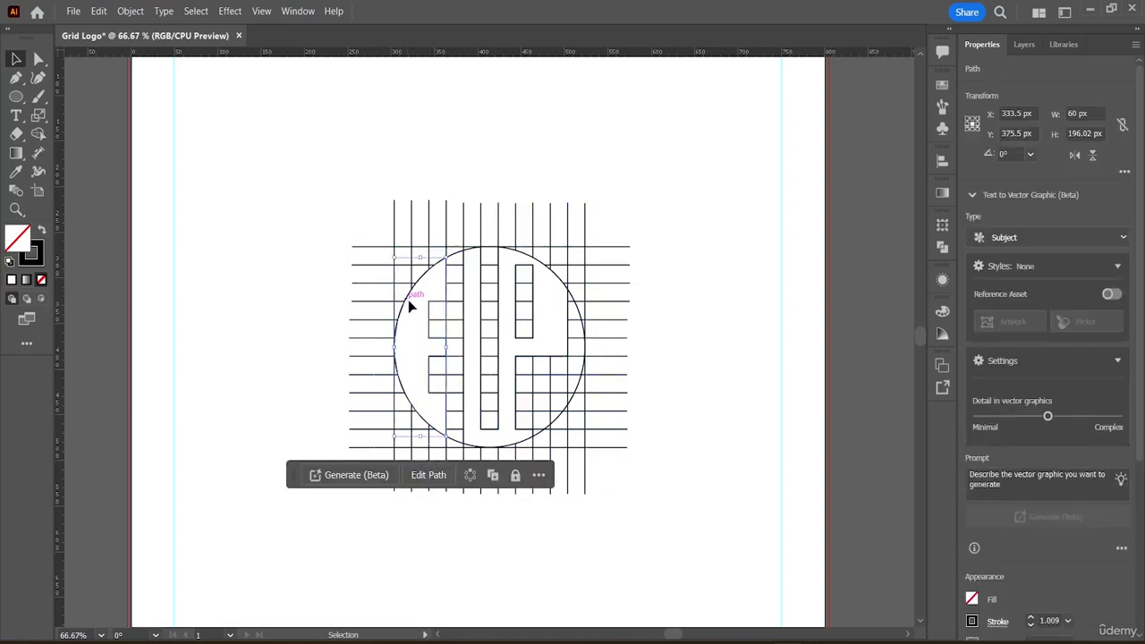
{"action": "left_click", "coordinate": [474, 252]}
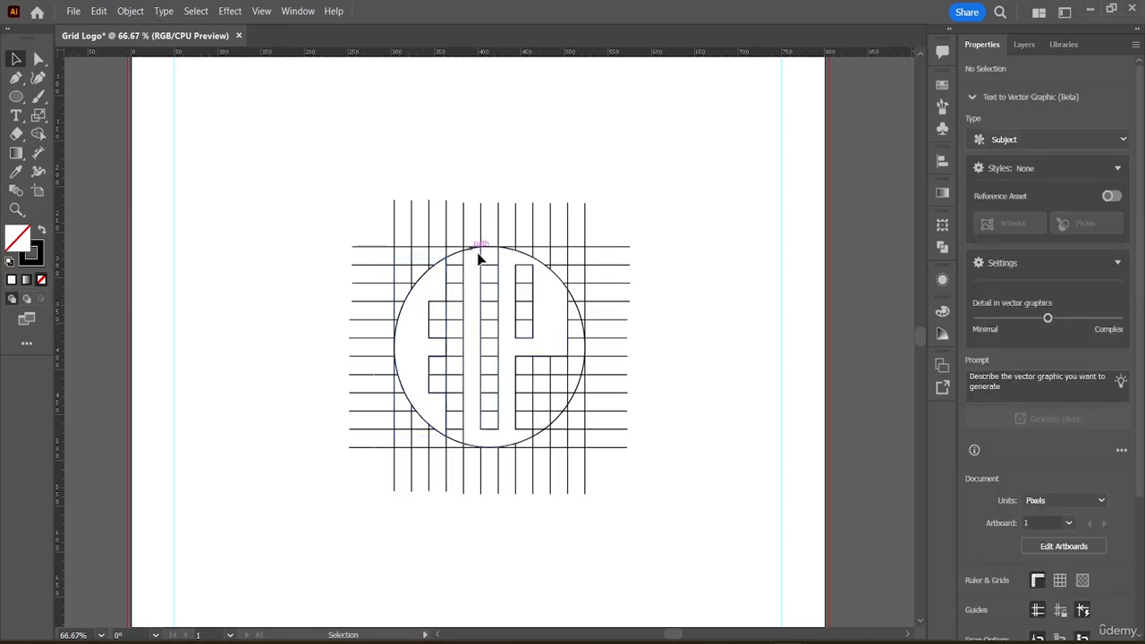
{"action": "left_click", "coordinate": [486, 283]}
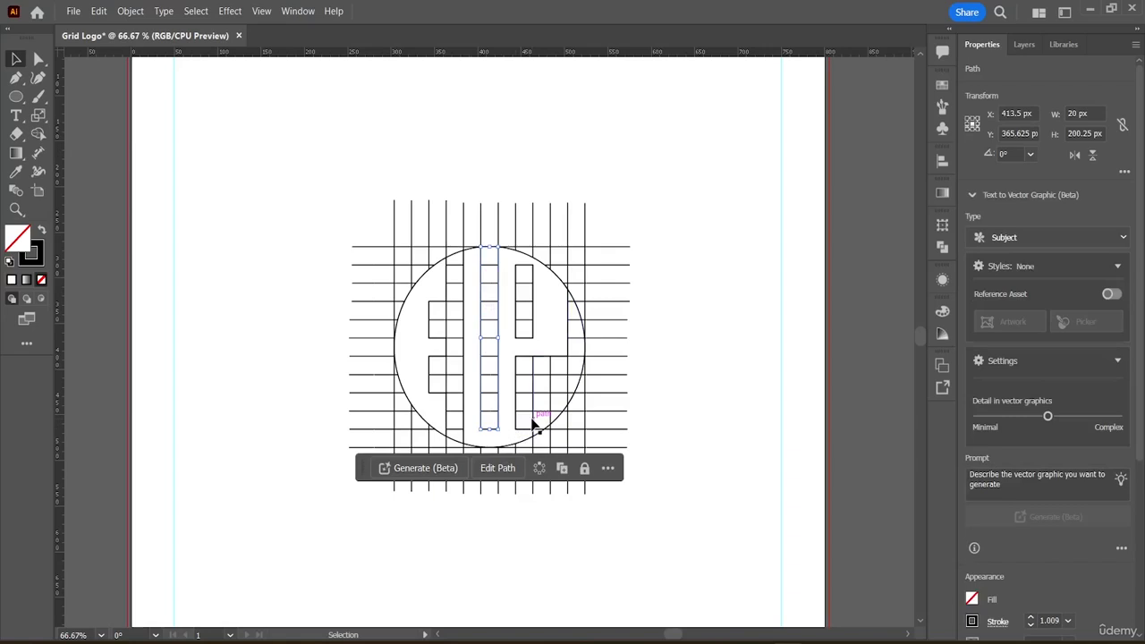
{"action": "key", "text": "ctrl+shift+a"}
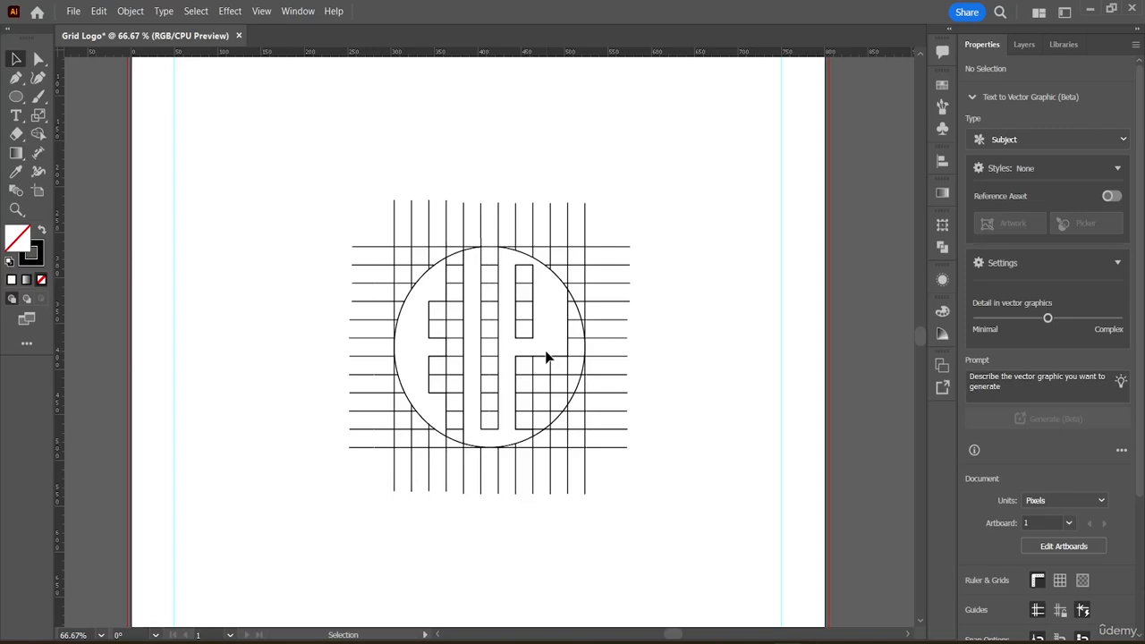
{"action": "left_click", "coordinate": [546, 359]}
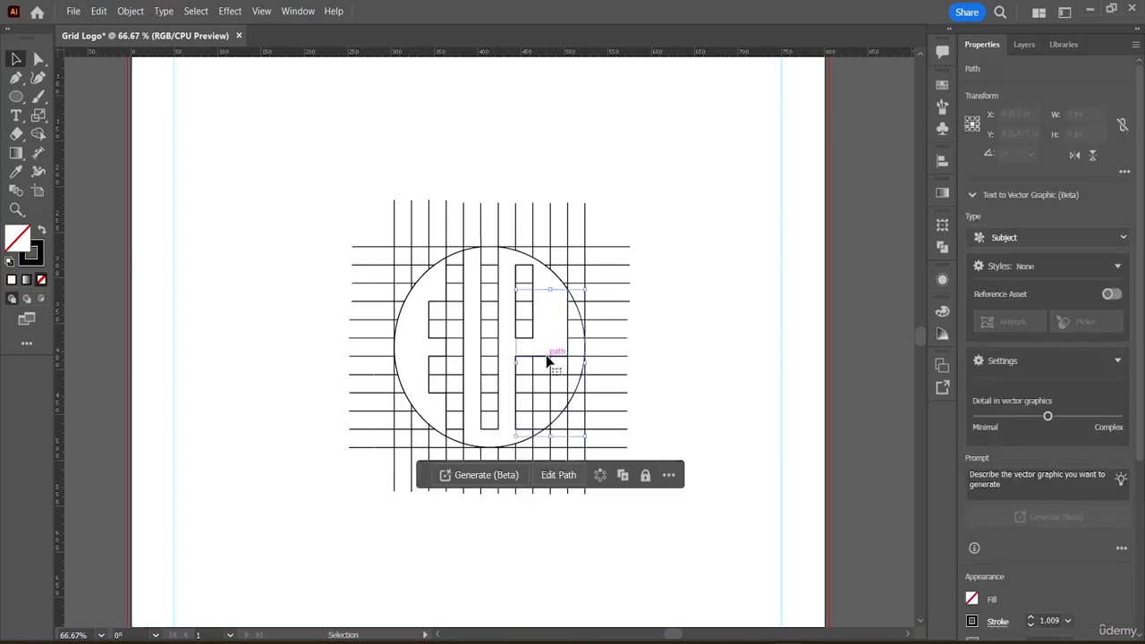
{"action": "left_click", "coordinate": [501, 351]}
Select the whole design and use Shape Builder to erase the line ends projecting beyond the square grid on all sides
{"action": "left_click_drag", "start_coordinate": [285, 128], "coordinate": [675, 532]}
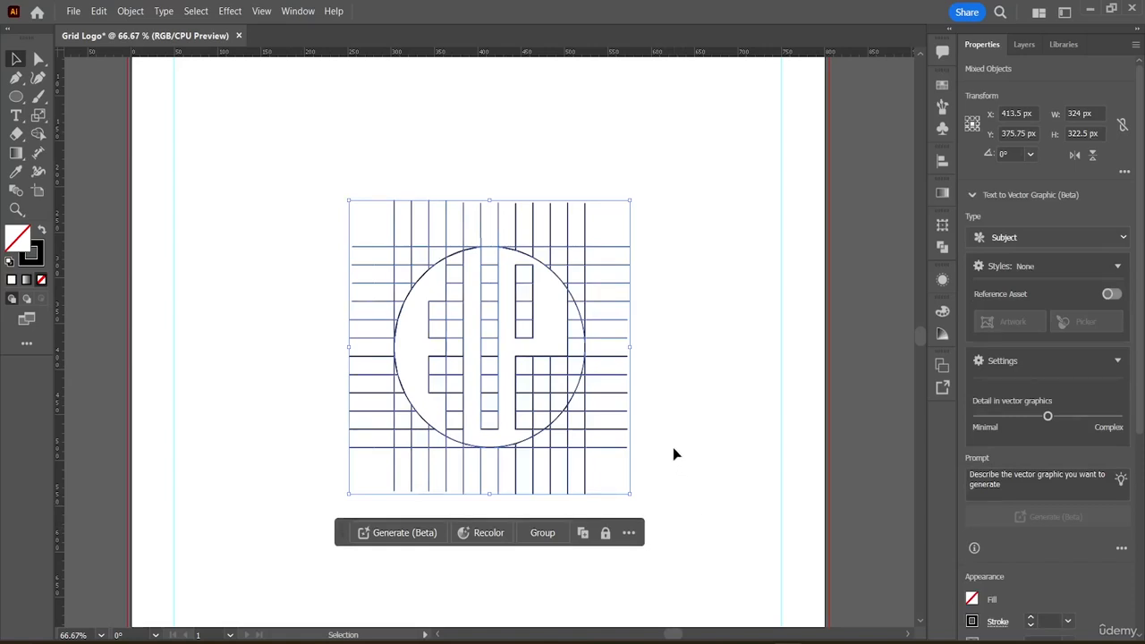
{"action": "left_click", "coordinate": [41, 132]}
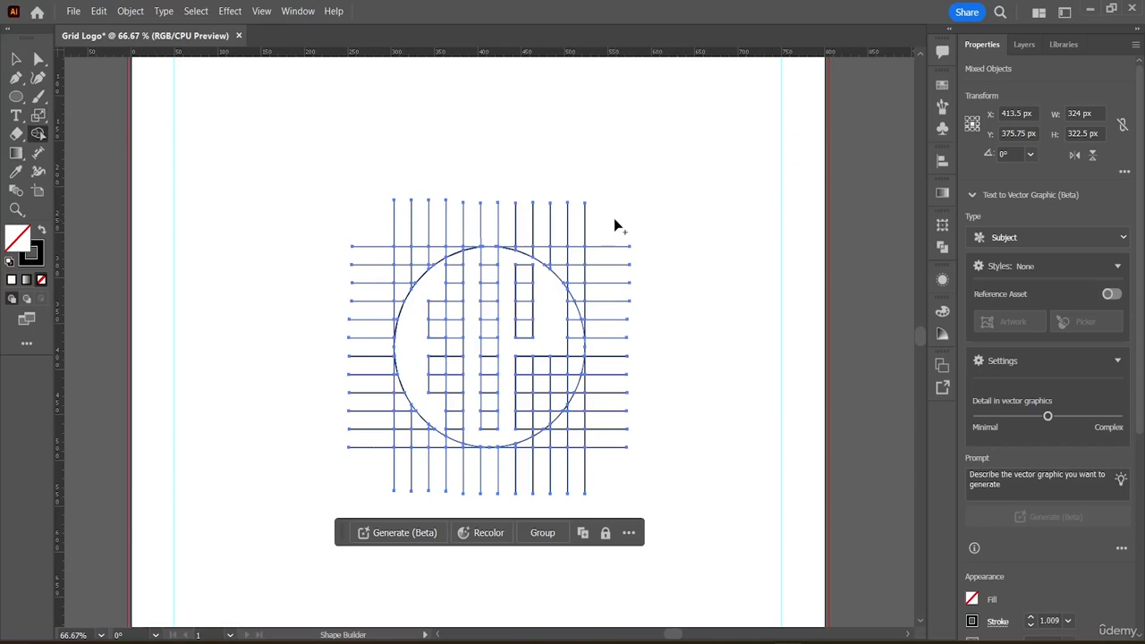
{"action": "left_click_drag", "start_coordinate": [614, 225], "coordinate": [614, 497]}
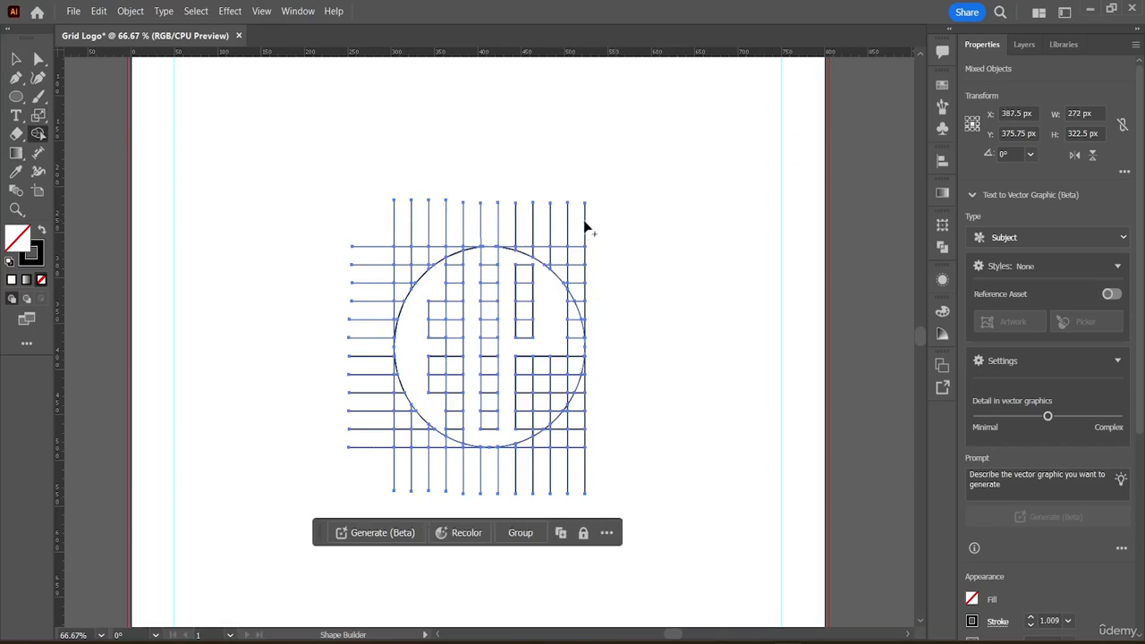
{"action": "mouse_move", "coordinate": [599, 223]}
{"action": "left_mouse_down"}
{"action": "mouse_move", "coordinate": [353, 220]}
{"action": "mouse_move", "coordinate": [355, 462]}
{"action": "mouse_move", "coordinate": [378, 484]}
{"action": "mouse_move", "coordinate": [622, 469]}
{"action": "left_mouse_up"}
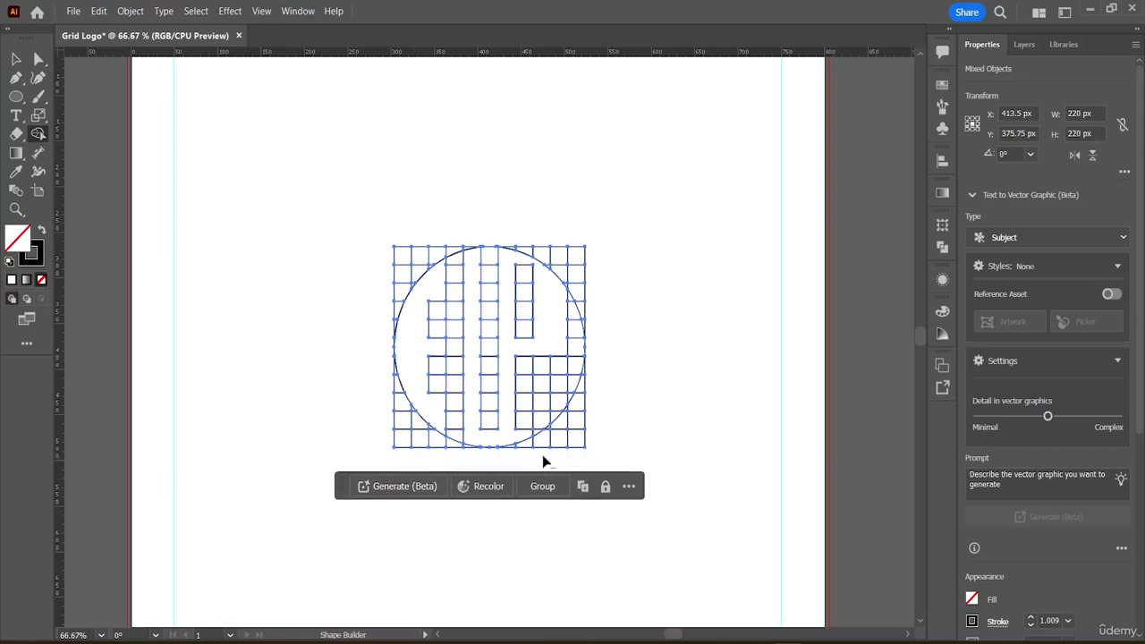
Remove the grid cells outside the circle at the lower-right and upper-right corners of the design
{"action": "mouse_move", "coordinate": [539, 454]}
{"action": "left_mouse_down"}
{"action": "mouse_move", "coordinate": [604, 410]}
{"action": "mouse_move", "coordinate": [555, 451]}
{"action": "mouse_move", "coordinate": [583, 428]}
{"action": "left_mouse_up"}
{"action": "mouse_move", "coordinate": [583, 421]}
{"action": "left_mouse_down"}
{"action": "mouse_move", "coordinate": [581, 386]}
{"action": "mouse_move", "coordinate": [587, 429]}
{"action": "left_mouse_up"}
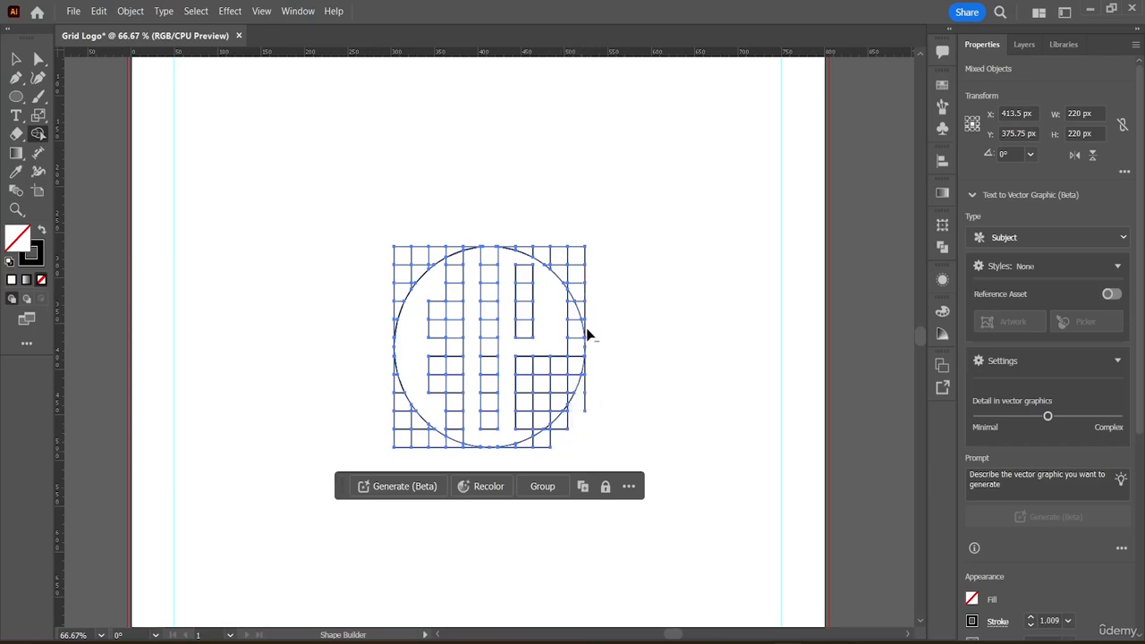
{"action": "mouse_move", "coordinate": [587, 328]}
{"action": "left_mouse_down"}
{"action": "mouse_move", "coordinate": [572, 273]}
{"action": "mouse_move", "coordinate": [506, 252]}
{"action": "left_mouse_up"}
{"action": "mouse_move", "coordinate": [598, 275]}
{"action": "left_mouse_down"}
{"action": "mouse_move", "coordinate": [558, 236]}
{"action": "mouse_move", "coordinate": [586, 254]}
{"action": "mouse_move", "coordinate": [585, 229]}
{"action": "mouse_move", "coordinate": [596, 265]}
{"action": "left_mouse_up"}
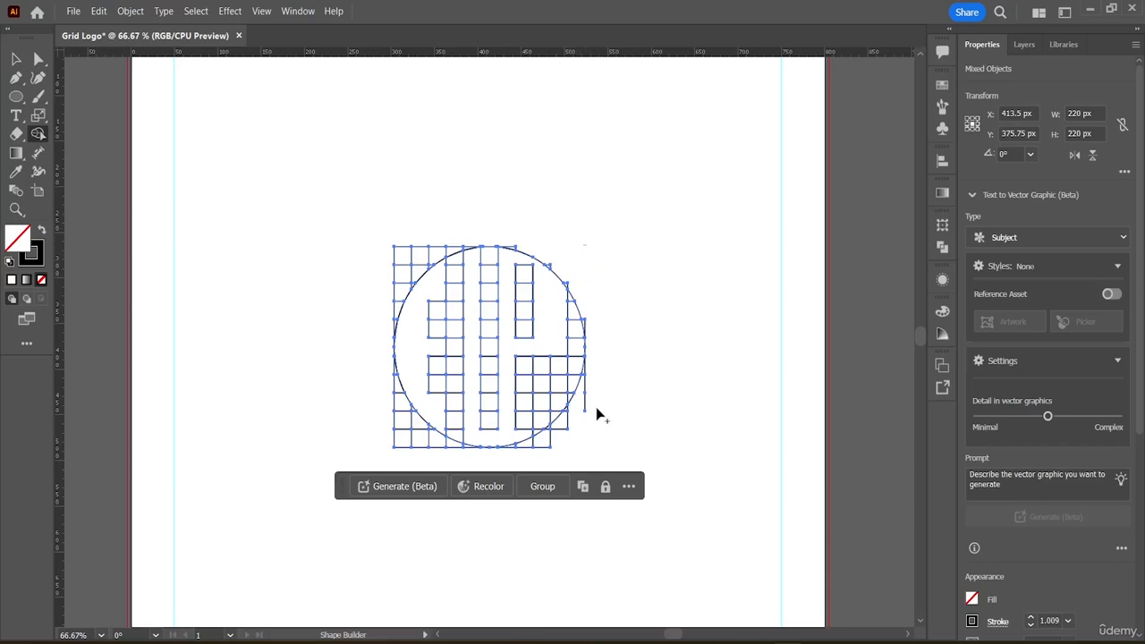
{"action": "mouse_move", "coordinate": [582, 401]}
{"action": "left_mouse_down"}
{"action": "mouse_move", "coordinate": [587, 369]}
{"action": "mouse_move", "coordinate": [591, 402]}
{"action": "left_mouse_up"}
{"action": "mouse_move", "coordinate": [554, 441]}
{"action": "left_mouse_down"}
{"action": "mouse_move", "coordinate": [509, 446]}
{"action": "mouse_move", "coordinate": [569, 426]}
{"action": "left_mouse_up"}
Remove the grid cells outside the circle at the upper-left corner with Shape Builder
{"action": "key", "text": "v"}
{"action": "key", "text": "ctrl+="}
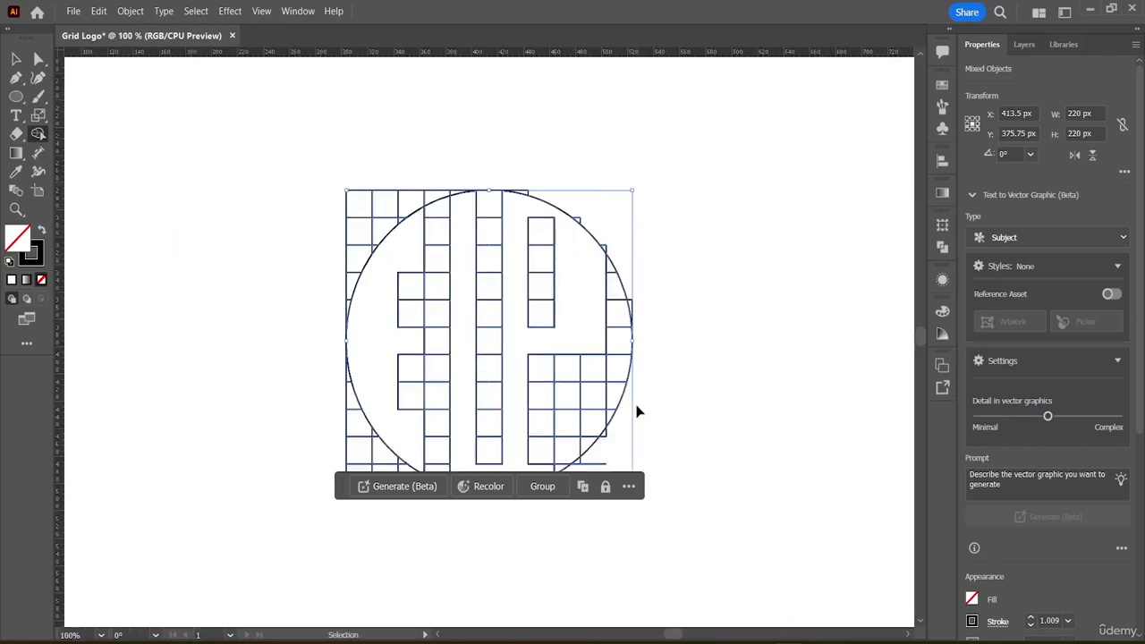
{"action": "key", "text": "ctrl+="}
{"action": "key", "text": "ctrl+="}
{"action": "key", "text": "shift+m"}
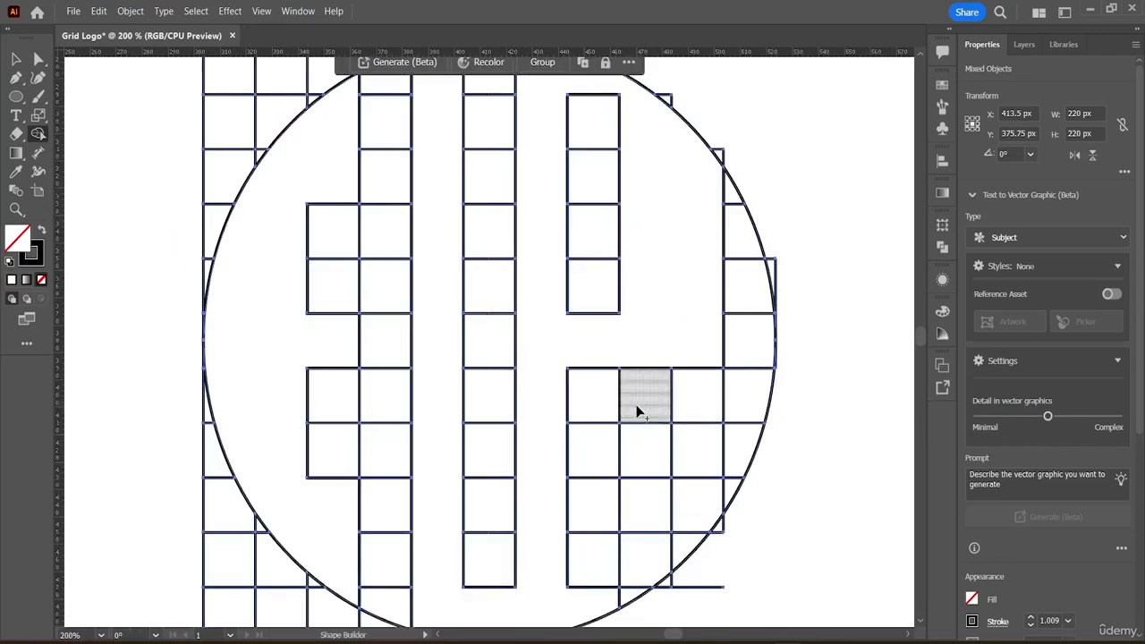
{"action": "scroll", "coordinate": [583, 387], "scroll_direction": "up", "scroll_amount": 2}
{"action": "scroll", "coordinate": [585, 290], "scroll_direction": "up", "scroll_amount": 2}
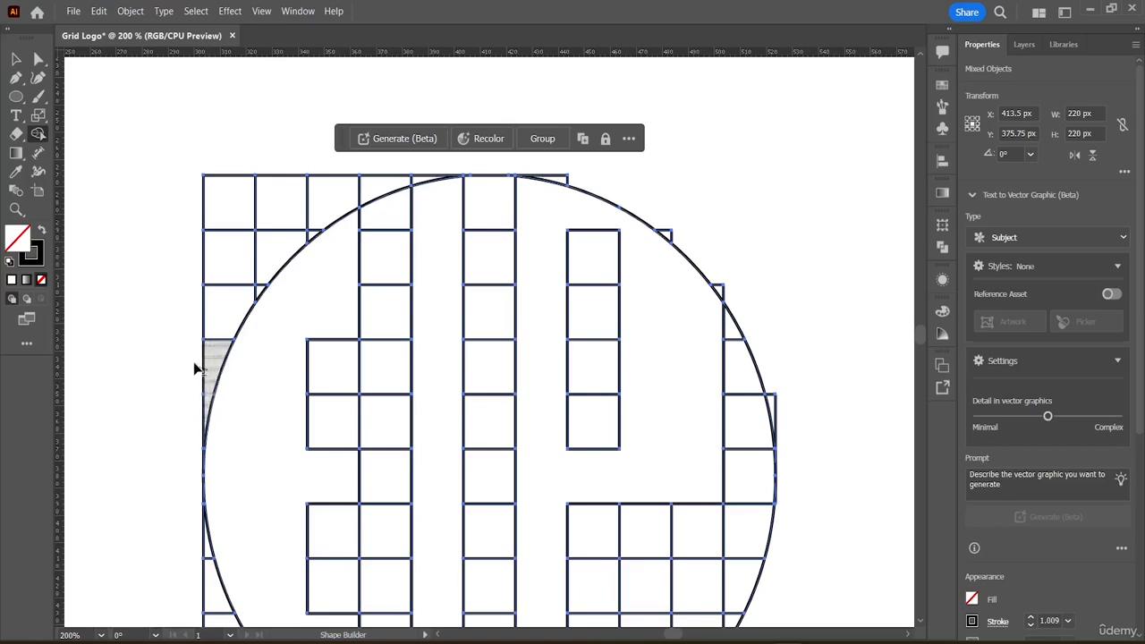
{"action": "left_click_drag", "start_coordinate": [215, 349], "coordinate": [228, 183]}
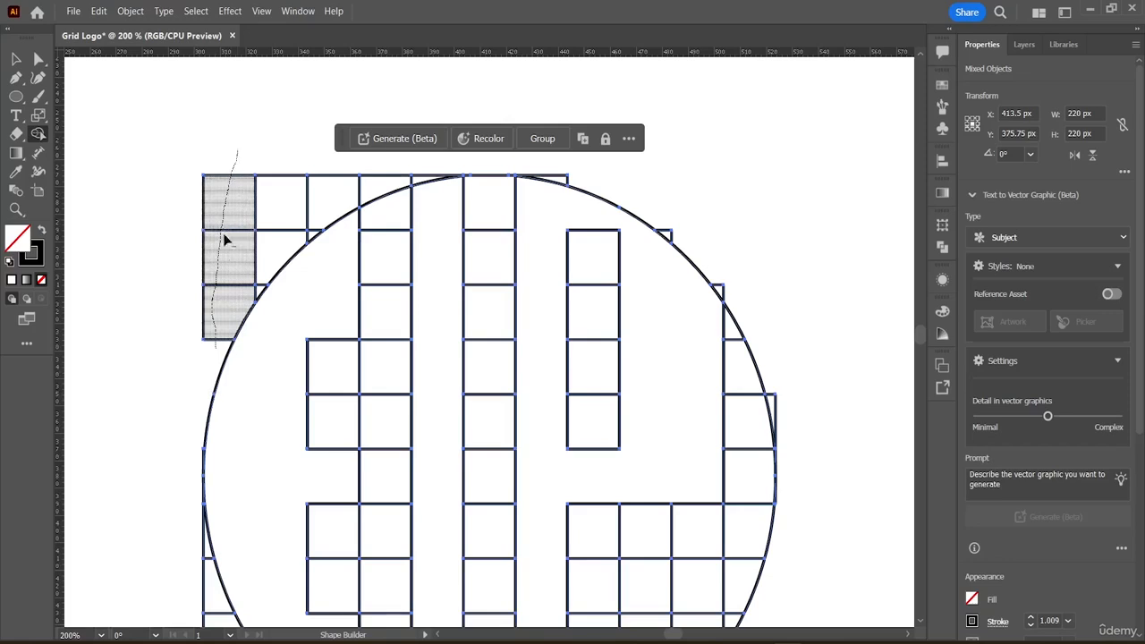
{"action": "mouse_move", "coordinate": [226, 240]}
{"action": "left_mouse_down"}
{"action": "mouse_move", "coordinate": [206, 307]}
{"action": "mouse_move", "coordinate": [301, 173]}
{"action": "left_mouse_up"}
{"action": "mouse_move", "coordinate": [242, 286]}
{"action": "left_mouse_down"}
{"action": "mouse_move", "coordinate": [319, 198]}
{"action": "mouse_move", "coordinate": [348, 176]}
{"action": "mouse_move", "coordinate": [385, 180]}
{"action": "left_mouse_up"}
{"action": "mouse_move", "coordinate": [163, 242]}
{"action": "left_mouse_down"}
{"action": "mouse_move", "coordinate": [294, 167]}
{"action": "mouse_move", "coordinate": [177, 266]}
{"action": "left_mouse_up"}
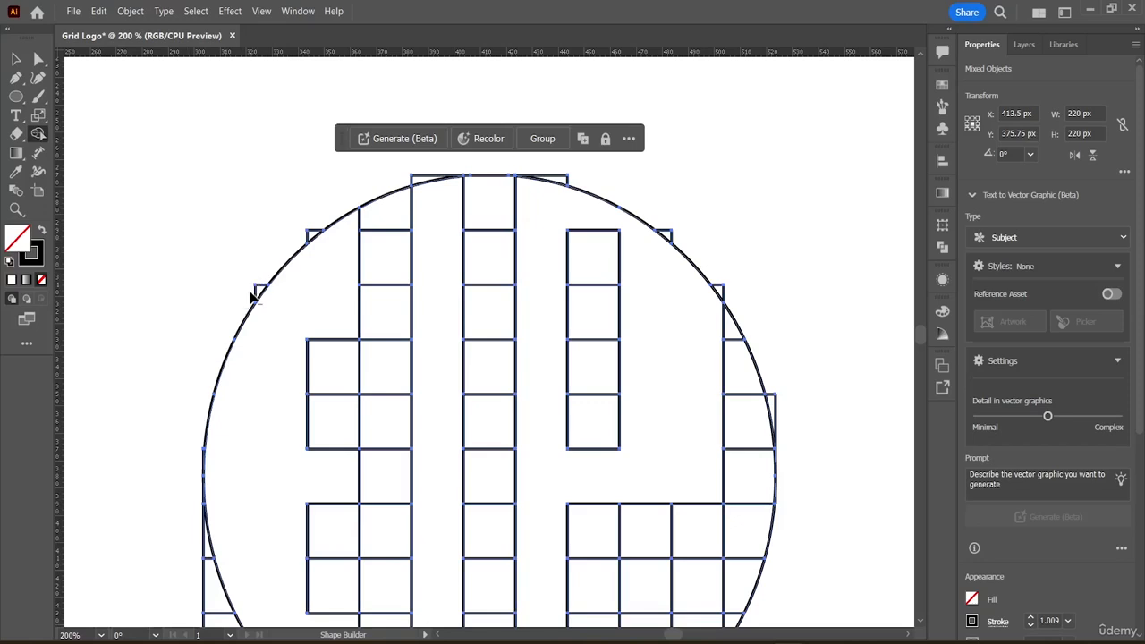
Erase the small leftover corner pieces along the circle's upper-left arc and the line stub at its top
{"action": "left_click_drag", "start_coordinate": [253, 305], "coordinate": [304, 243]}
{"action": "left_click_drag", "start_coordinate": [328, 225], "coordinate": [367, 207]}
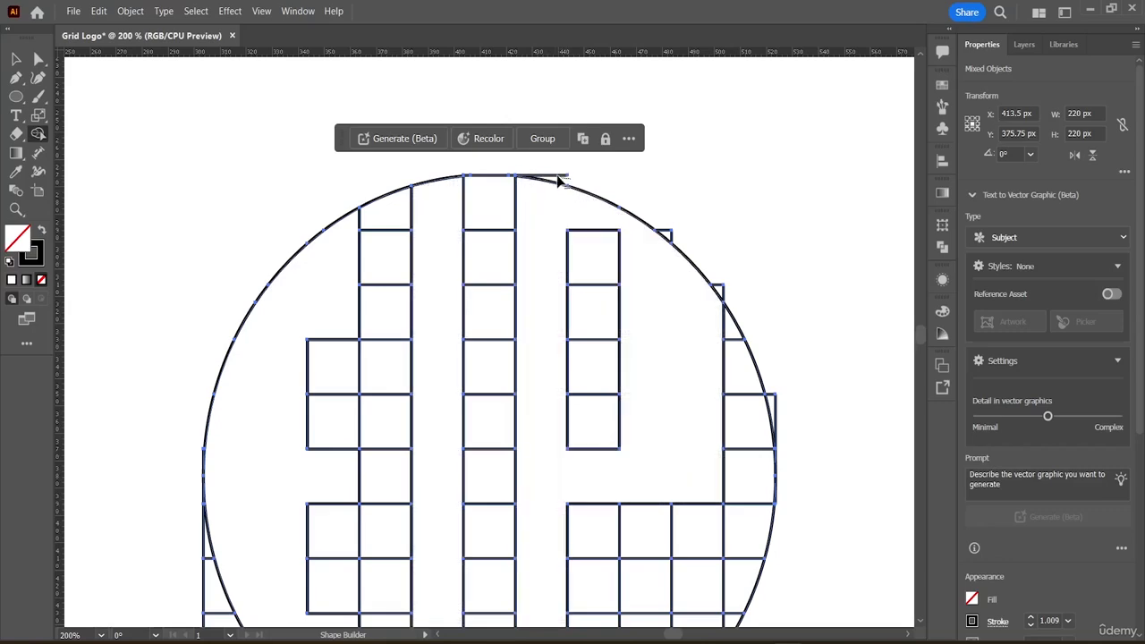
{"action": "left_click", "coordinate": [542, 176], "text": "alt"}
Remove the column of cells between the E and L shapes, including the cells between the E's arms
{"action": "scroll", "coordinate": [309, 224], "scroll_direction": "down", "scroll_amount": 2}
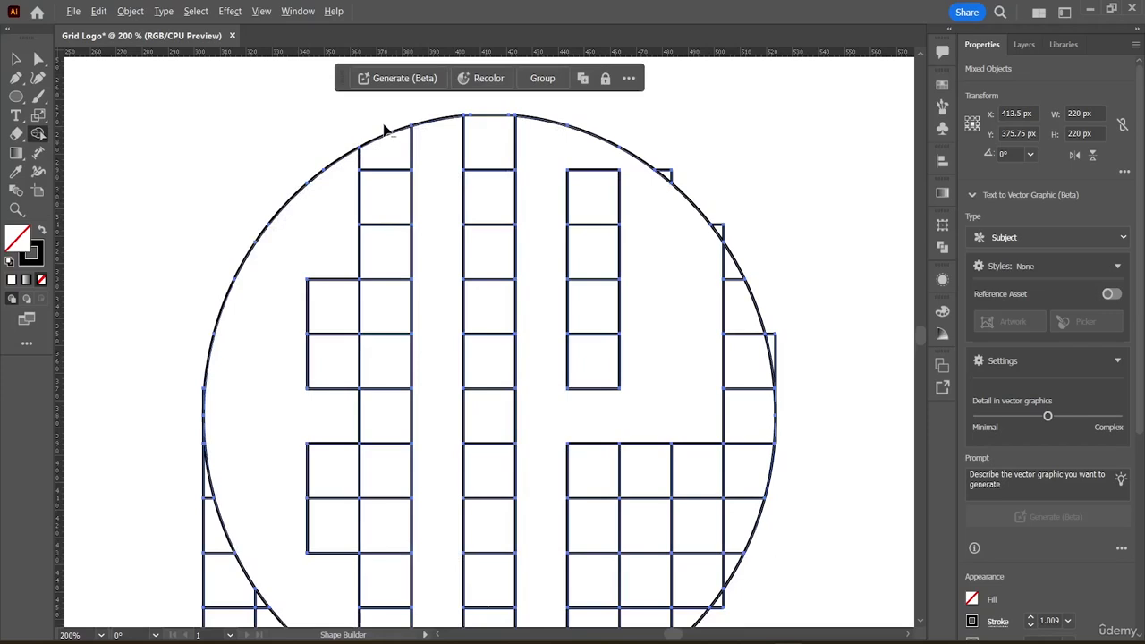
{"action": "mouse_move", "coordinate": [388, 120]}
{"action": "left_mouse_down"}
{"action": "mouse_move", "coordinate": [388, 248]}
{"action": "mouse_move", "coordinate": [369, 367]}
{"action": "mouse_move", "coordinate": [328, 332]}
{"action": "mouse_move", "coordinate": [366, 283]}
{"action": "mouse_move", "coordinate": [372, 255]}
{"action": "left_mouse_up"}
{"action": "scroll", "coordinate": [373, 319], "scroll_direction": "down", "scroll_amount": 2}
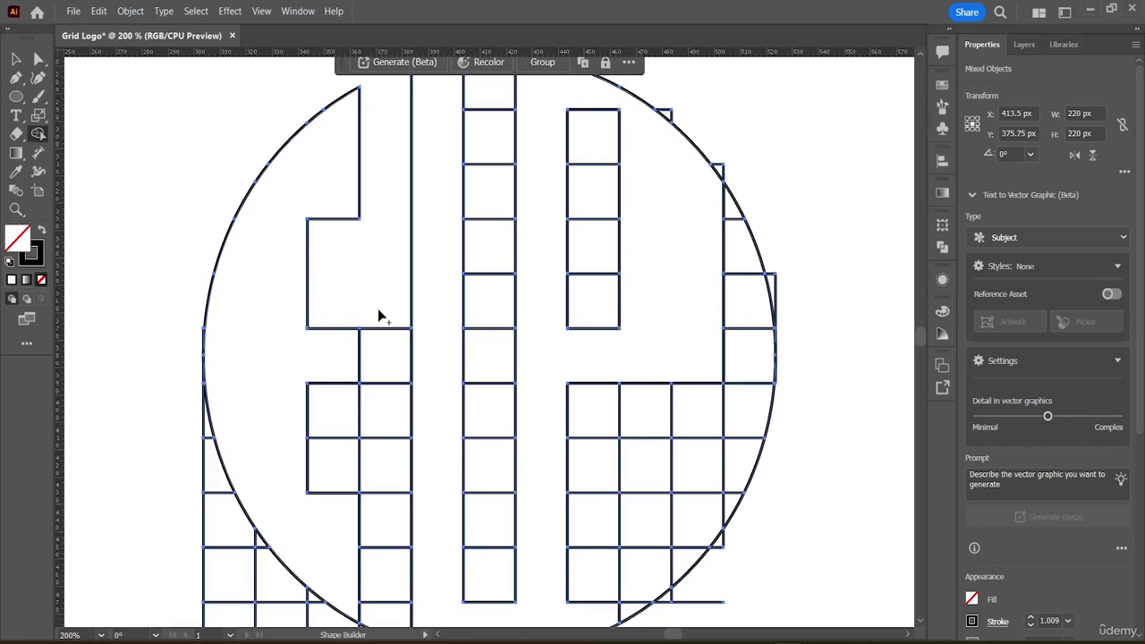
{"action": "scroll", "coordinate": [378, 312], "scroll_direction": "down", "scroll_amount": 2}
{"action": "scroll", "coordinate": [395, 269], "scroll_direction": "down", "scroll_amount": 2}
{"action": "mouse_move", "coordinate": [386, 197]}
{"action": "left_mouse_down"}
{"action": "mouse_move", "coordinate": [397, 272]}
{"action": "mouse_move", "coordinate": [391, 427]}
{"action": "left_mouse_up"}
{"action": "left_click_drag", "start_coordinate": [385, 491], "coordinate": [385, 504]}
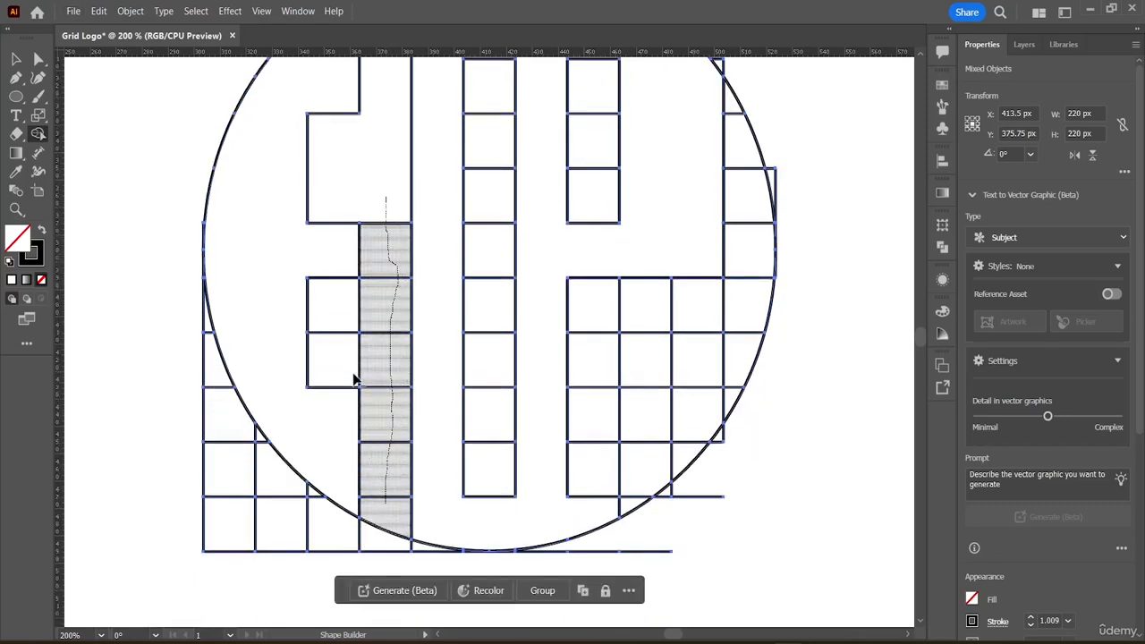
{"action": "left_click_drag", "start_coordinate": [355, 380], "coordinate": [357, 363]}
{"action": "left_click_drag", "start_coordinate": [400, 293], "coordinate": [350, 309]}
{"action": "left_click_drag", "start_coordinate": [390, 512], "coordinate": [390, 561]}
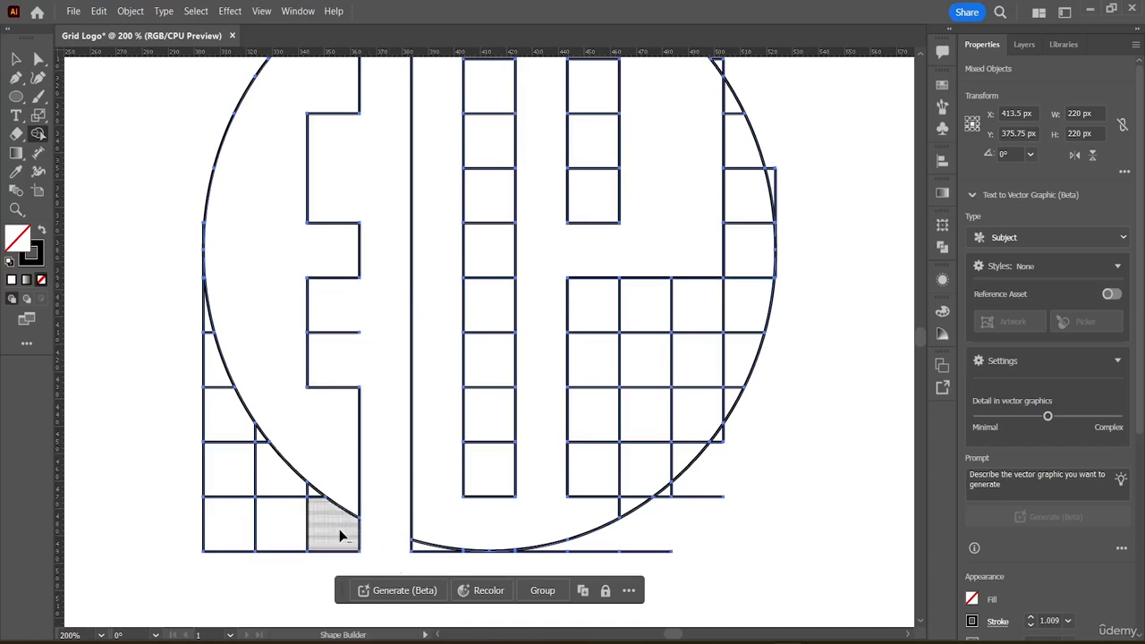
Remove the cells and stray lines outside the circle's lower-left arc and the leftover line in the E's lower gap
{"action": "mouse_move", "coordinate": [351, 547]}
{"action": "left_mouse_down"}
{"action": "mouse_move", "coordinate": [264, 458]}
{"action": "mouse_move", "coordinate": [209, 327]}
{"action": "left_mouse_up"}
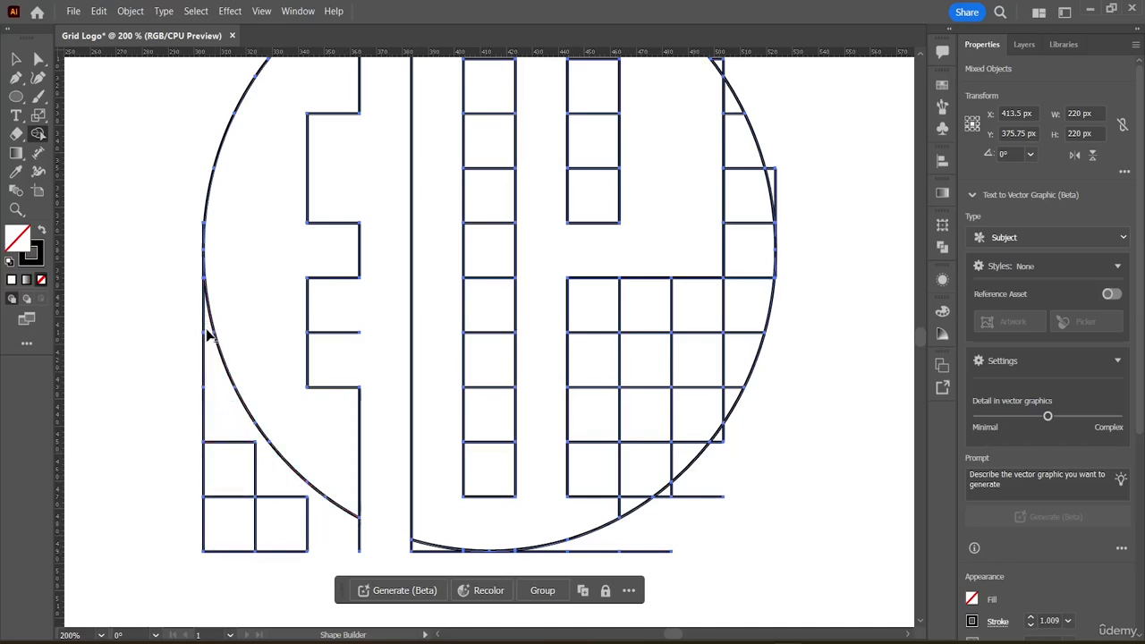
{"action": "mouse_move", "coordinate": [209, 385]}
{"action": "left_mouse_down"}
{"action": "mouse_move", "coordinate": [220, 537]}
{"action": "mouse_move", "coordinate": [283, 546]}
{"action": "left_mouse_up"}
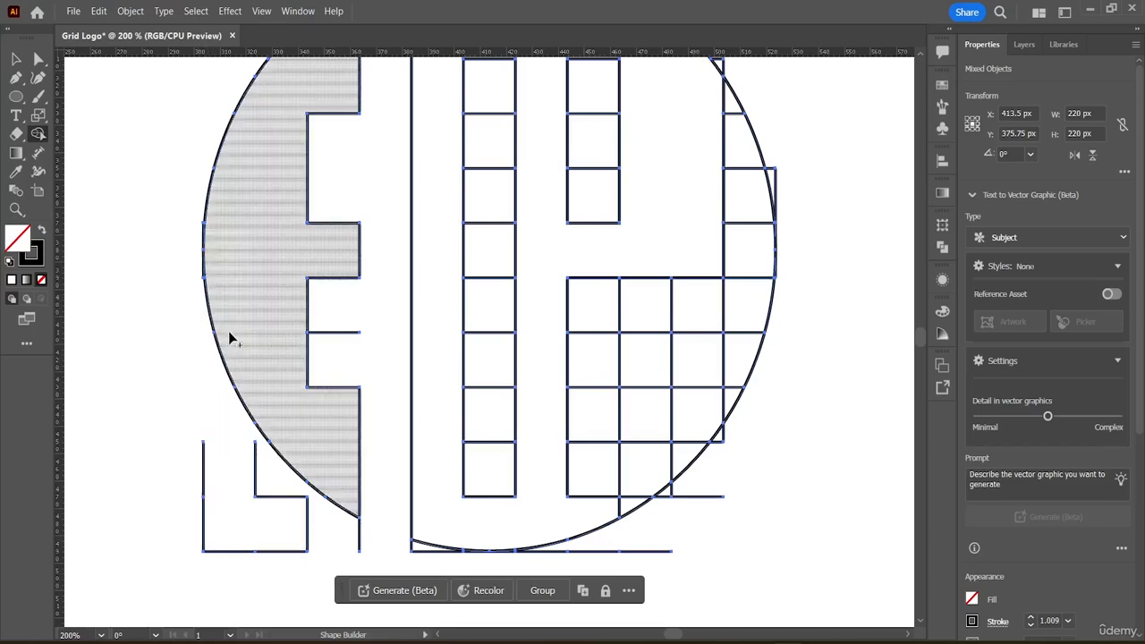
{"action": "scroll", "coordinate": [400, 284], "scroll_direction": "up", "scroll_amount": 1}
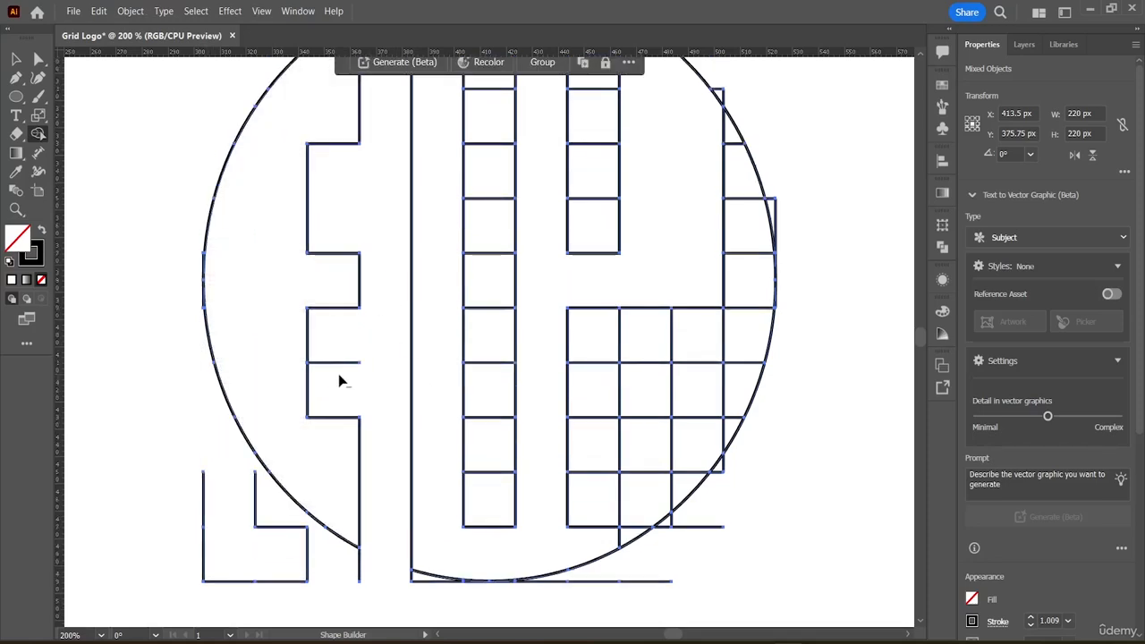
{"action": "left_click_drag", "start_coordinate": [327, 383], "coordinate": [328, 385]}
{"action": "left_click", "coordinate": [197, 537], "text": "alt"}
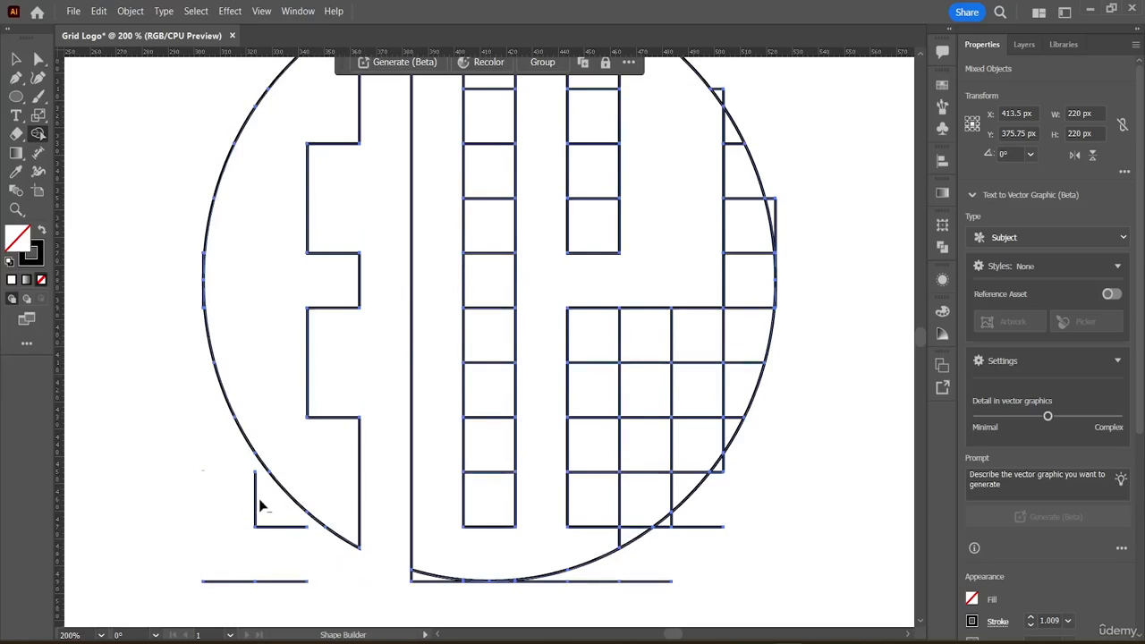
{"action": "left_click_drag", "start_coordinate": [277, 517], "coordinate": [287, 583]}
{"action": "left_click_drag", "start_coordinate": [217, 552], "coordinate": [219, 555]}
Erase the stray line segments below the circle and beyond its lower-right arc
{"action": "scroll", "coordinate": [726, 277], "scroll_direction": "up", "scroll_amount": 1}
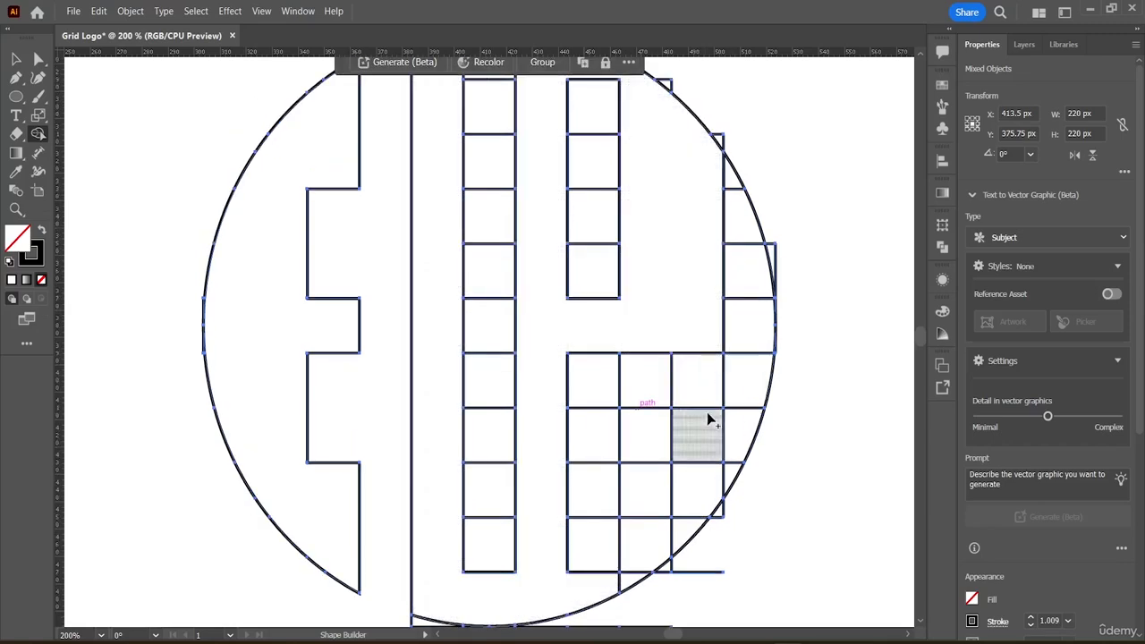
{"action": "scroll", "coordinate": [712, 483], "scroll_direction": "down", "scroll_amount": 2}
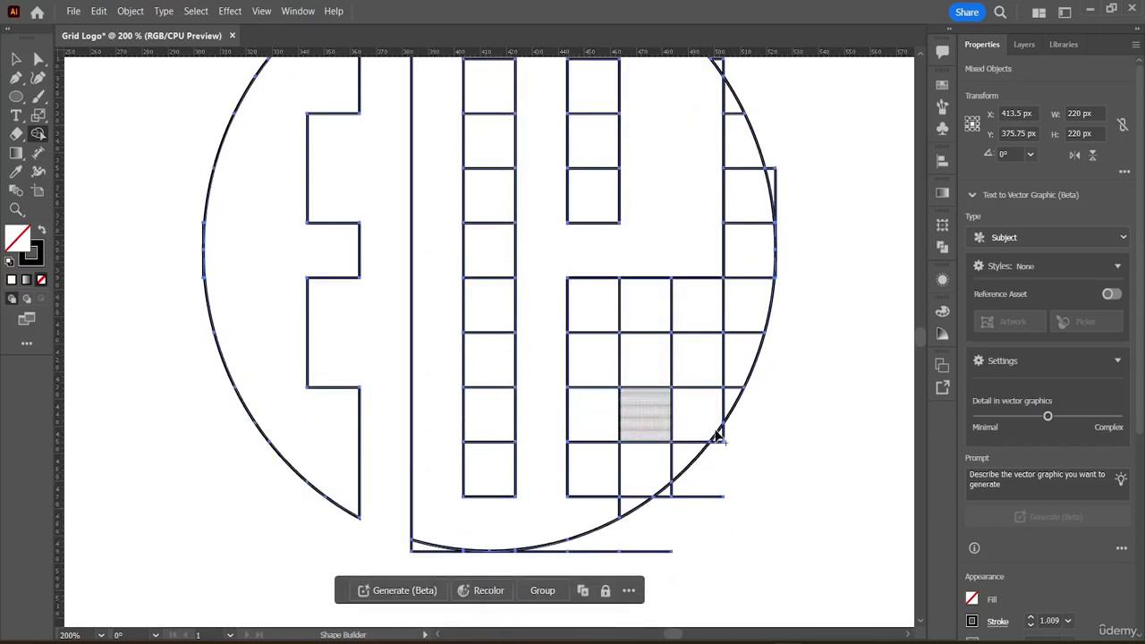
{"action": "scroll", "coordinate": [586, 489], "scroll_direction": "down", "scroll_amount": 1}
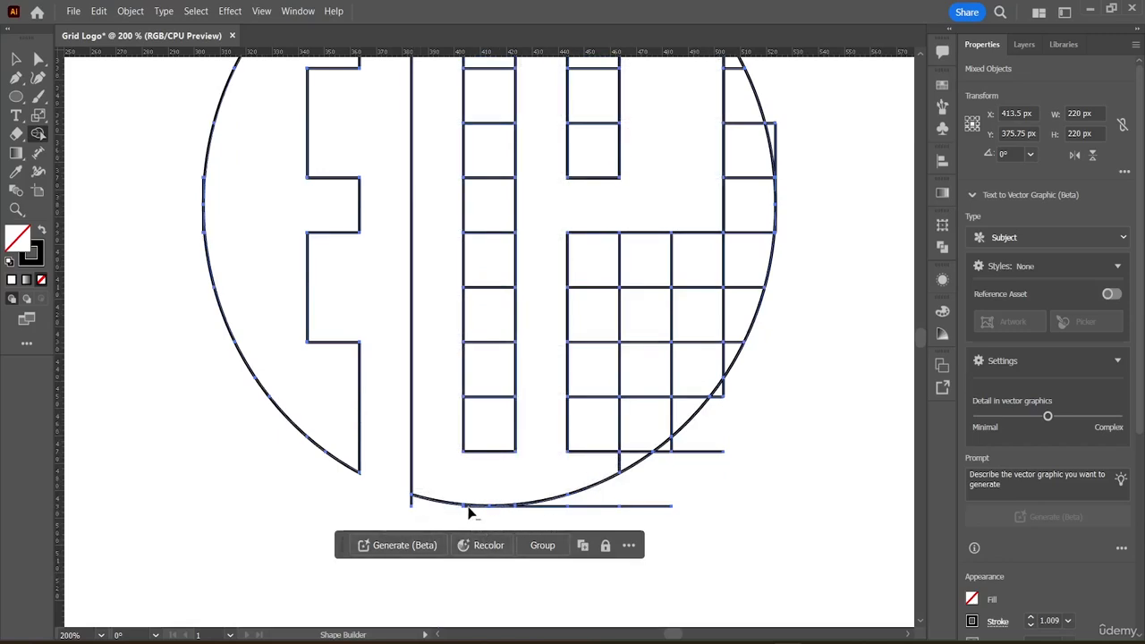
{"action": "left_click_drag", "start_coordinate": [469, 510], "coordinate": [512, 528]}
{"action": "left_click", "coordinate": [549, 507], "text": "alt"}
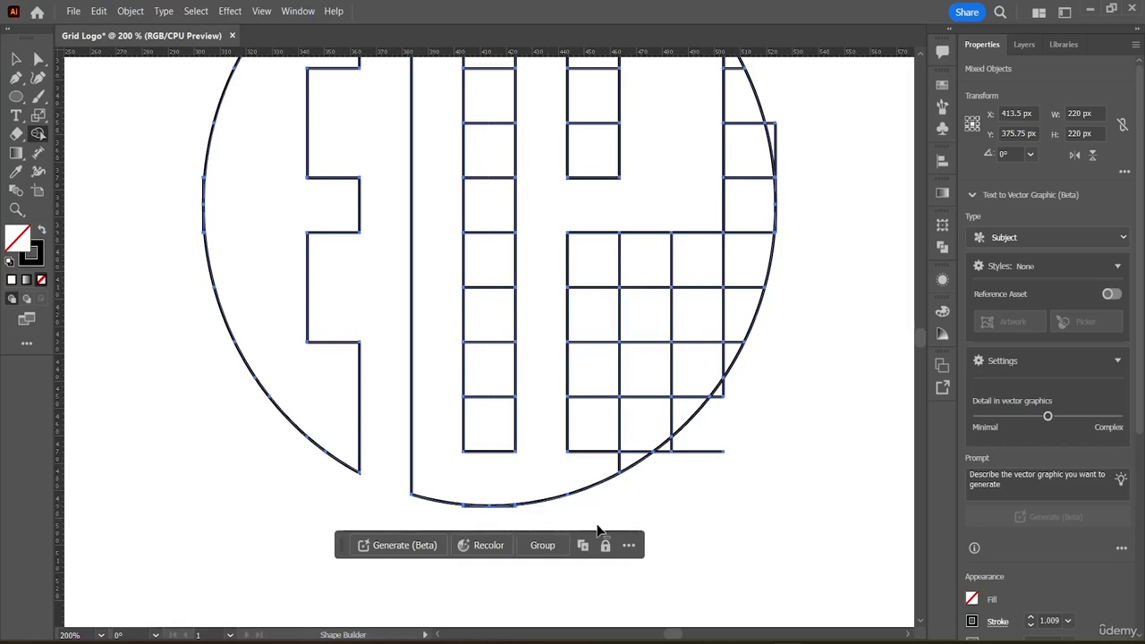
{"action": "left_click", "coordinate": [687, 452], "text": "alt"}
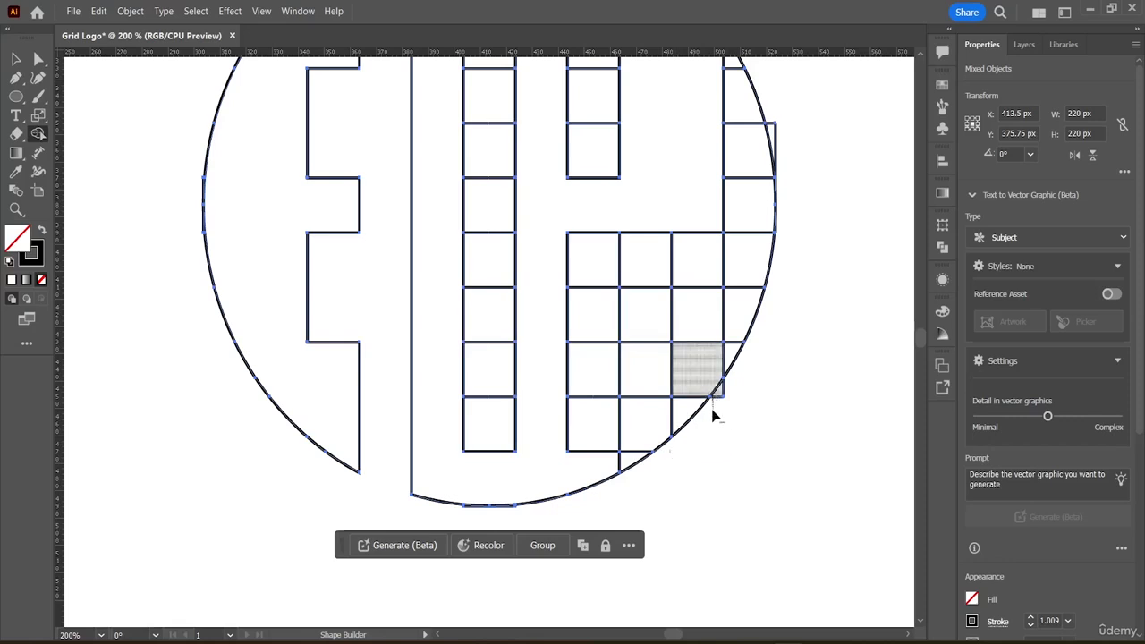
{"action": "left_click", "coordinate": [716, 390], "text": "alt"}
{"action": "key", "text": "v"}
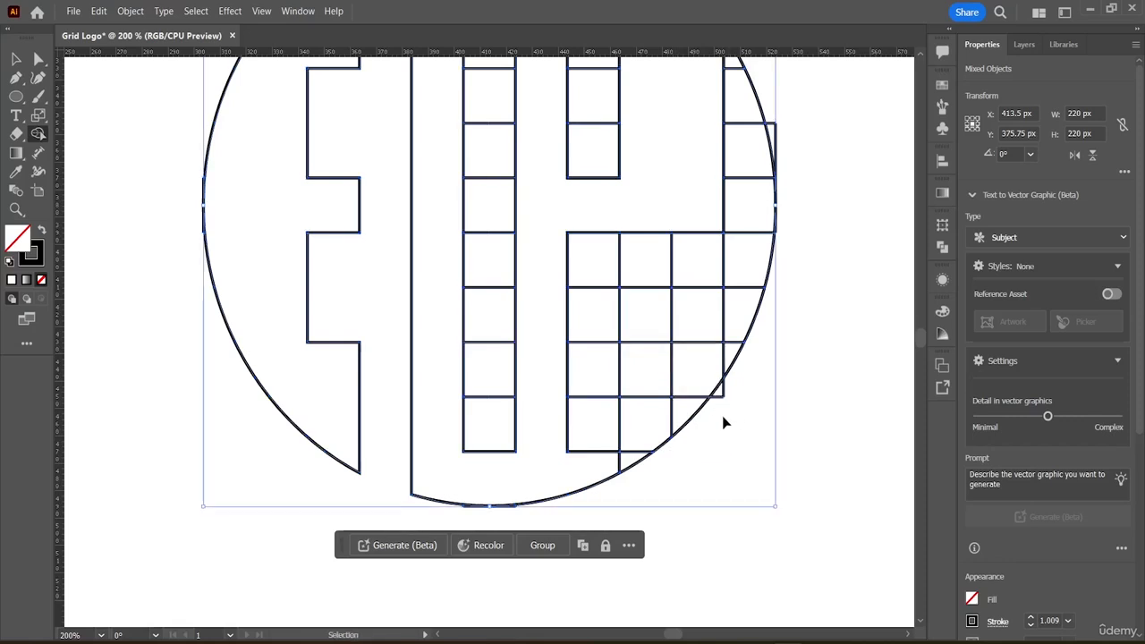
Remove the grid cells below and beside the P's bowl with Shape Builder, and clear the cells inside the P's counter
{"action": "key", "text": "shift+m"}
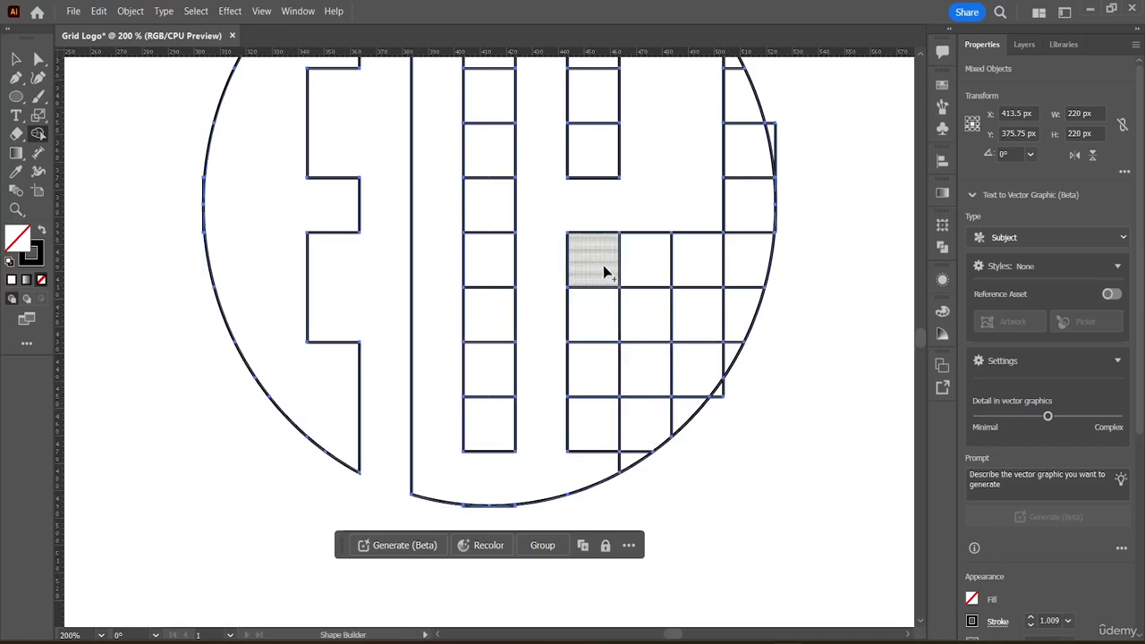
{"action": "mouse_move", "coordinate": [597, 275]}
{"action": "left_mouse_down"}
{"action": "mouse_move", "coordinate": [602, 413]}
{"action": "mouse_move", "coordinate": [658, 419]}
{"action": "mouse_move", "coordinate": [666, 438]}
{"action": "mouse_move", "coordinate": [679, 431]}
{"action": "mouse_move", "coordinate": [696, 328]}
{"action": "mouse_move", "coordinate": [660, 369]}
{"action": "mouse_move", "coordinate": [642, 262]}
{"action": "left_mouse_up"}
{"action": "mouse_move", "coordinate": [745, 250]}
{"action": "left_mouse_down"}
{"action": "mouse_move", "coordinate": [716, 391]}
{"action": "mouse_move", "coordinate": [740, 307]}
{"action": "mouse_move", "coordinate": [739, 176]}
{"action": "left_mouse_up"}
{"action": "mouse_move", "coordinate": [754, 132]}
{"action": "left_mouse_down"}
{"action": "mouse_move", "coordinate": [775, 128]}
{"action": "mouse_move", "coordinate": [743, 81]}
{"action": "mouse_move", "coordinate": [780, 114]}
{"action": "left_mouse_up"}
{"action": "scroll", "coordinate": [798, 177], "scroll_direction": "up", "scroll_amount": 4}
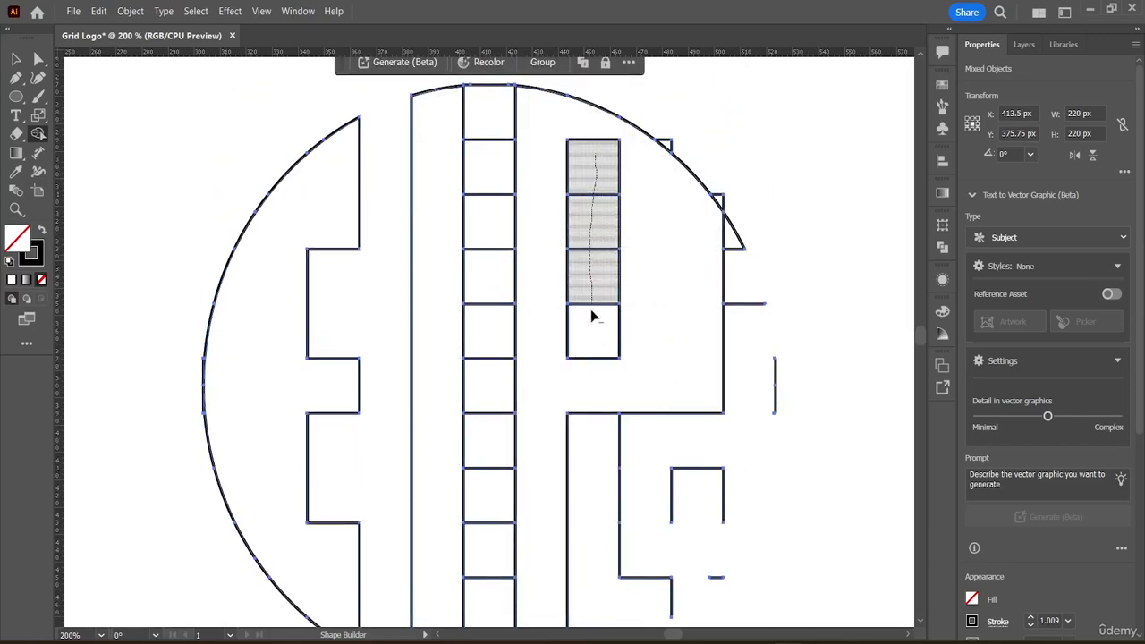
{"action": "left_click_drag", "start_coordinate": [591, 313], "coordinate": [591, 327]}
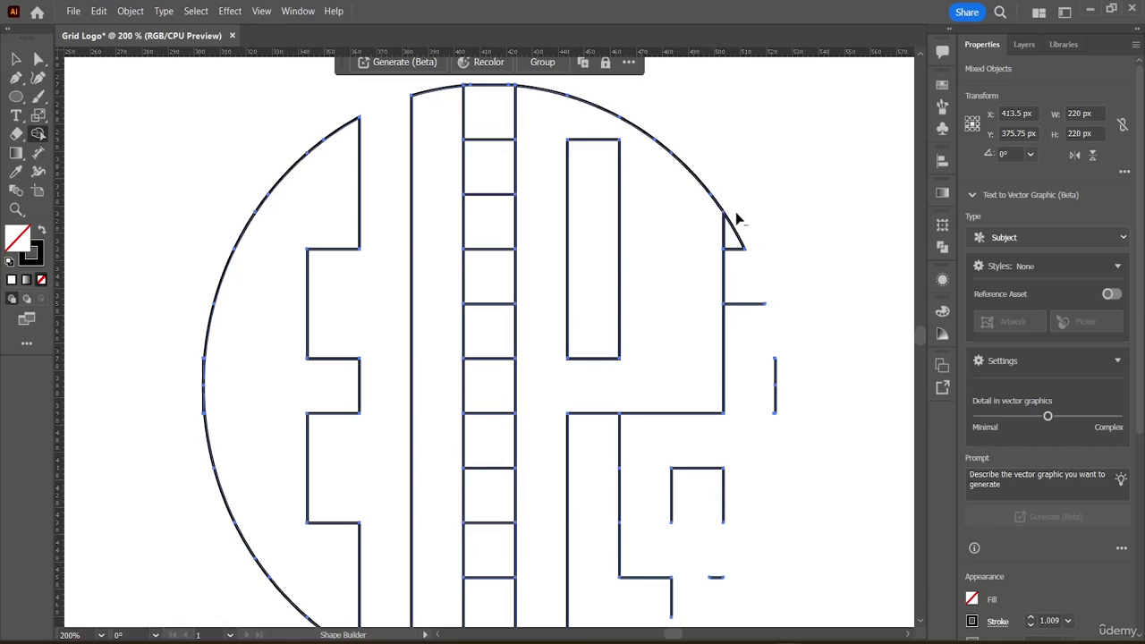
Erase the stray line segments beside the P's bowl and the open cell outlines below it
{"action": "left_click_drag", "start_coordinate": [745, 282], "coordinate": [756, 336]}
{"action": "left_click", "coordinate": [775, 386], "text": "alt"}
{"action": "left_click", "coordinate": [775, 363], "text": "alt"}
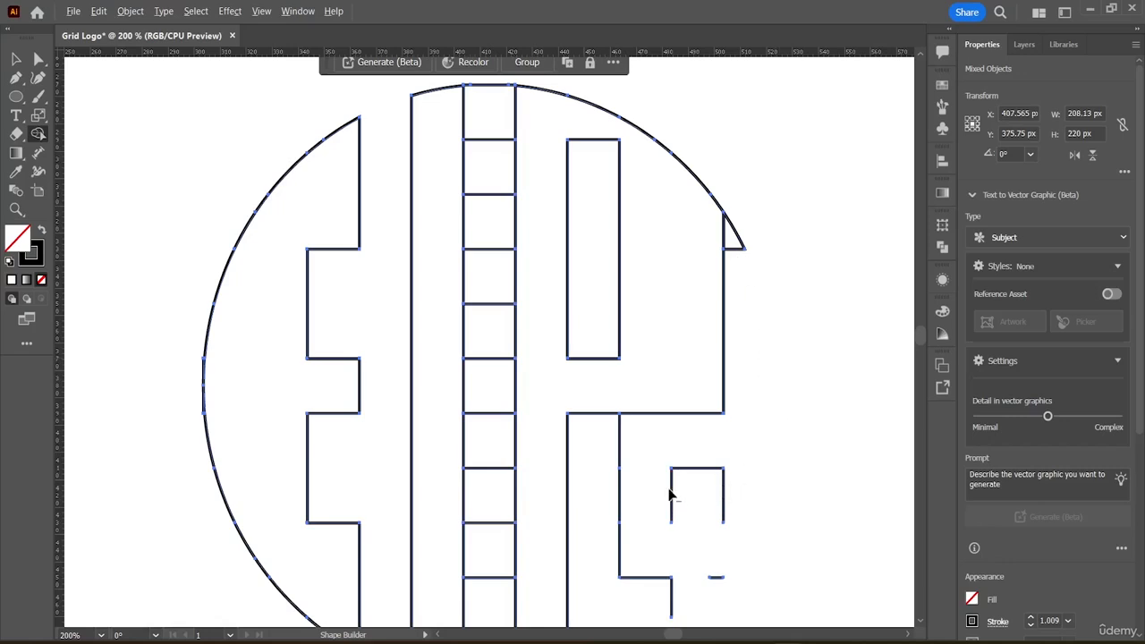
{"action": "left_click_drag", "start_coordinate": [669, 513], "coordinate": [780, 486]}
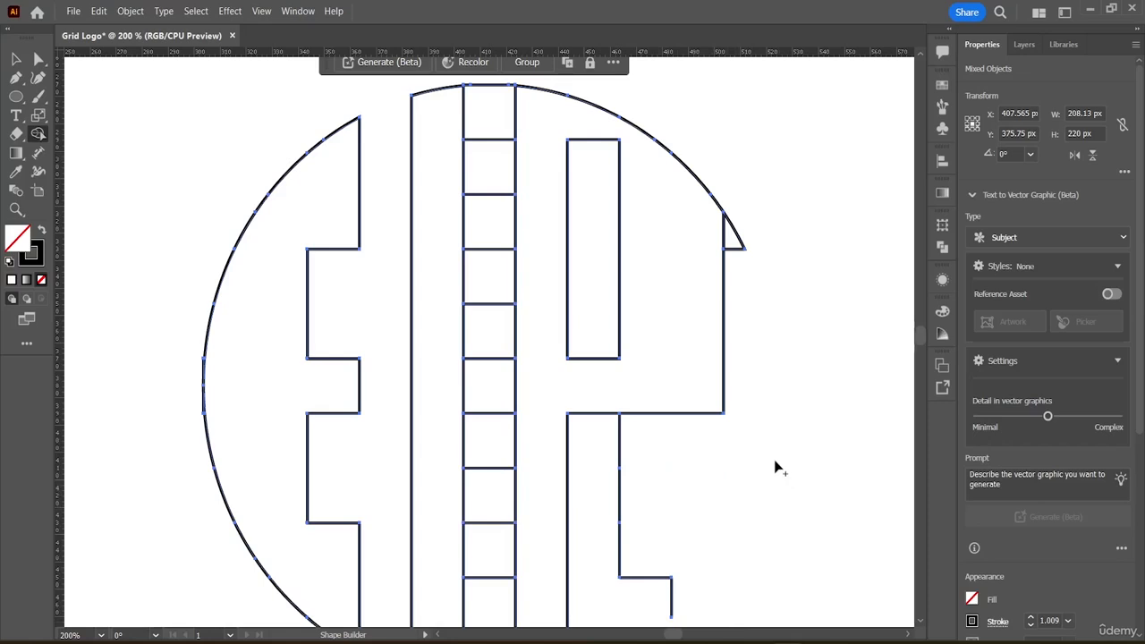
Remove the full column of grid cells between the L's stem and the P's stem
{"action": "scroll", "coordinate": [733, 422], "scroll_direction": "down", "scroll_amount": 3}
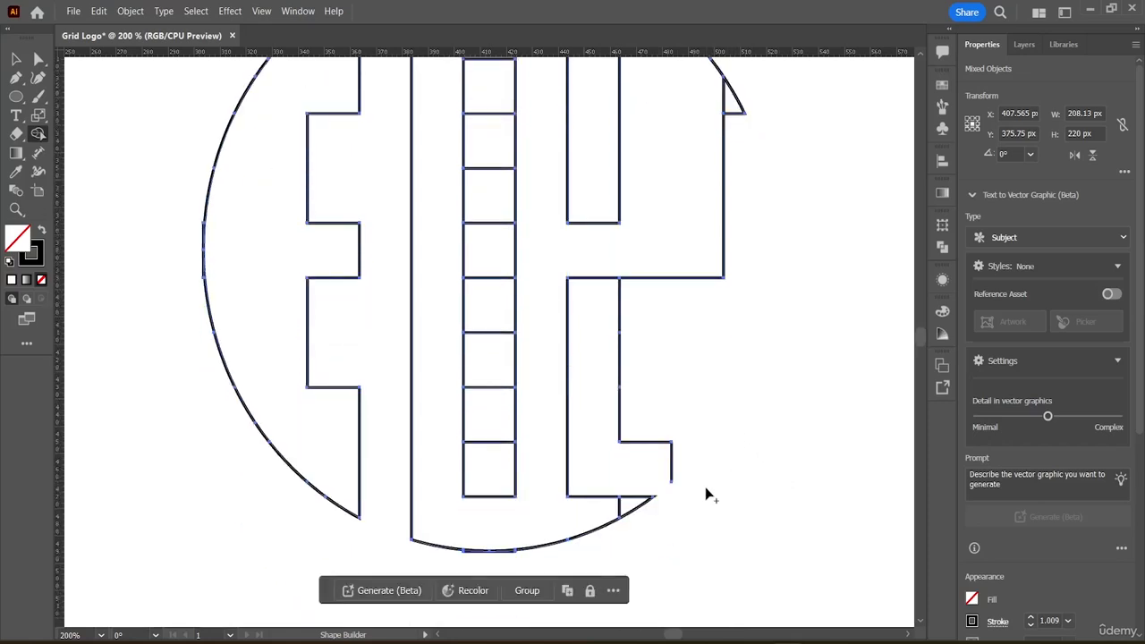
{"action": "scroll", "coordinate": [739, 398], "scroll_direction": "up", "scroll_amount": 2}
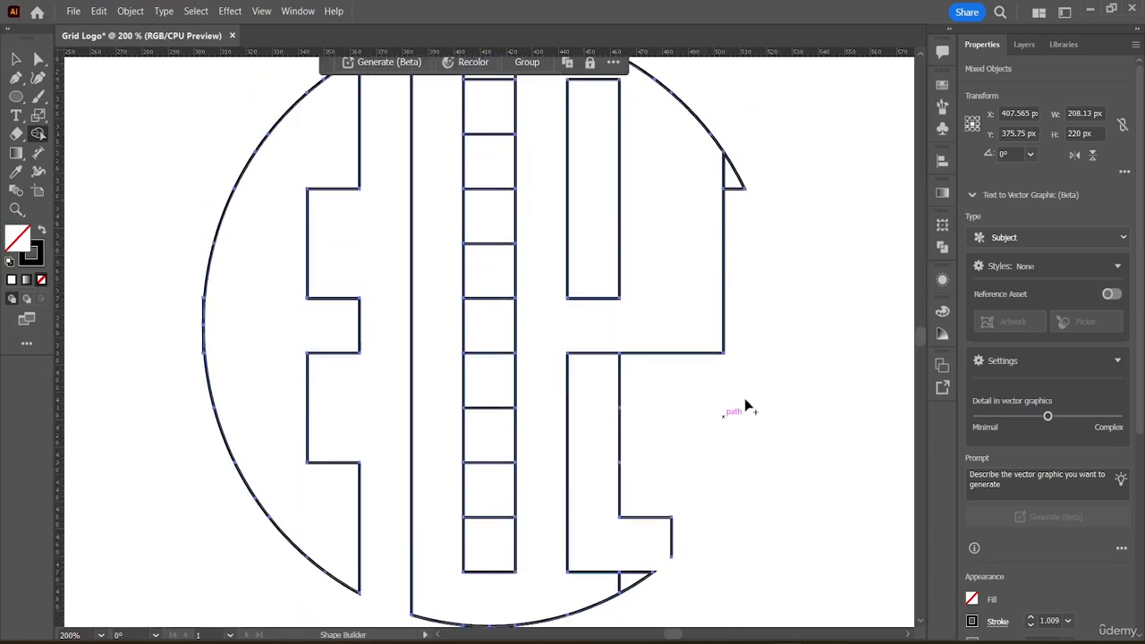
{"action": "scroll", "coordinate": [746, 405], "scroll_direction": "up", "scroll_amount": 2}
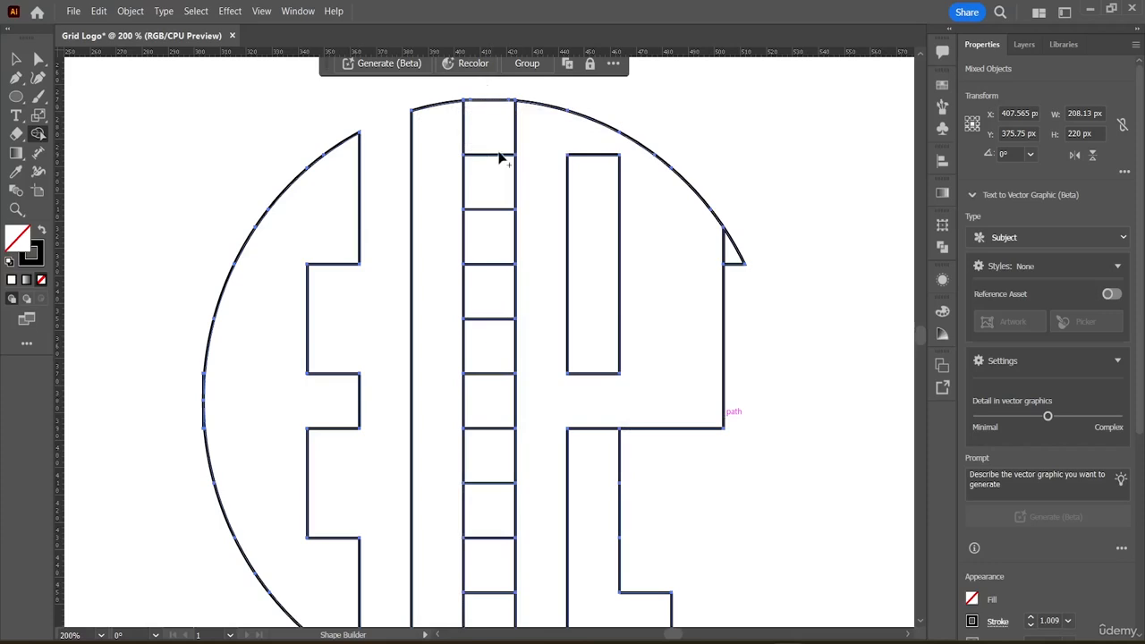
{"action": "scroll", "coordinate": [481, 396], "scroll_direction": "down", "scroll_amount": 2}
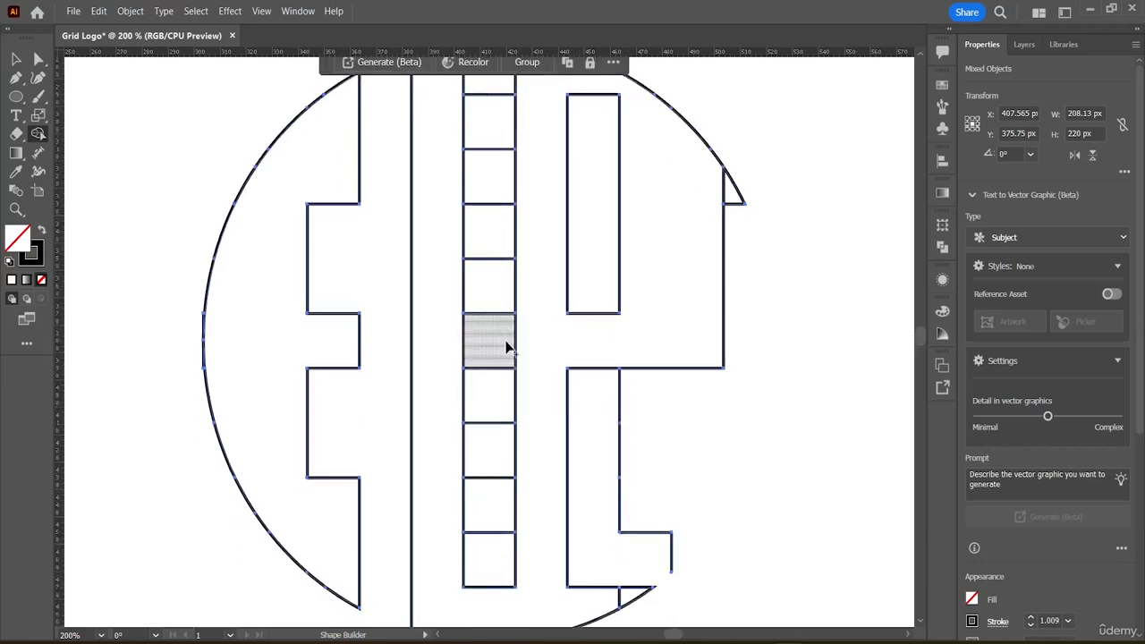
{"action": "scroll", "coordinate": [507, 347], "scroll_direction": "up", "scroll_amount": 1}
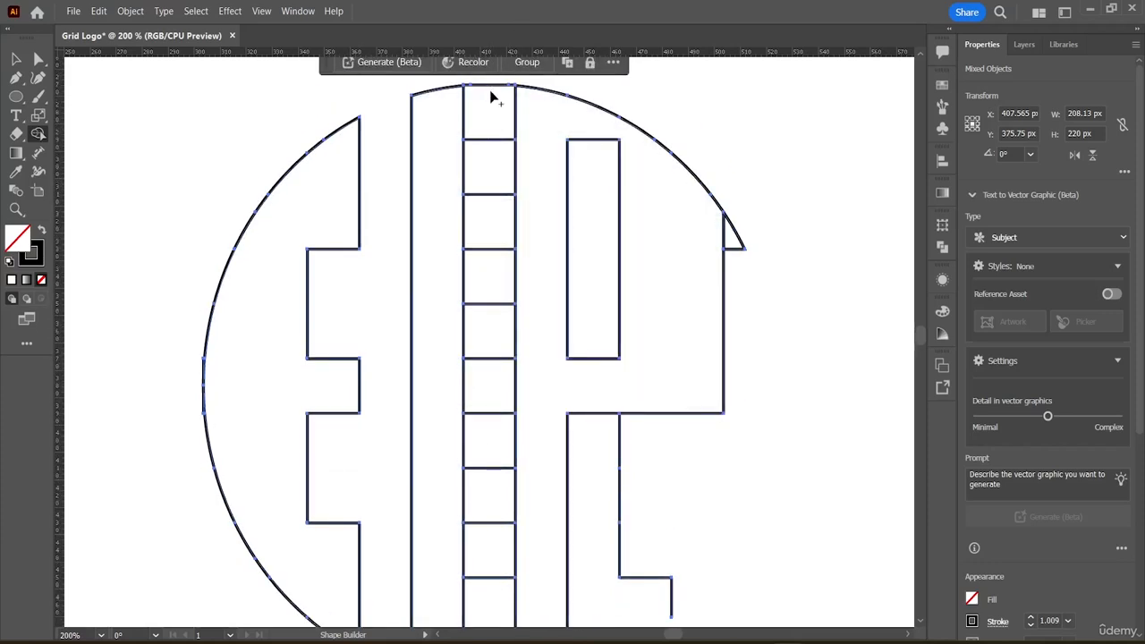
{"action": "scroll", "coordinate": [491, 97], "scroll_direction": "up", "scroll_amount": 1}
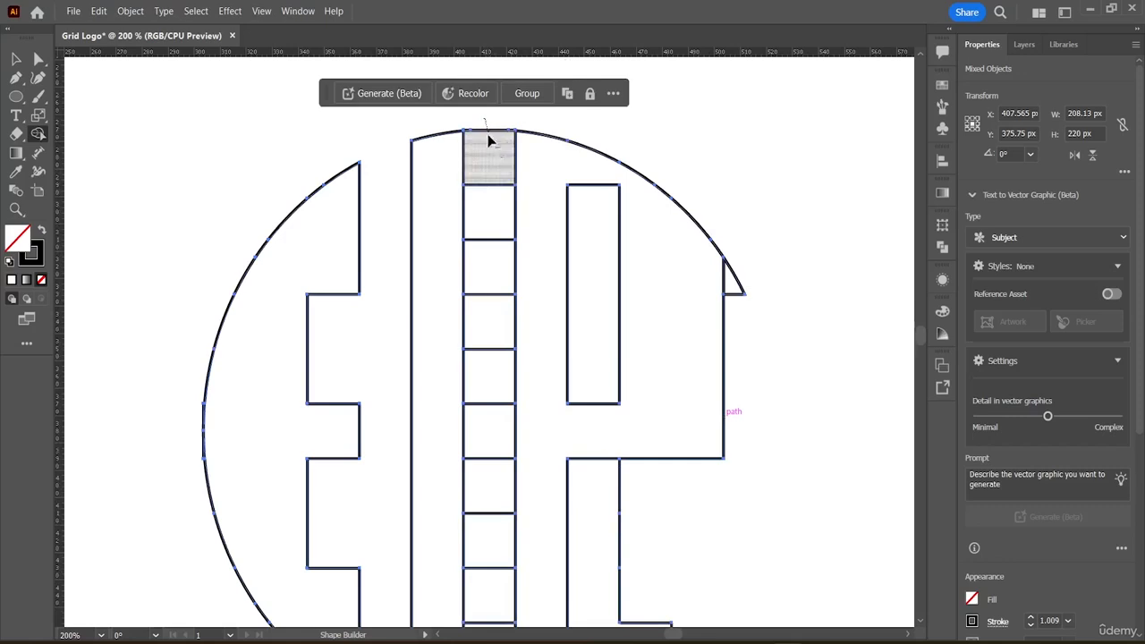
{"action": "mouse_move", "coordinate": [488, 140]}
{"action": "left_mouse_down"}
{"action": "mouse_move", "coordinate": [486, 626]}
{"action": "mouse_move", "coordinate": [483, 330]}
{"action": "left_mouse_up"}
Erase the leftover lines beside the P's stem and the small corner pieces at the bowl's outer edge and the L's foot
{"action": "scroll", "coordinate": [483, 330], "scroll_direction": "down", "scroll_amount": 2}
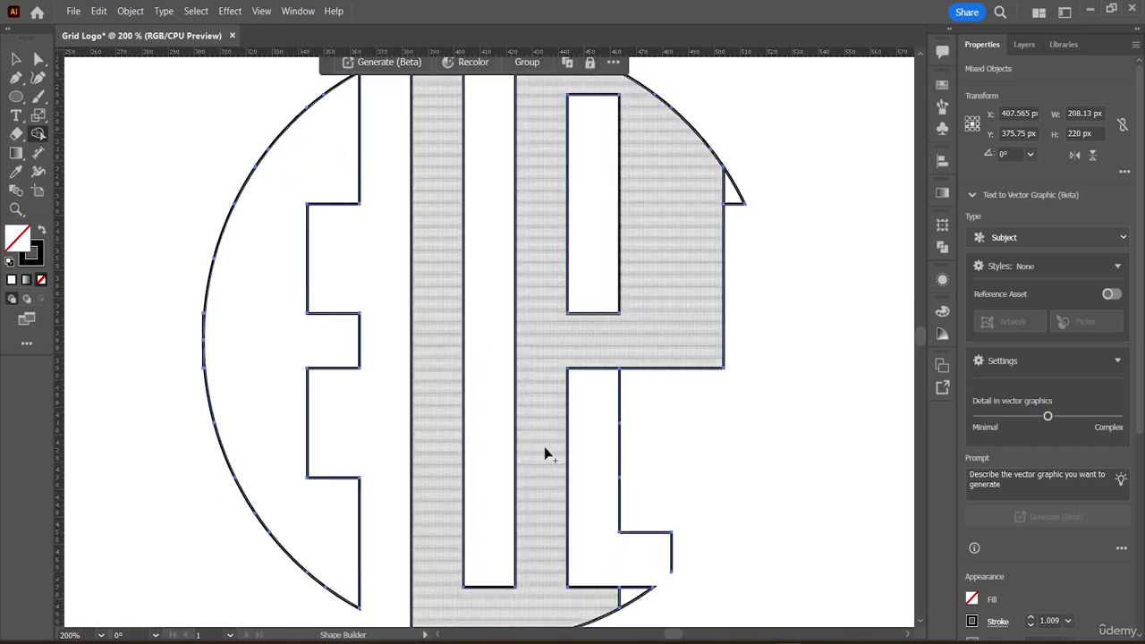
{"action": "mouse_move", "coordinate": [668, 417]}
{"action": "left_mouse_down"}
{"action": "mouse_move", "coordinate": [613, 403]}
{"action": "mouse_move", "coordinate": [596, 428]}
{"action": "mouse_move", "coordinate": [651, 478]}
{"action": "mouse_move", "coordinate": [632, 507]}
{"action": "mouse_move", "coordinate": [597, 495]}
{"action": "mouse_move", "coordinate": [612, 546]}
{"action": "left_mouse_up"}
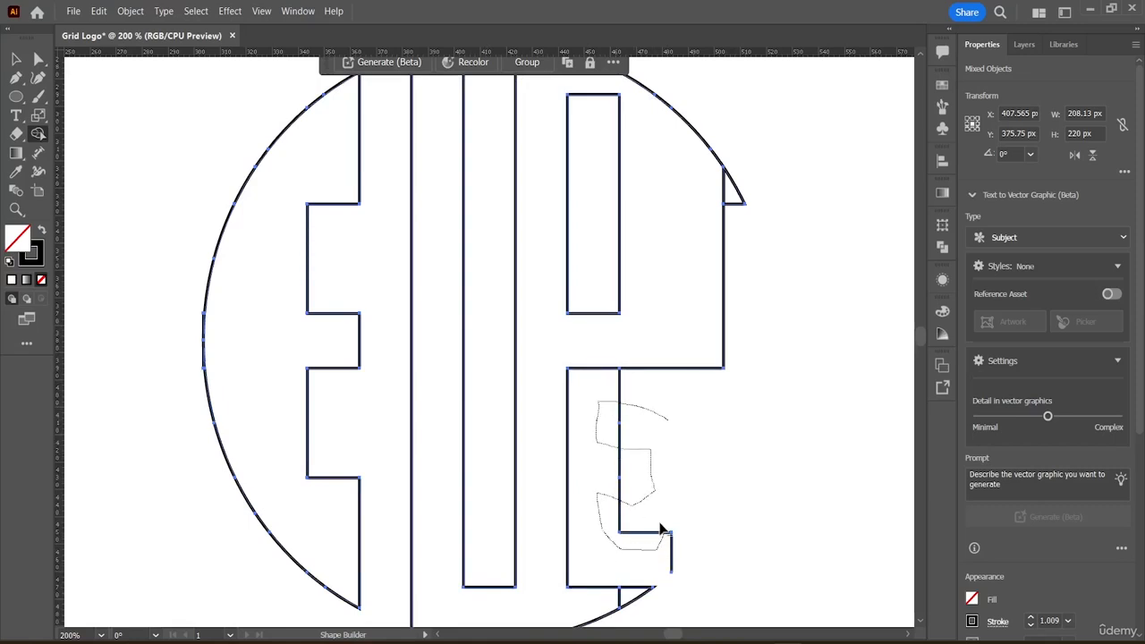
{"action": "left_click_drag", "start_coordinate": [698, 535], "coordinate": [651, 551]}
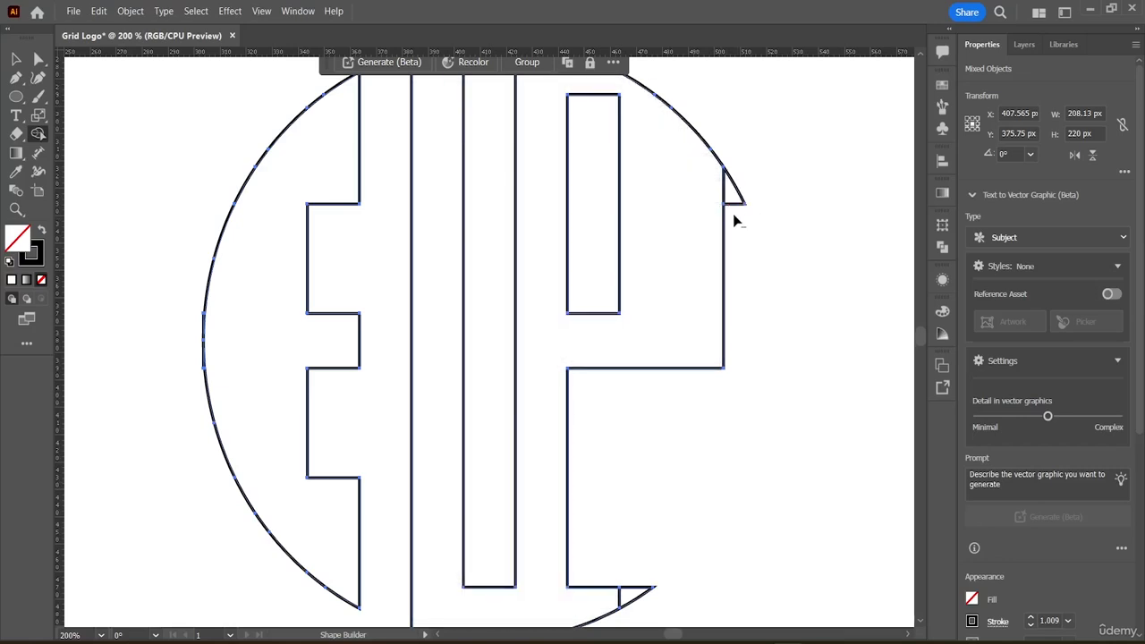
{"action": "left_click", "coordinate": [736, 179], "text": "alt"}
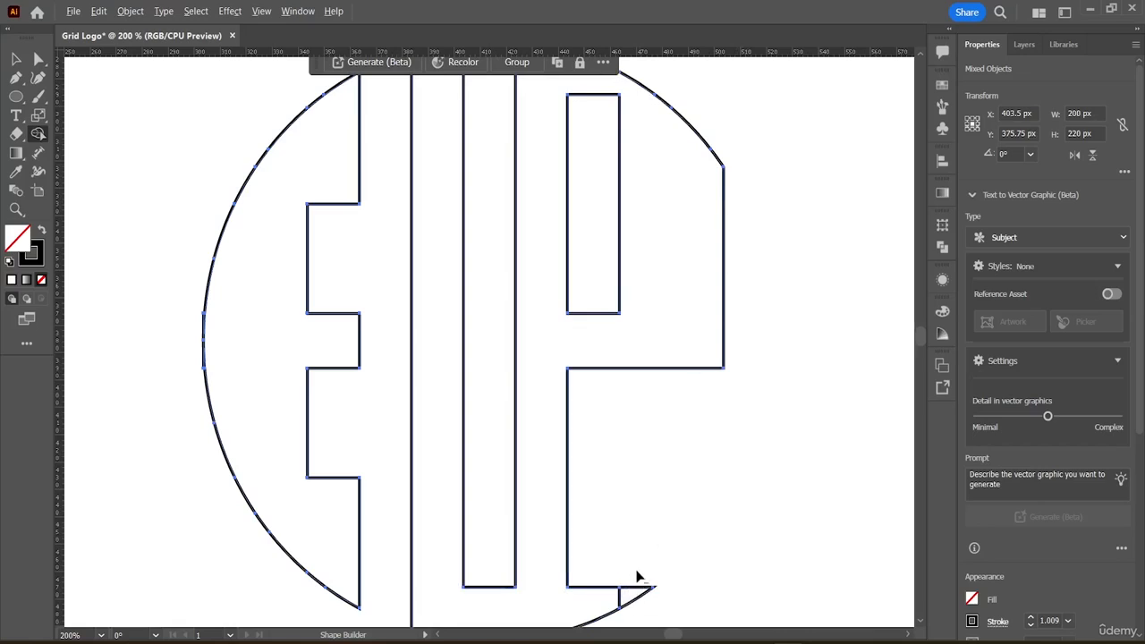
{"action": "left_click", "coordinate": [635, 604], "text": "alt"}
{"action": "scroll", "coordinate": [746, 260], "scroll_direction": "up", "scroll_amount": 2}
{"action": "scroll", "coordinate": [737, 224], "scroll_direction": "down", "scroll_amount": 2}
{"action": "key", "text": "ctrl"}
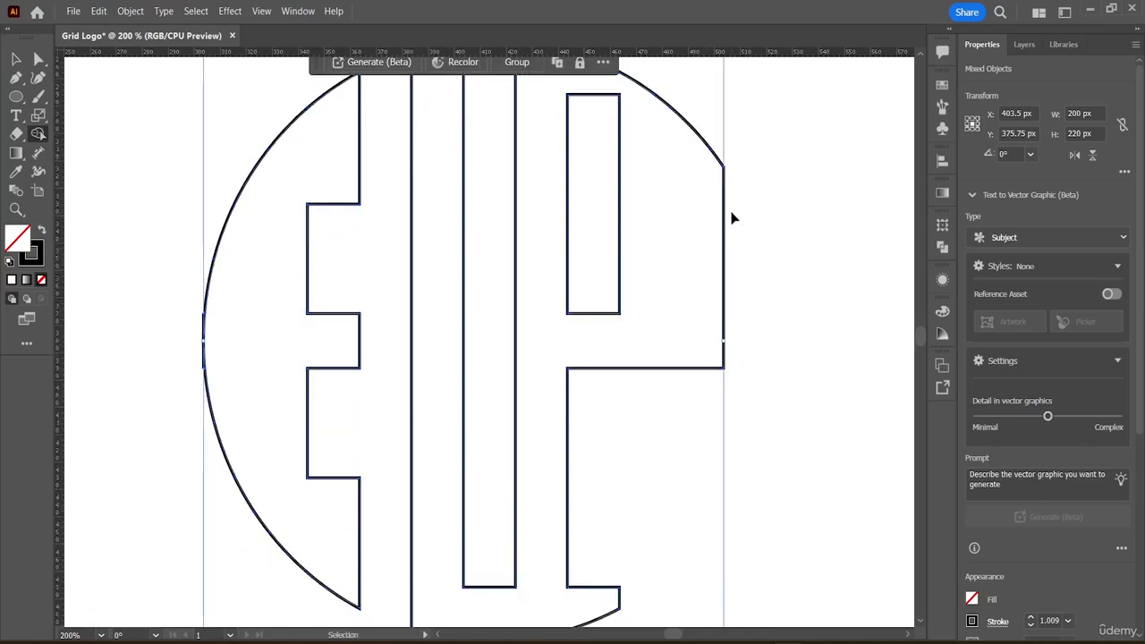
{"action": "key", "text": "ctrl+minus"}
{"action": "key", "text": "ctrl+minus"}
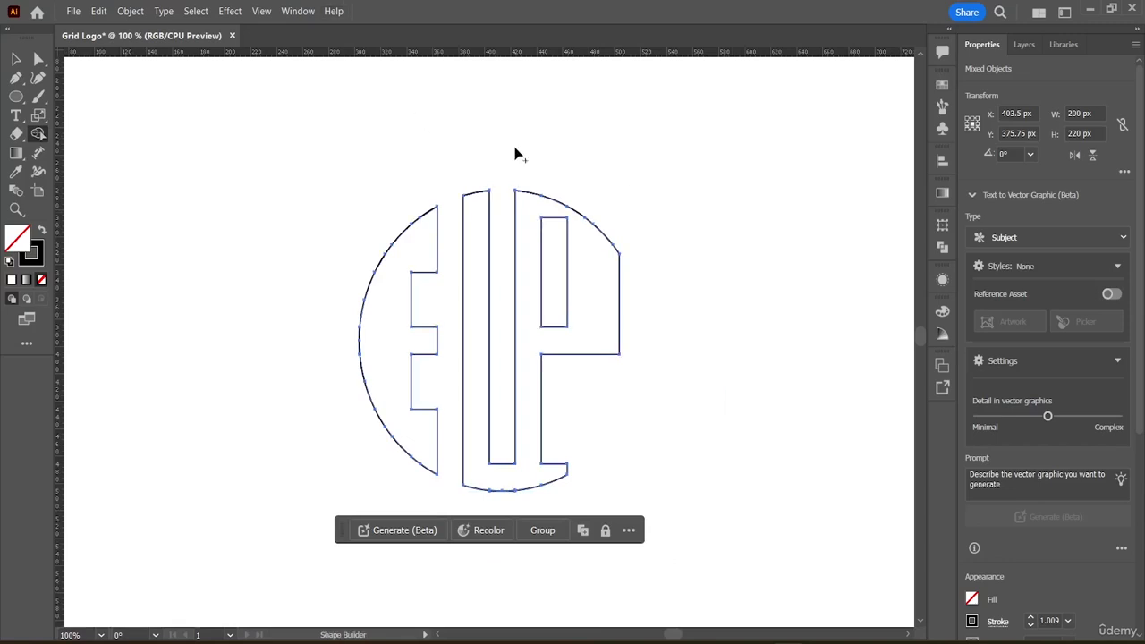
Draw a rectangle about 53 x 67 px in the gap below the P's bowl
{"action": "left_click", "coordinate": [15, 59]}
{"action": "left_click", "coordinate": [409, 140]}
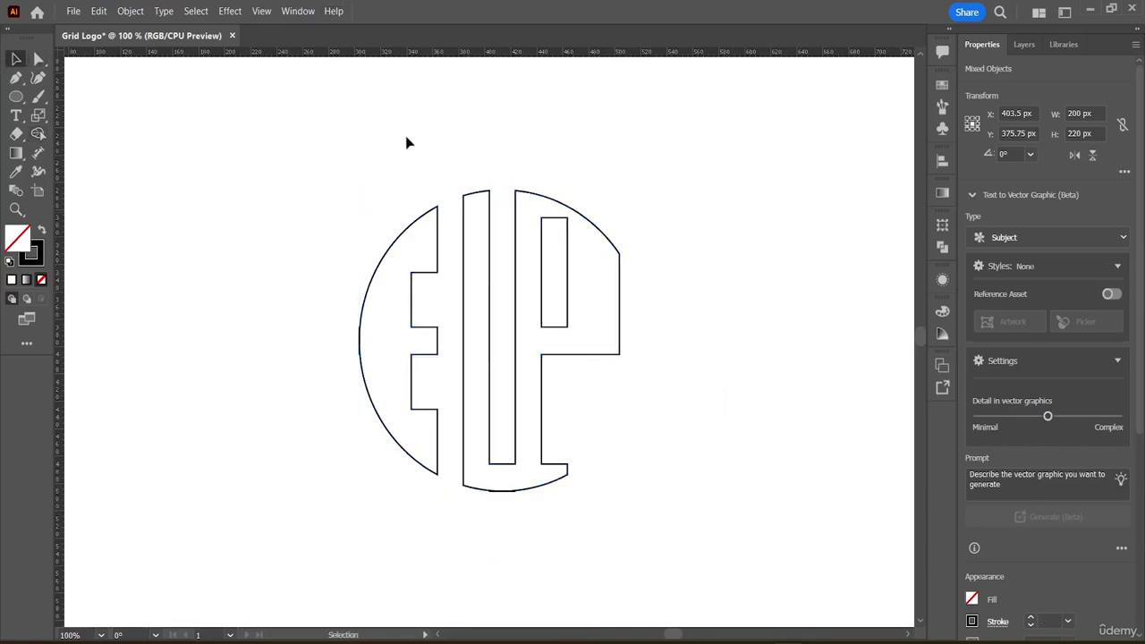
{"action": "left_click", "coordinate": [569, 329]}
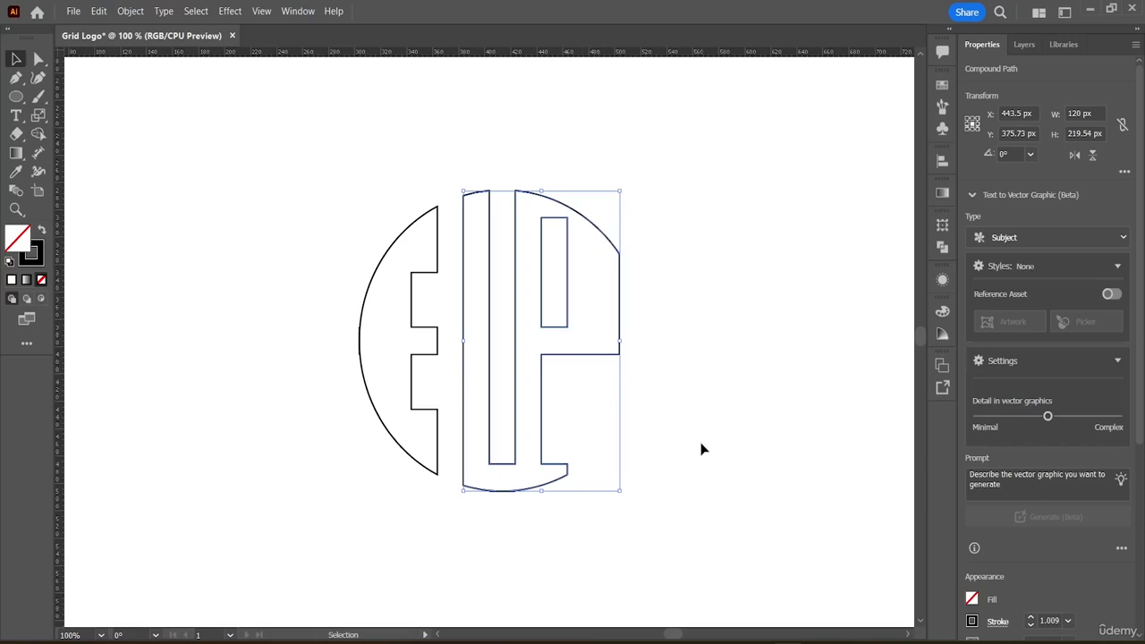
{"action": "left_click", "coordinate": [18, 99]}
{"action": "left_click", "coordinate": [88, 96]}
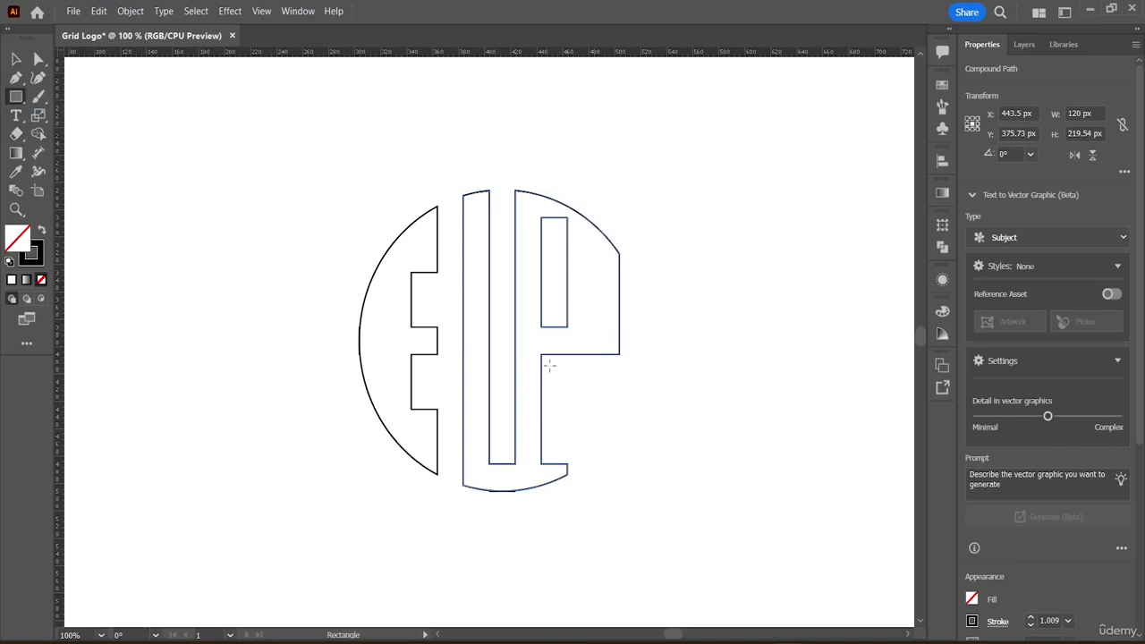
{"action": "mouse_move", "coordinate": [550, 366]}
{"action": "left_mouse_down"}
{"action": "mouse_move", "coordinate": [567, 405]}
{"action": "mouse_move", "coordinate": [619, 457]}
{"action": "left_mouse_up"}
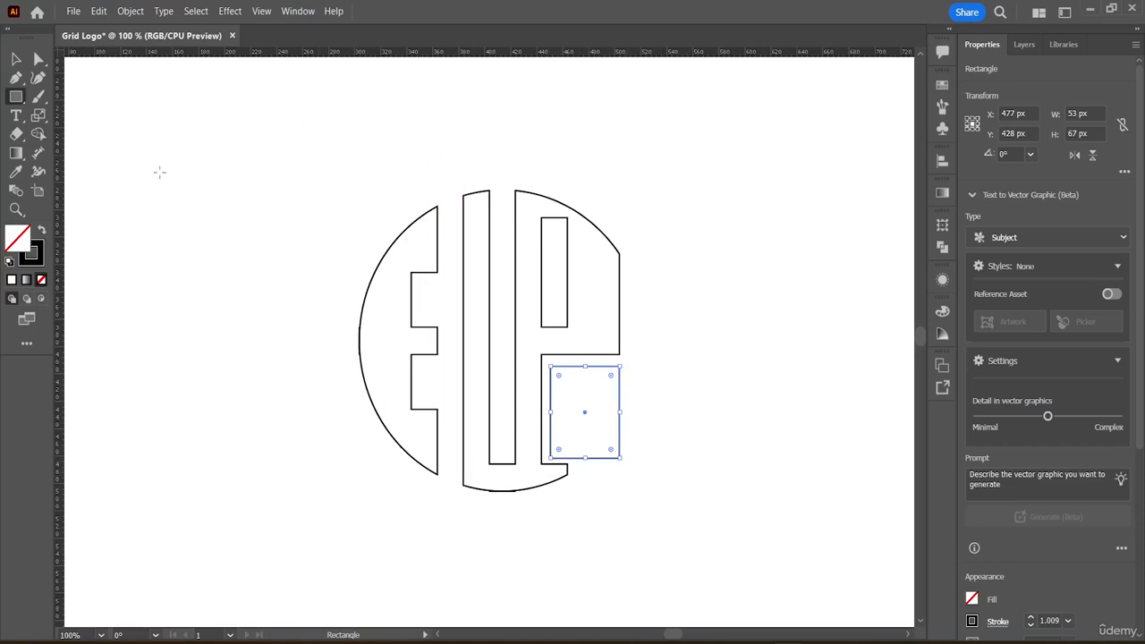
{"action": "key", "text": "v"}
{"action": "left_click", "coordinate": [159, 123]}
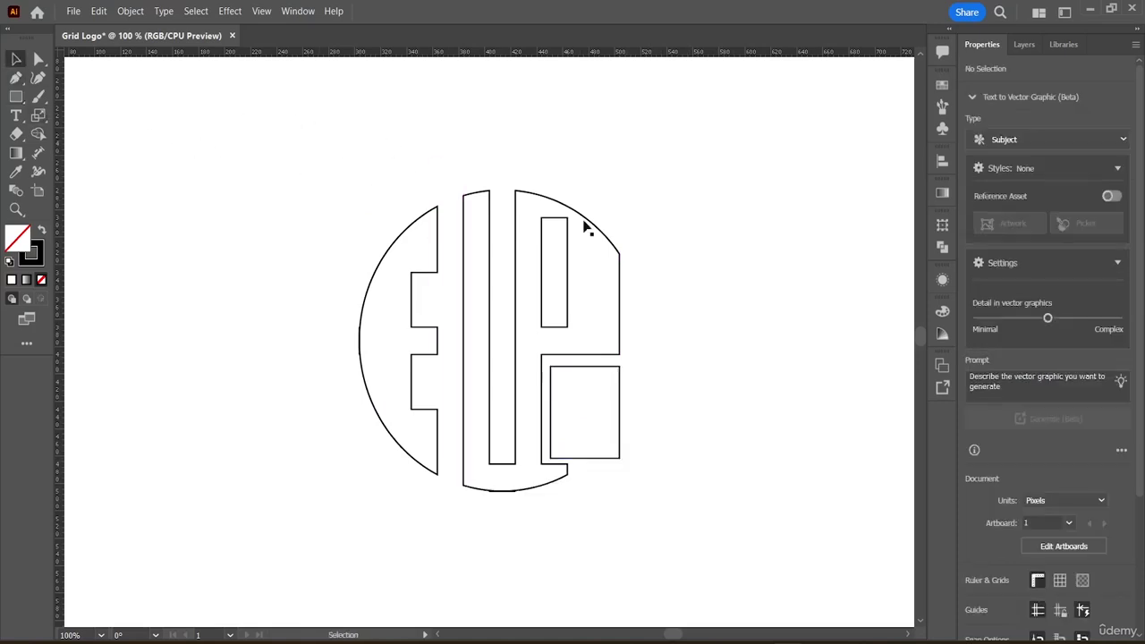
{"action": "left_click_drag", "start_coordinate": [583, 372], "coordinate": [587, 369]}
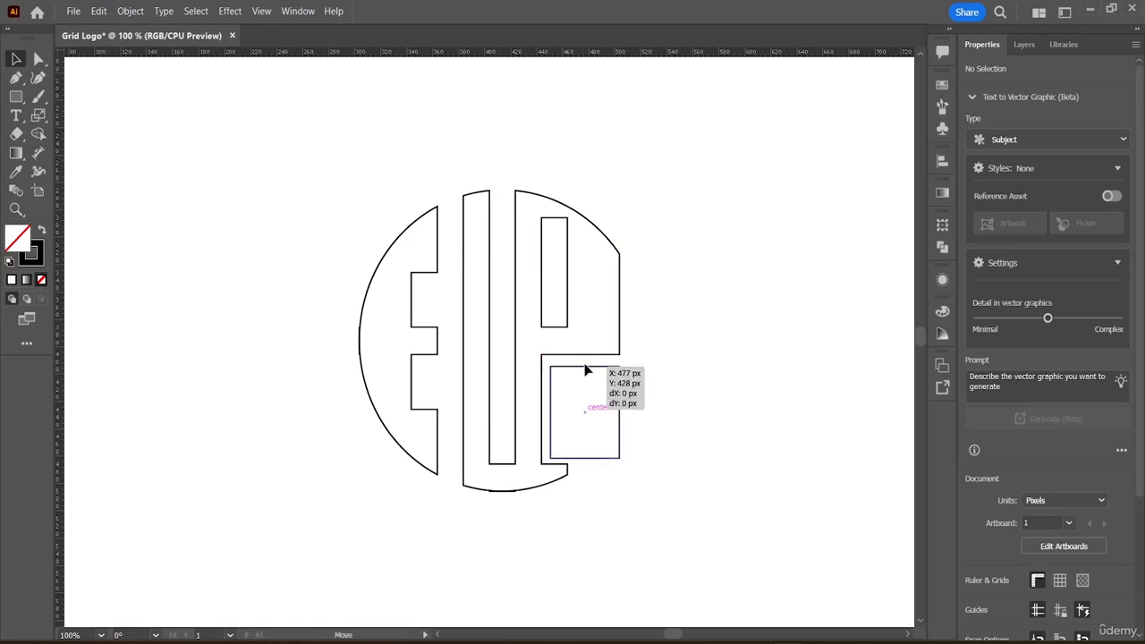
{"action": "left_click", "coordinate": [700, 388]}
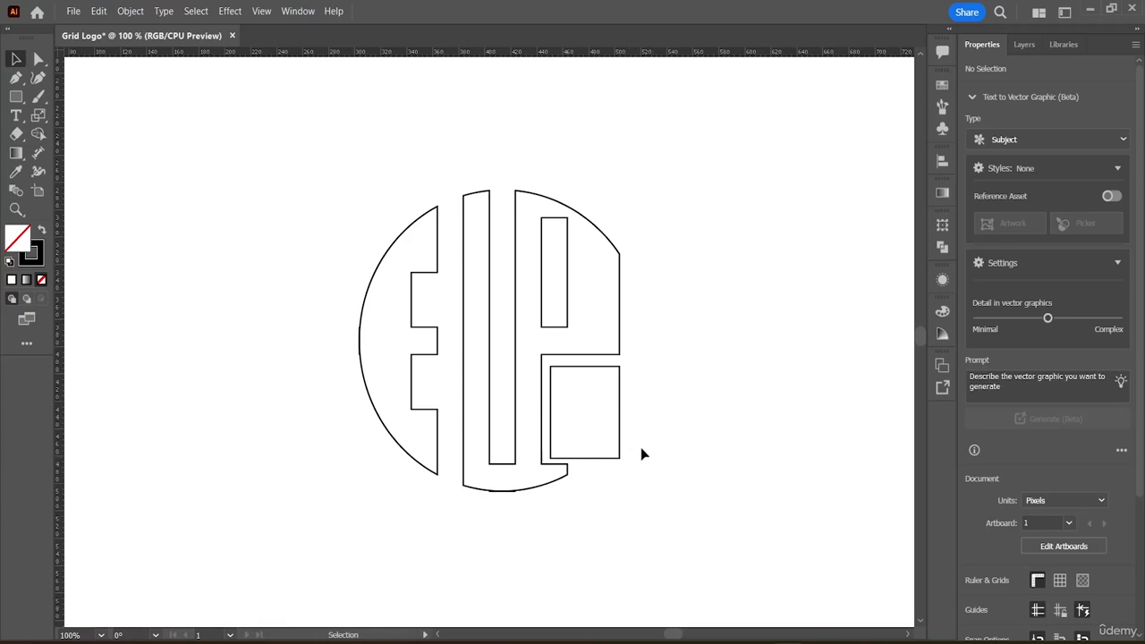
Draw a circle about 248 px in diameter around the letter shapes from near the logo's centre
{"action": "left_click", "coordinate": [22, 97]}
{"action": "left_click", "coordinate": [64, 114]}
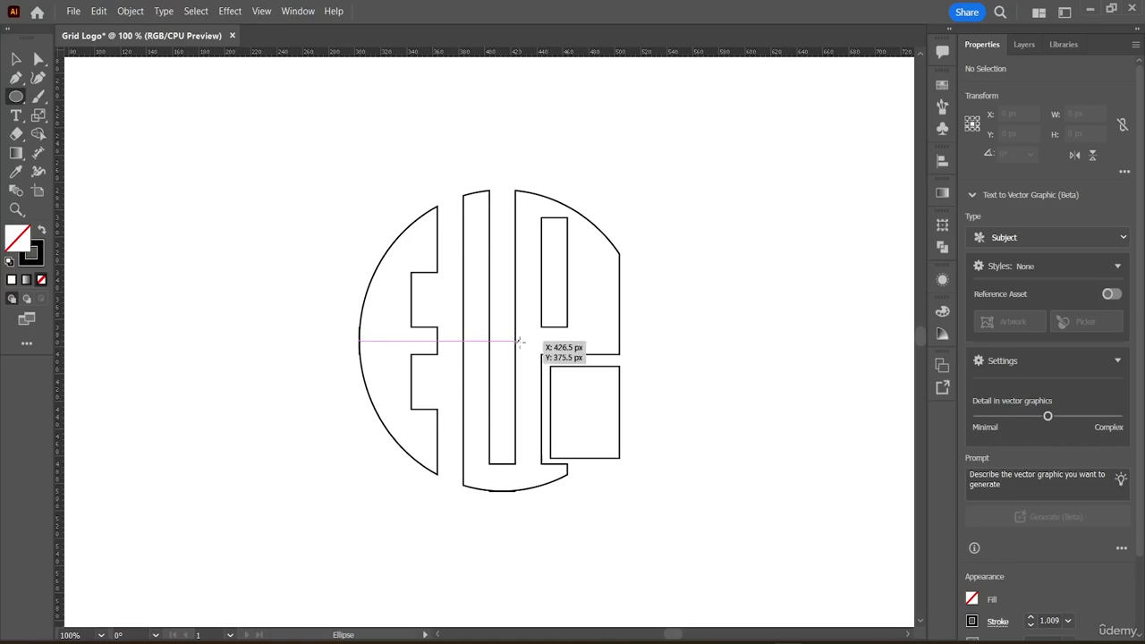
{"action": "left_click_drag", "start_coordinate": [519, 340], "coordinate": [678, 508]}
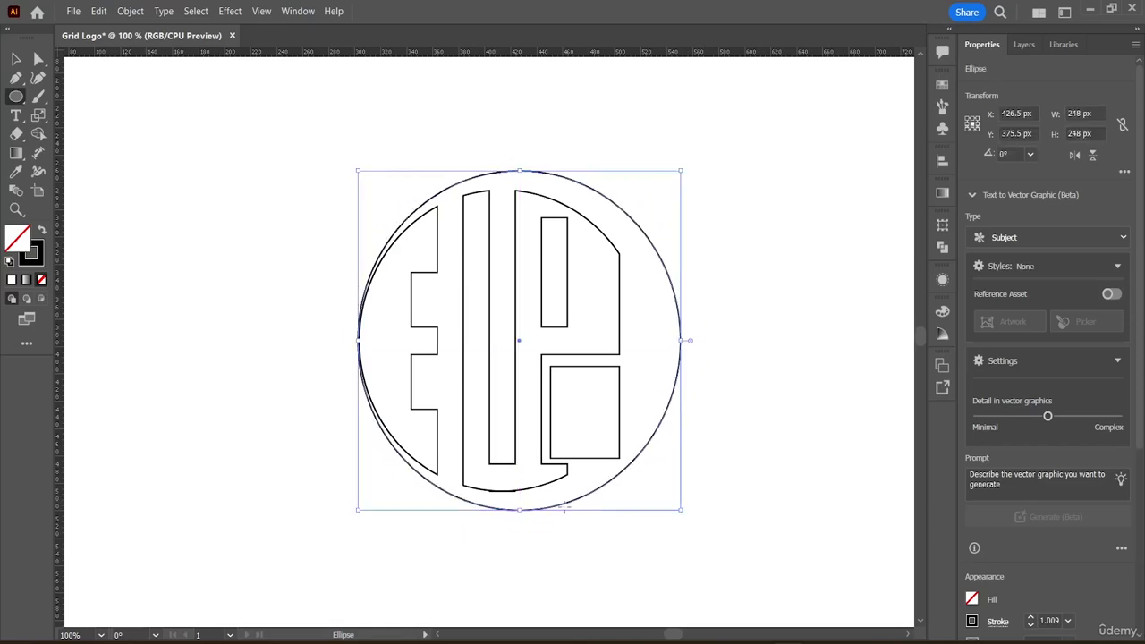
Stretch the circle into an ellipse of about 262 x 240 px that encloses the letters with an even margin
{"action": "mouse_move", "coordinate": [517, 511]}
{"action": "left_mouse_down"}
{"action": "mouse_move", "coordinate": [513, 498]}
{"action": "mouse_move", "coordinate": [517, 531]}
{"action": "left_mouse_up"}
{"action": "left_click_drag", "start_coordinate": [358, 351], "coordinate": [341, 351]}
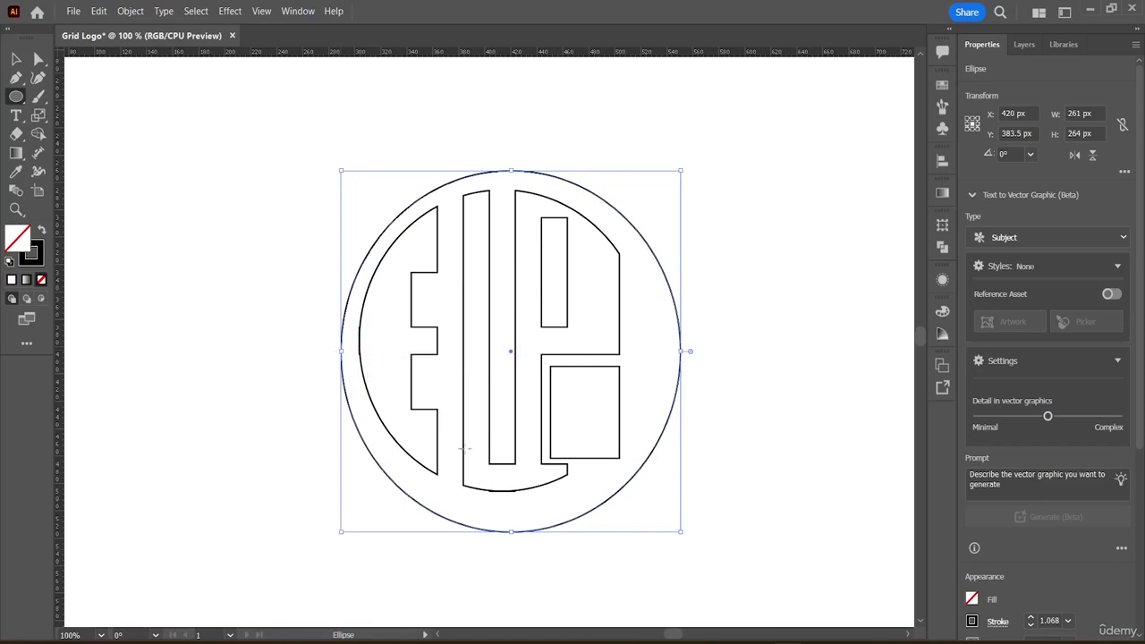
{"action": "left_click_drag", "start_coordinate": [512, 531], "coordinate": [511, 507]}
{"action": "left_click_drag", "start_coordinate": [512, 168], "coordinate": [512, 178]}
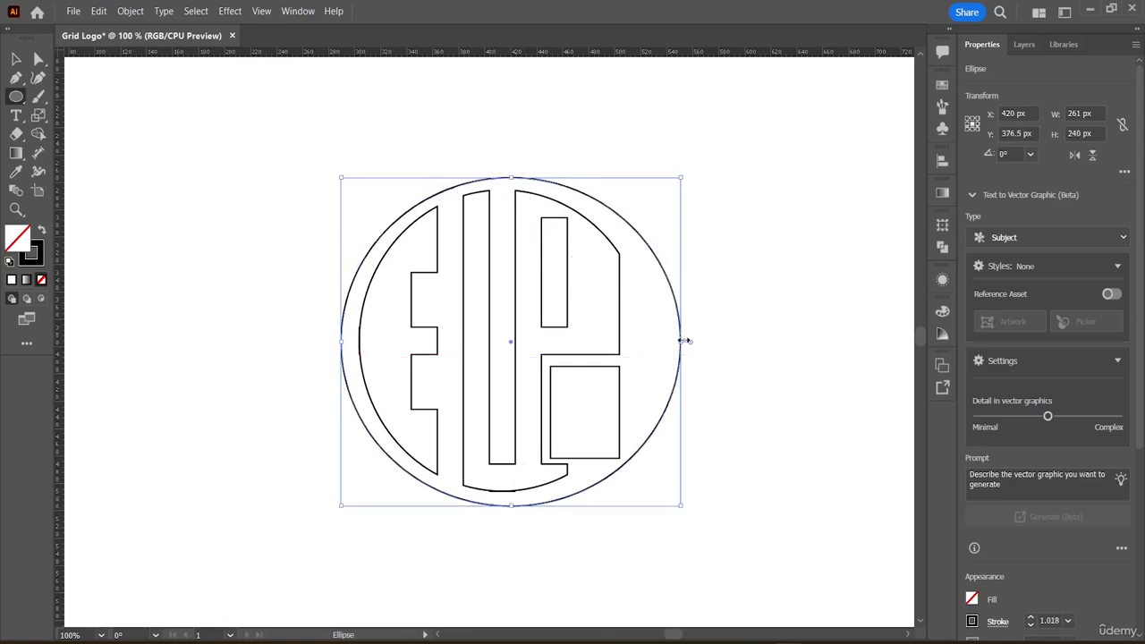
{"action": "left_click_drag", "start_coordinate": [682, 341], "coordinate": [686, 367]}
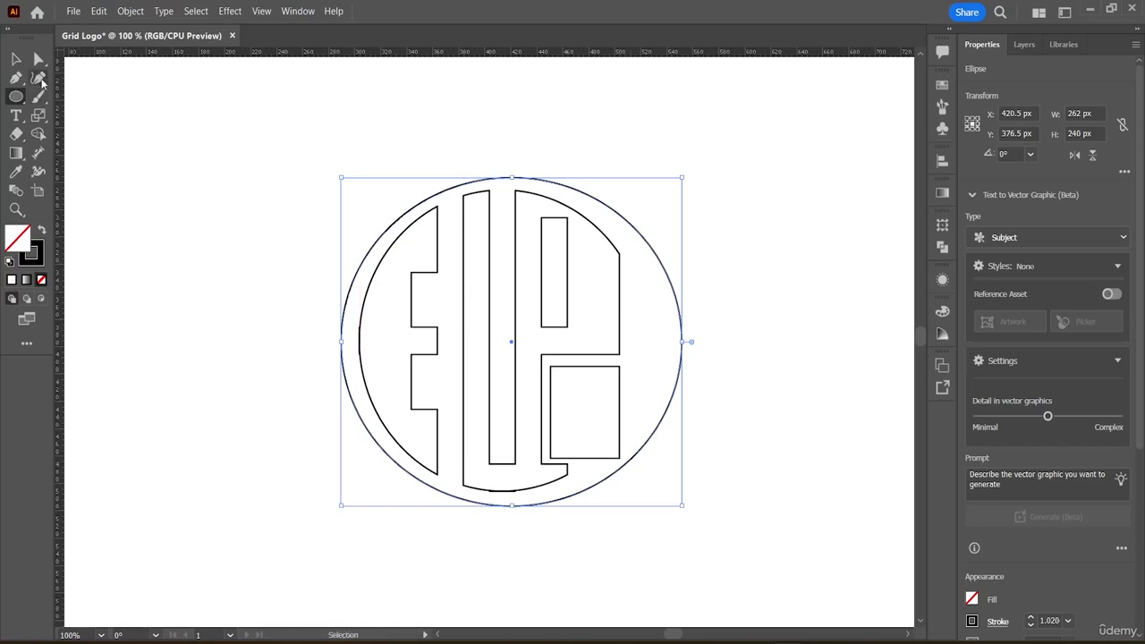
Draw a second ellipse about 152 x 164 px in the empty area beside the logo
{"action": "left_click", "coordinate": [17, 98]}
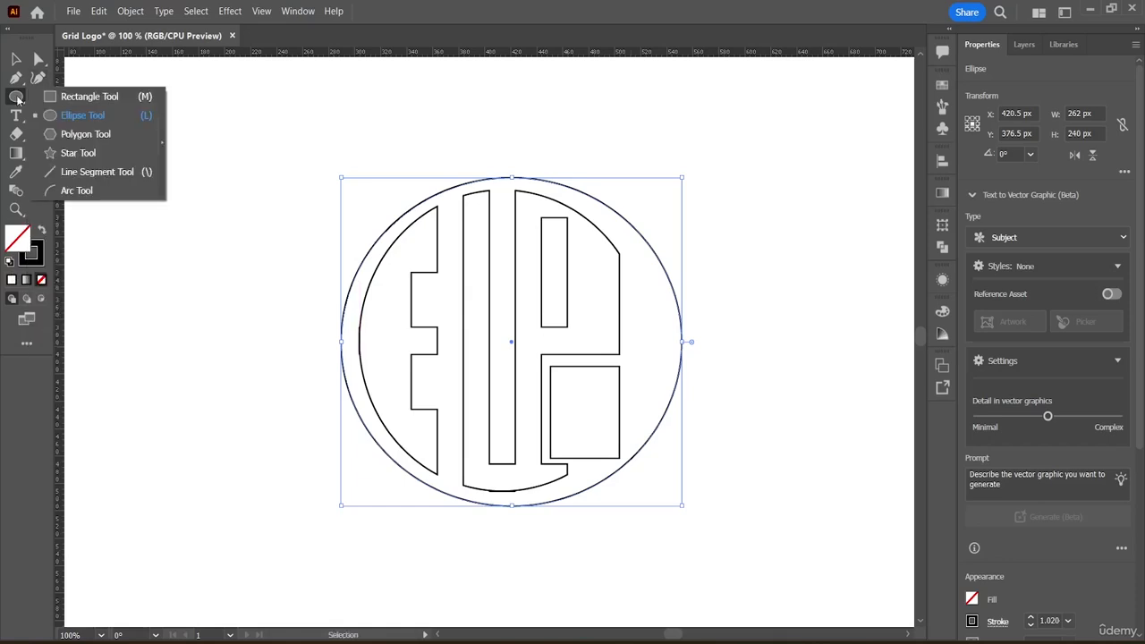
{"action": "left_click", "coordinate": [83, 114]}
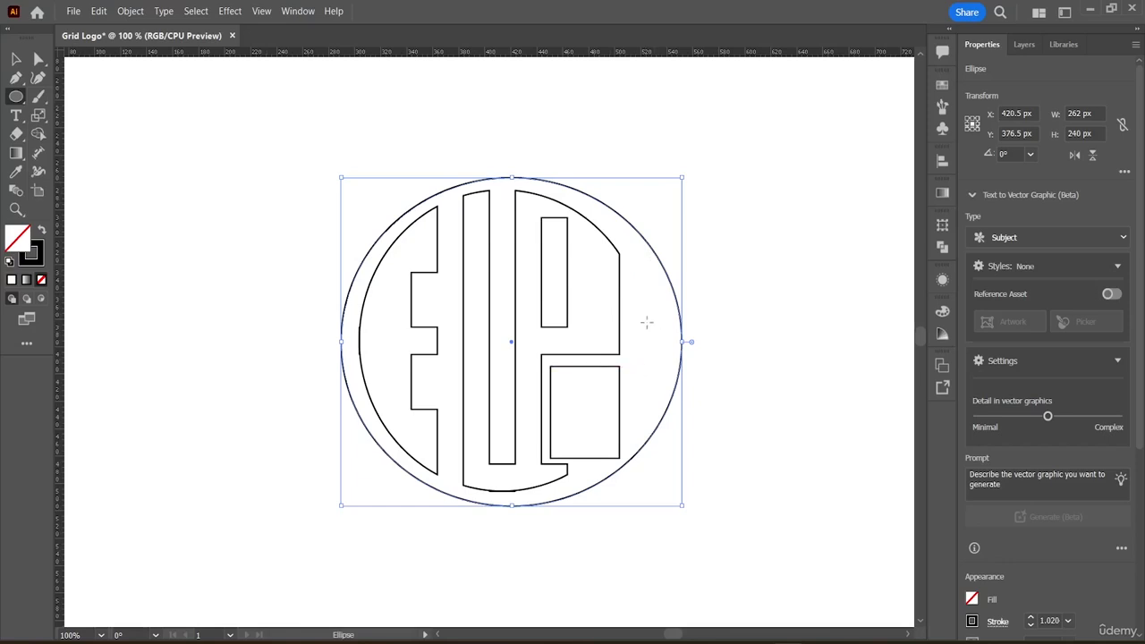
{"action": "left_click_drag", "start_coordinate": [735, 236], "coordinate": [841, 437]}
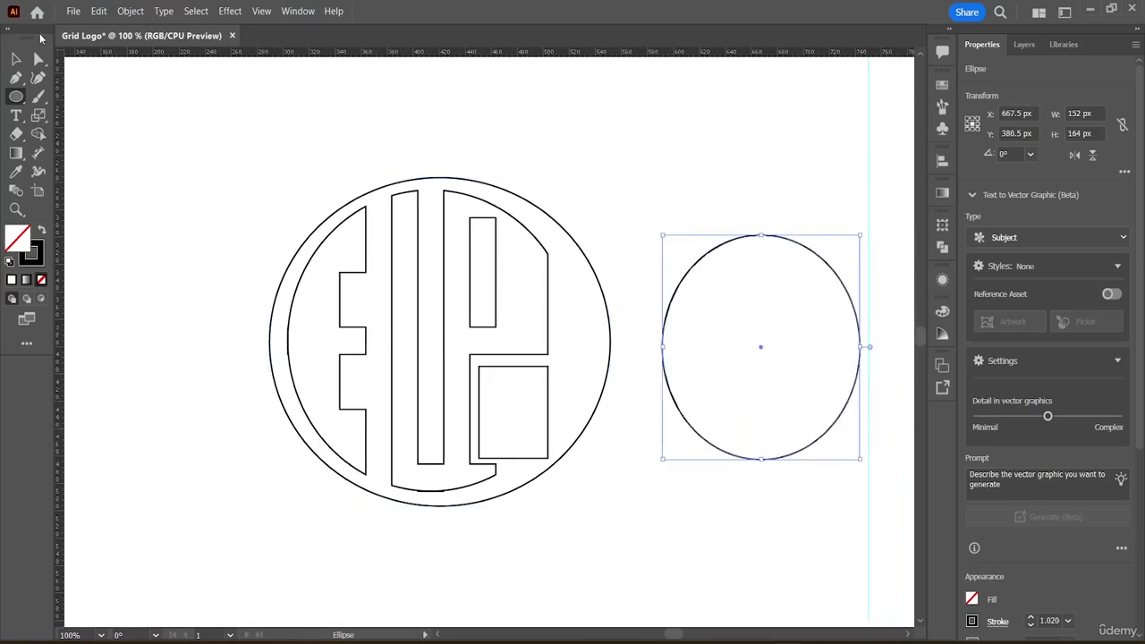
Move the second ellipse over the P and the rectangle, just inside the outer ellipse's edge, and deselect it
{"action": "left_click", "coordinate": [15, 59]}
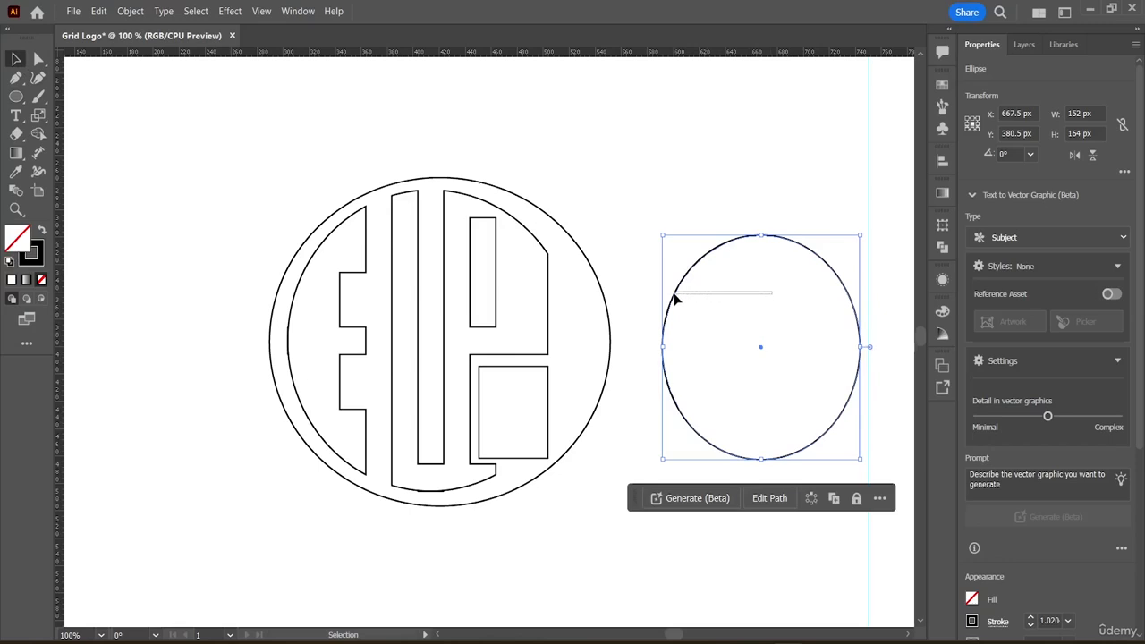
{"action": "left_click_drag", "start_coordinate": [780, 239], "coordinate": [522, 238]}
{"action": "left_click_drag", "start_coordinate": [573, 270], "coordinate": [577, 278]}
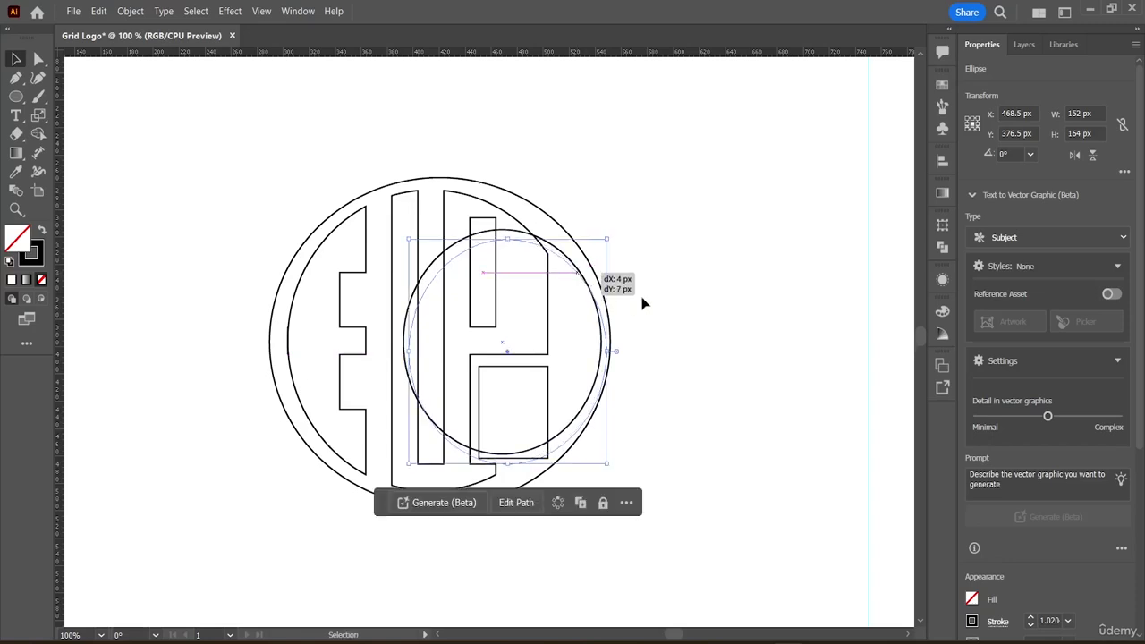
{"action": "left_click", "coordinate": [747, 308]}
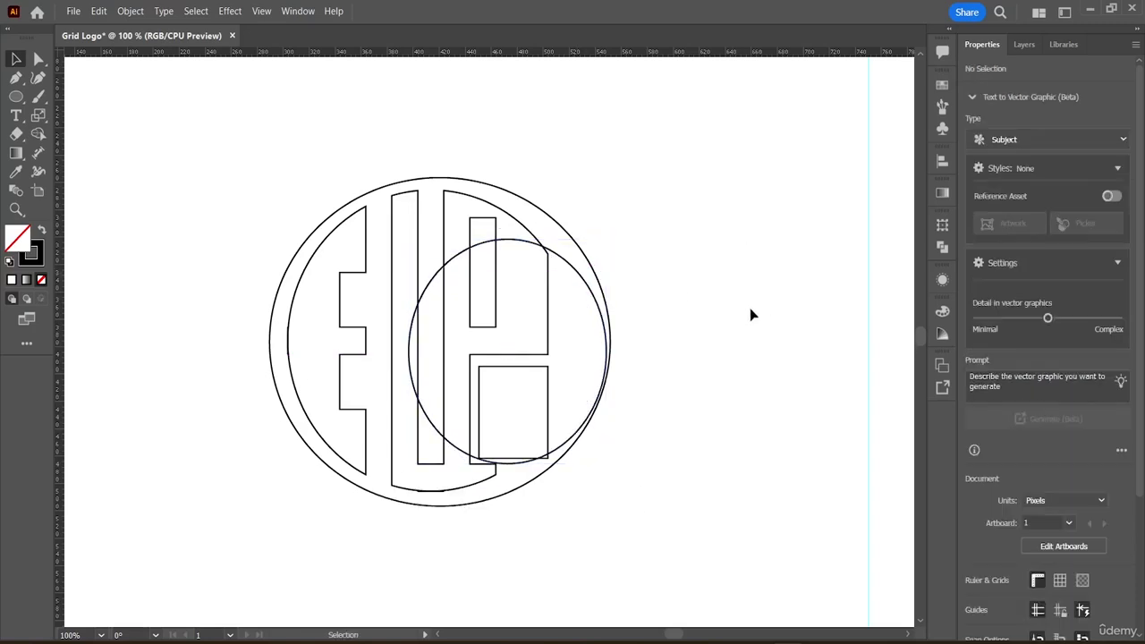
Replace the second ellipse over the P with a thin vertical rectangle about 4 x 137 px beside the P's straight edge
{"action": "left_click", "coordinate": [560, 259]}
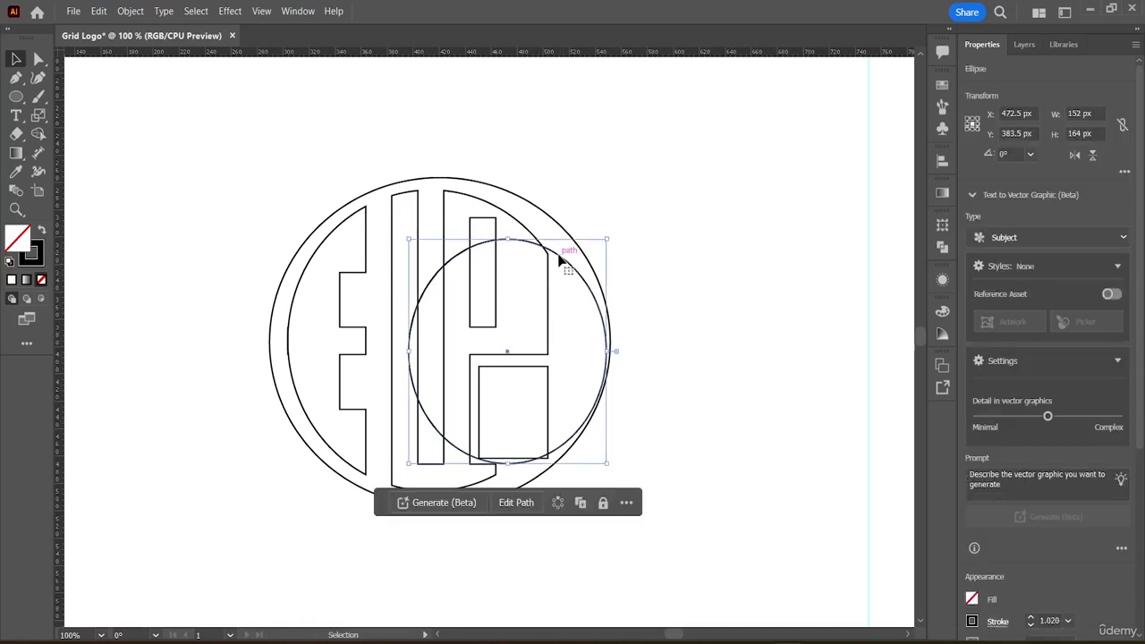
{"action": "key", "text": "Delete"}
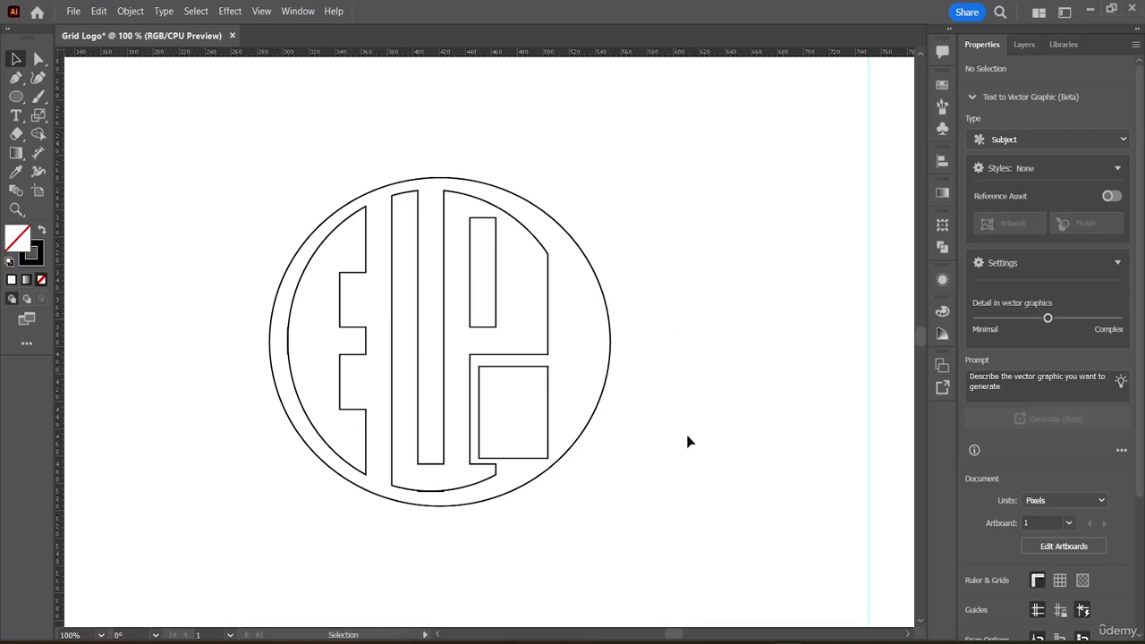
{"action": "left_click", "coordinate": [15, 96]}
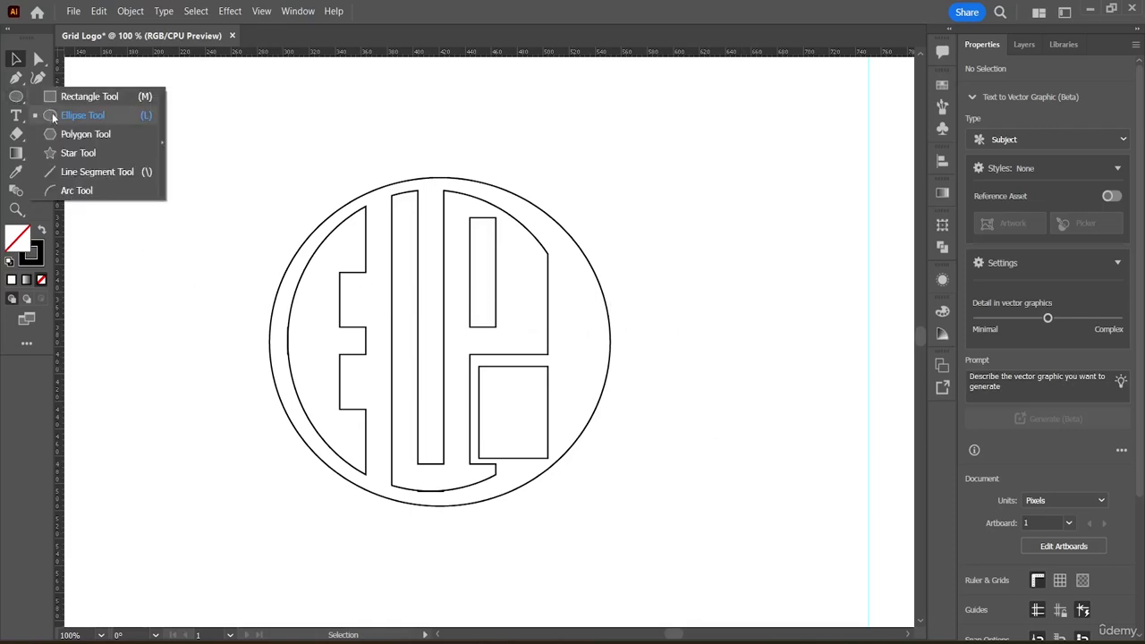
{"action": "left_click", "coordinate": [71, 95]}
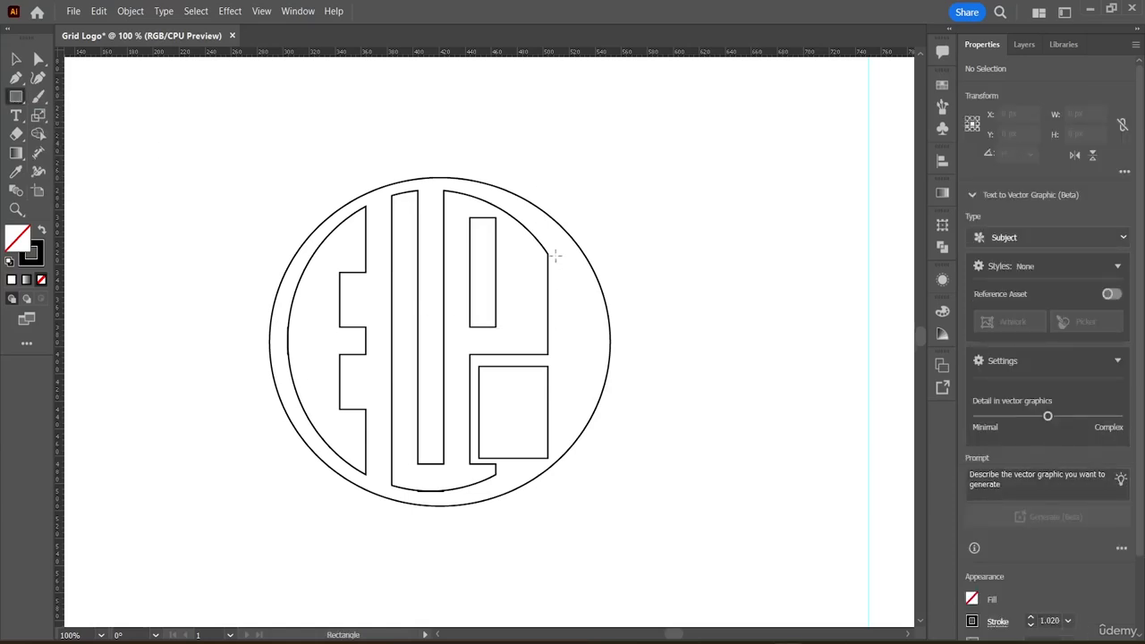
{"action": "left_click_drag", "start_coordinate": [554, 256], "coordinate": [559, 442]}
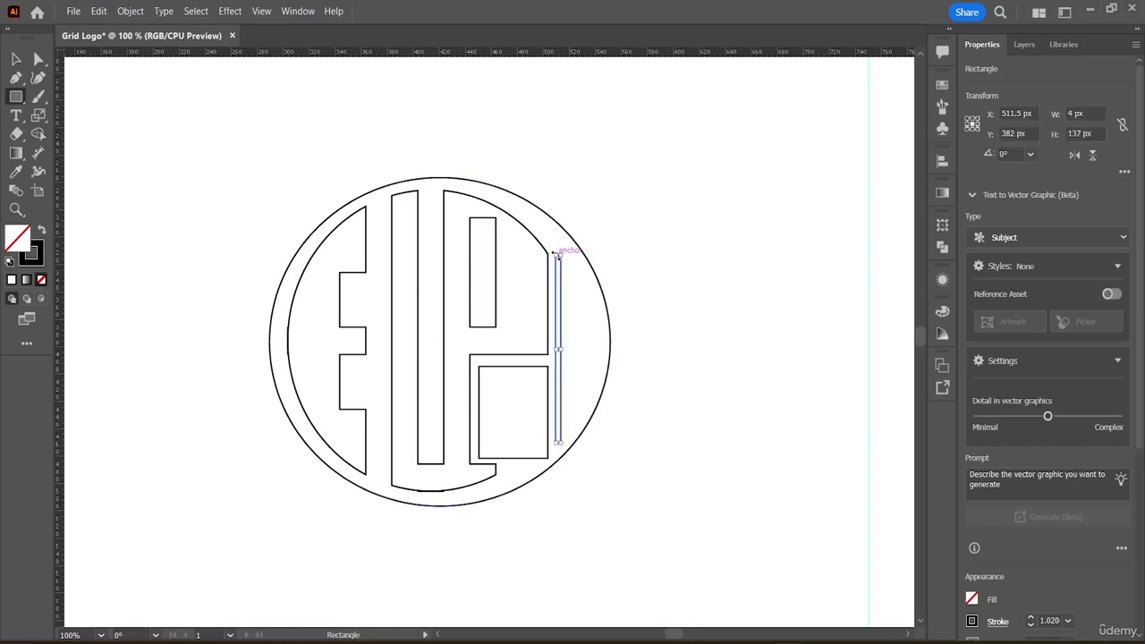
{"action": "left_click_drag", "start_coordinate": [556, 254], "coordinate": [555, 255]}
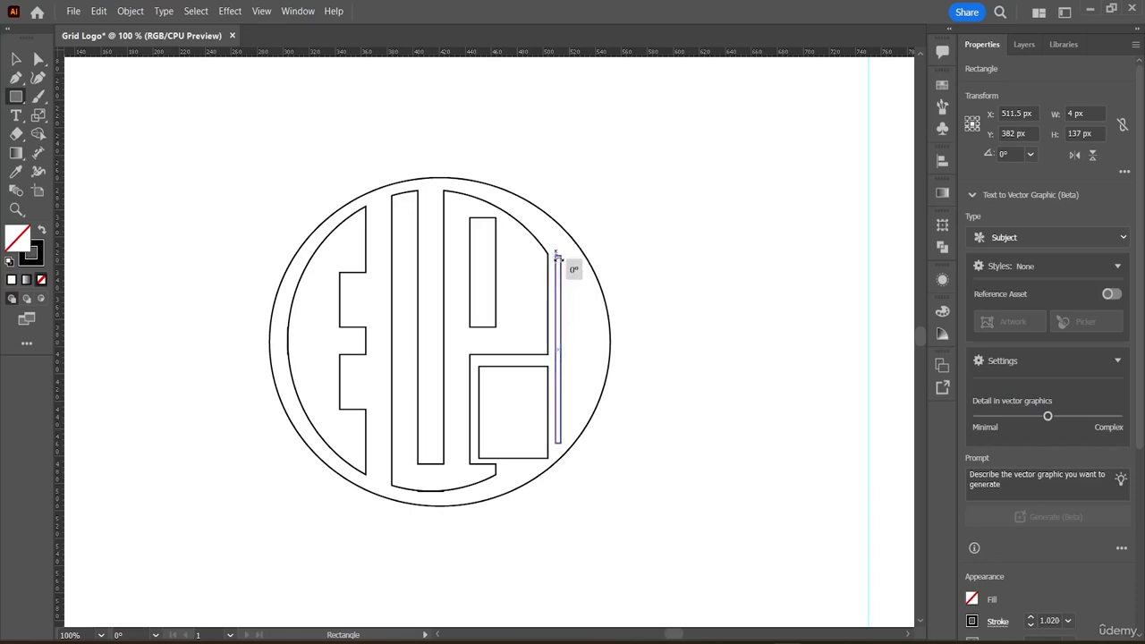
{"action": "left_click", "coordinate": [735, 263]}
{"action": "key", "text": "Escape"}
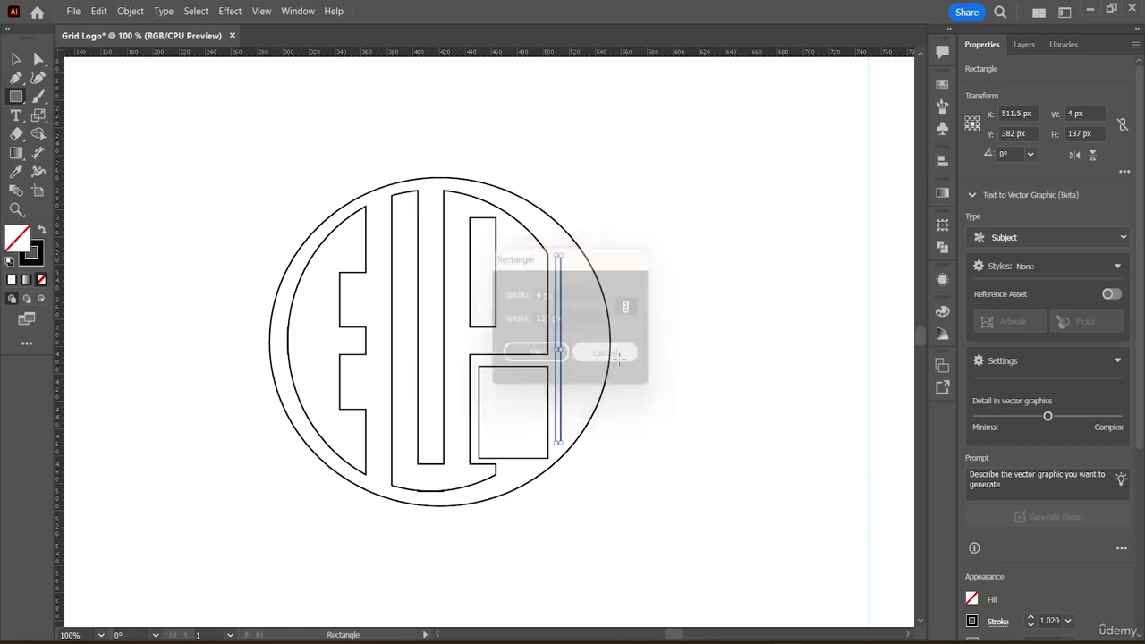
{"action": "left_click", "coordinate": [647, 339]}
{"action": "left_click", "coordinate": [608, 355]}
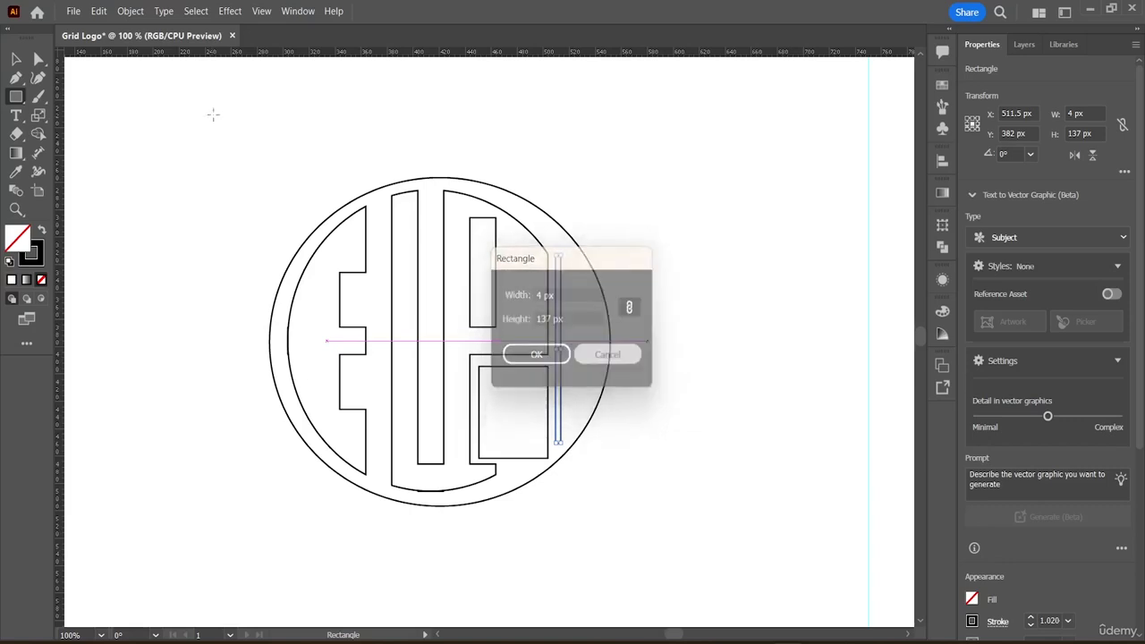
Duplicate the thin rectangle three times side by side from the P toward the outer ellipse's edge
{"action": "left_click", "coordinate": [15, 61]}
{"action": "left_click", "coordinate": [689, 264]}
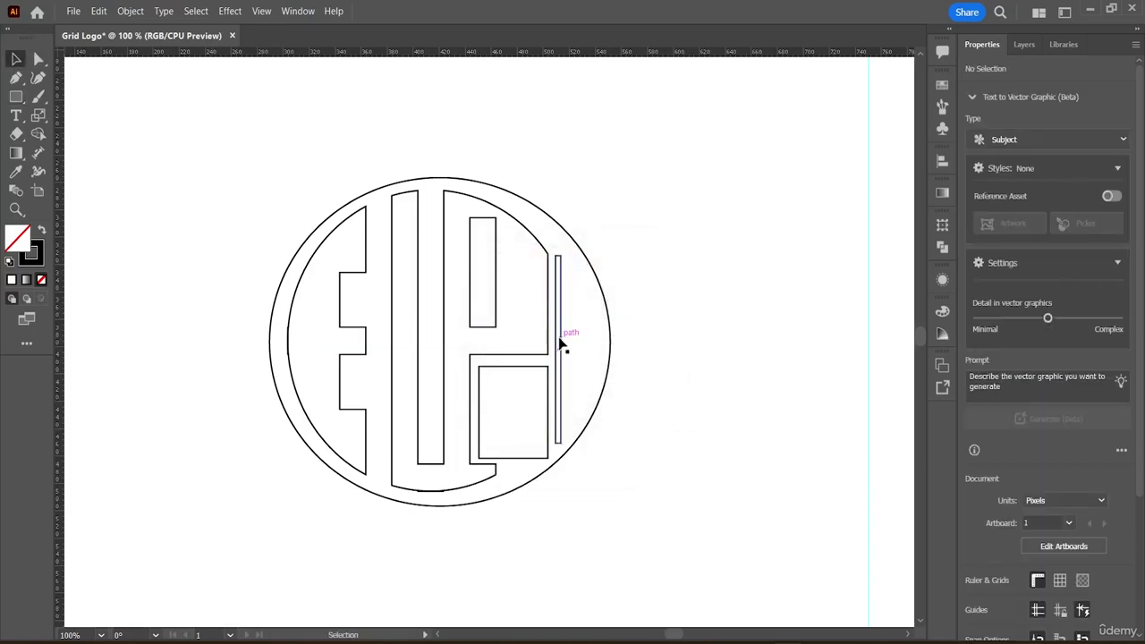
{"action": "left_click_drag", "start_coordinate": [560, 342], "coordinate": [572, 345]}
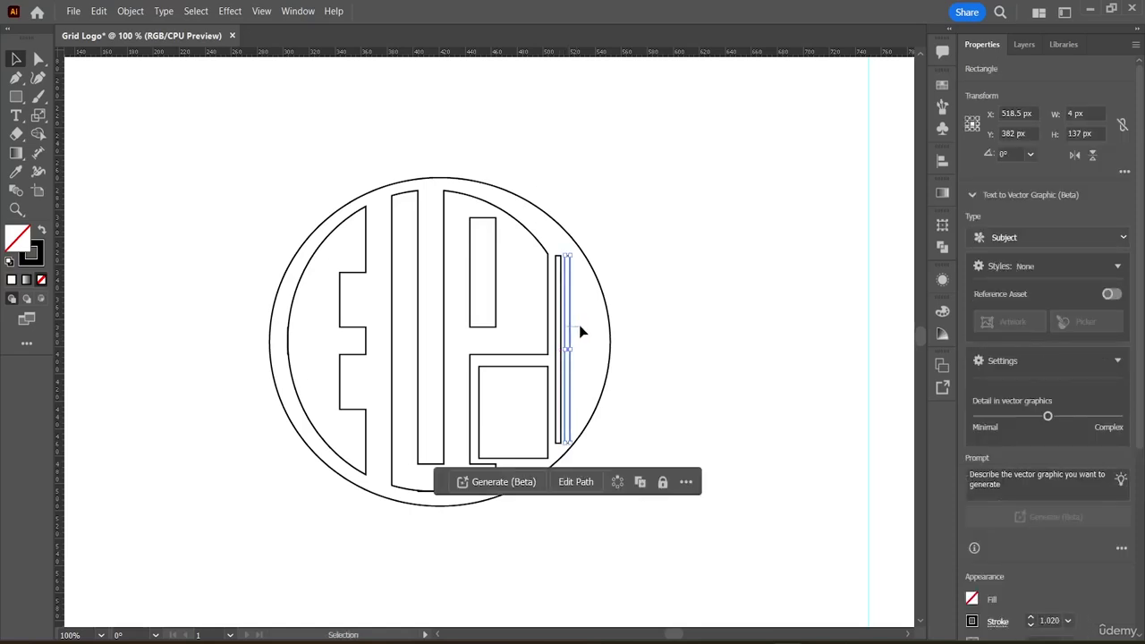
{"action": "left_click", "coordinate": [654, 314]}
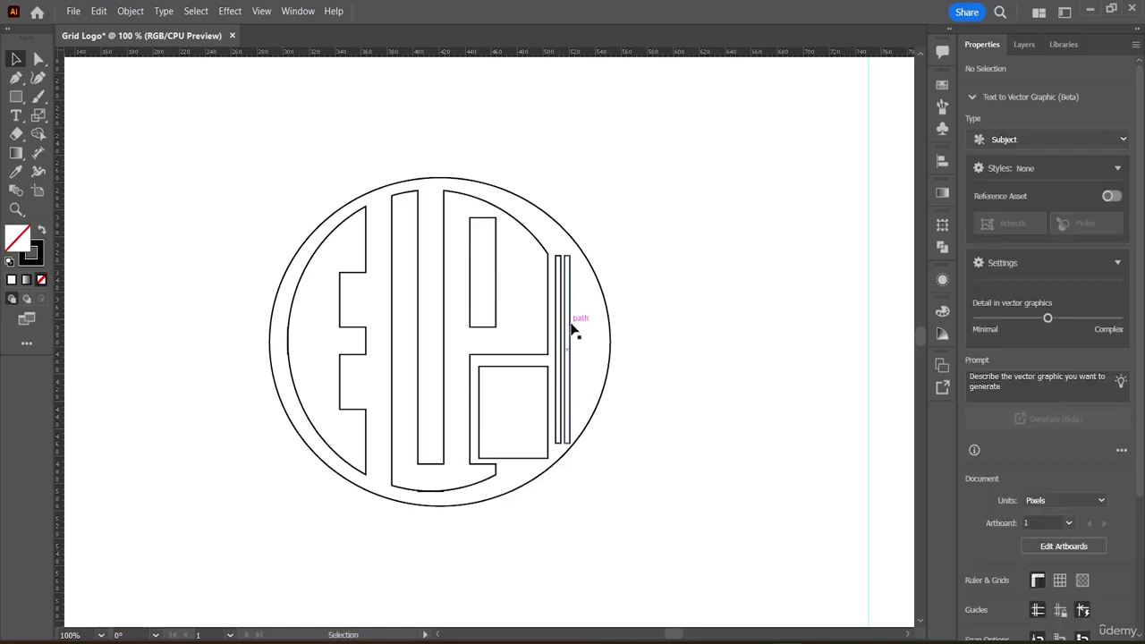
{"action": "left_click_drag", "start_coordinate": [570, 325], "coordinate": [589, 336]}
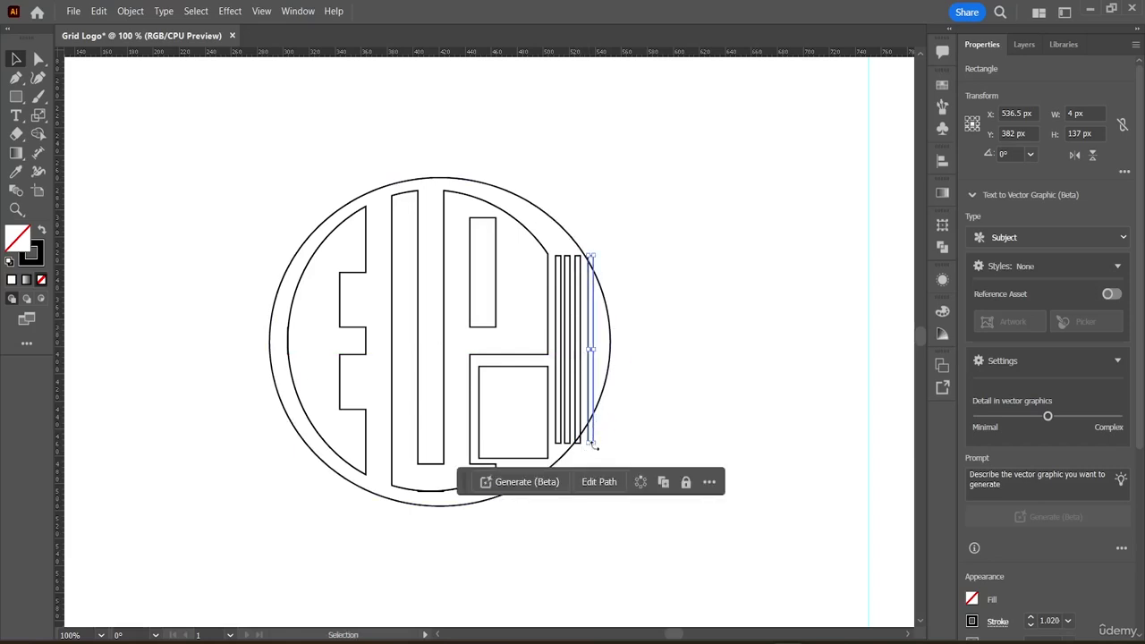
Shorten the outermost bar from both ends to about 86 px high so it fits inside the outer ellipse
{"action": "left_click_drag", "start_coordinate": [588, 442], "coordinate": [590, 400]}
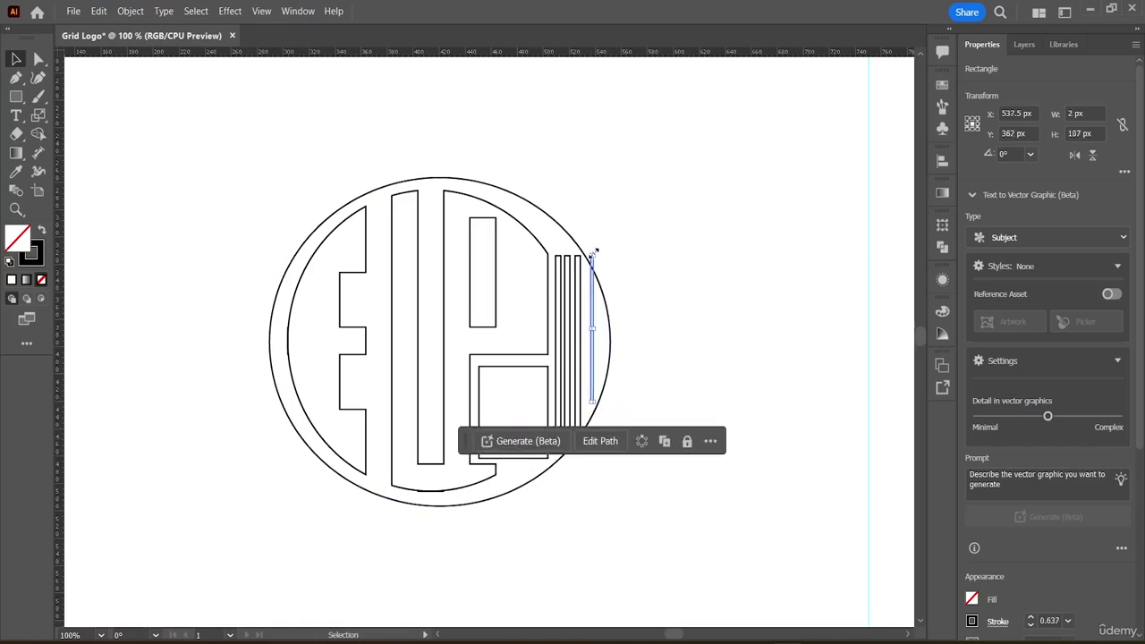
{"action": "left_click_drag", "start_coordinate": [592, 253], "coordinate": [591, 276]}
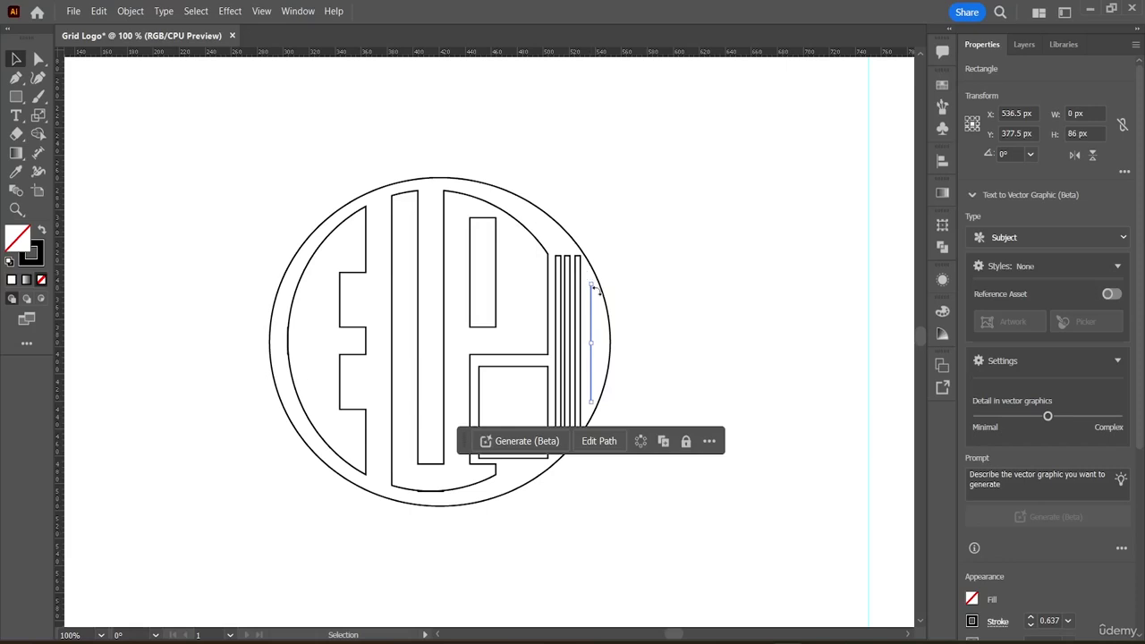
{"action": "left_click_drag", "start_coordinate": [594, 343], "coordinate": [593, 344]}
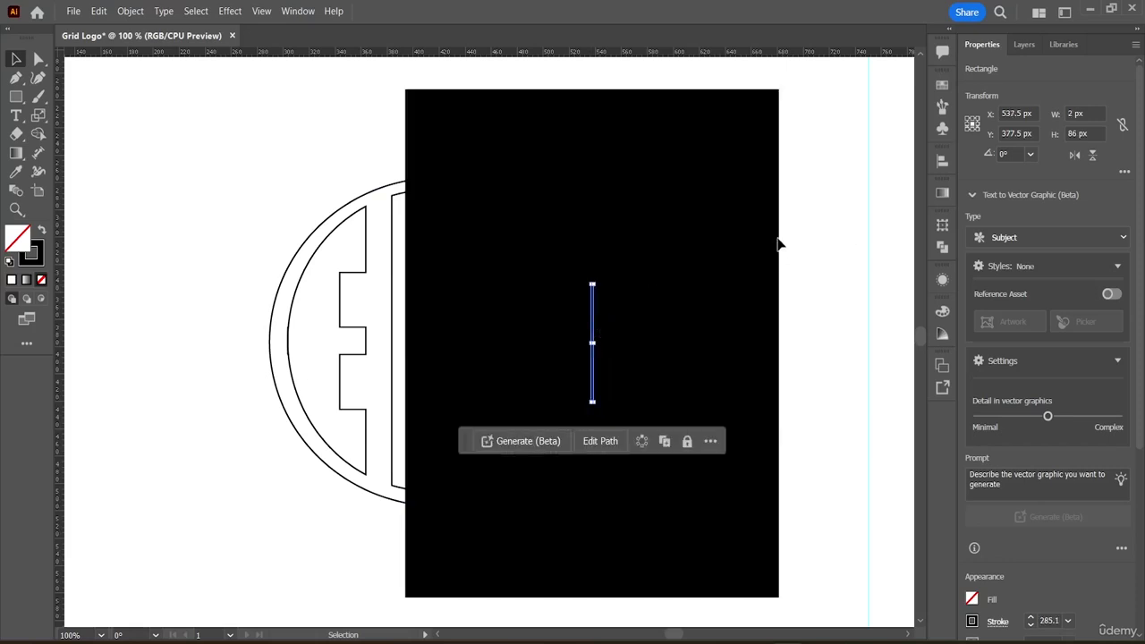
{"action": "key", "text": "a"}
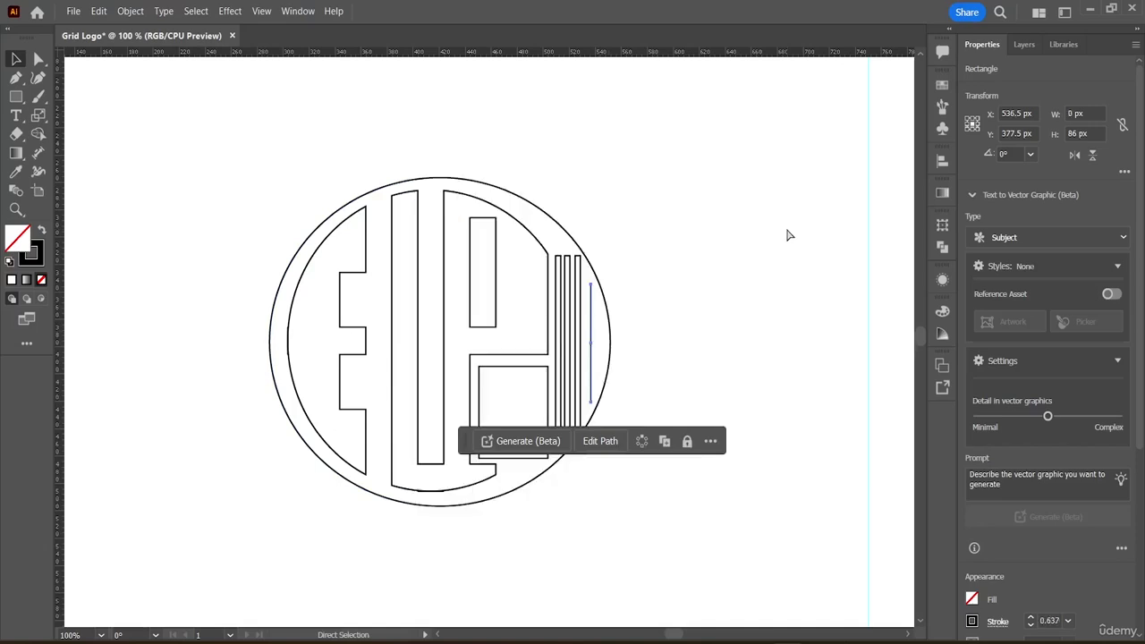
{"action": "key", "text": "v"}
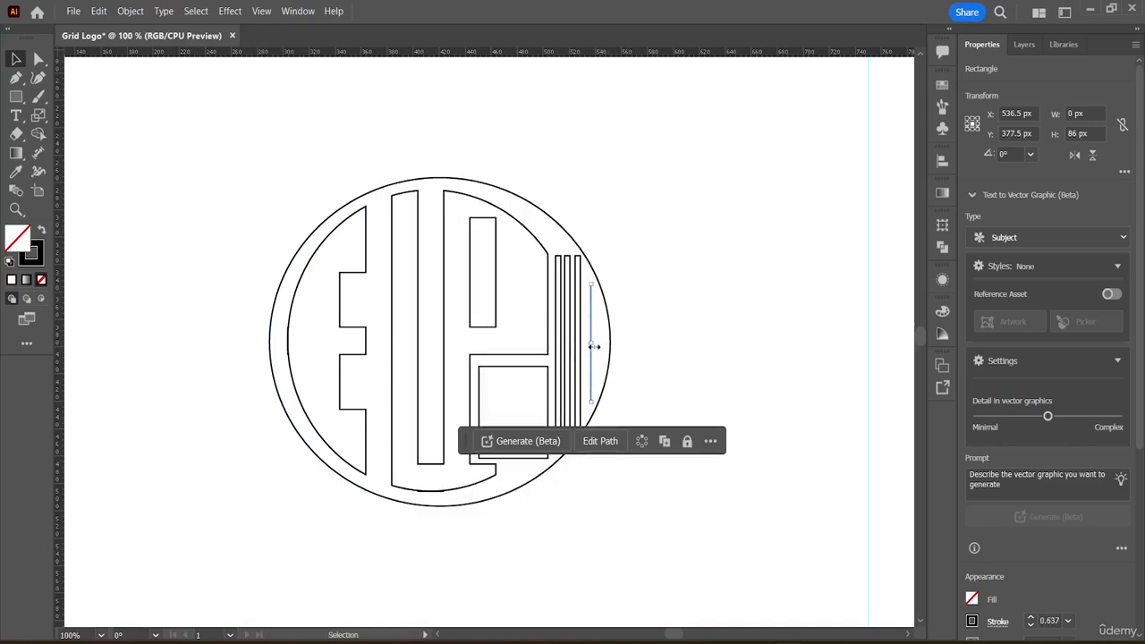
Widen the shortened bar to match the other bars and reduce its stroke weight to 1 pt
{"action": "left_click_drag", "start_coordinate": [594, 345], "coordinate": [597, 346]}
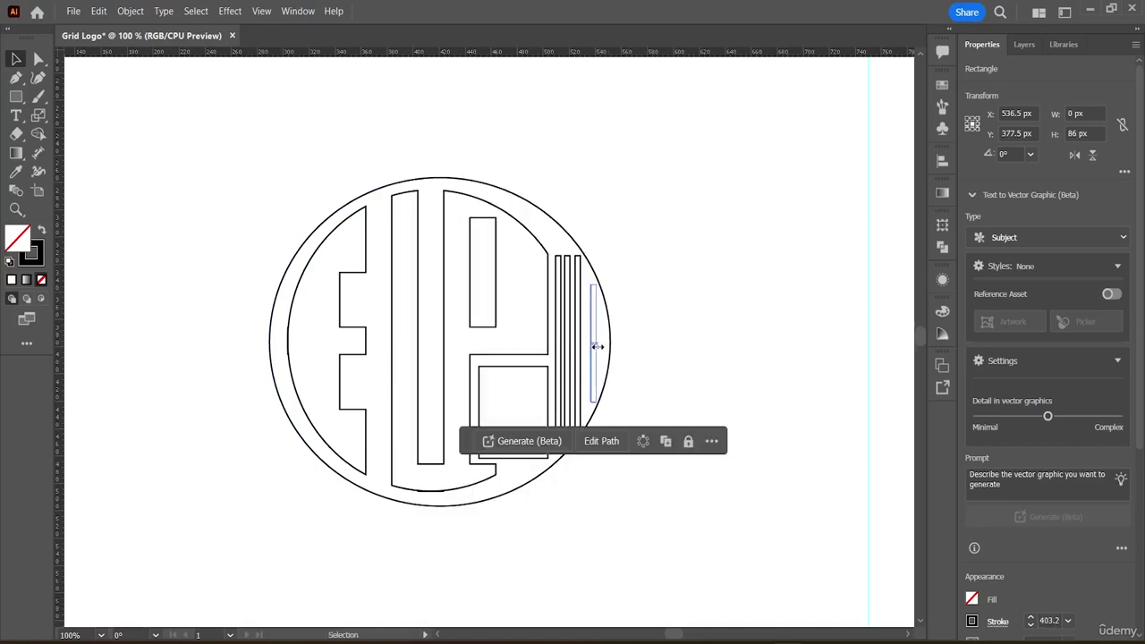
{"action": "scroll", "coordinate": [1020, 428], "scroll_direction": "down", "scroll_amount": 5}
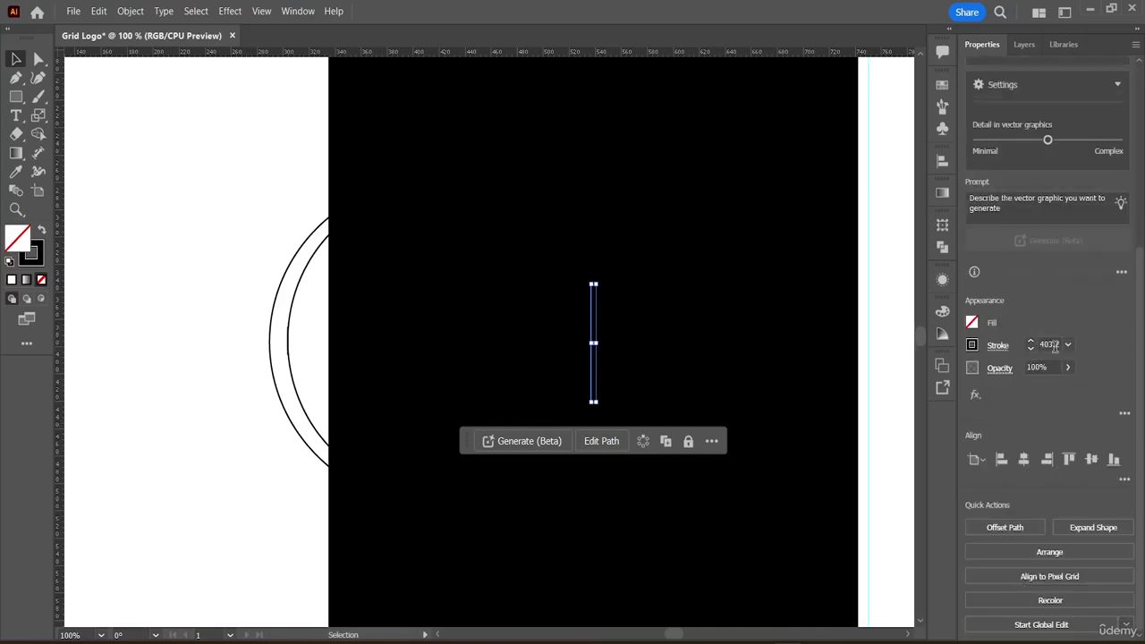
{"action": "left_click", "coordinate": [1066, 346]}
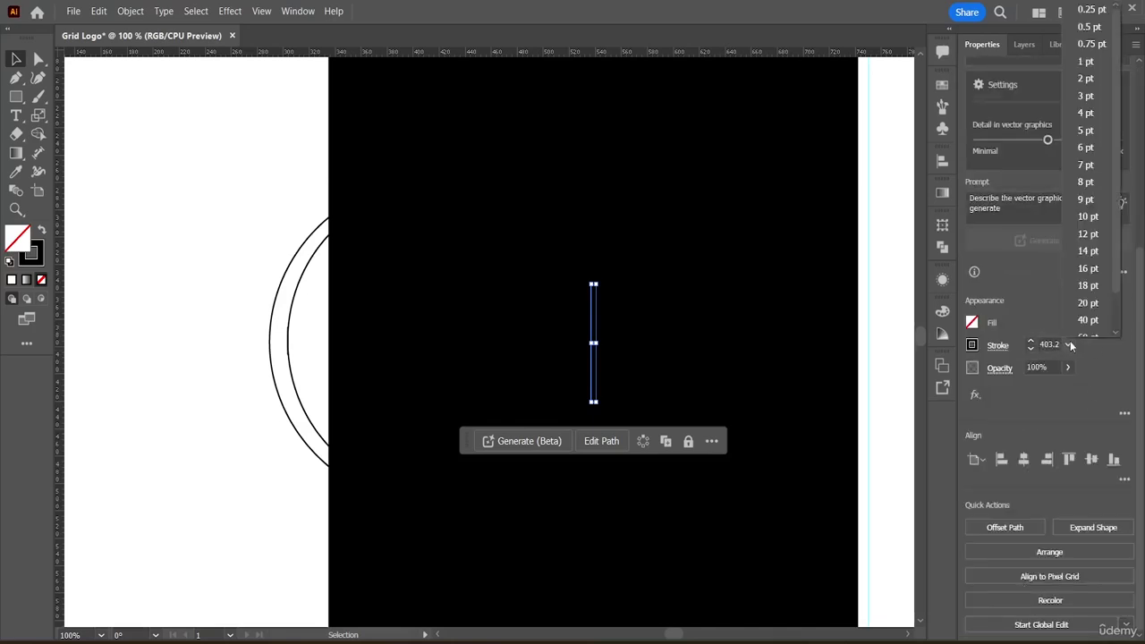
{"action": "left_click", "coordinate": [1089, 78]}
{"action": "left_click", "coordinate": [657, 259]}
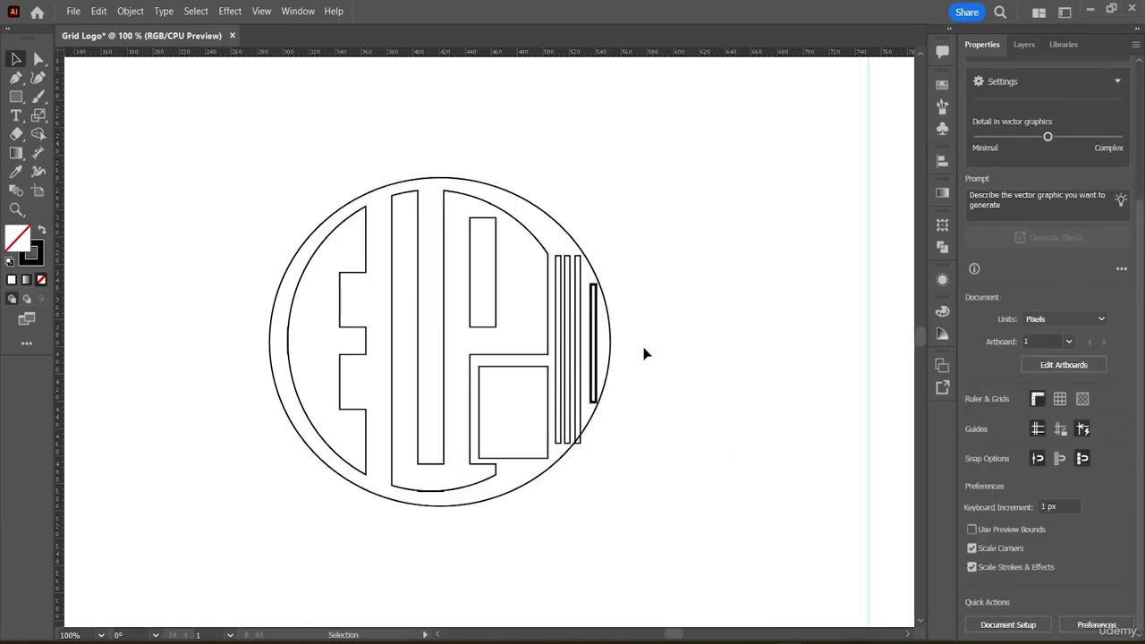
{"action": "left_click", "coordinate": [595, 402]}
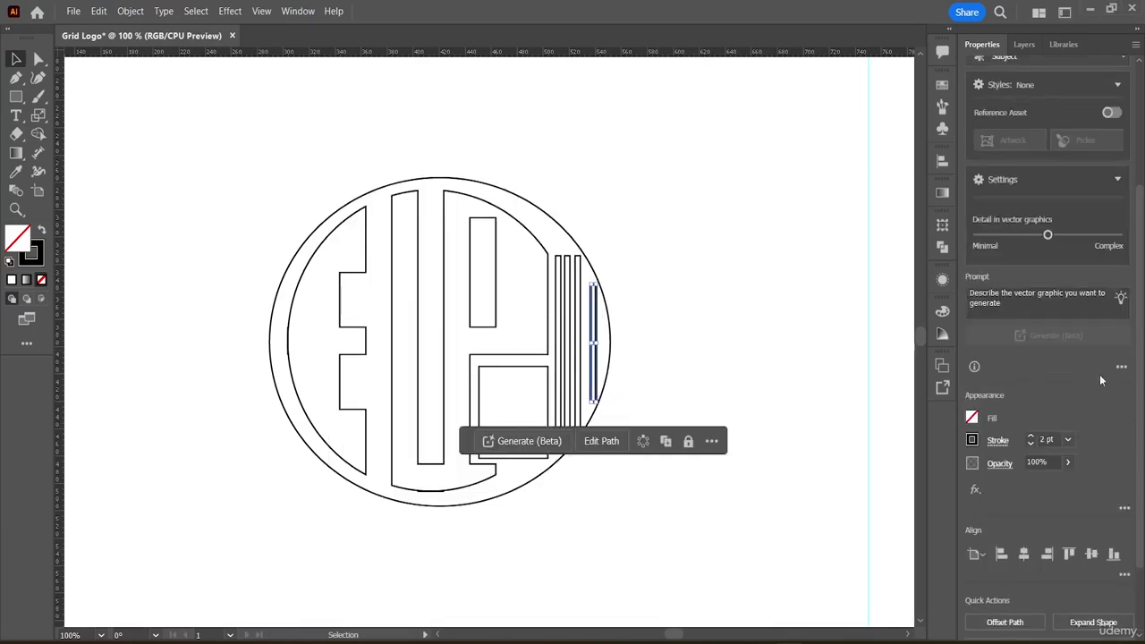
{"action": "left_click", "coordinate": [1032, 444]}
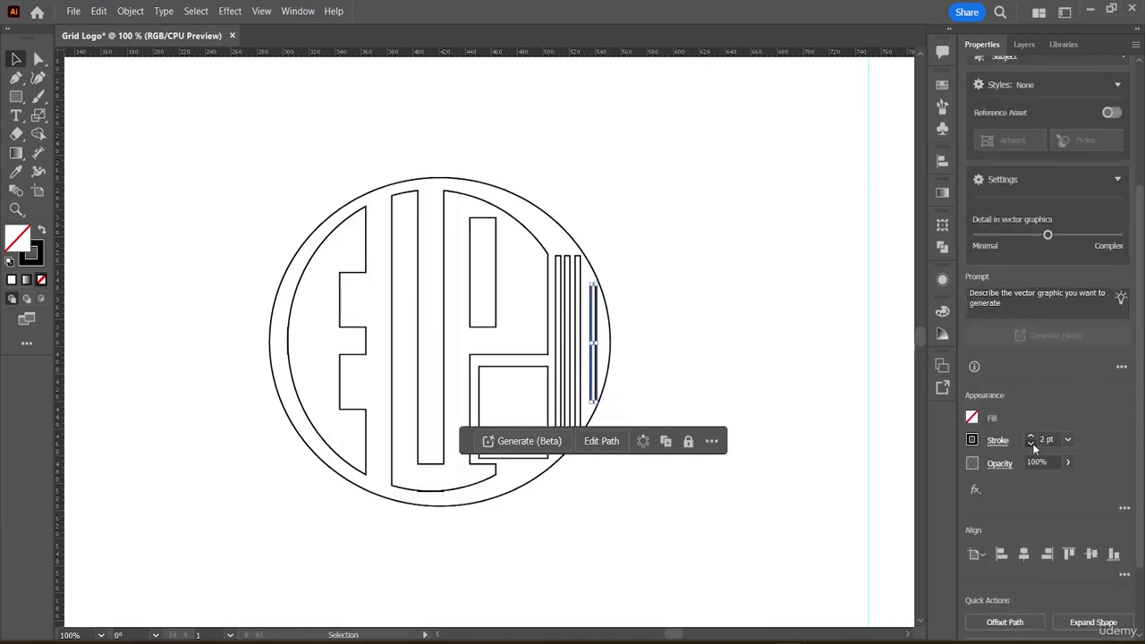
{"action": "left_click", "coordinate": [621, 325]}
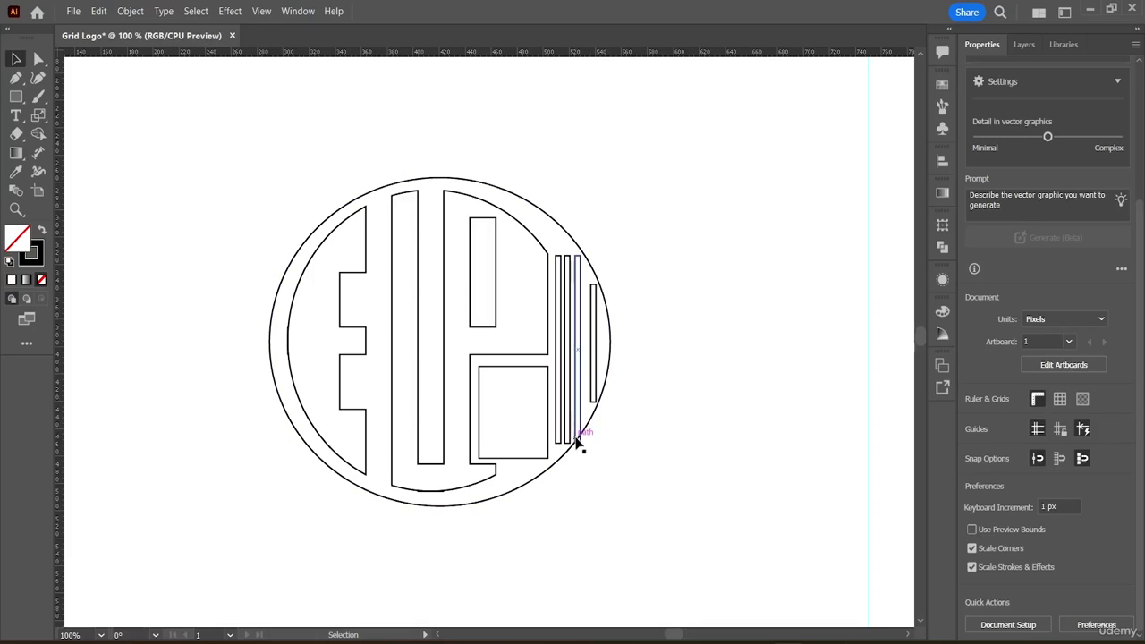
Move the three tall bars outside the outer ellipse and place the short bar beside the P's straight edge
{"action": "left_click_drag", "start_coordinate": [578, 440], "coordinate": [677, 435]}
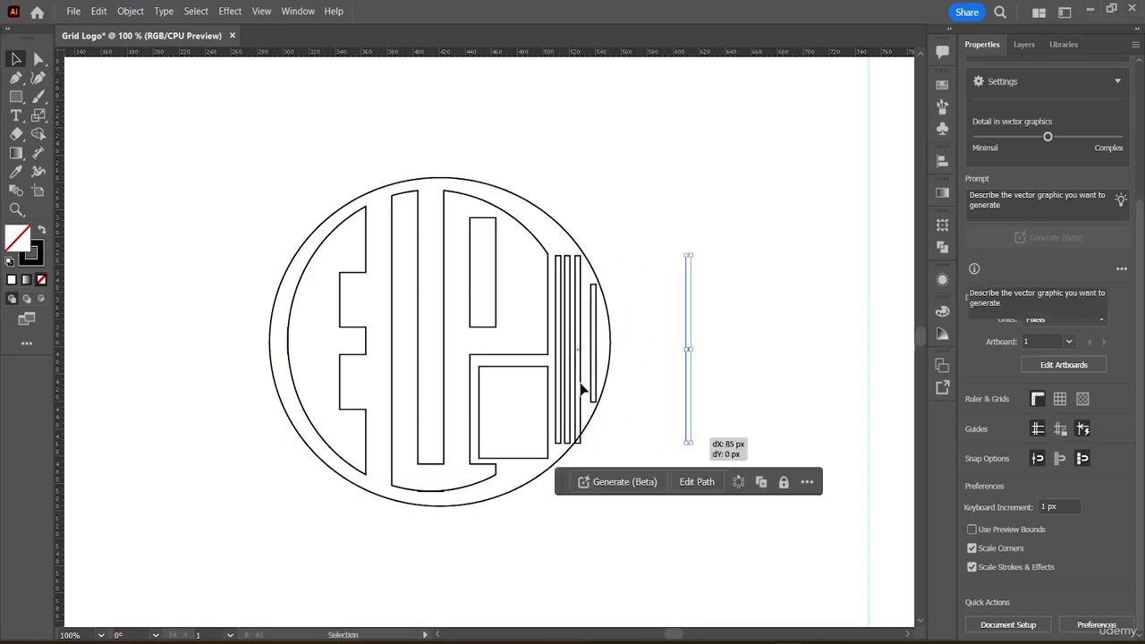
{"action": "left_click_drag", "start_coordinate": [573, 384], "coordinate": [716, 367]}
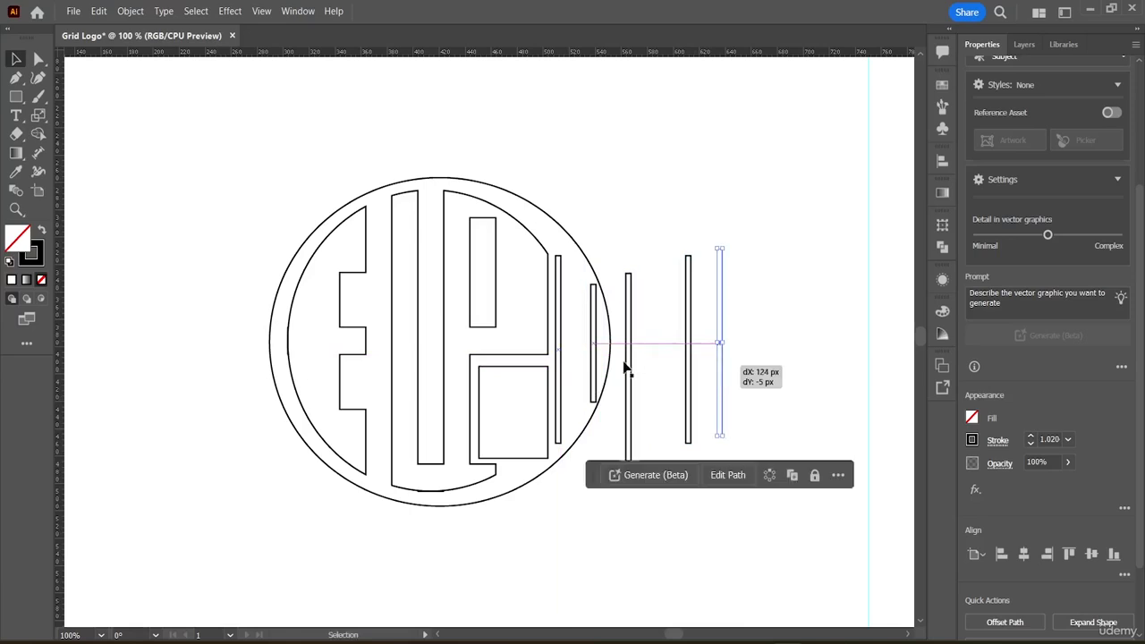
{"action": "left_click_drag", "start_coordinate": [590, 343], "coordinate": [556, 341]}
{"action": "left_click_drag", "start_coordinate": [556, 341], "coordinate": [556, 341]}
{"action": "left_click", "coordinate": [620, 243]}
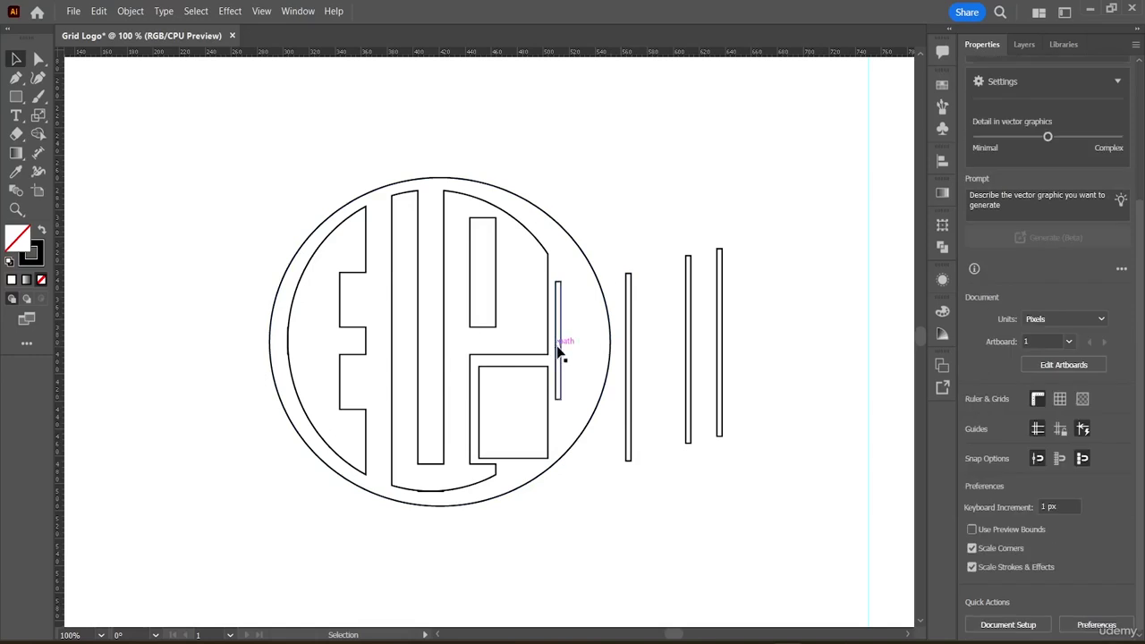
Duplicate the short bar twice toward the outer ellipse's edge, leaving similar gaps between the bars
{"action": "mouse_move", "coordinate": [559, 352]}
{"action": "left_mouse_down"}
{"action": "mouse_move", "coordinate": [575, 358]}
{"action": "mouse_move", "coordinate": [575, 347]}
{"action": "left_mouse_up"}
{"action": "left_click", "coordinate": [638, 197]}
{"action": "left_click_drag", "start_coordinate": [569, 344], "coordinate": [583, 340]}
{"action": "left_click", "coordinate": [636, 212]}
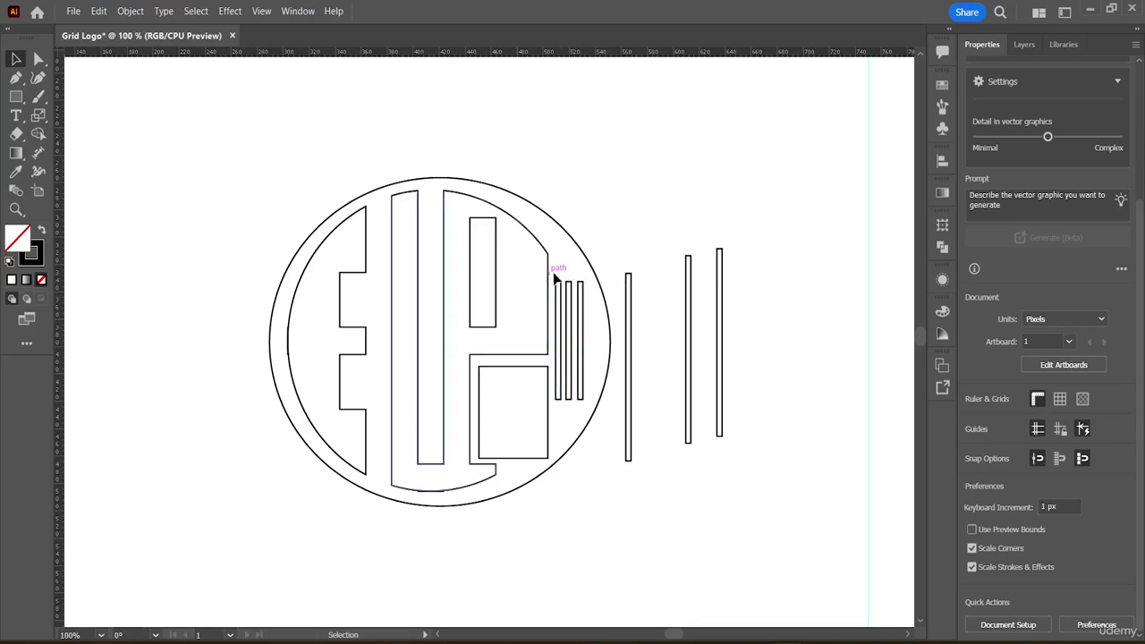
Distribute the three short bars evenly by their horizontal centers, and deselect them
{"action": "left_click_drag", "start_coordinate": [554, 274], "coordinate": [583, 336]}
{"action": "scroll", "coordinate": [923, 503], "scroll_direction": "down", "scroll_amount": 2}
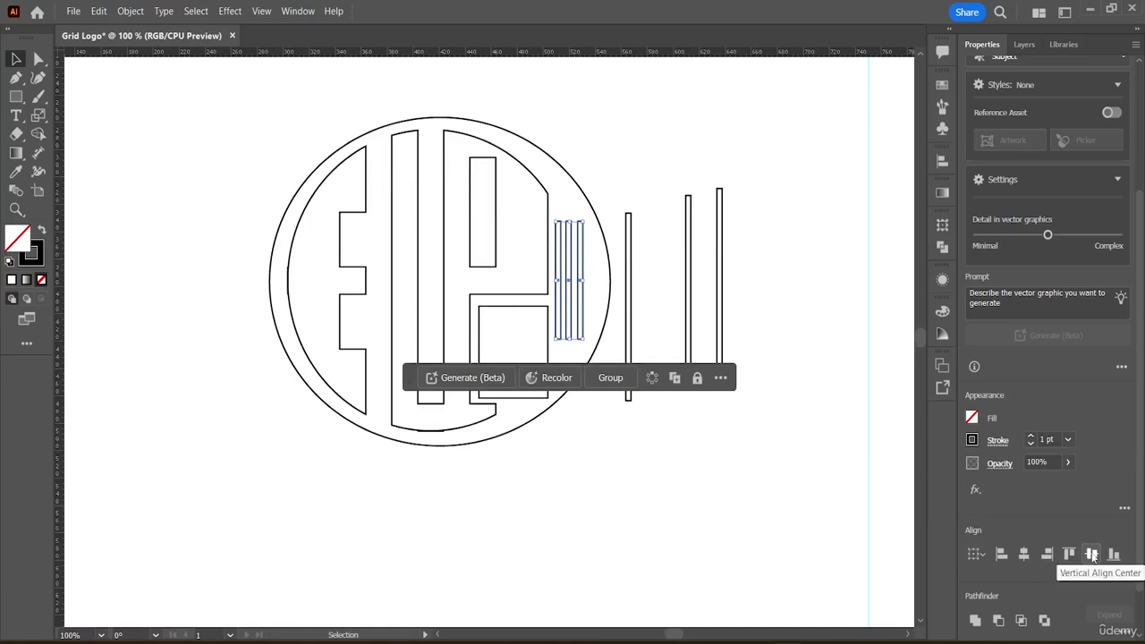
{"action": "left_click", "coordinate": [1118, 573]}
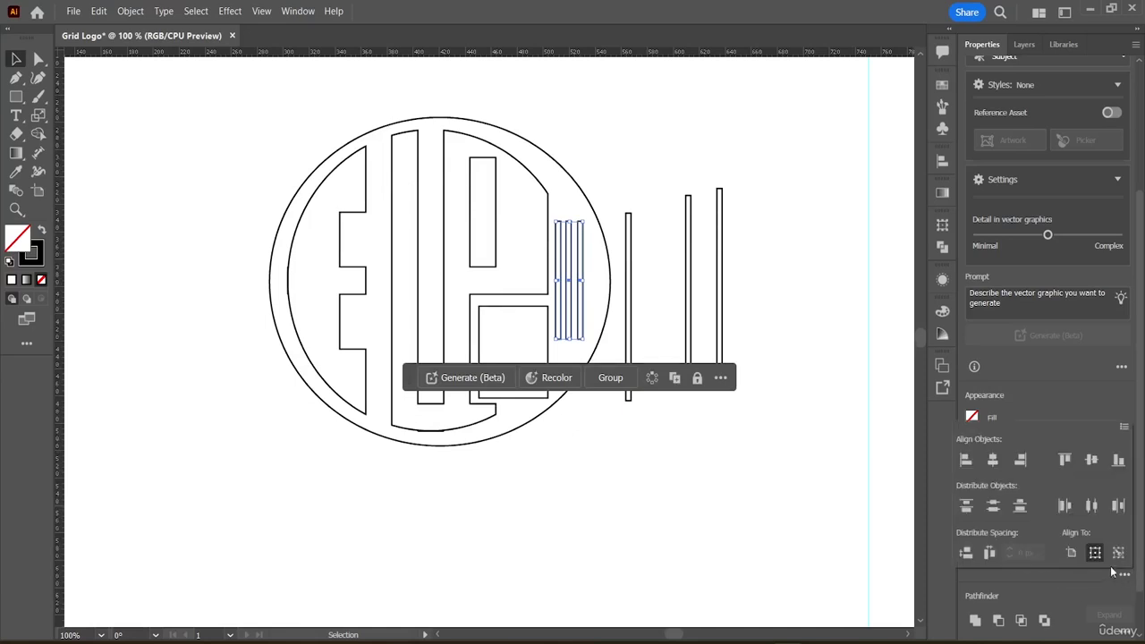
{"action": "left_click", "coordinate": [1093, 506]}
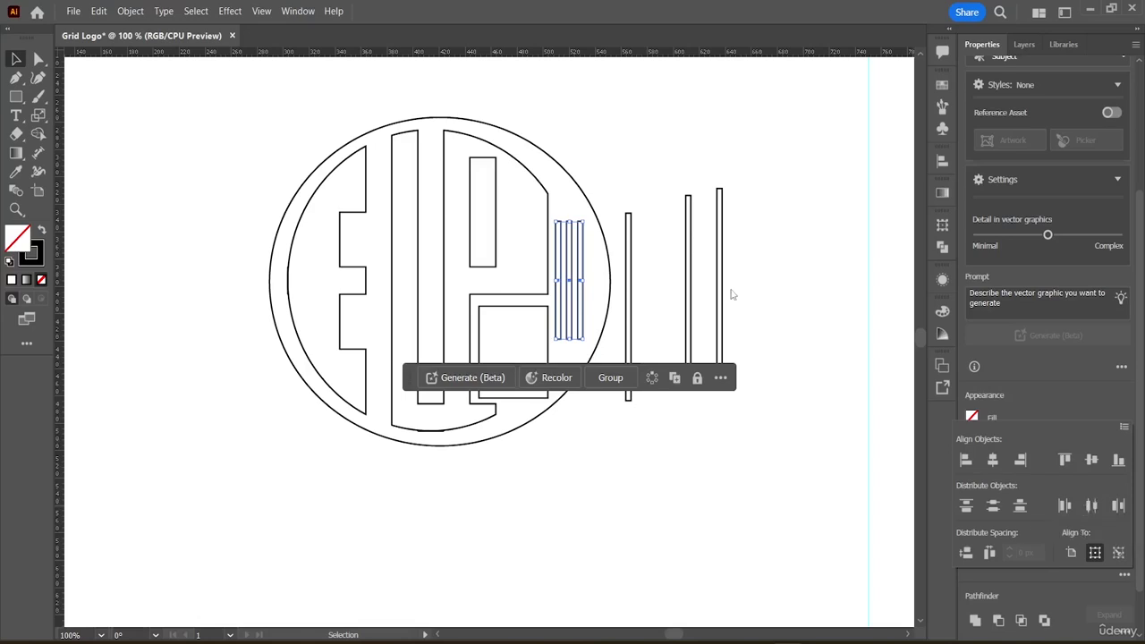
{"action": "left_click", "coordinate": [774, 276]}
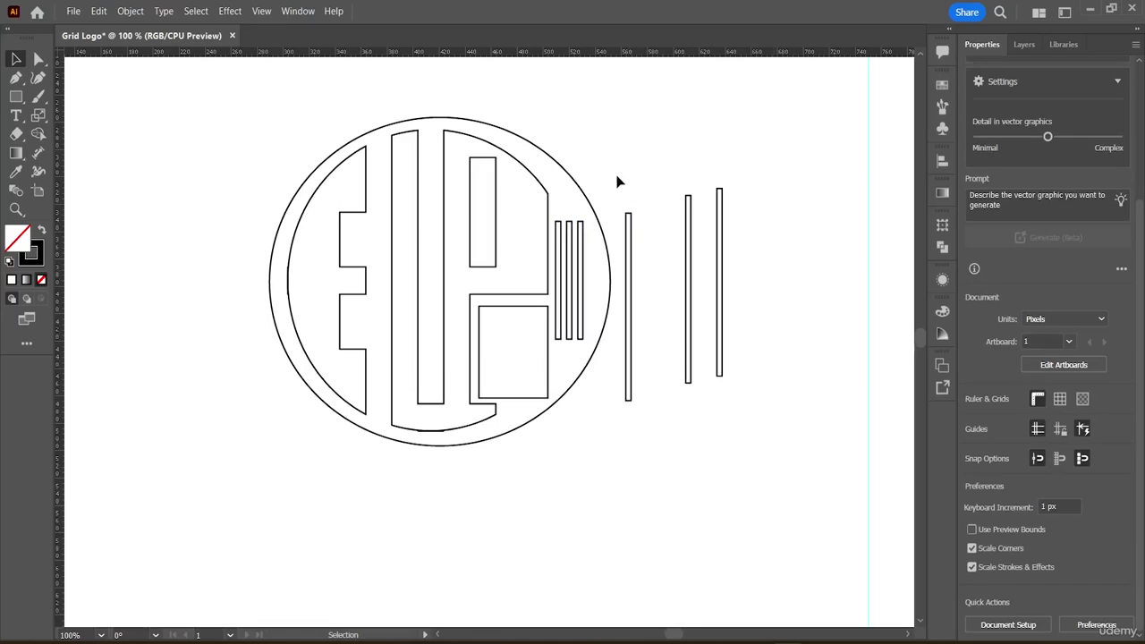
Delete the three tall bars standing outside the outer ellipse
{"action": "left_click_drag", "start_coordinate": [616, 172], "coordinate": [741, 285]}
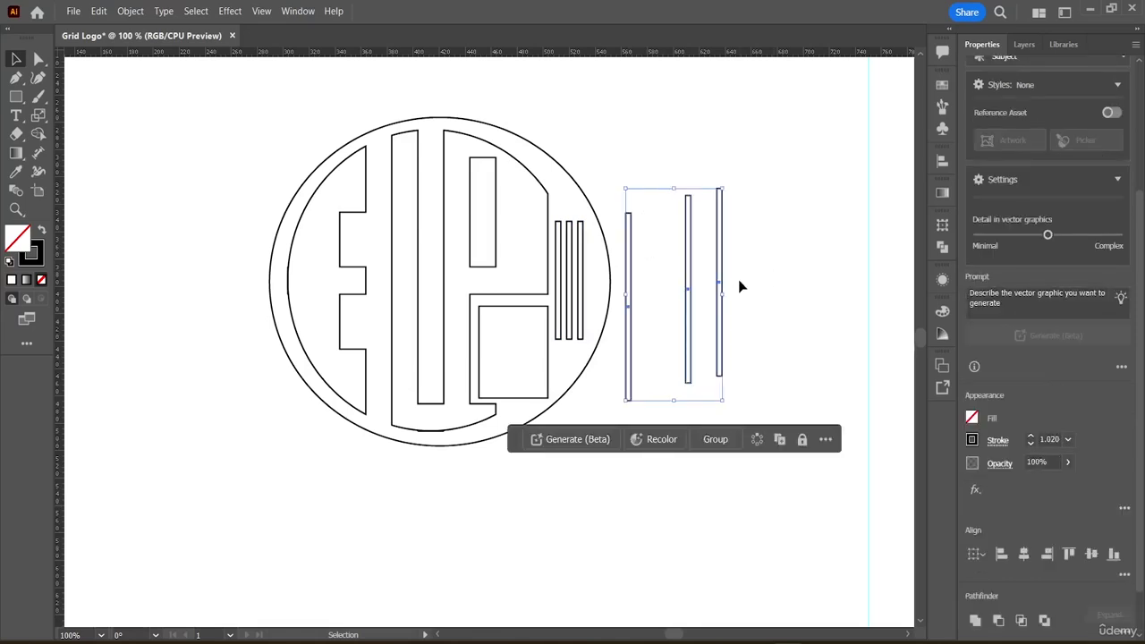
{"action": "key", "text": "Delete"}
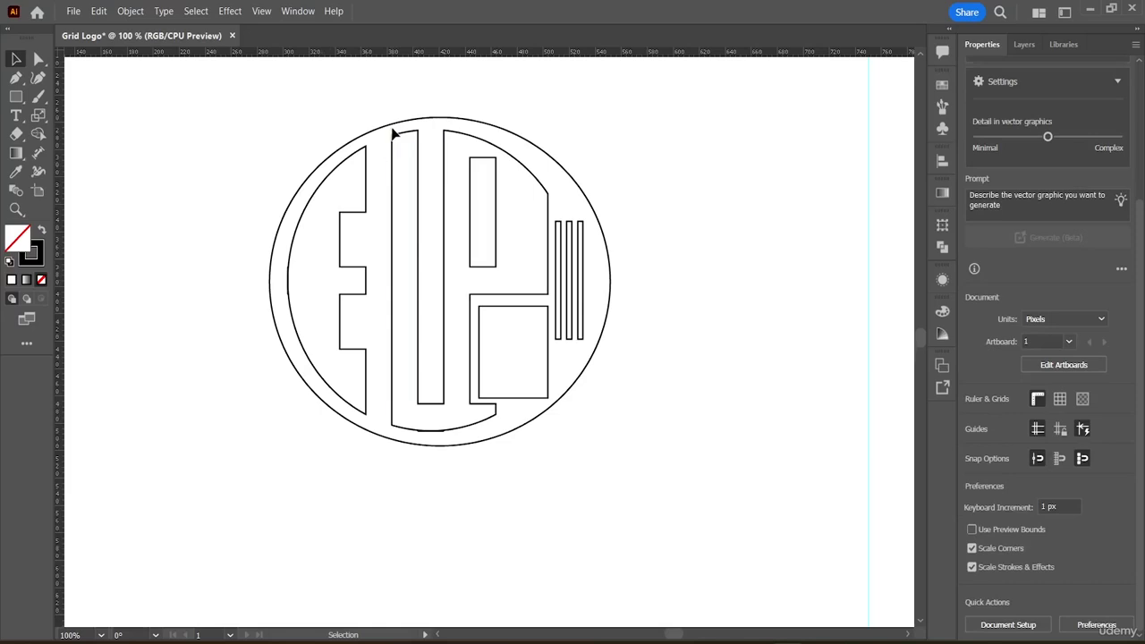
Duplicate the enclosing ellipse as a slightly larger concentric copy around it, and deselect it
{"action": "left_click", "coordinate": [392, 132]}
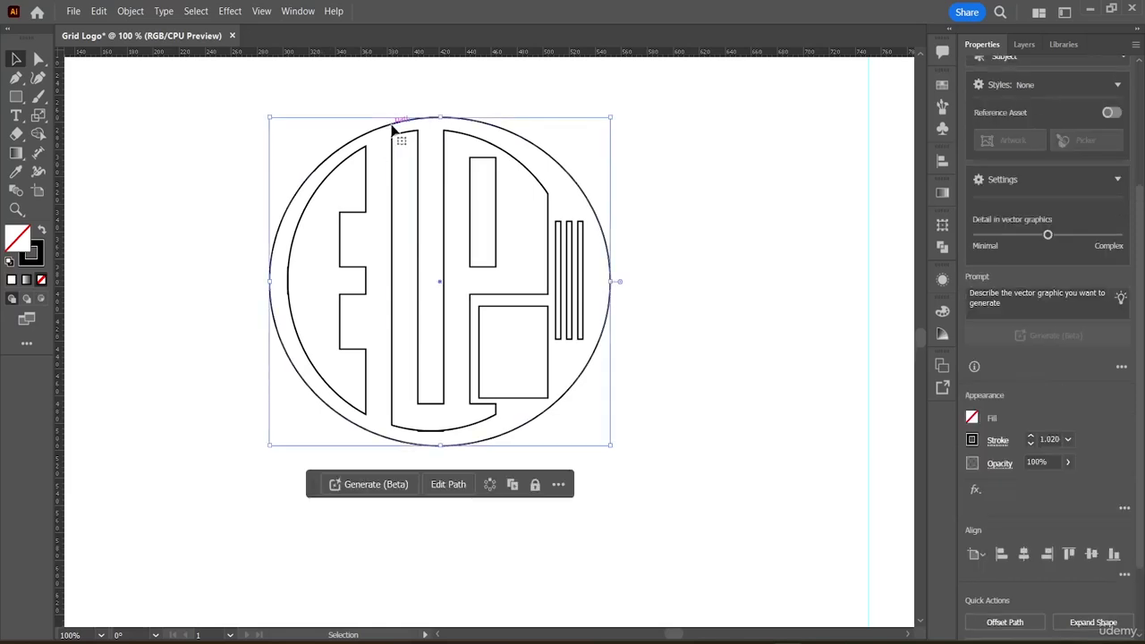
{"action": "key", "text": "a"}
{"action": "key", "text": "v"}
{"action": "key", "text": "a"}
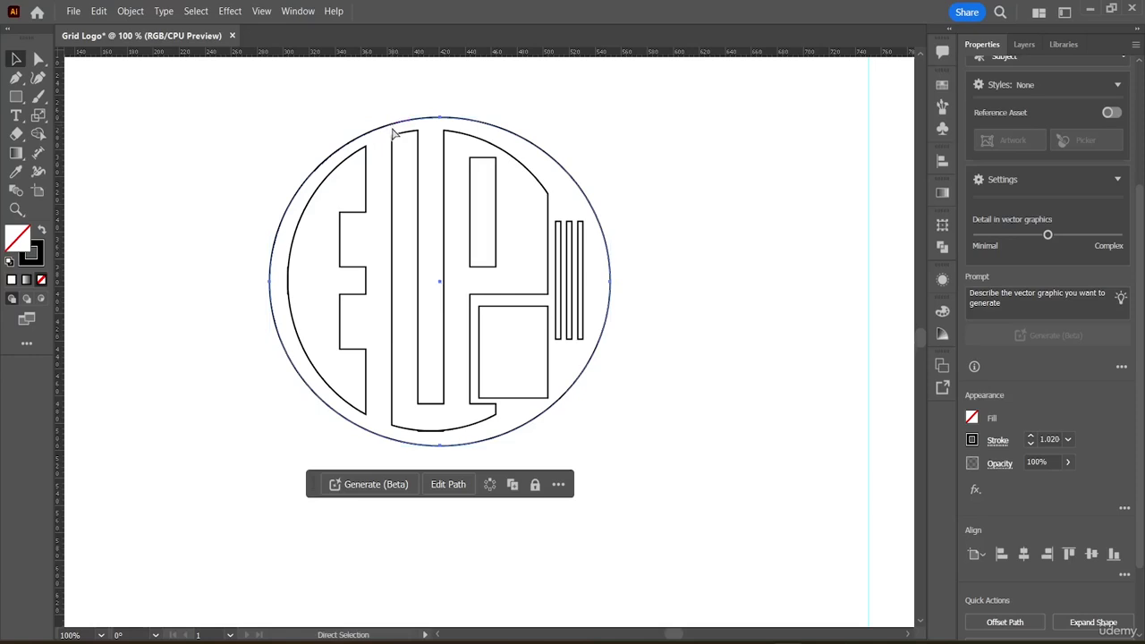
{"action": "key", "text": "v"}
{"action": "key", "text": "shift"}
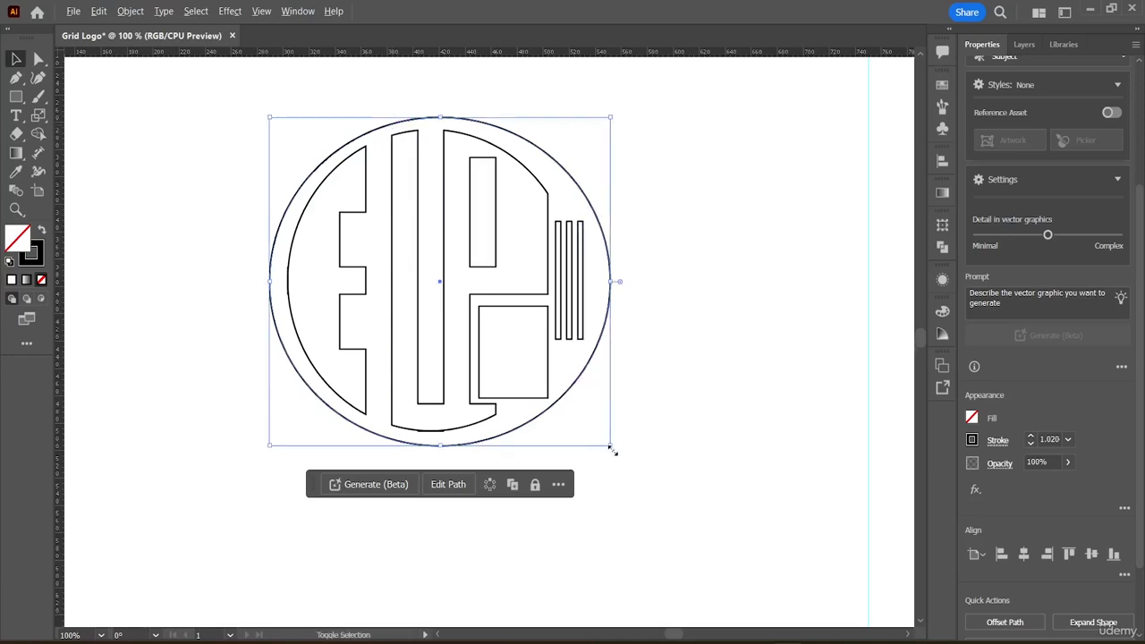
{"action": "left_click_drag", "start_coordinate": [610, 444], "coordinate": [627, 460]}
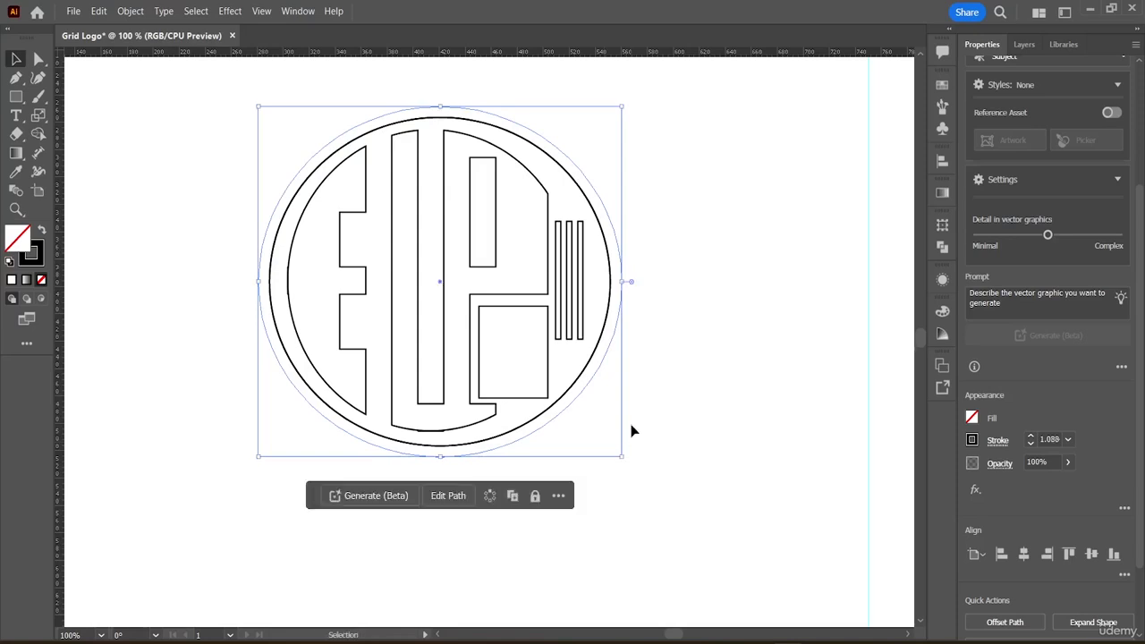
{"action": "left_click", "coordinate": [656, 349]}
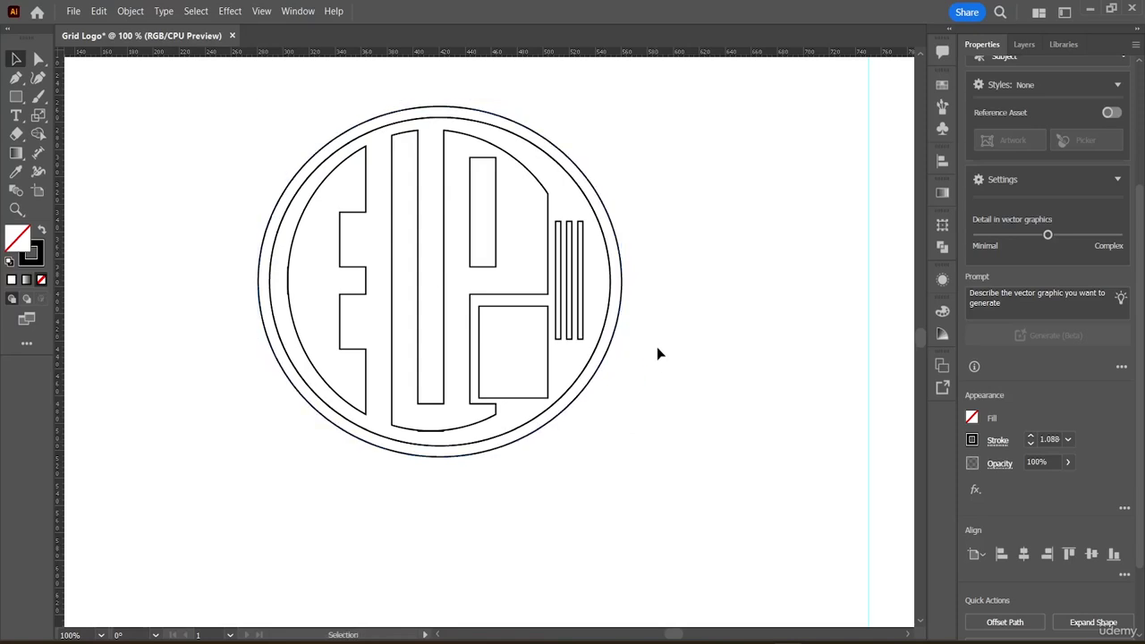
Expand the fill and stroke of both enclosing ellipses into shapes, and deselect them
{"action": "left_click", "coordinate": [593, 383]}
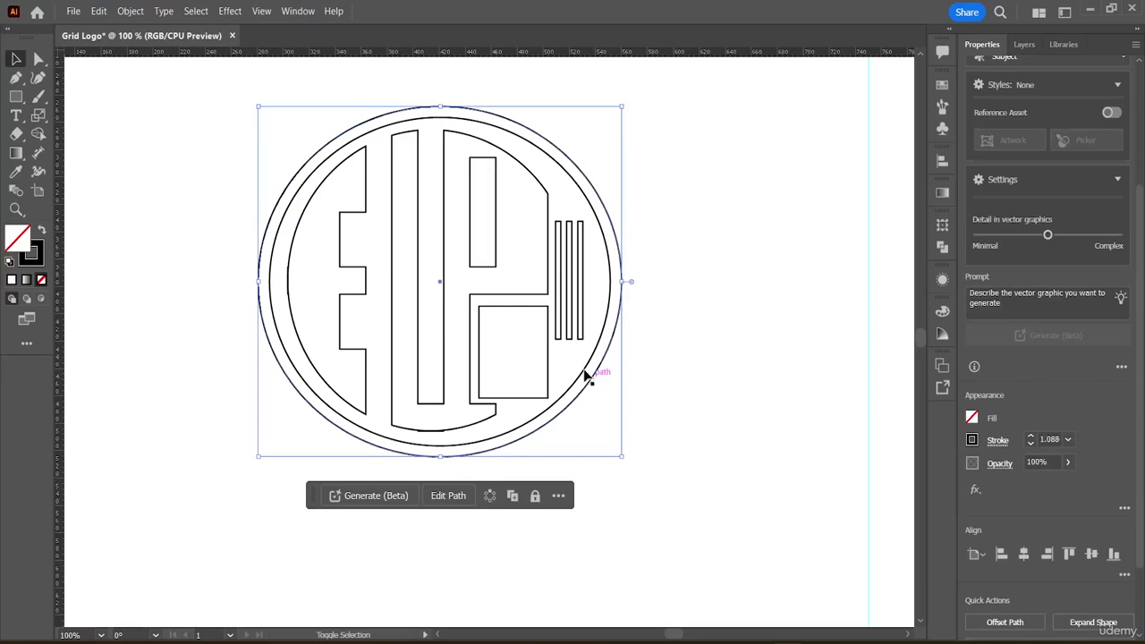
{"action": "left_click", "coordinate": [583, 375], "text": "shift"}
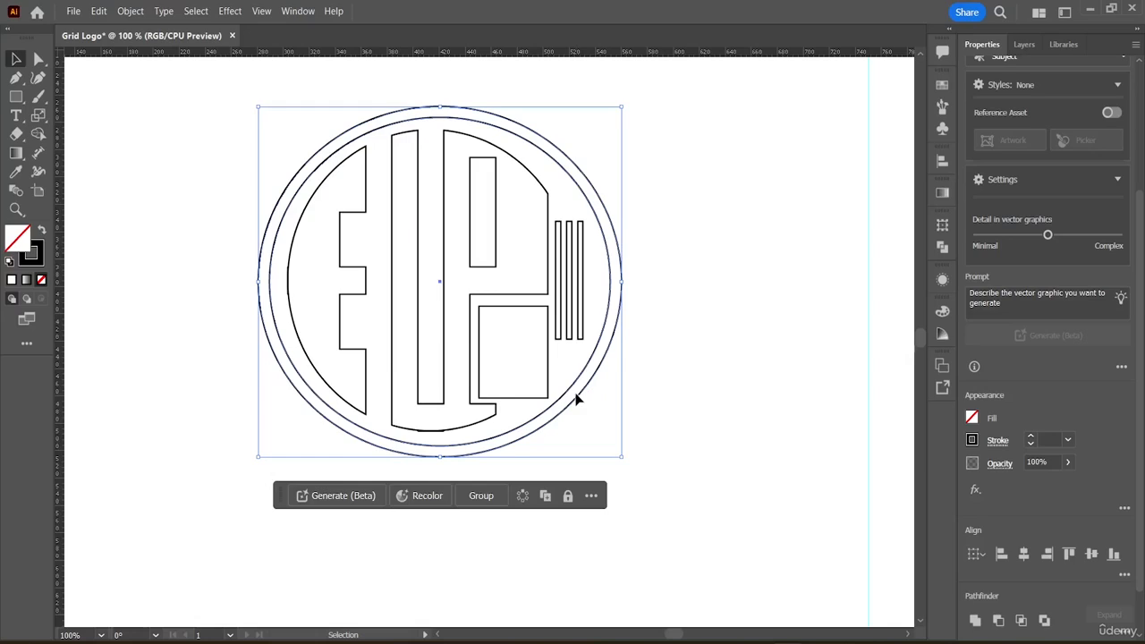
{"action": "left_click", "coordinate": [74, 12]}
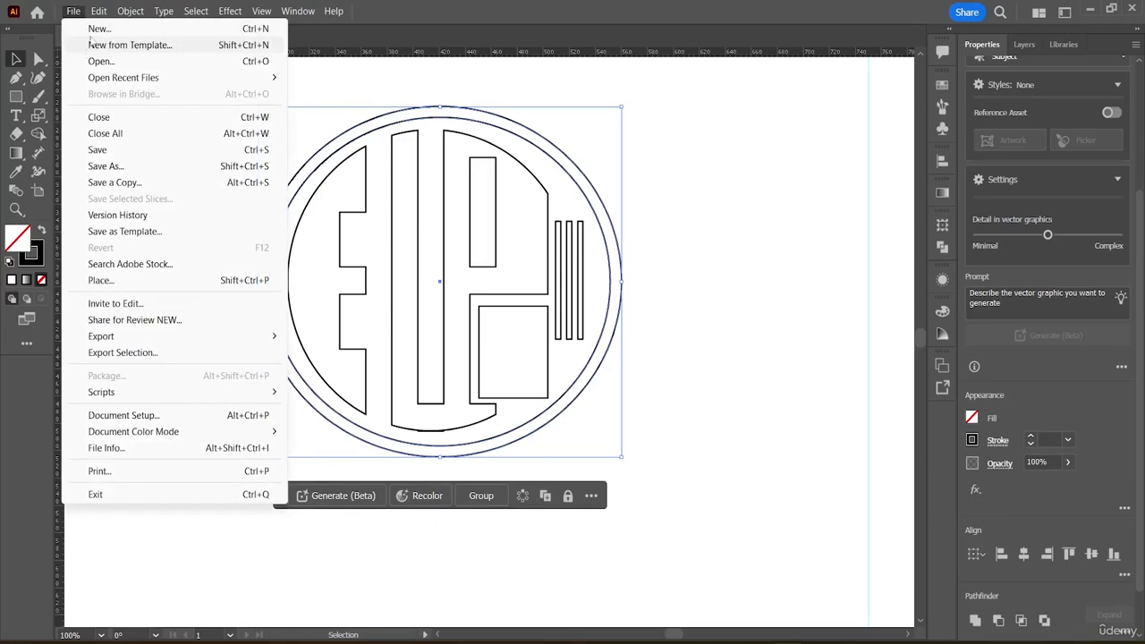
{"action": "left_click", "coordinate": [133, 11]}
{"action": "left_click", "coordinate": [126, 12]}
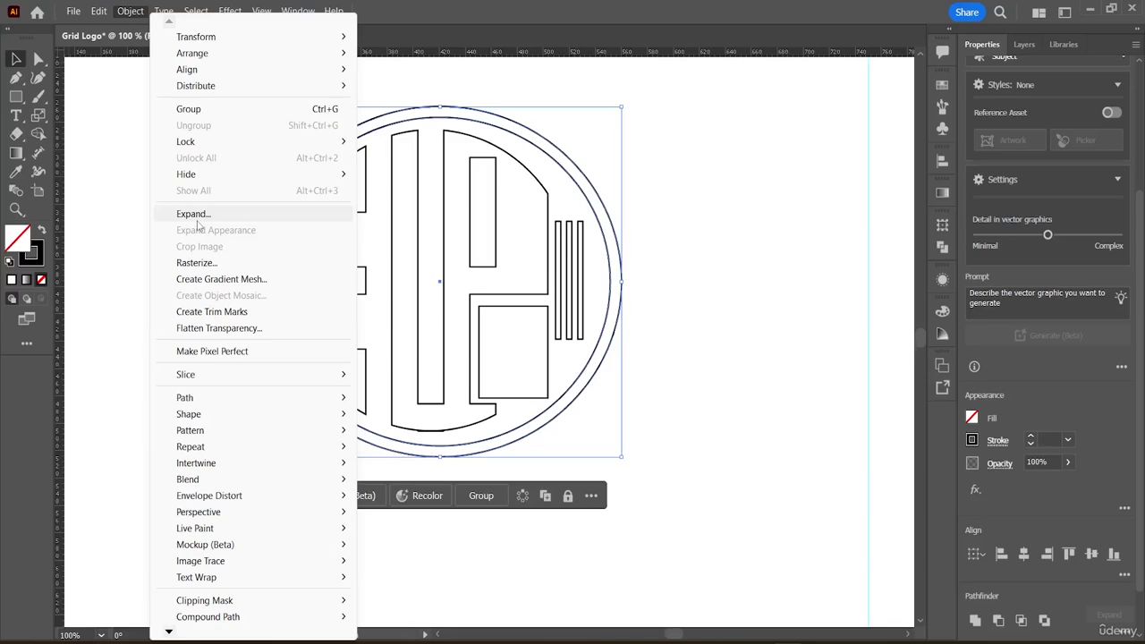
{"action": "left_click", "coordinate": [196, 219]}
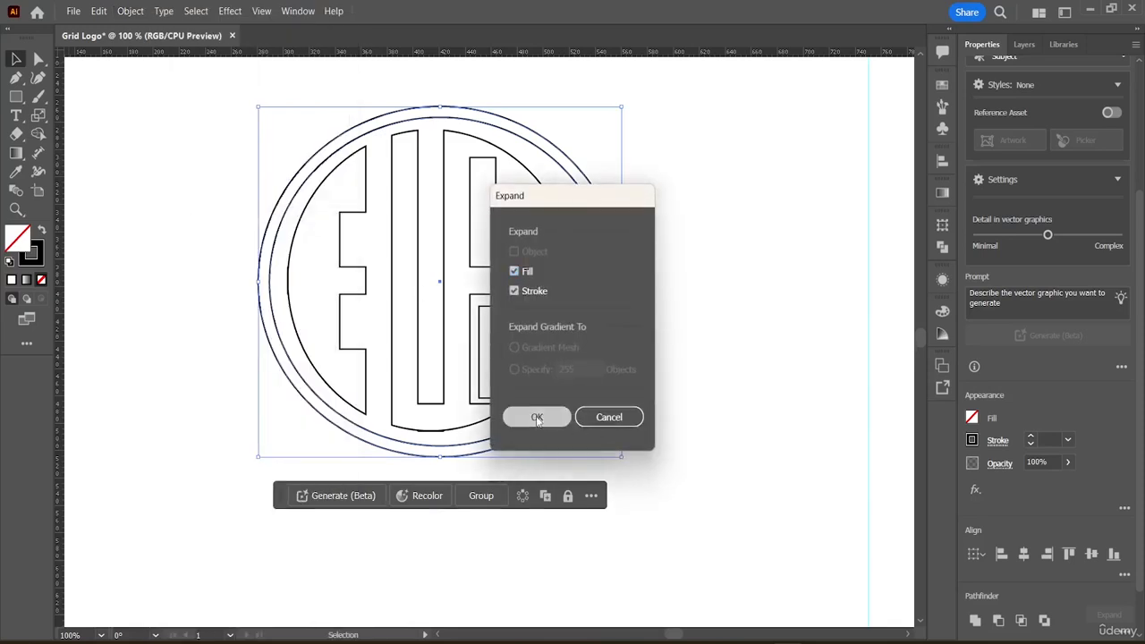
{"action": "left_click", "coordinate": [537, 419]}
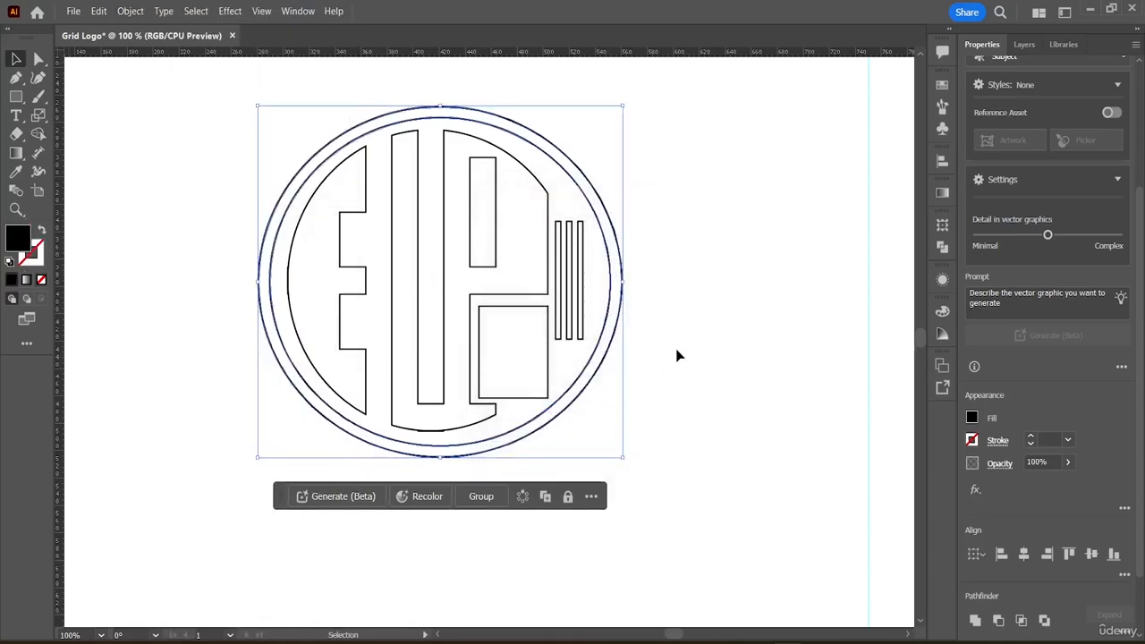
{"action": "left_click", "coordinate": [713, 342]}
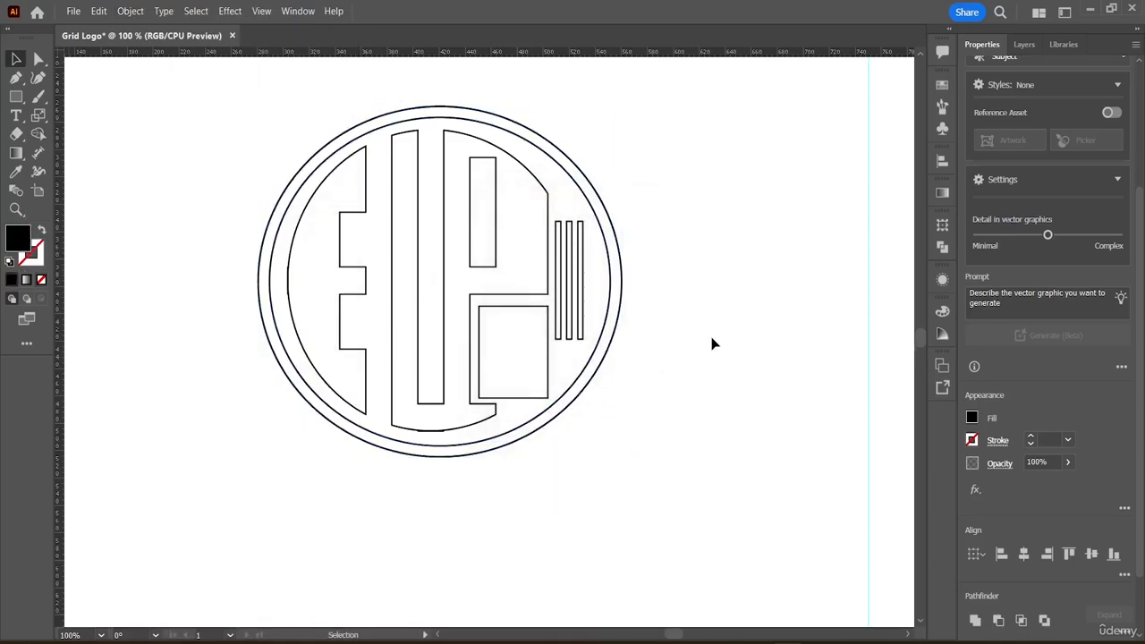
Give the outermost ring a 2 pt black stroke, and deselect it
{"action": "left_click", "coordinate": [591, 383]}
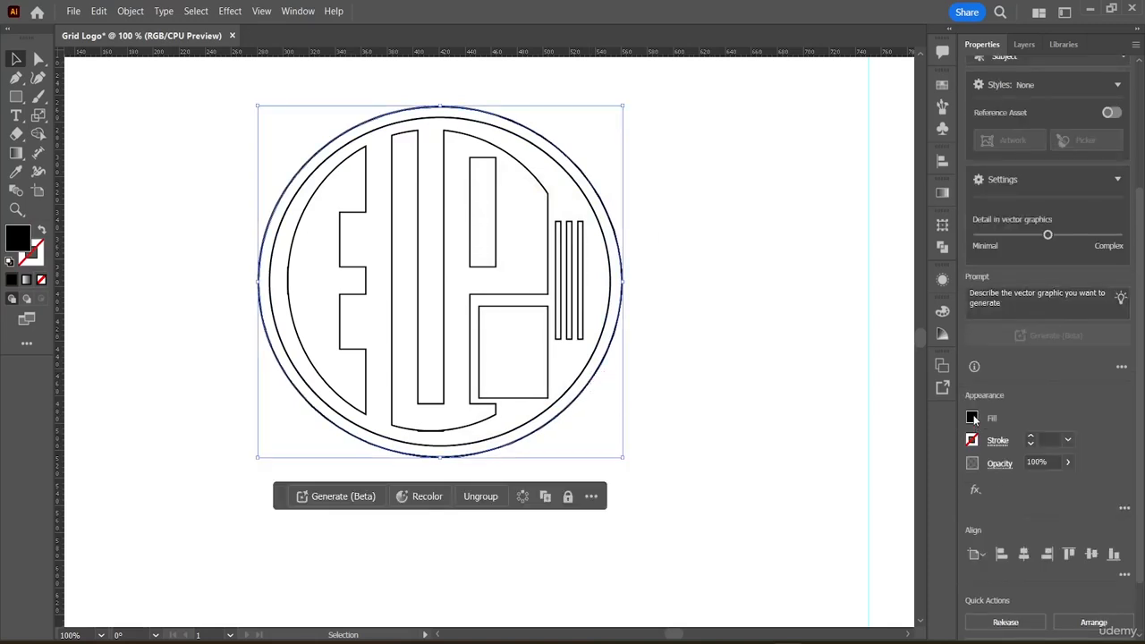
{"action": "left_click", "coordinate": [1032, 439]}
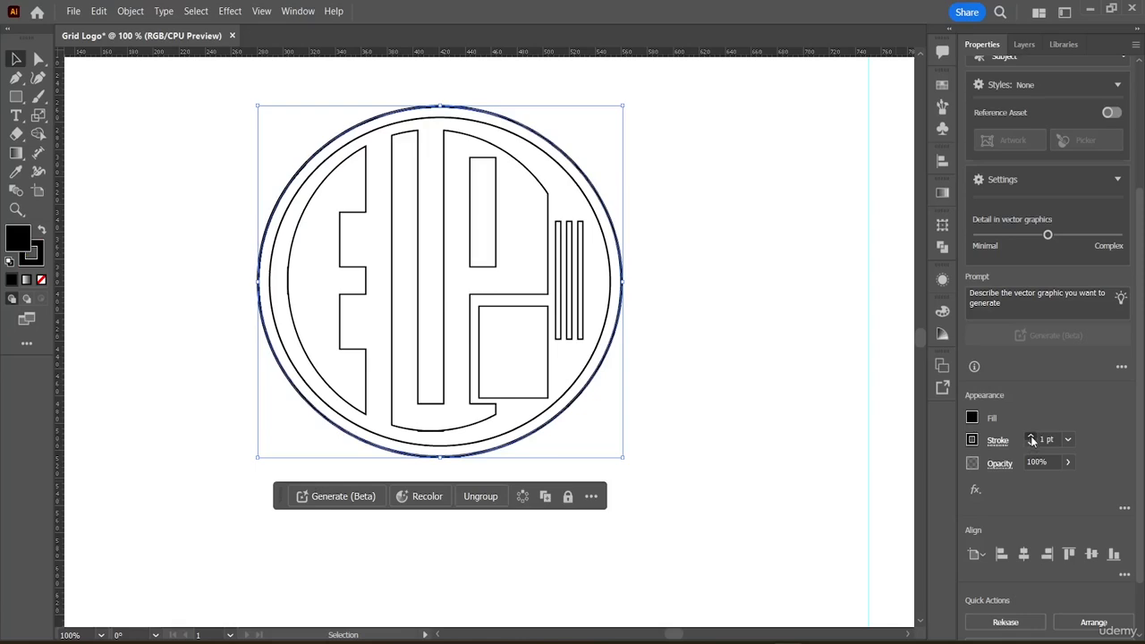
{"action": "left_click", "coordinate": [1032, 440]}
{"action": "left_click", "coordinate": [1031, 440]}
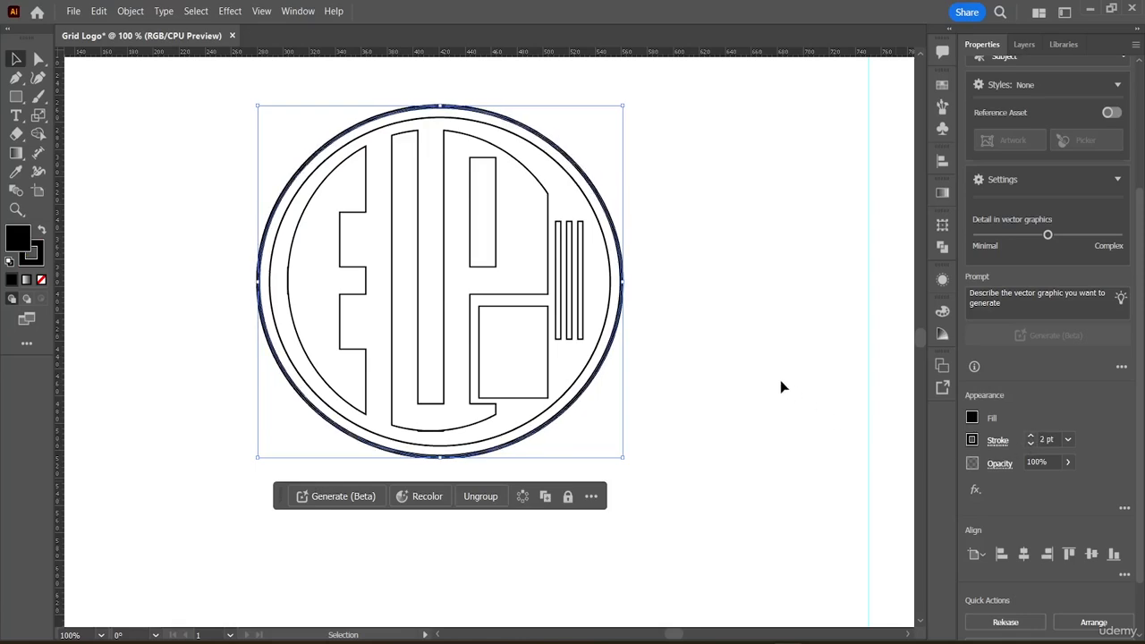
{"action": "left_click", "coordinate": [693, 317]}
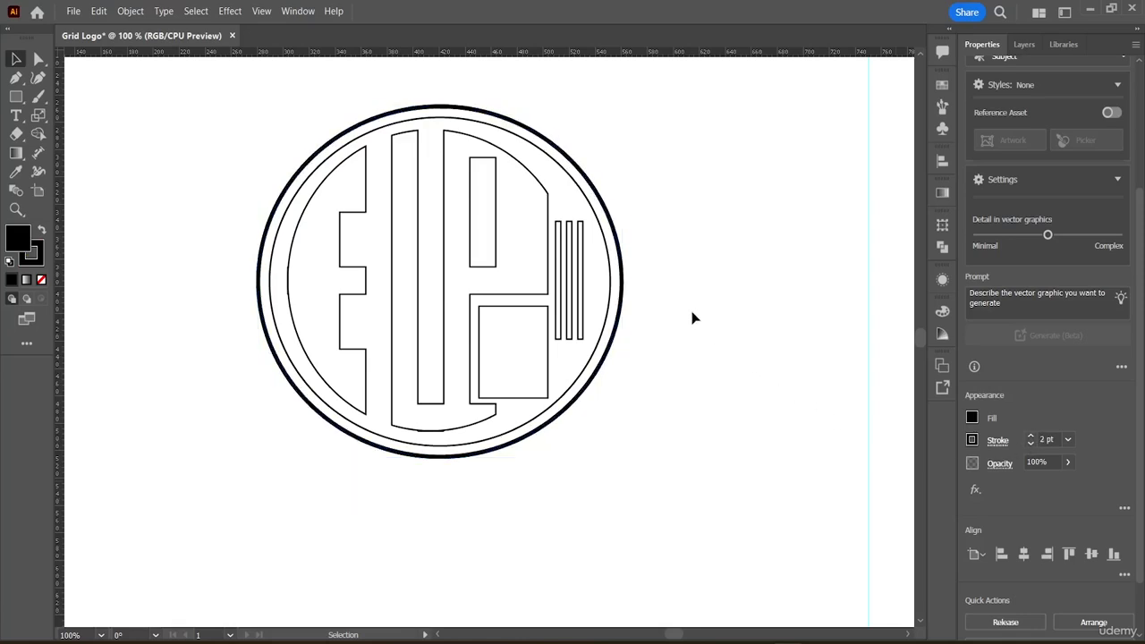
Fill the E-shaped segment with the light tan swatch R=199 G=178 B=153
{"action": "left_click", "coordinate": [304, 224]}
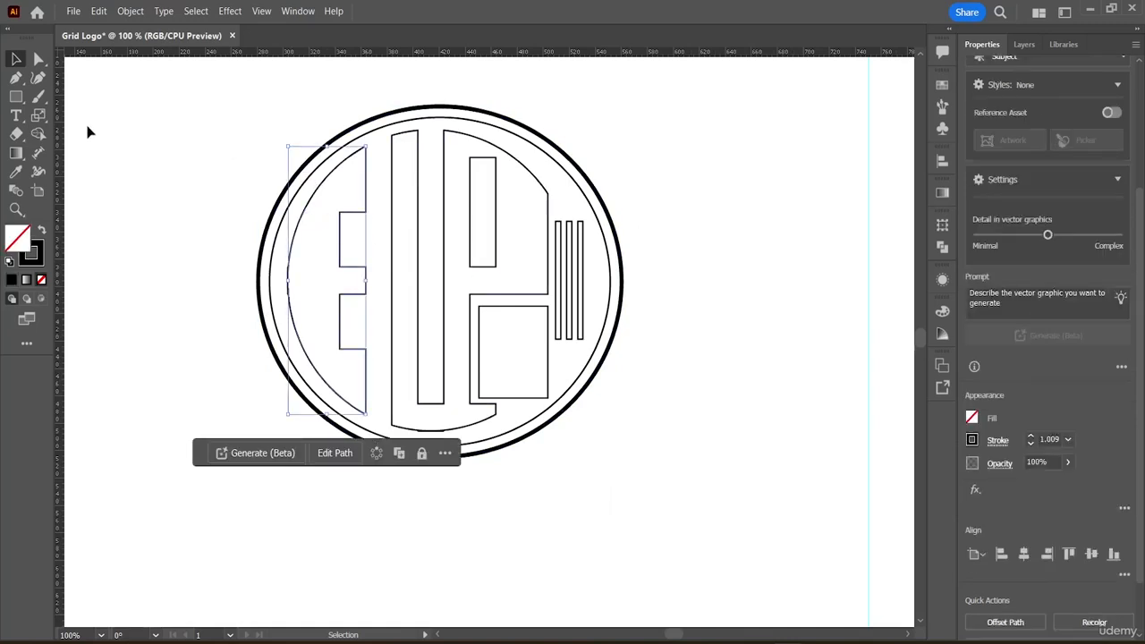
{"action": "left_click", "coordinate": [942, 85]}
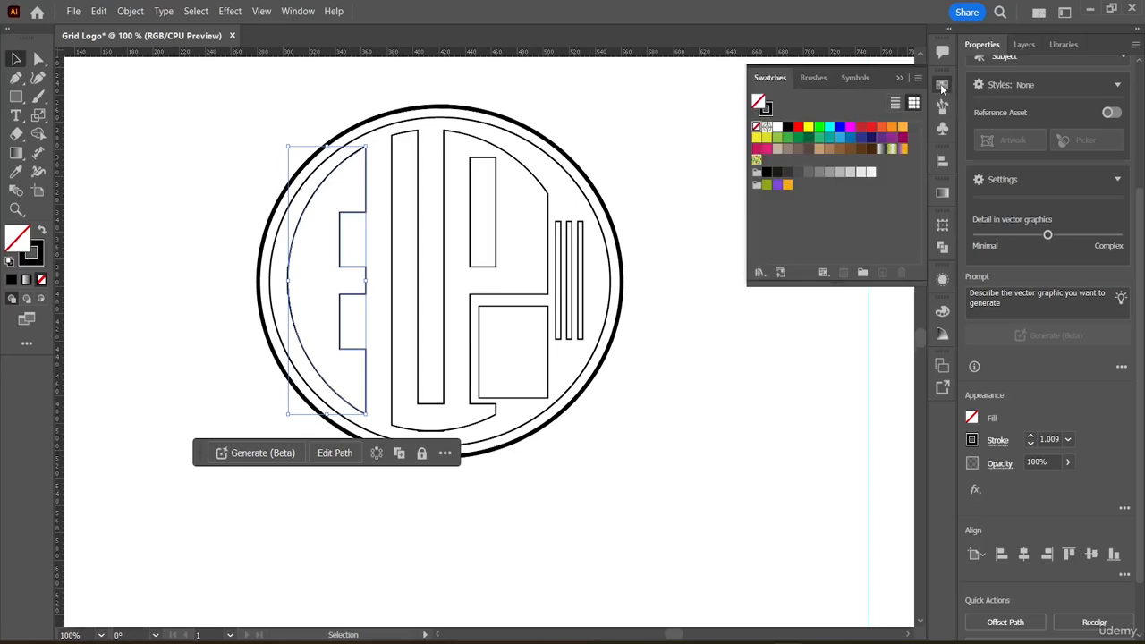
{"action": "left_click", "coordinate": [778, 149]}
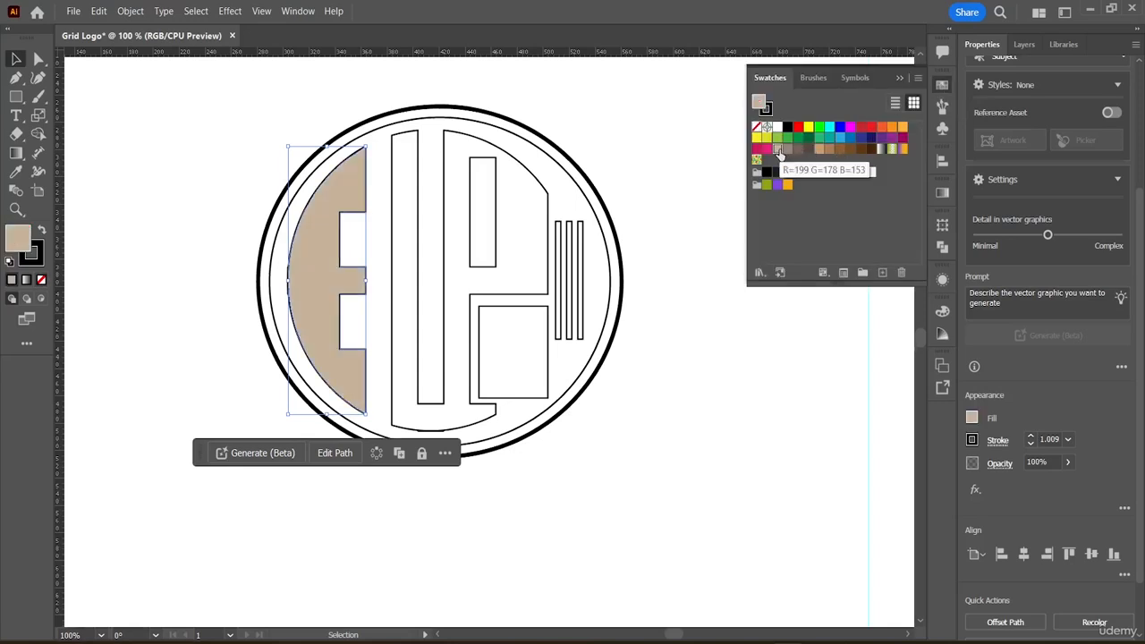
Fill the merged letter shape with a medium-dark brown swatch and the rectangle below the P with medium grey
{"action": "left_click", "coordinate": [392, 231]}
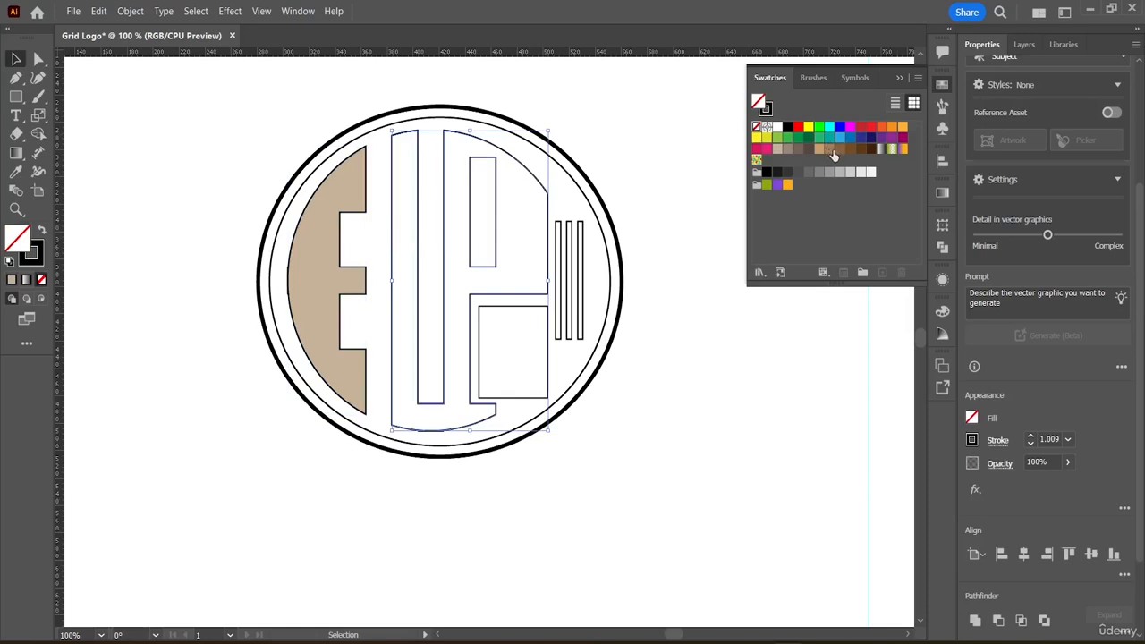
{"action": "left_click", "coordinate": [850, 150]}
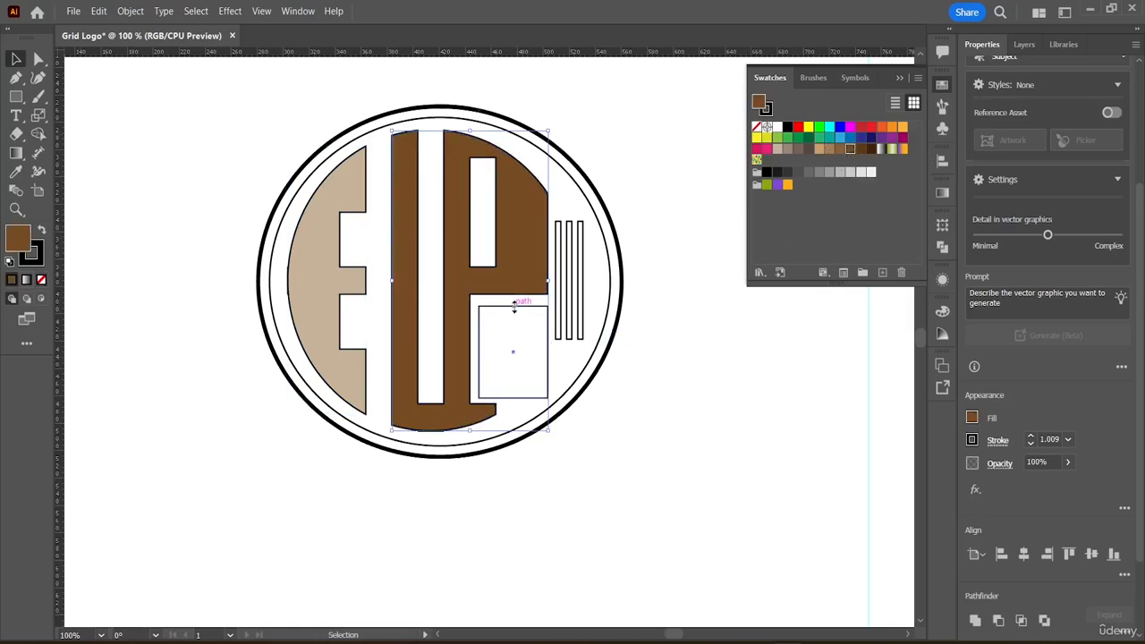
{"action": "left_click", "coordinate": [512, 310]}
{"action": "left_click", "coordinate": [831, 173]}
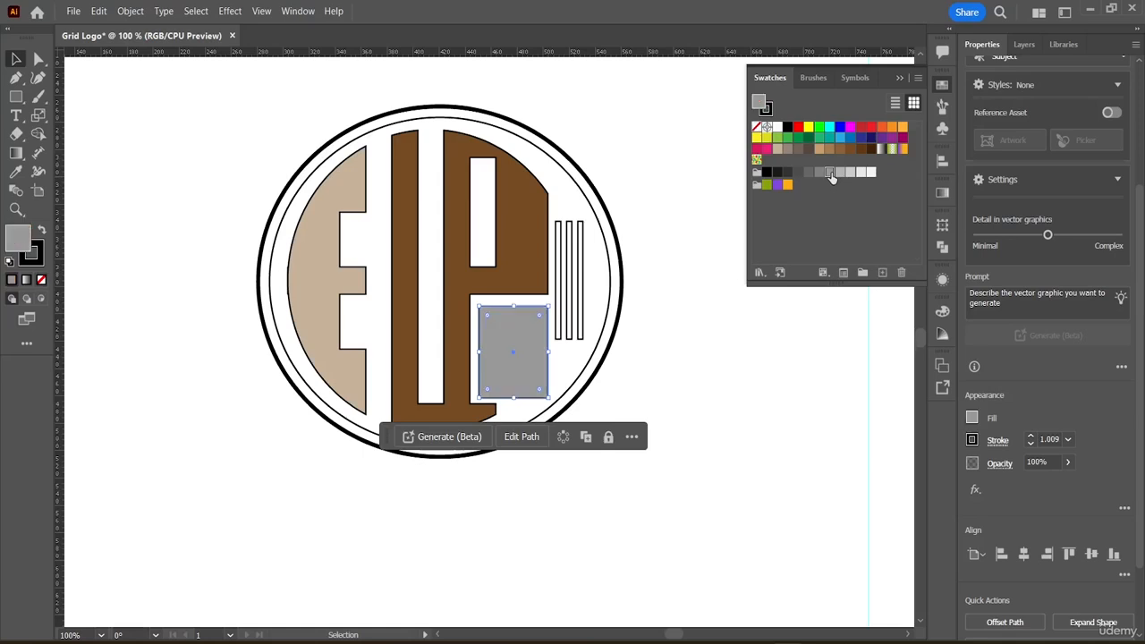
Fill the thin bar nearest the P with the same light tan swatch as the E shape
{"action": "left_click", "coordinate": [559, 266]}
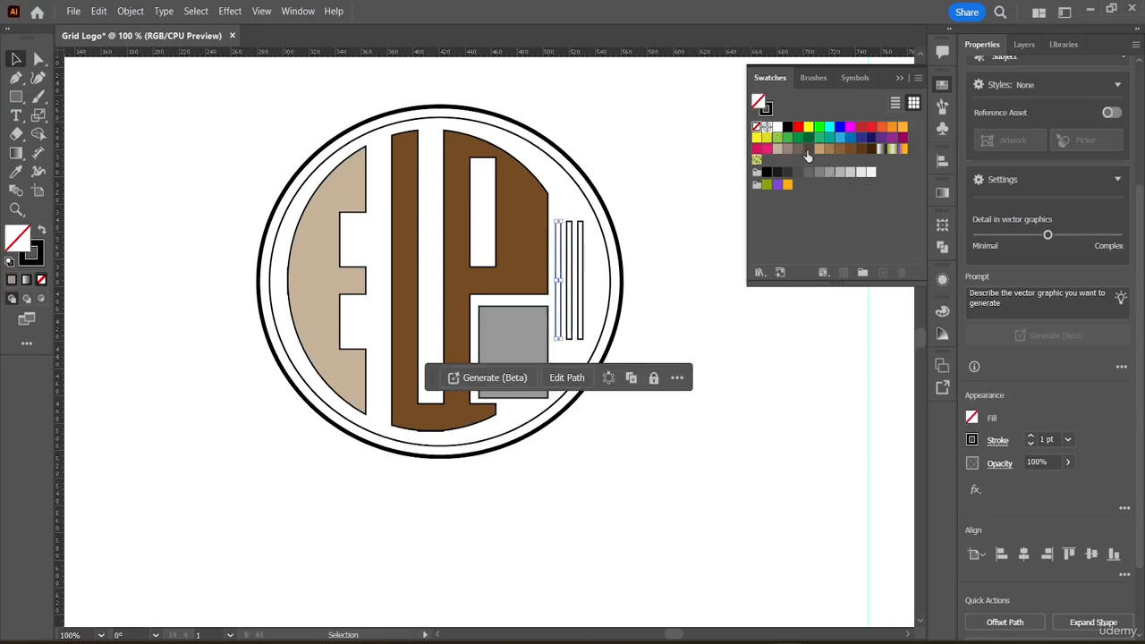
{"action": "left_click", "coordinate": [777, 148]}
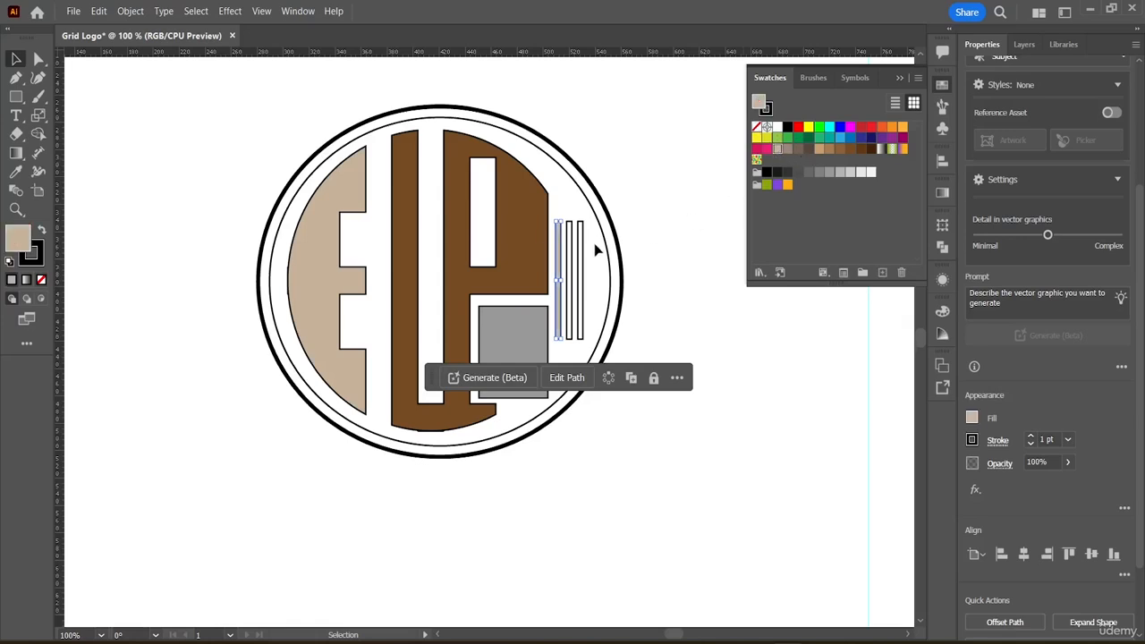
{"action": "left_click", "coordinate": [16, 172]}
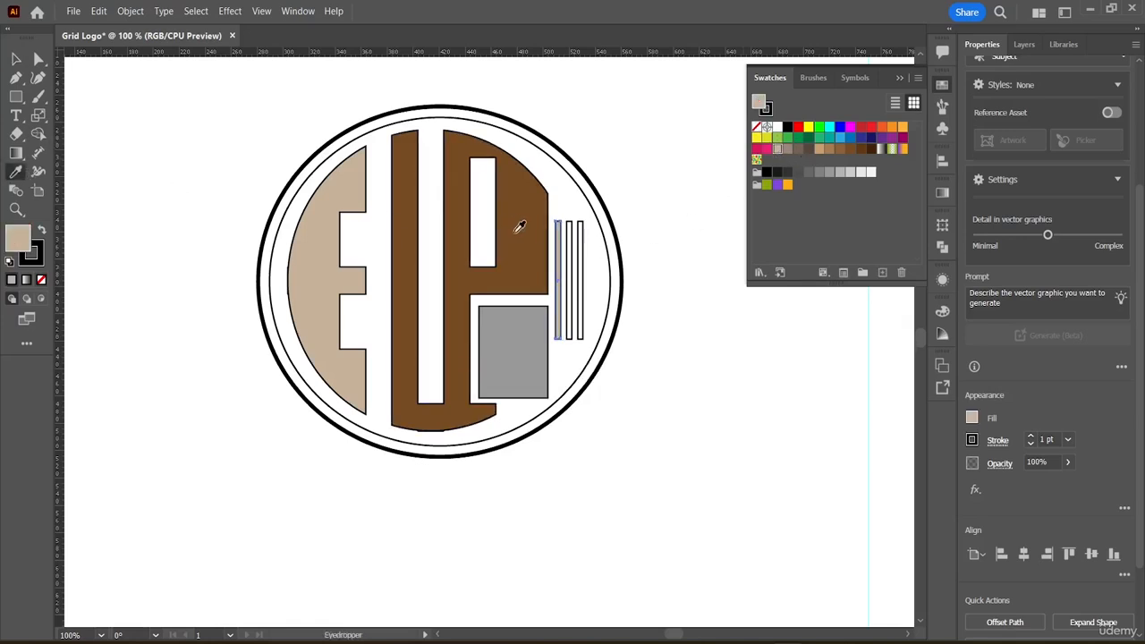
{"action": "left_click", "coordinate": [579, 231]}
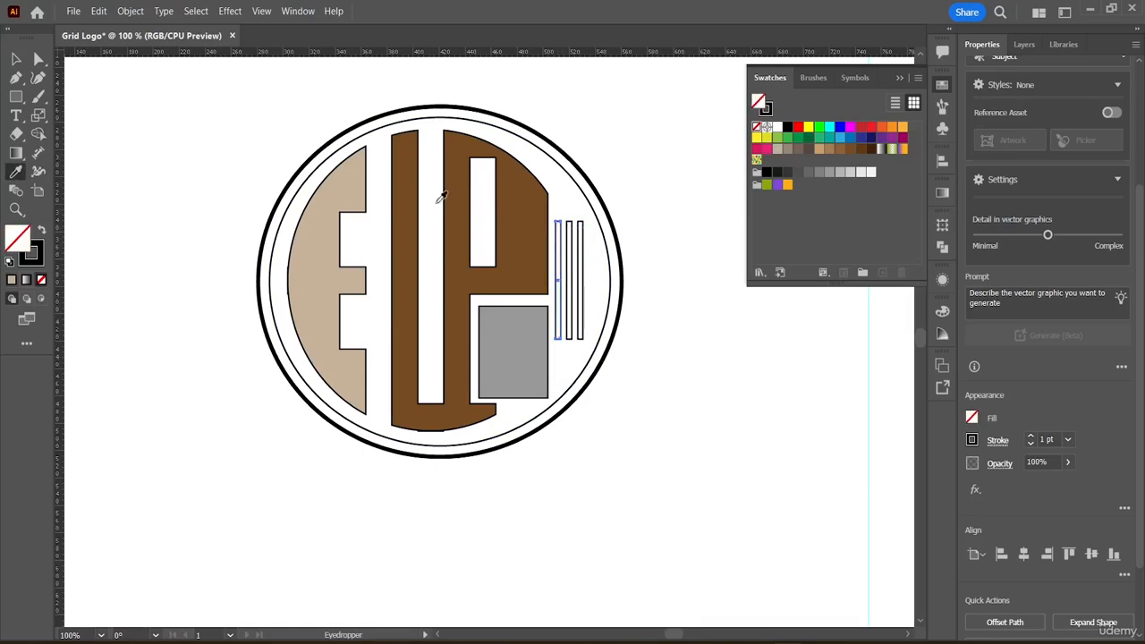
{"action": "left_click", "coordinate": [14, 59]}
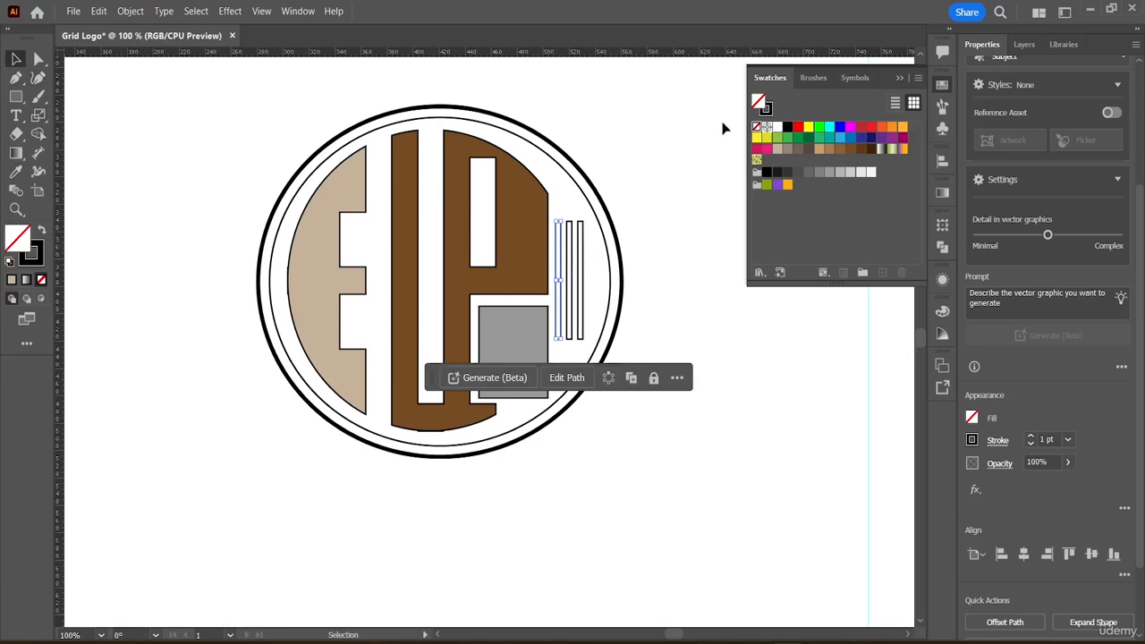
{"action": "left_click", "coordinate": [778, 149]}
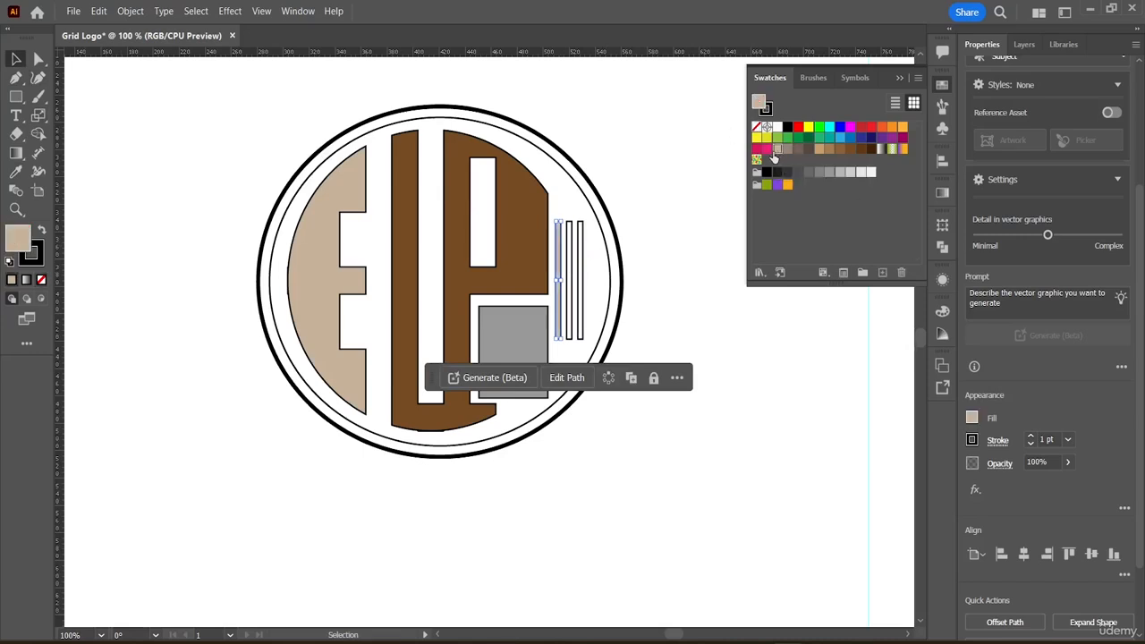
Fill the other two thin bars with the grey-brown swatch next to the light tan one, and deselect them
{"action": "left_click", "coordinate": [569, 255]}
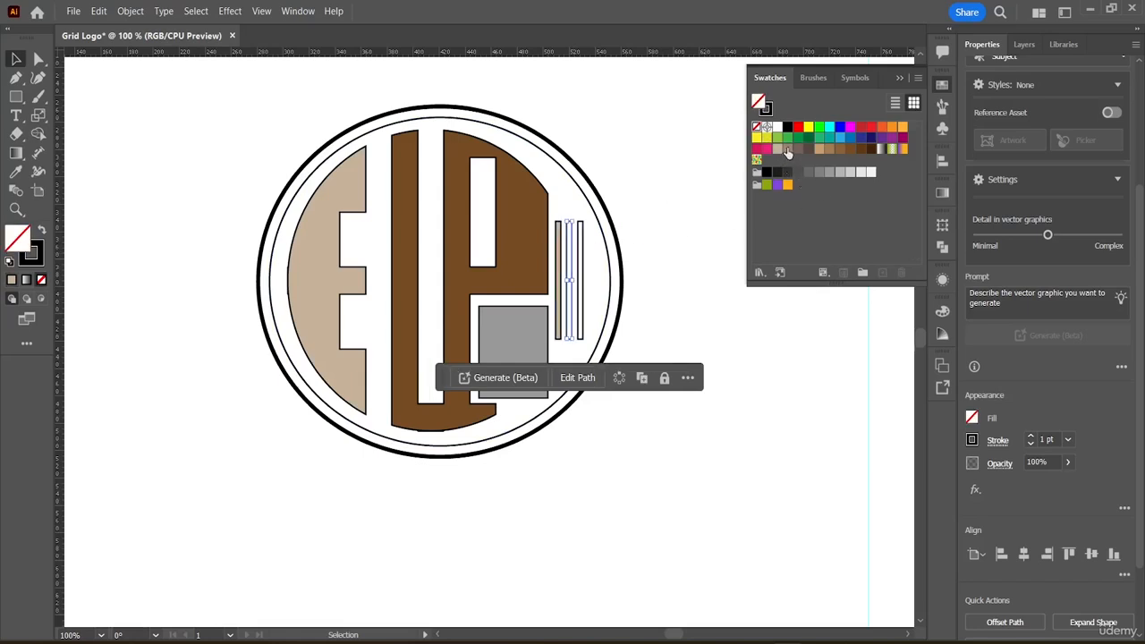
{"action": "left_click", "coordinate": [787, 151]}
{"action": "left_click", "coordinate": [581, 259]}
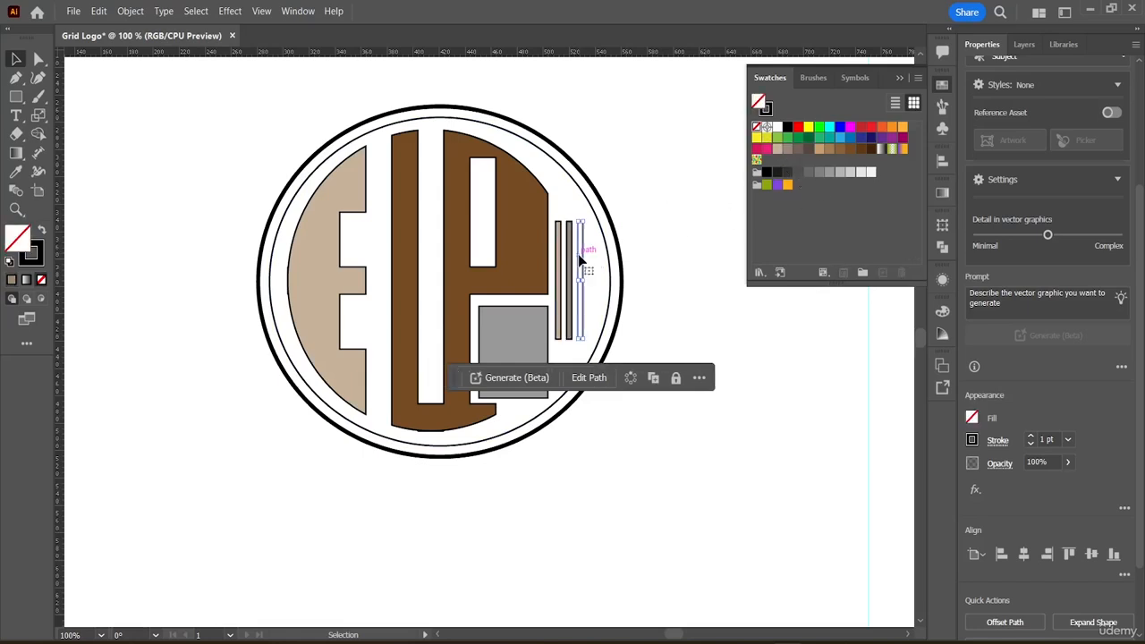
{"action": "left_click", "coordinate": [787, 152]}
{"action": "left_click", "coordinate": [671, 270]}
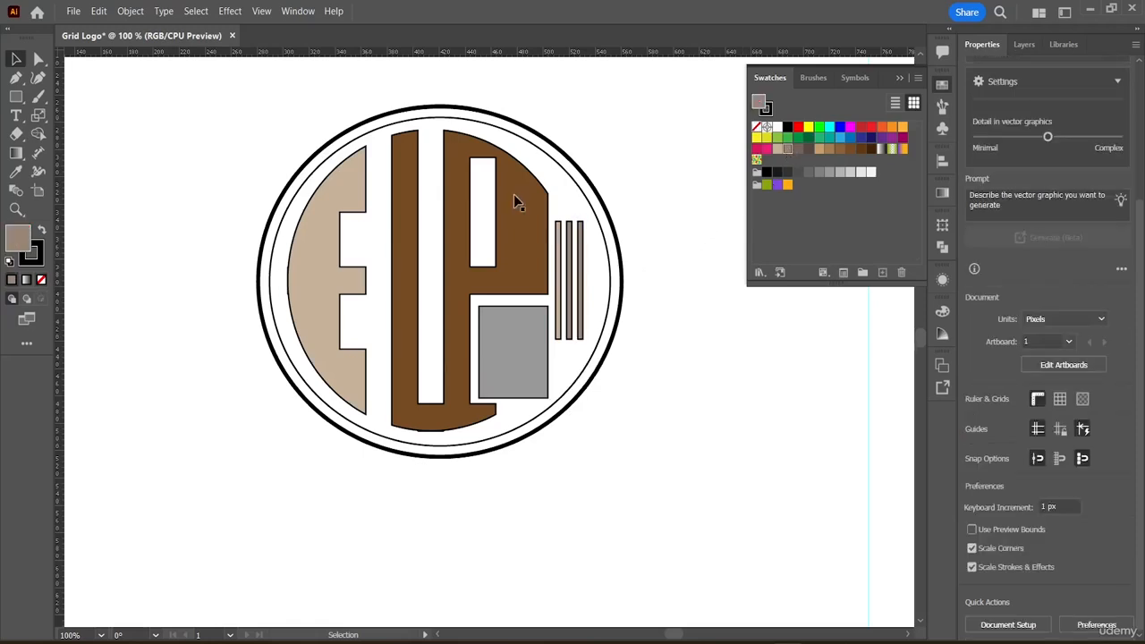
Give the inner enclosing ring a red stroke of 2 pt with no fill
{"action": "left_click", "coordinate": [491, 127]}
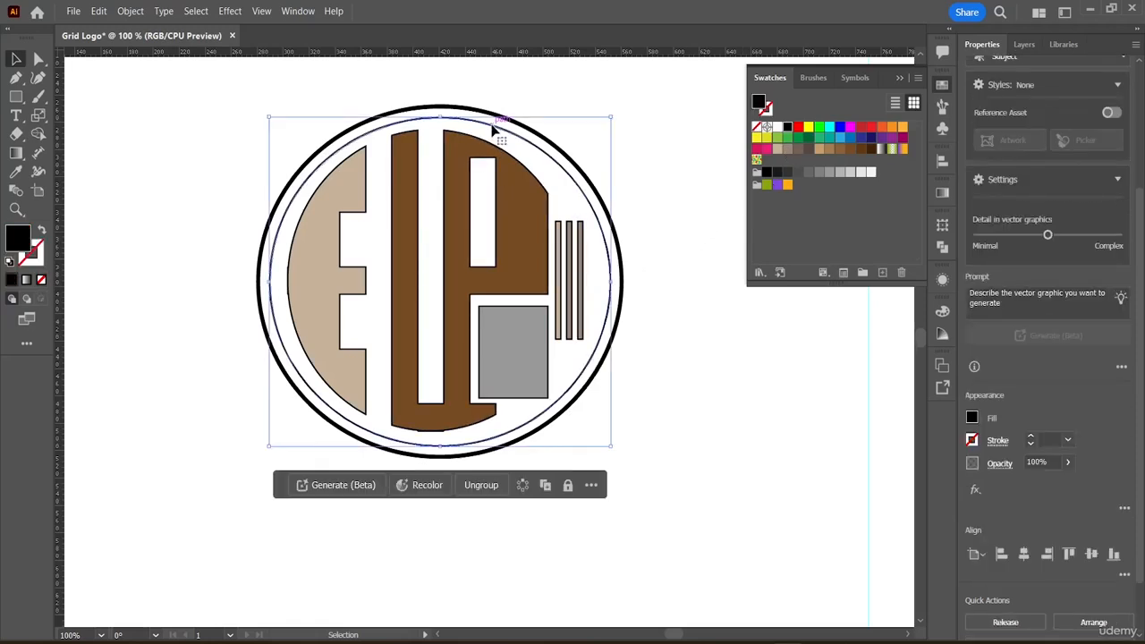
{"action": "left_click", "coordinate": [861, 130]}
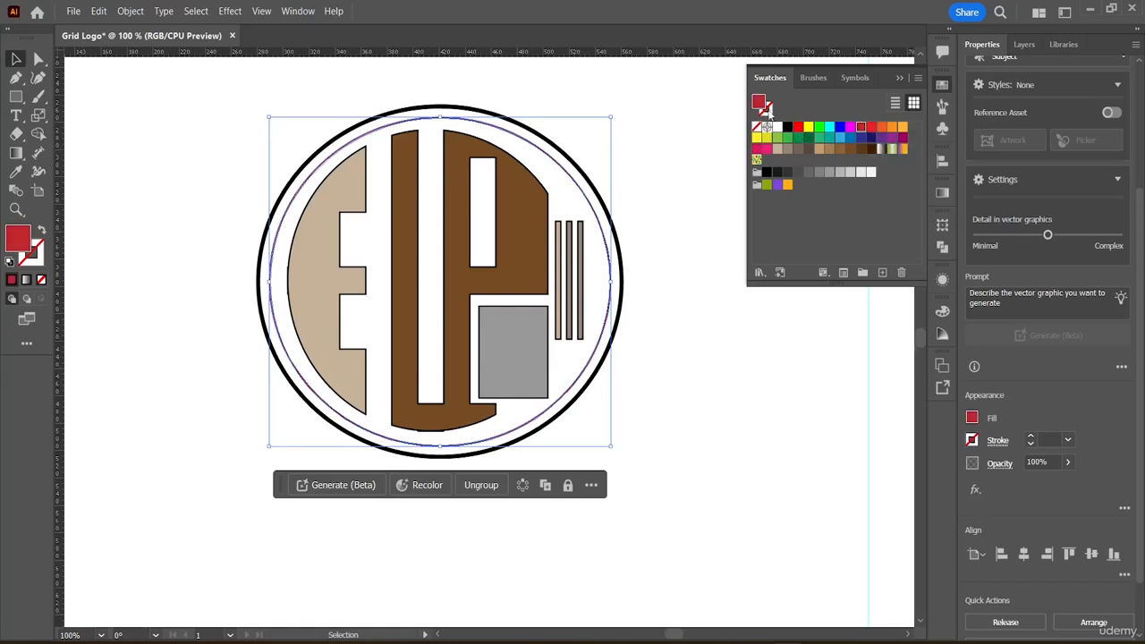
{"action": "left_click", "coordinate": [41, 235]}
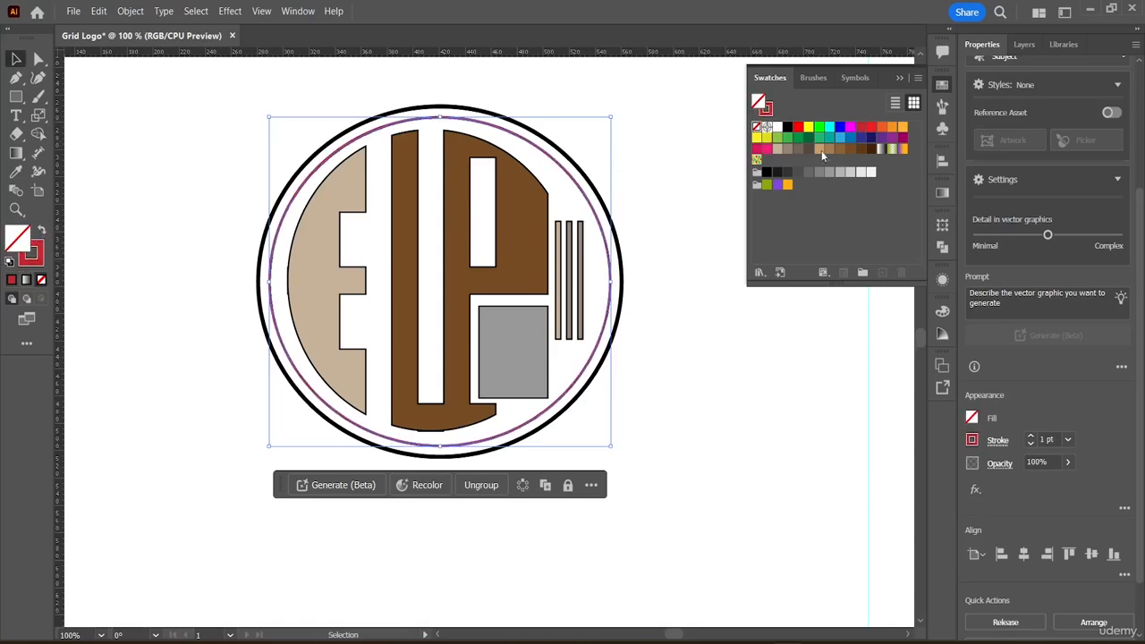
{"action": "left_click", "coordinate": [1030, 436]}
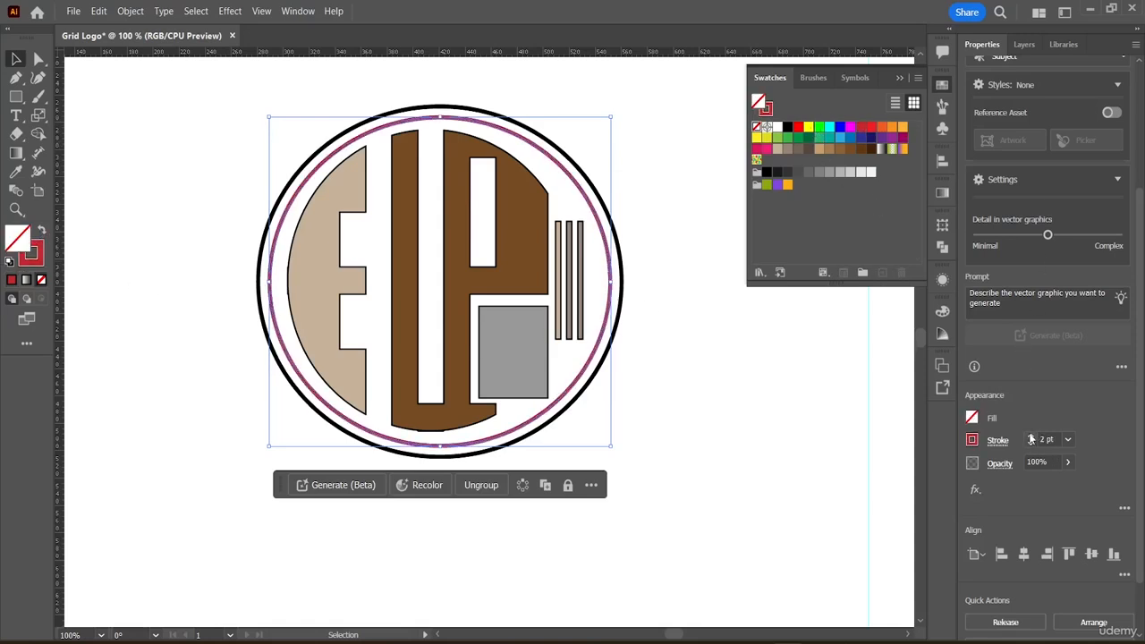
Set the inner red ring's stroke to 3 pt and deselect the ring
{"action": "left_click", "coordinate": [1030, 437]}
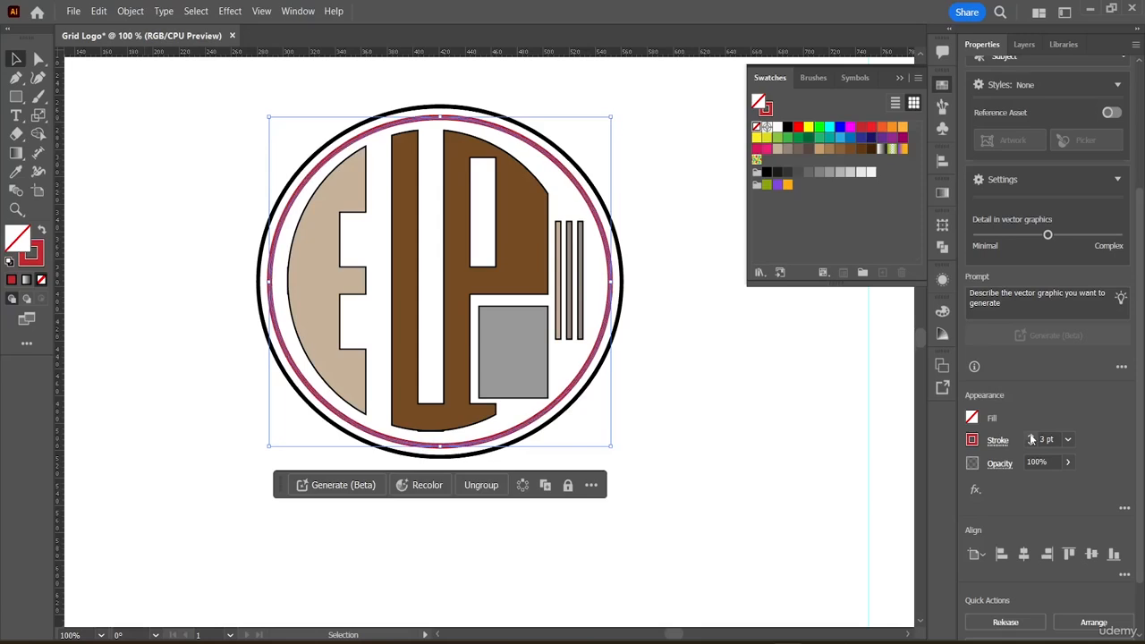
{"action": "left_click", "coordinate": [691, 208]}
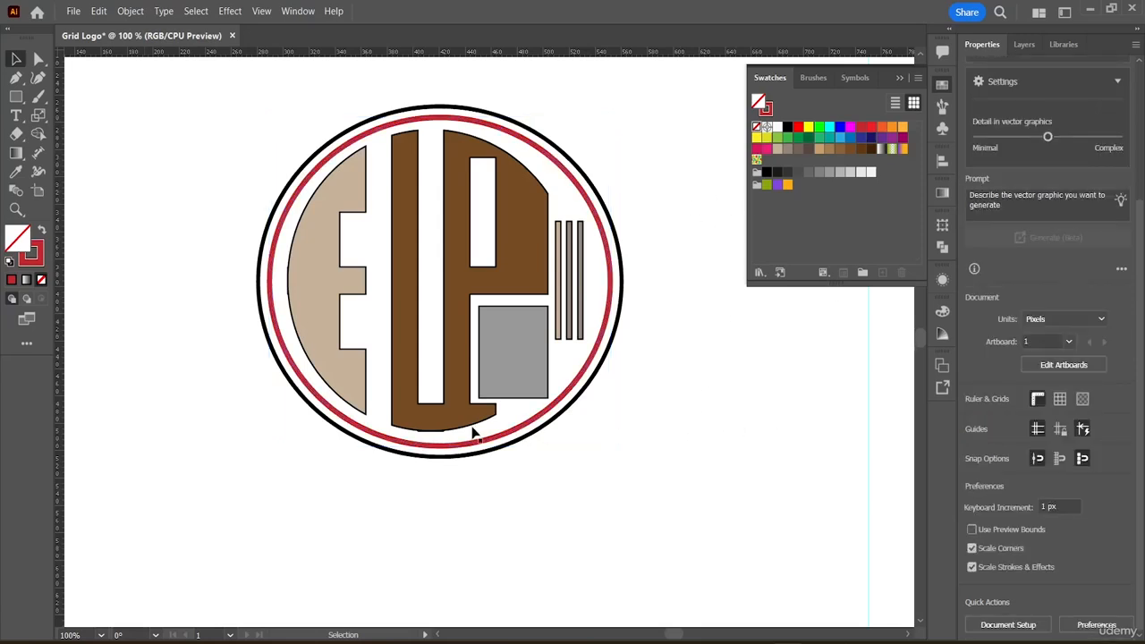
Select the brown letter shape and examine its lower curved edge and outline up close
{"action": "left_click", "coordinate": [428, 435]}
{"action": "key", "text": "a"}
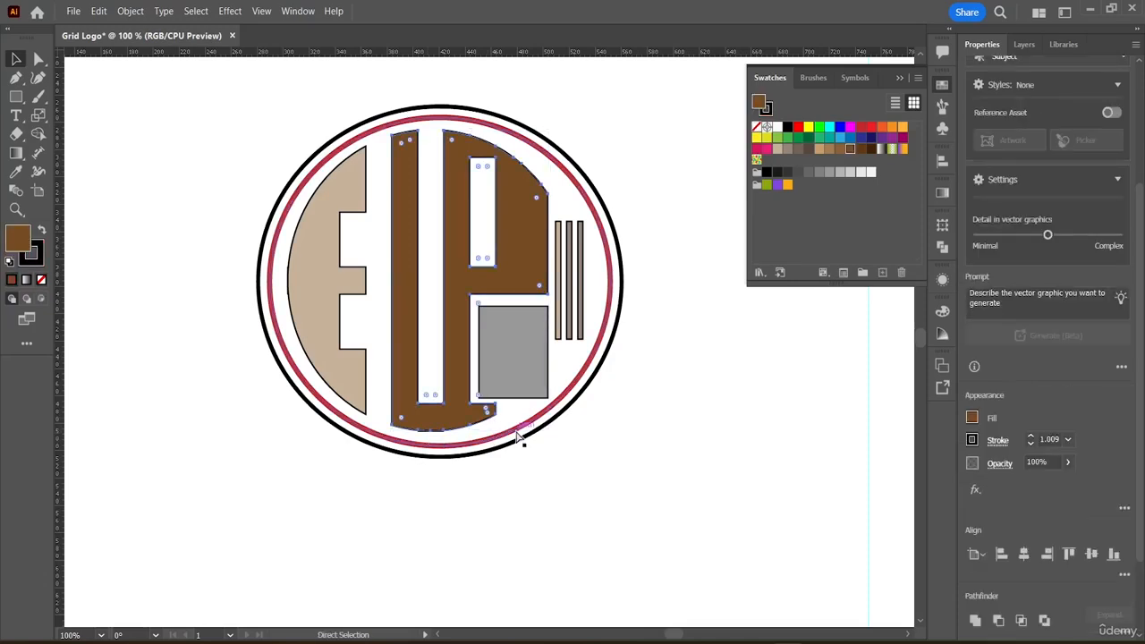
{"action": "key", "text": "ctrl+plus"}
{"action": "key", "text": "ctrl+plus"}
{"action": "key", "text": "ctrl+plus"}
{"action": "key", "text": "ctrl+plus"}
{"action": "key", "text": "ctrl+plus"}
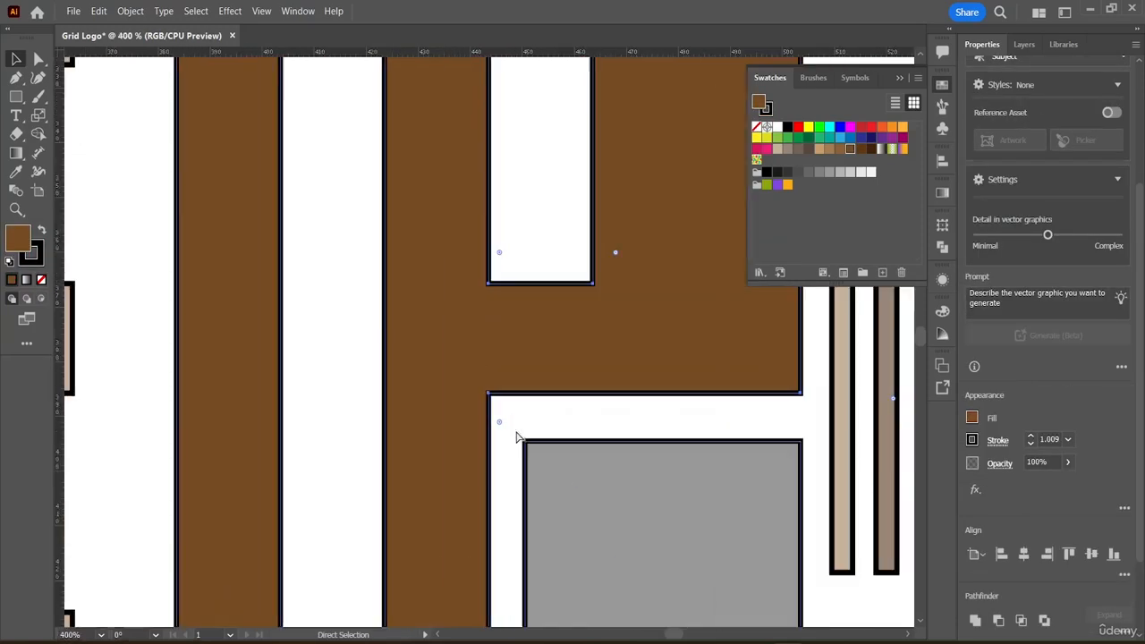
{"action": "scroll", "coordinate": [524, 179], "scroll_direction": "down", "scroll_amount": 10}
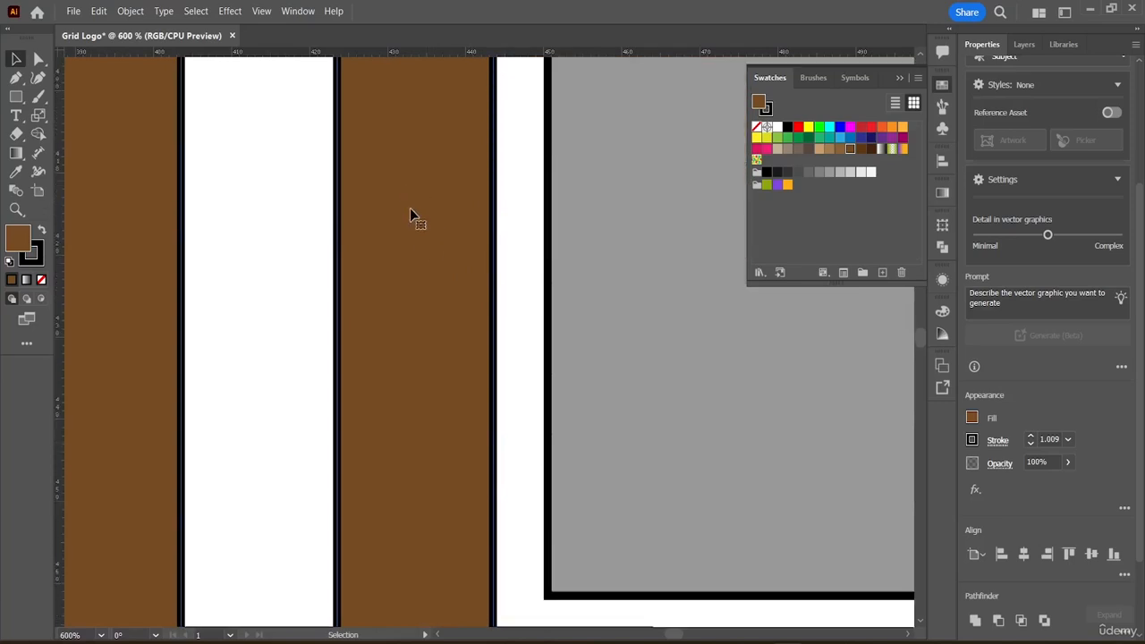
{"action": "scroll", "coordinate": [358, 109], "scroll_direction": "down", "scroll_amount": 5}
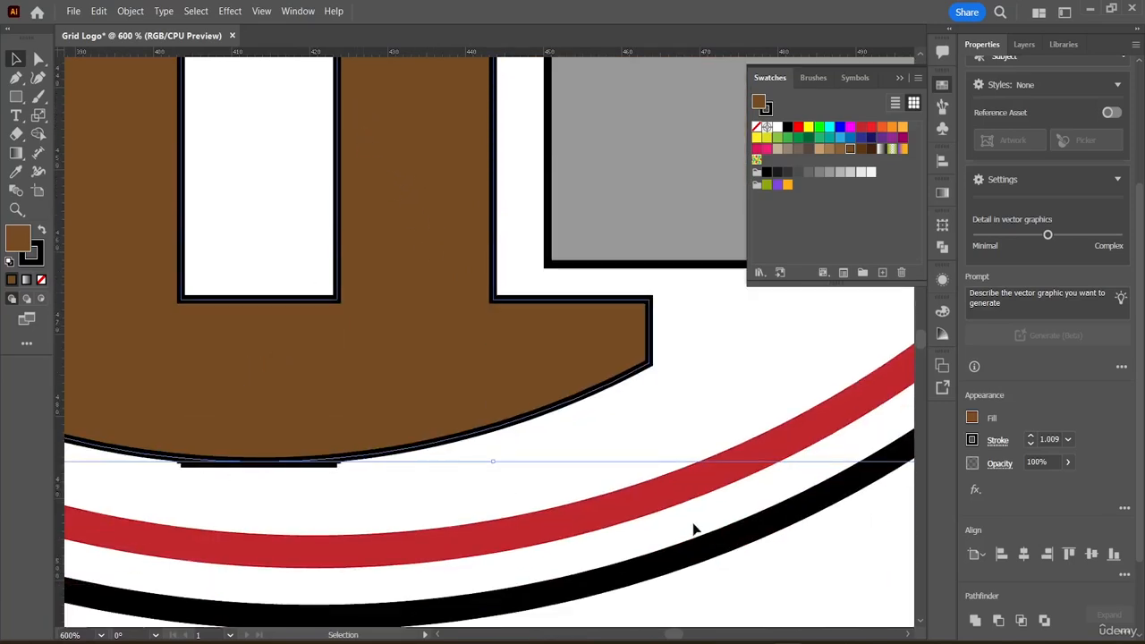
{"action": "key", "text": "a"}
{"action": "key", "text": "ctrl+minus"}
{"action": "key", "text": "ctrl+minus"}
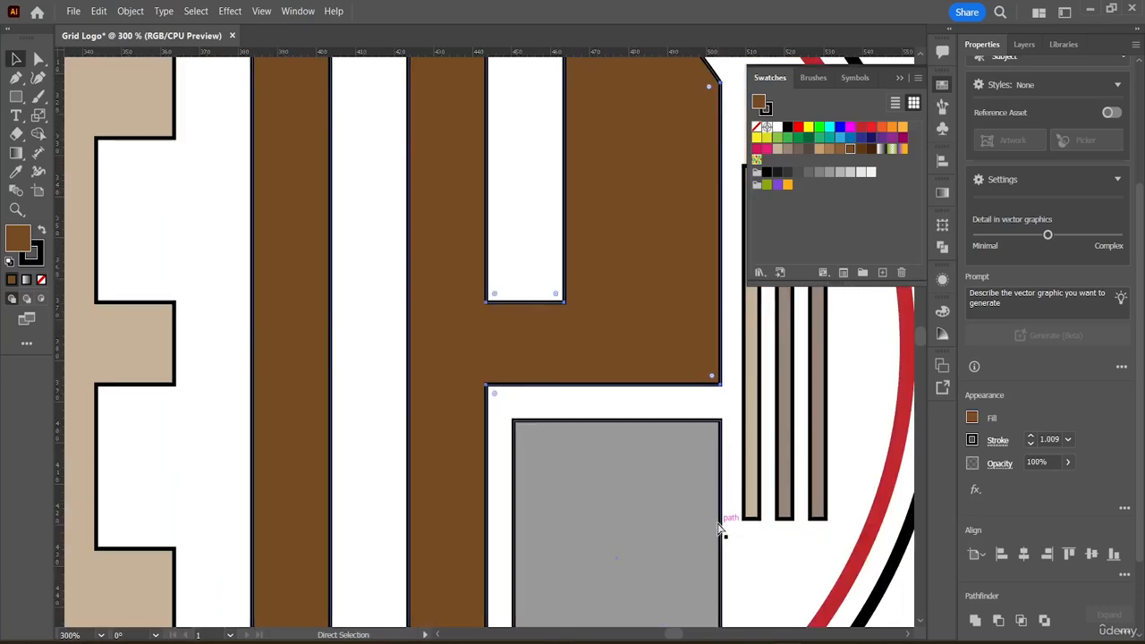
{"action": "key", "text": "ctrl+minus"}
{"action": "key", "text": "v"}
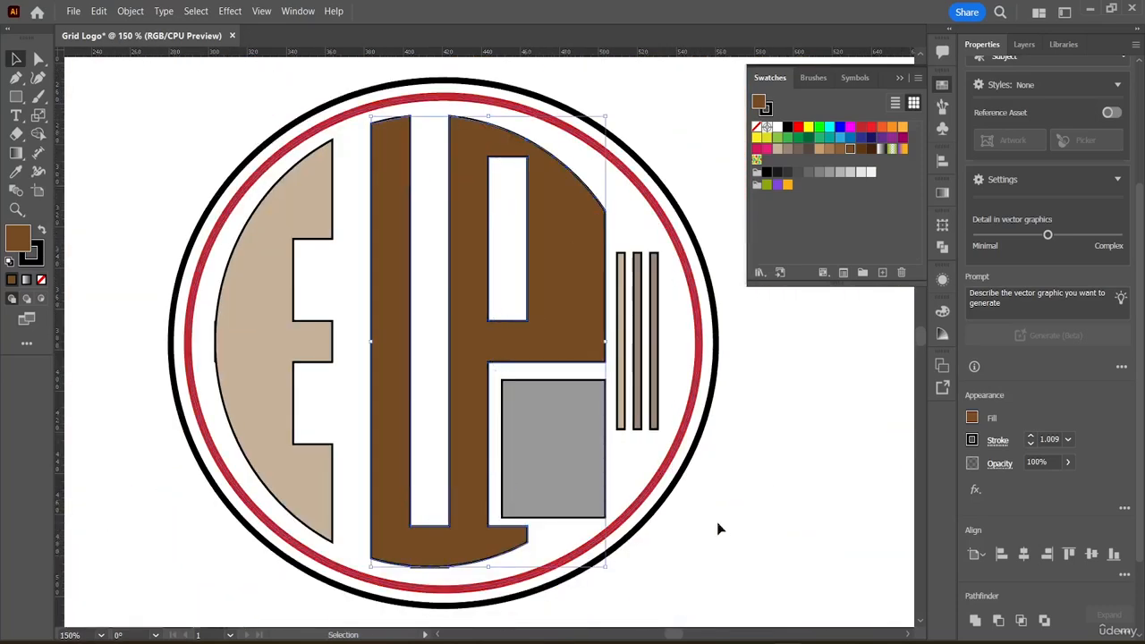
{"action": "scroll", "coordinate": [631, 410], "scroll_direction": "down", "scroll_amount": 1}
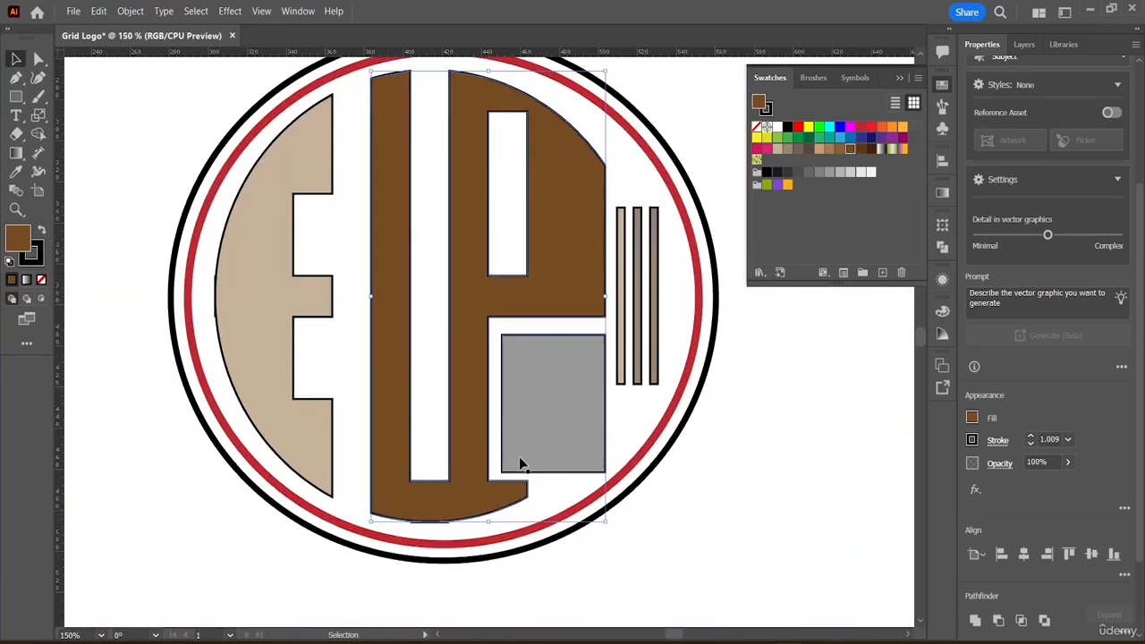
{"action": "scroll", "coordinate": [393, 308], "scroll_direction": "up", "scroll_amount": 1}
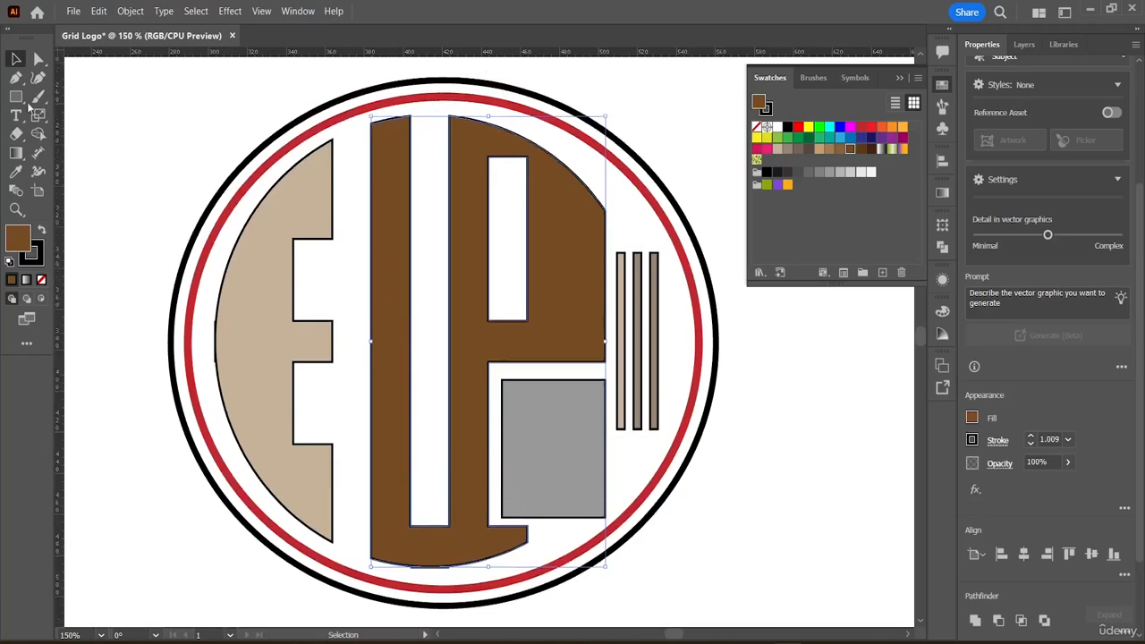
Select all the logo artwork and expand both its fill and stroke
{"action": "left_click_drag", "start_coordinate": [182, 85], "coordinate": [732, 606]}
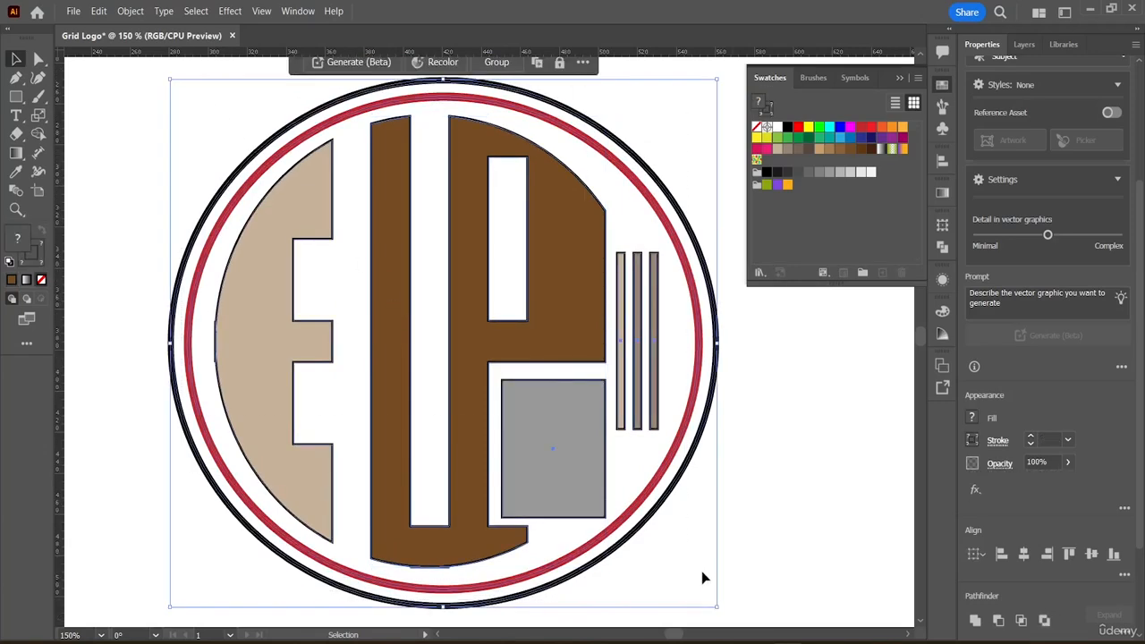
{"action": "left_click", "coordinate": [73, 11]}
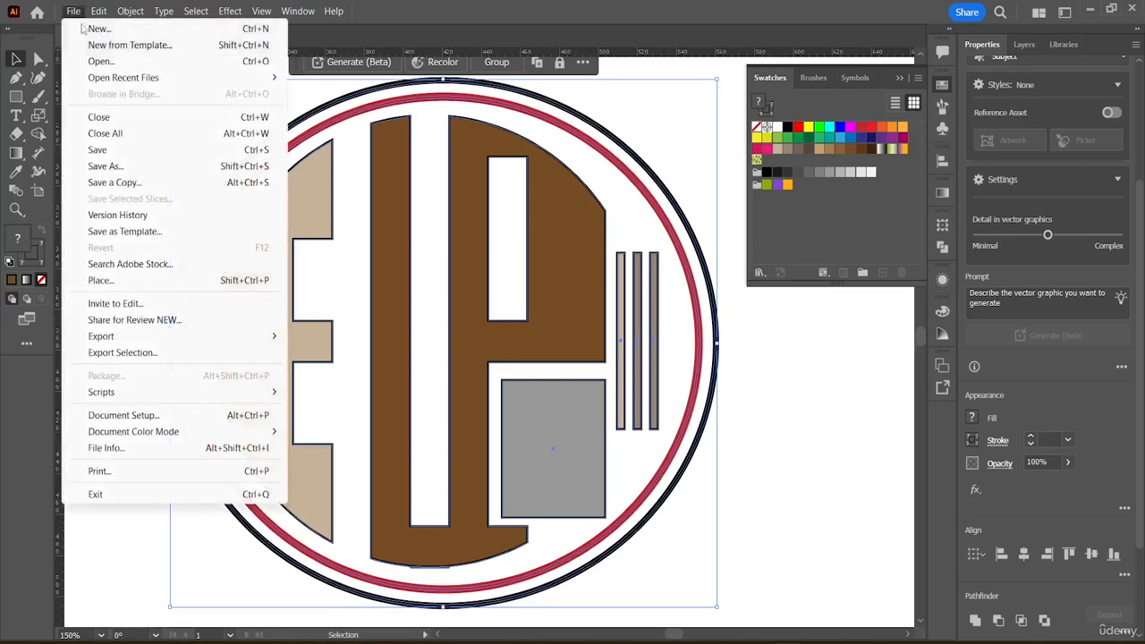
{"action": "left_click", "coordinate": [130, 12]}
{"action": "left_click", "coordinate": [132, 11]}
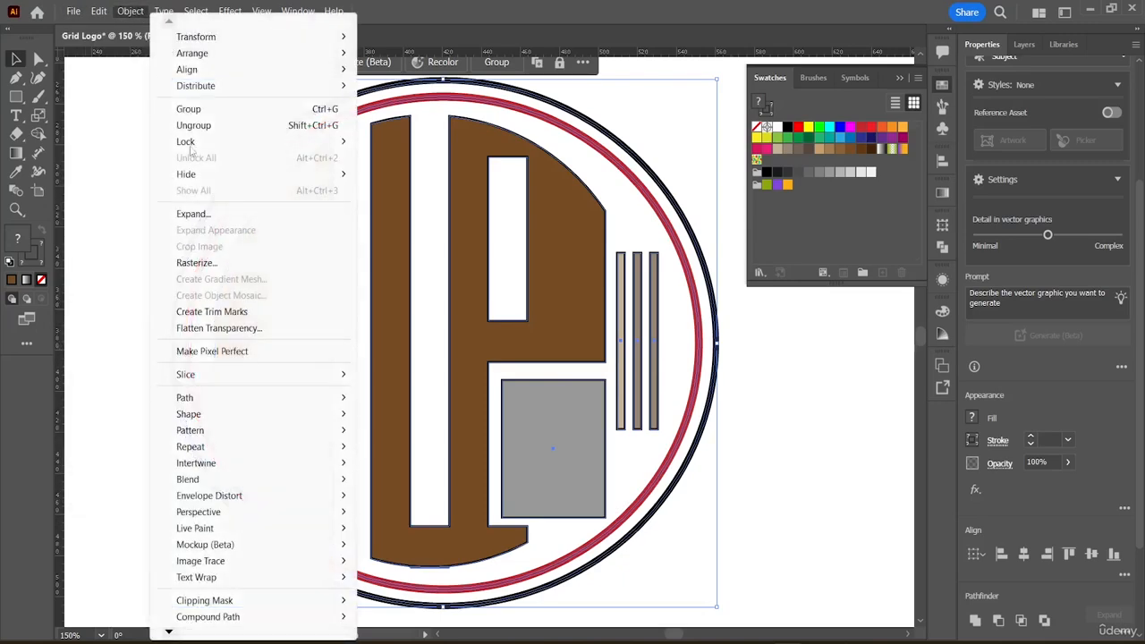
{"action": "left_click", "coordinate": [192, 214]}
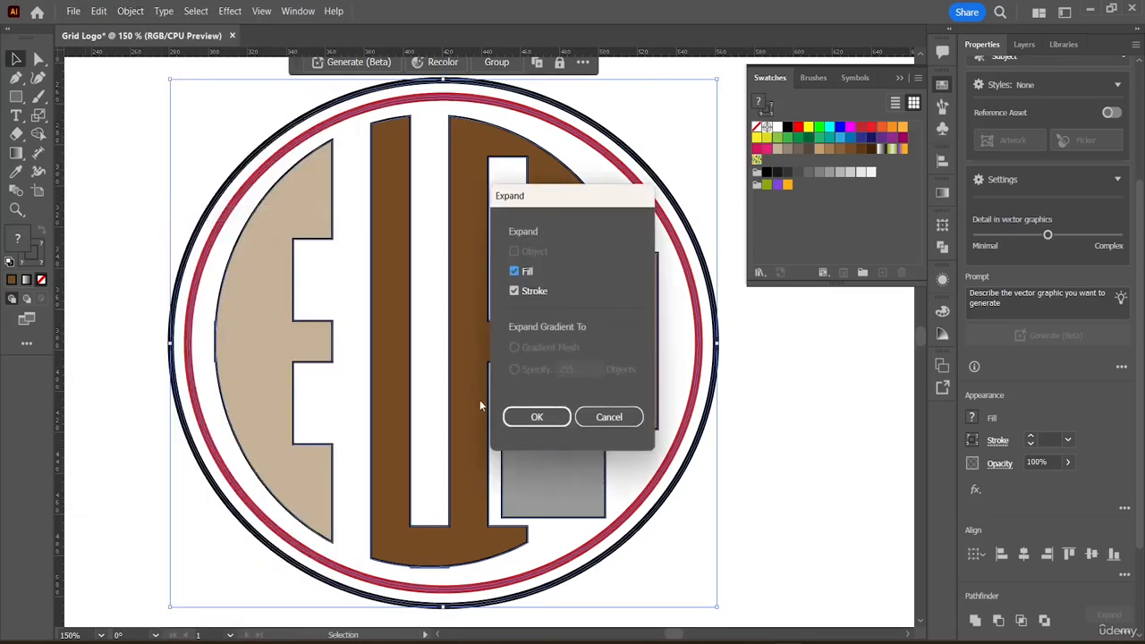
{"action": "left_click", "coordinate": [537, 416]}
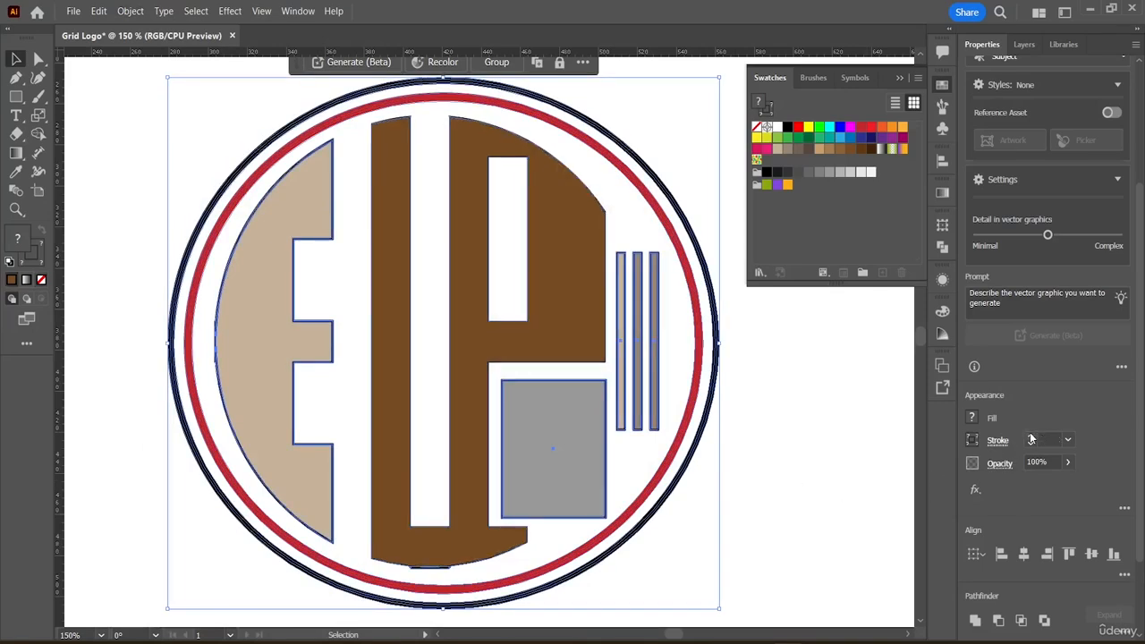
Try to adjust the stroke weight of all the expanded artwork at once, and deselect it
{"action": "left_click", "coordinate": [1030, 439]}
{"action": "left_click", "coordinate": [1030, 438]}
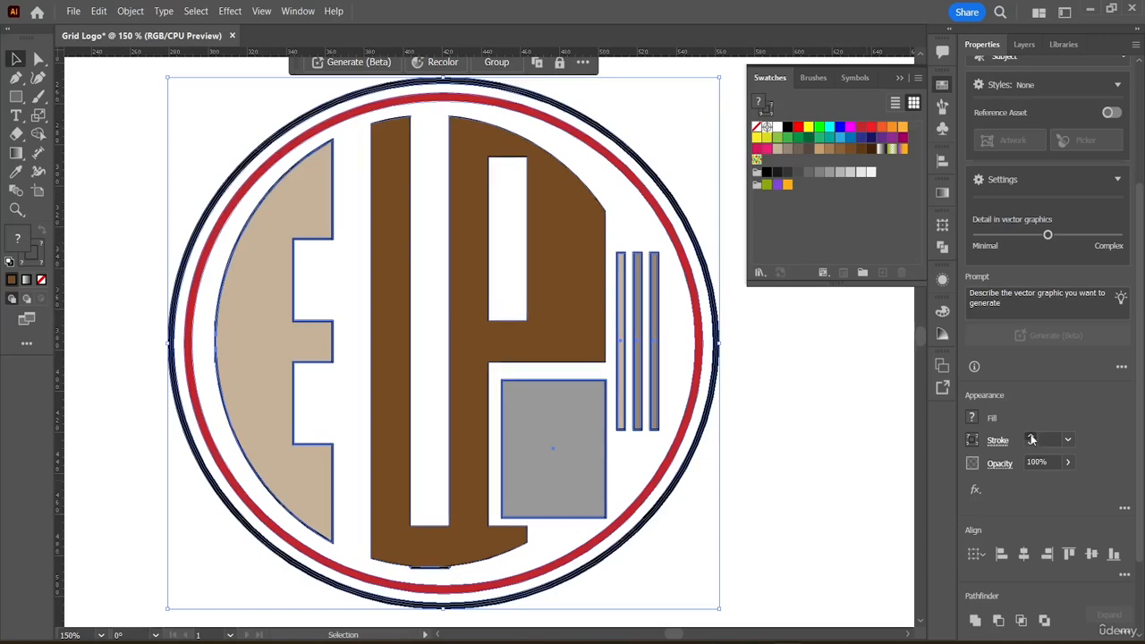
{"action": "left_click", "coordinate": [765, 341]}
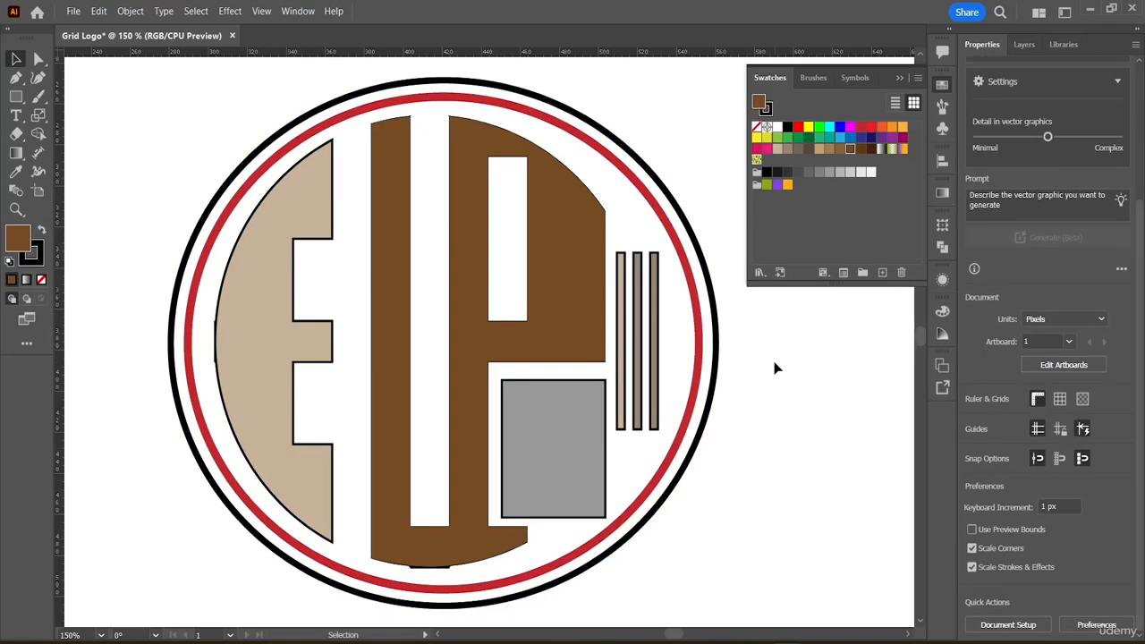
Select the whole logo and remove the leftover black stroke sliver beneath the U's bottom curve with the Shape Builder
{"action": "left_click_drag", "start_coordinate": [195, 122], "coordinate": [766, 570]}
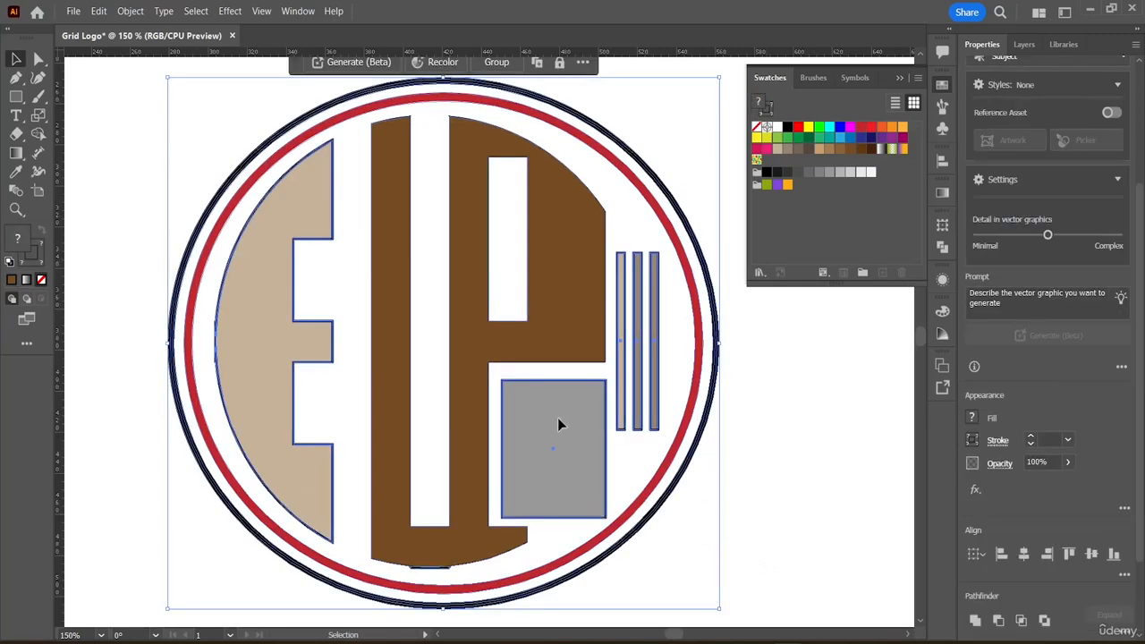
{"action": "left_click", "coordinate": [39, 133]}
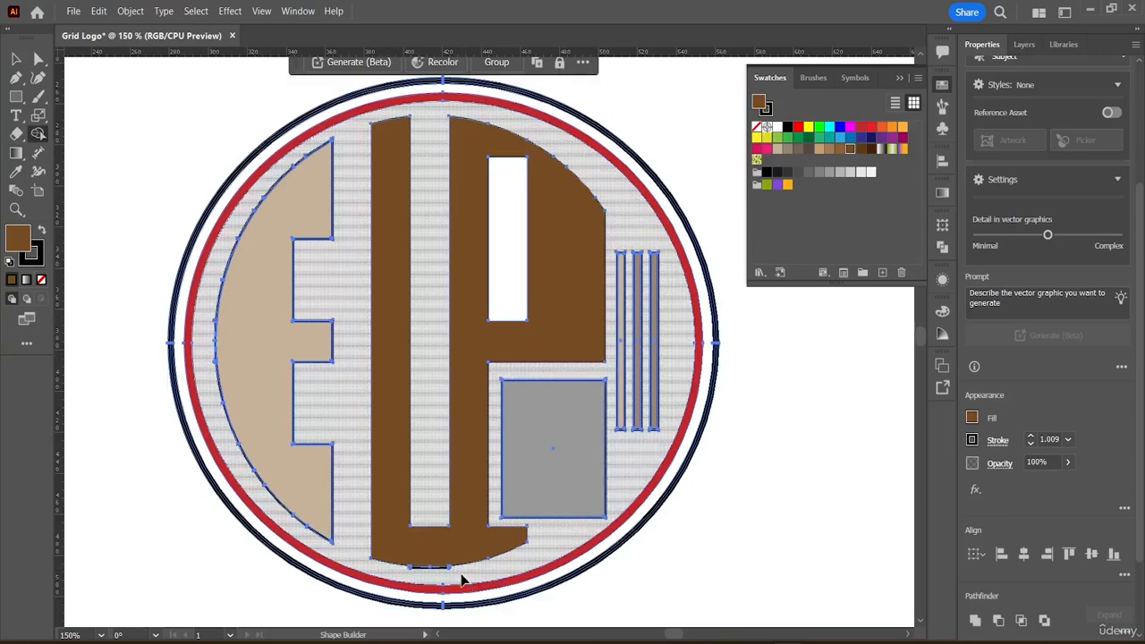
{"action": "key", "text": "ctrl+plus"}
{"action": "key", "text": "ctrl+plus"}
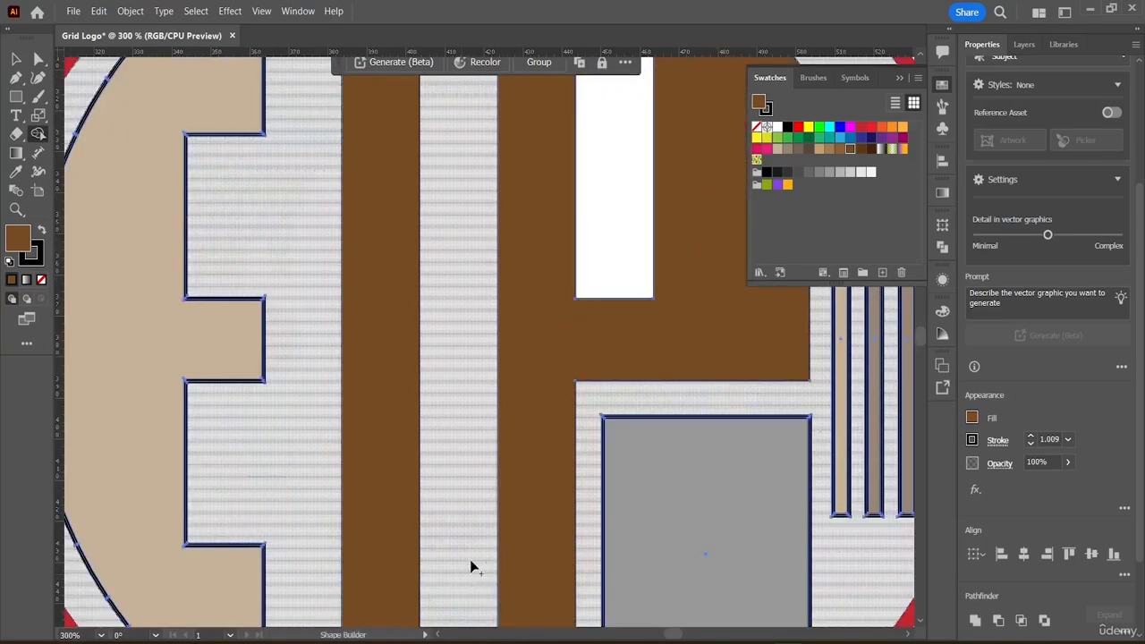
{"action": "scroll", "coordinate": [489, 259], "scroll_direction": "down", "scroll_amount": 10}
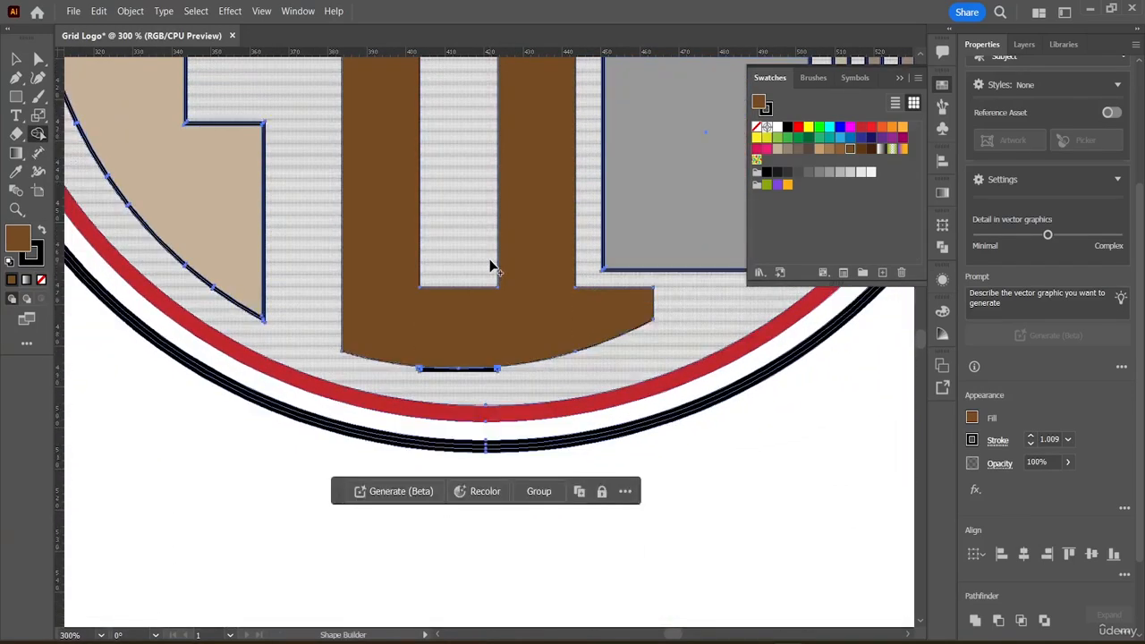
{"action": "scroll", "coordinate": [489, 267], "scroll_direction": "down", "scroll_amount": 2}
{"action": "key", "text": "ctrl+plus"}
{"action": "key", "text": "ctrl+plus"}
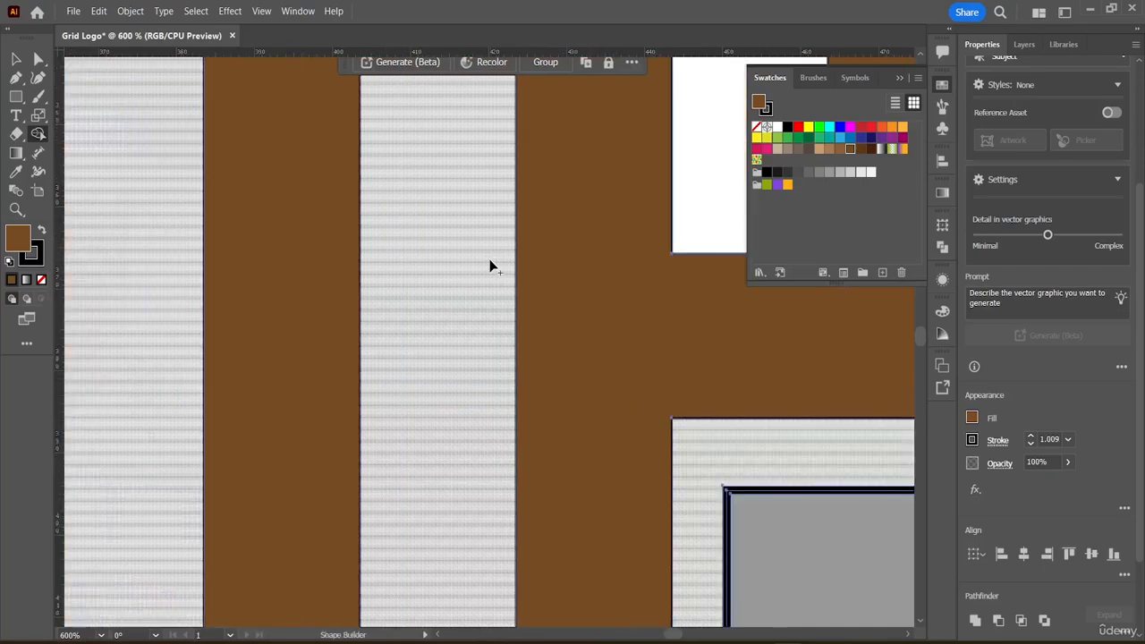
{"action": "scroll", "coordinate": [534, 170], "scroll_direction": "down", "scroll_amount": 5}
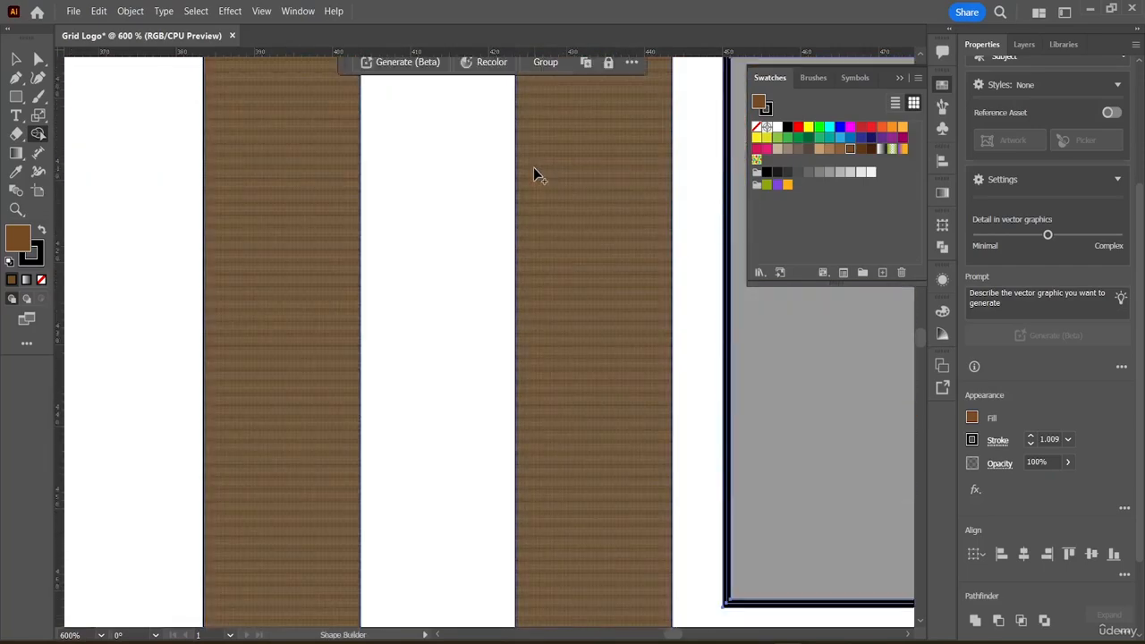
{"action": "scroll", "coordinate": [537, 169], "scroll_direction": "down", "scroll_amount": 8}
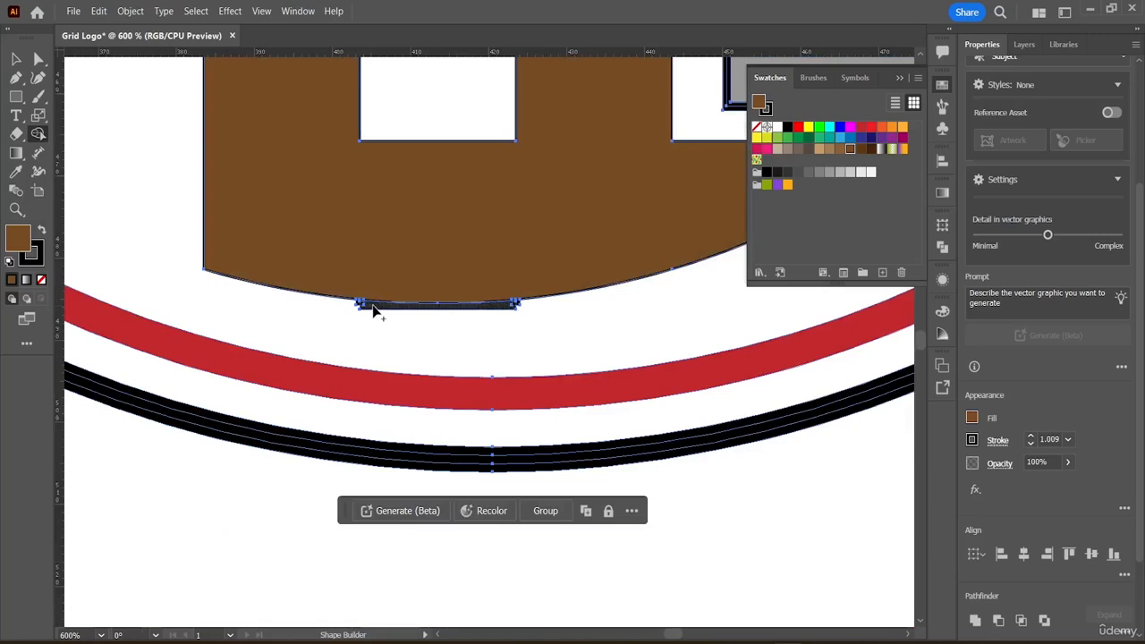
{"action": "left_click_drag", "start_coordinate": [383, 311], "coordinate": [475, 313]}
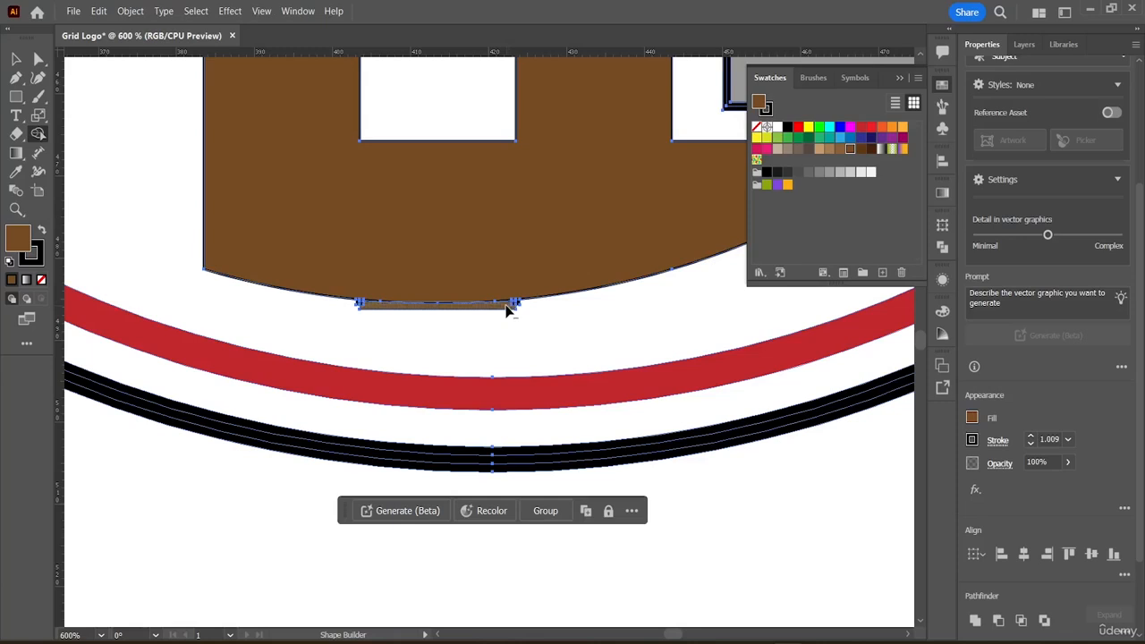
{"action": "left_click_drag", "start_coordinate": [496, 314], "coordinate": [360, 307]}
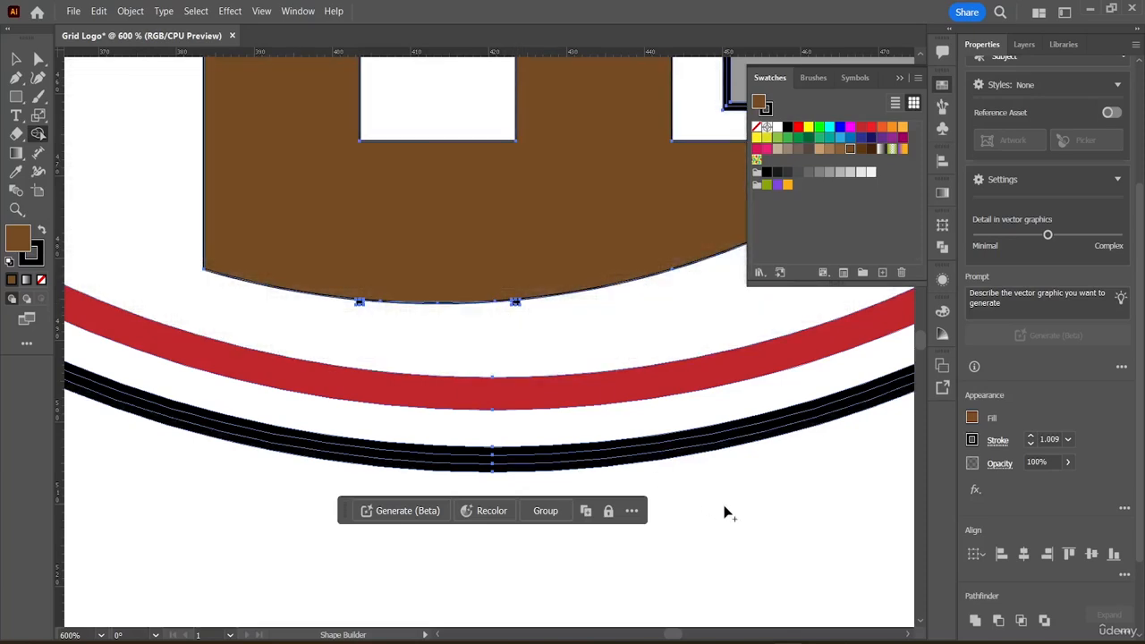
Examine the outline of the tan E along its curved outer edge up close, and deselect the artwork
{"action": "key", "text": "ctrl+minus"}
{"action": "key", "text": "ctrl+minus"}
{"action": "key", "text": "ctrl+minus"}
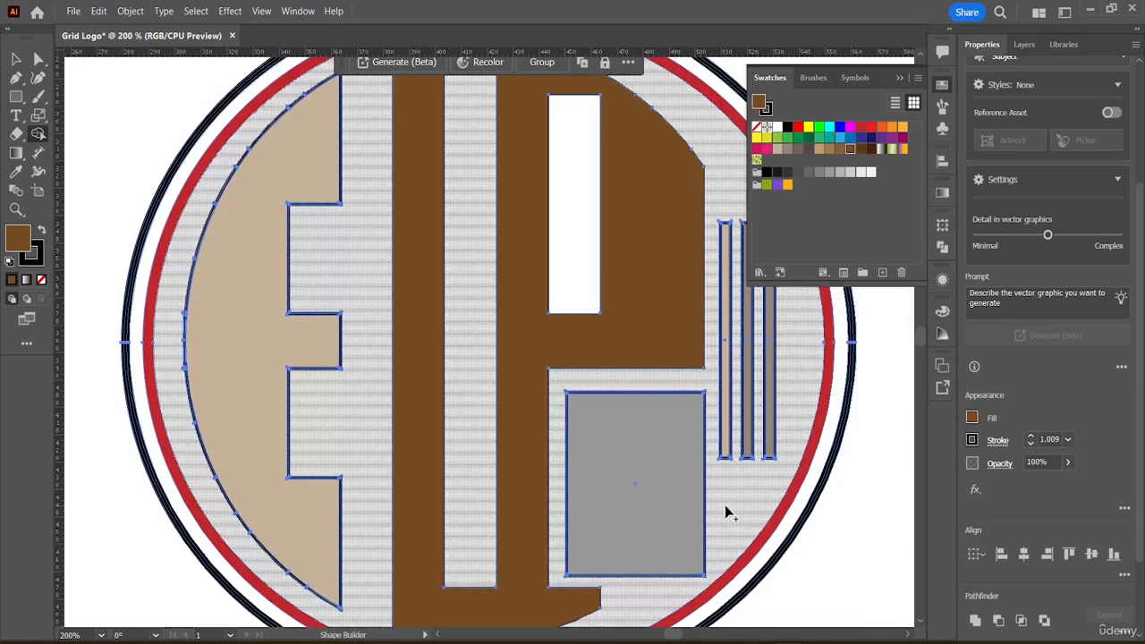
{"action": "key", "text": "ctrl"}
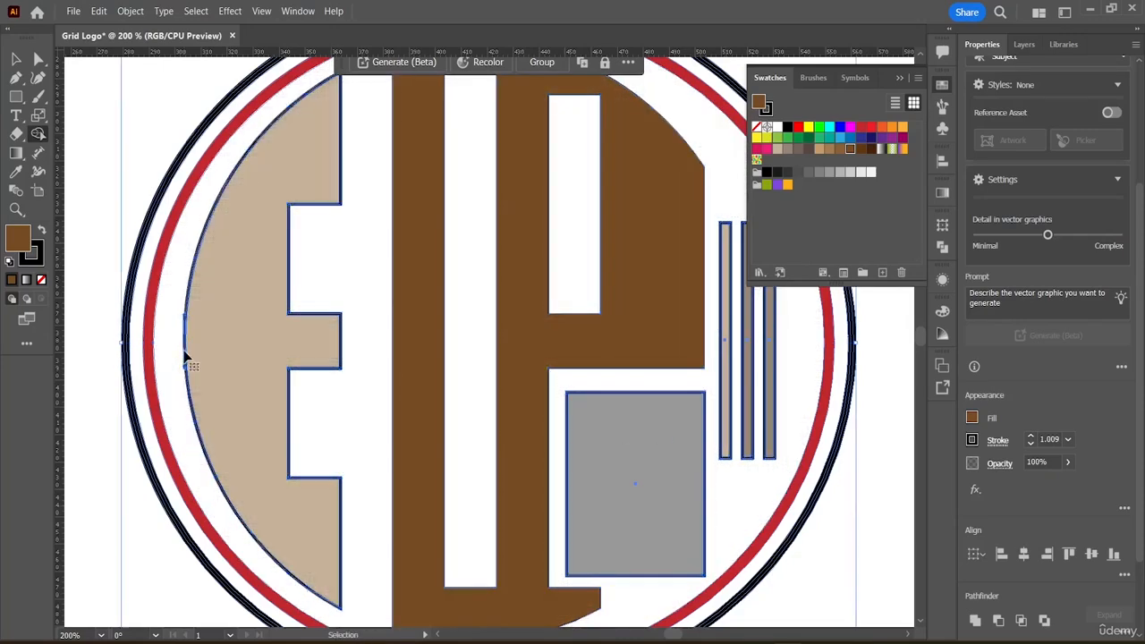
{"action": "key", "text": "ctrl+plus"}
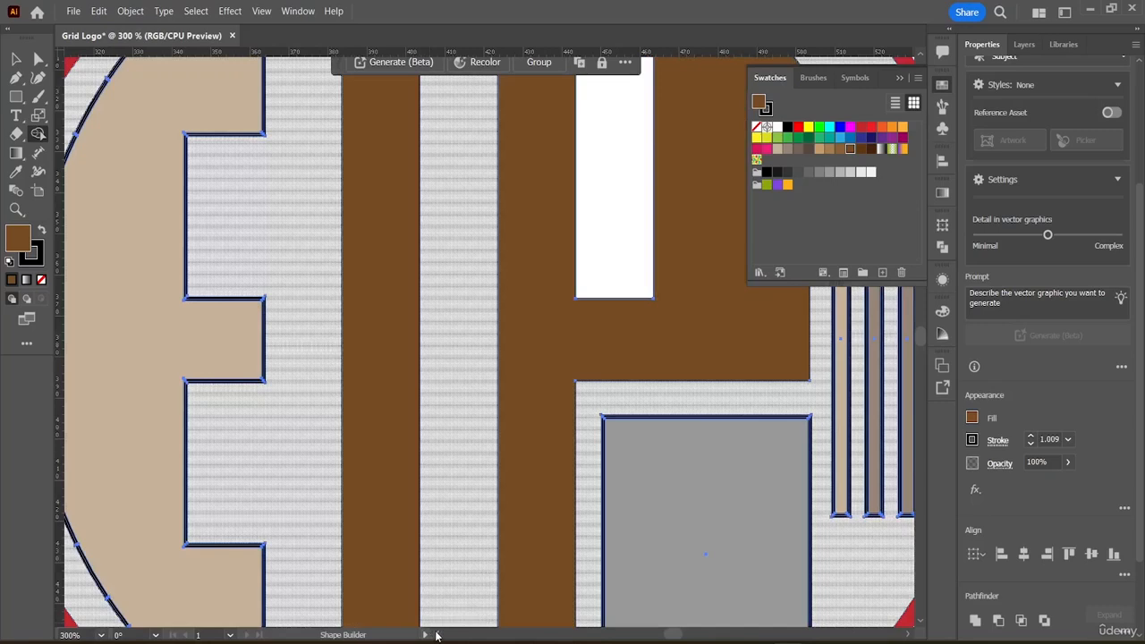
{"action": "scroll", "coordinate": [436, 635], "scroll_direction": "left", "scroll_amount": 5}
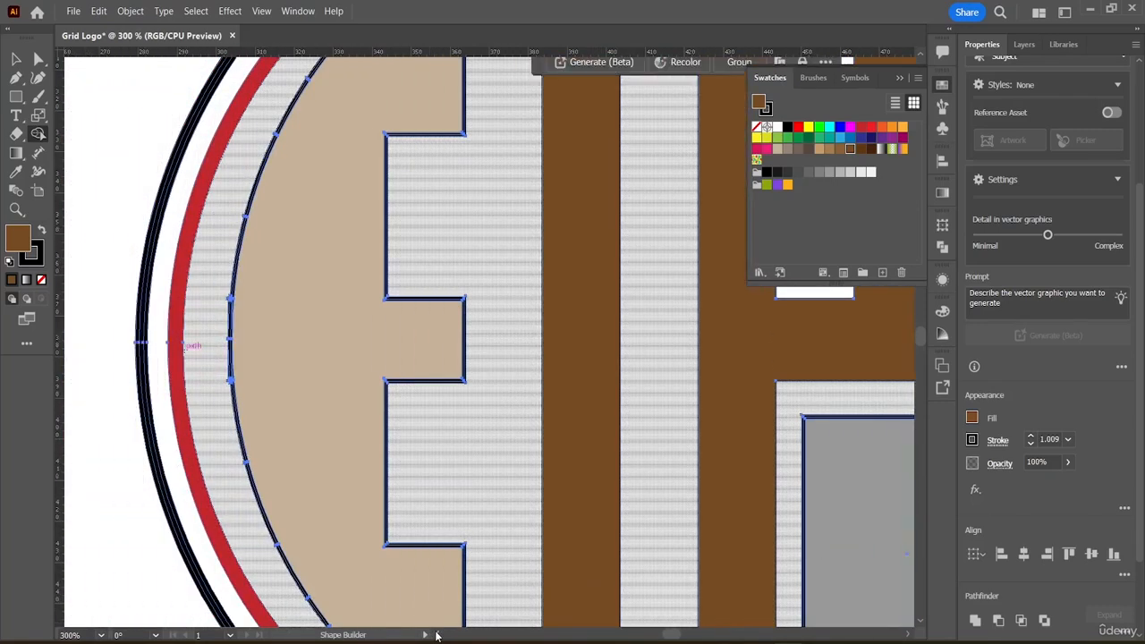
{"action": "key", "text": "ctrl+shift+a"}
{"action": "scroll", "coordinate": [436, 635], "scroll_direction": "right", "scroll_amount": 7}
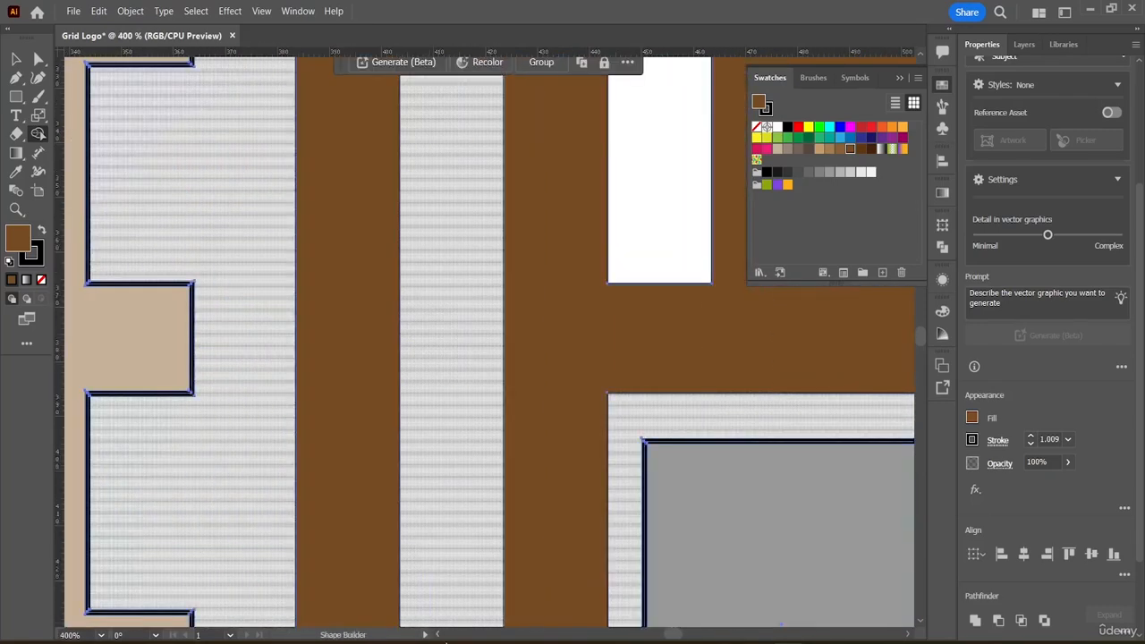
{"action": "scroll", "coordinate": [439, 637], "scroll_direction": "left", "scroll_amount": 7}
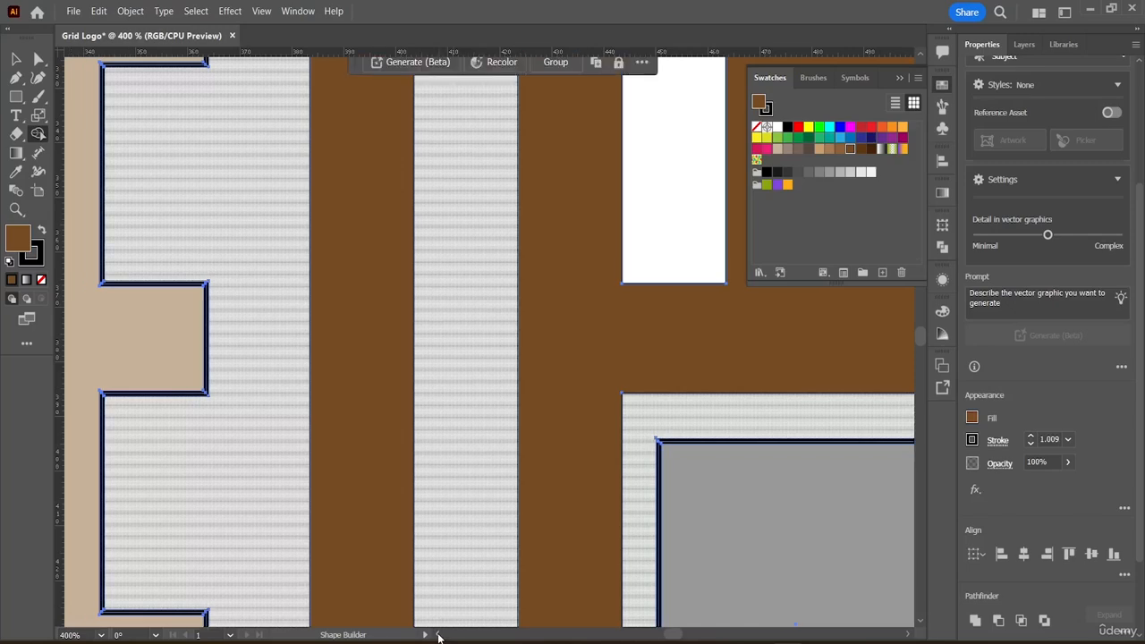
{"action": "scroll", "coordinate": [438, 637], "scroll_direction": "left", "scroll_amount": 3}
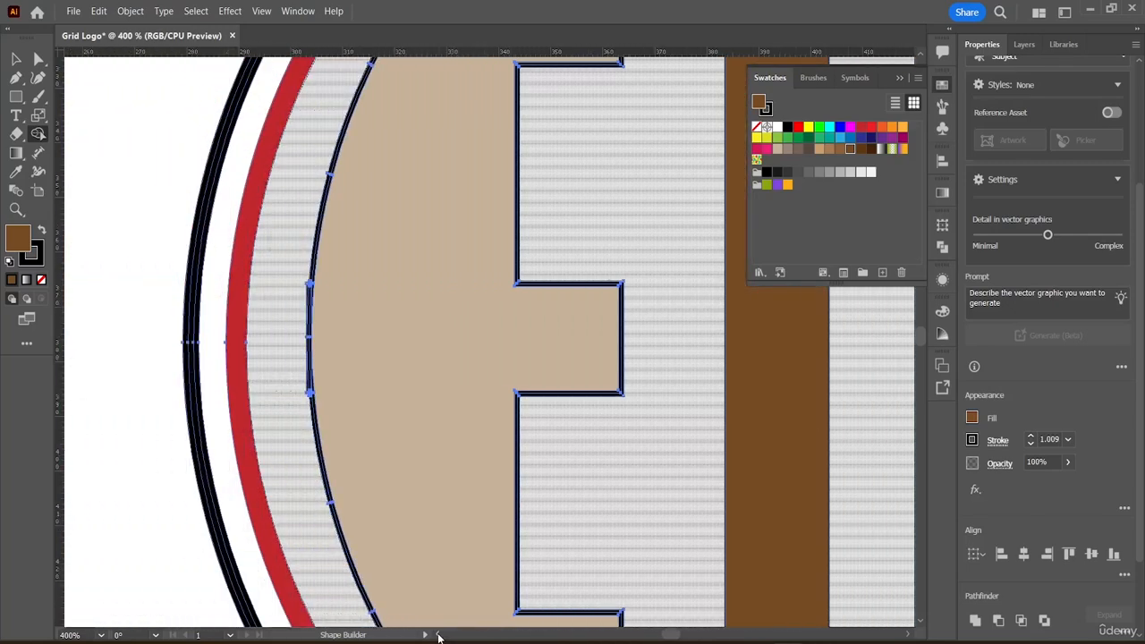
{"action": "scroll", "coordinate": [439, 637], "scroll_direction": "left", "scroll_amount": 2}
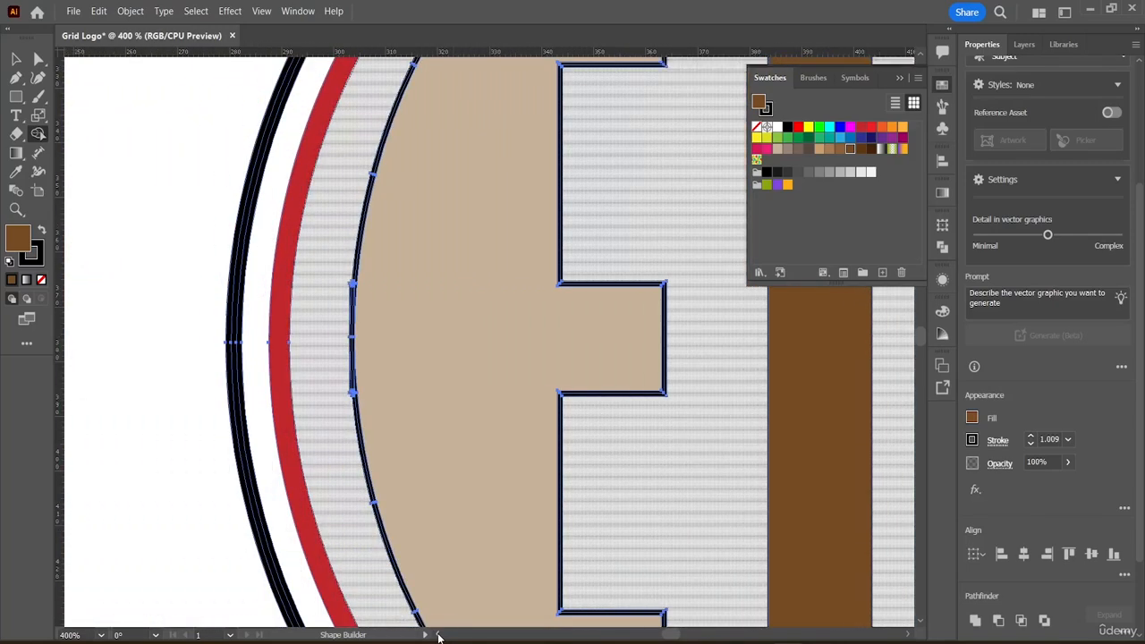
{"action": "key", "text": "ctrl+equal"}
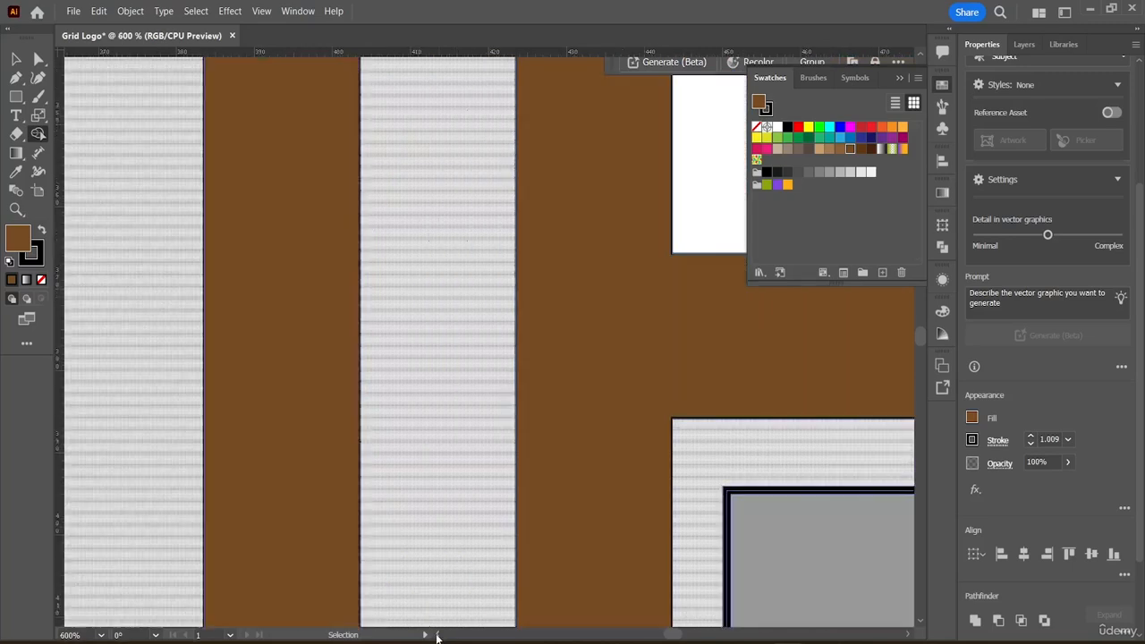
{"action": "key", "text": "ctrl+minus"}
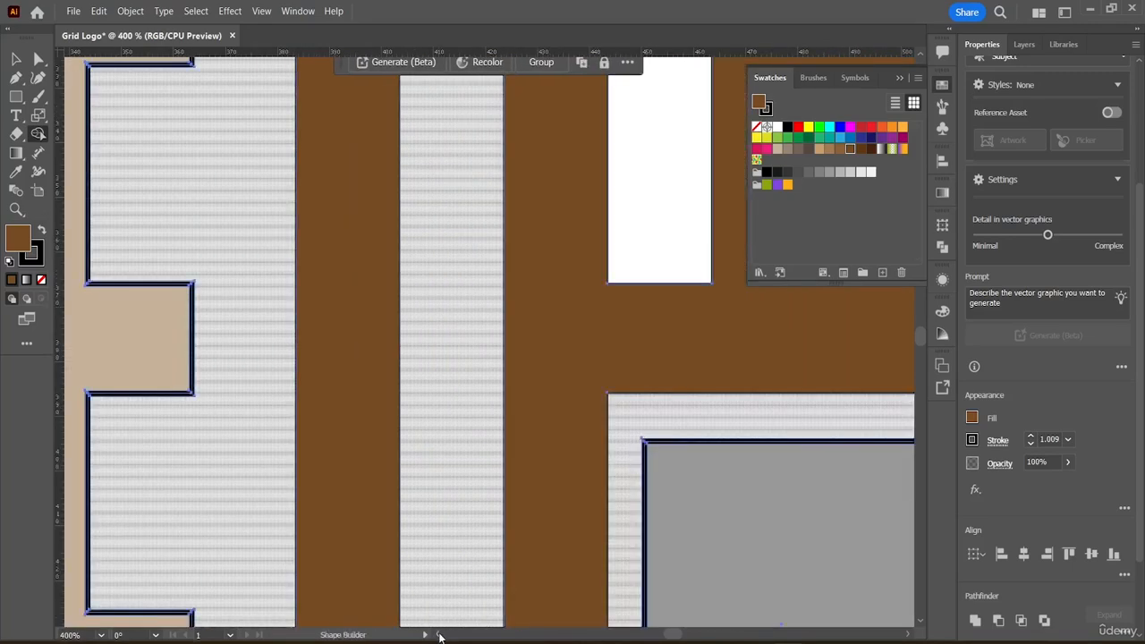
{"action": "scroll", "coordinate": [439, 637], "scroll_direction": "left", "scroll_amount": 6}
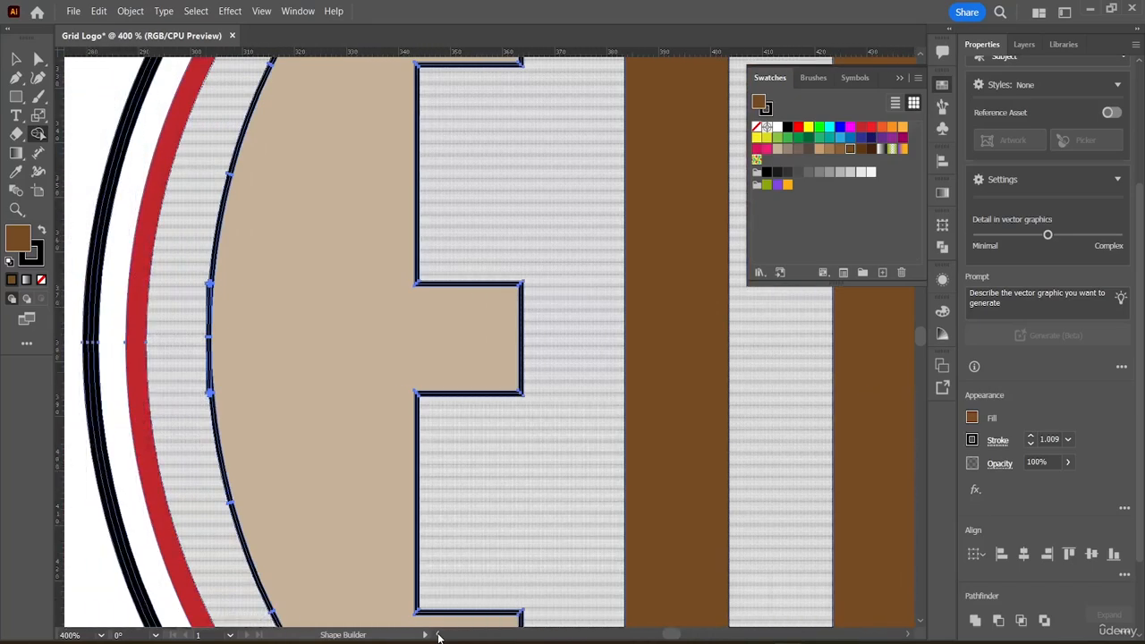
{"action": "scroll", "coordinate": [439, 637], "scroll_direction": "left", "scroll_amount": 2}
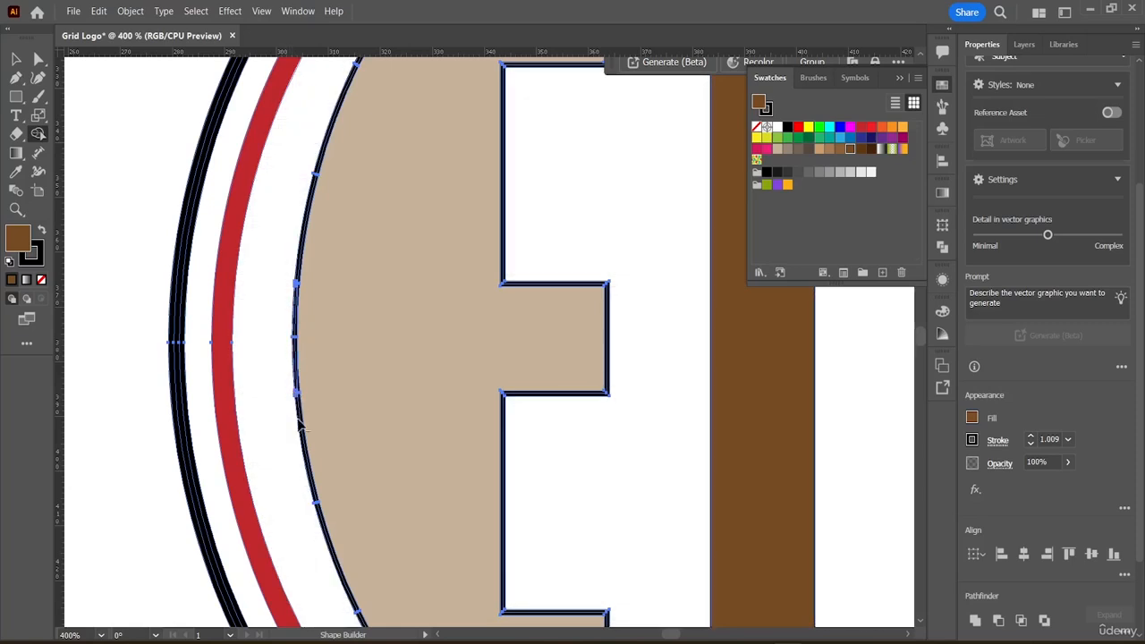
{"action": "key", "text": "v"}
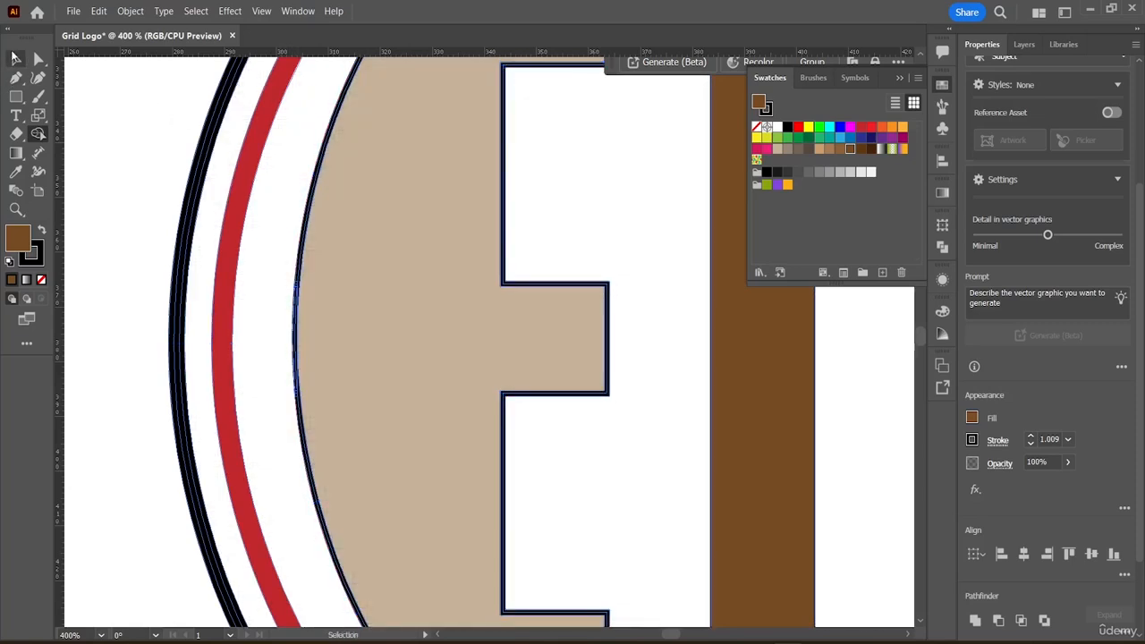
{"action": "left_click", "coordinate": [134, 131]}
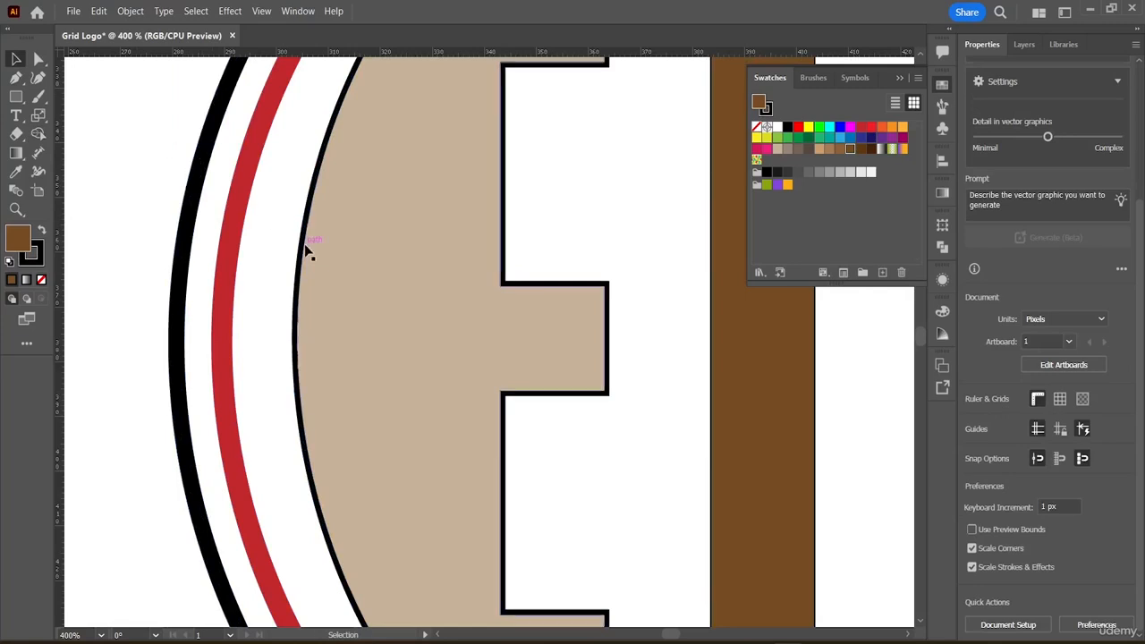
Select the tan E and set its stroke weight to 2 pt, then deselect it
{"action": "key", "text": "a"}
{"action": "key", "text": "ctrl+minus"}
{"action": "key", "text": "ctrl+minus"}
{"action": "key", "text": "ctrl+minus"}
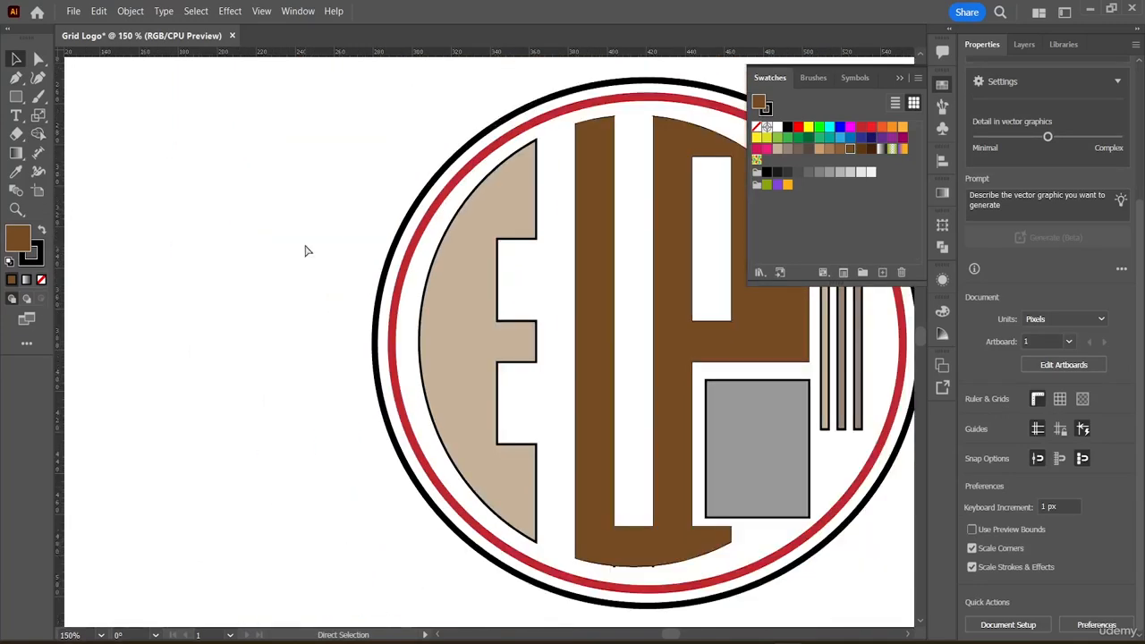
{"action": "key", "text": "v"}
{"action": "left_click_drag", "start_coordinate": [906, 634], "coordinate": [905, 635]}
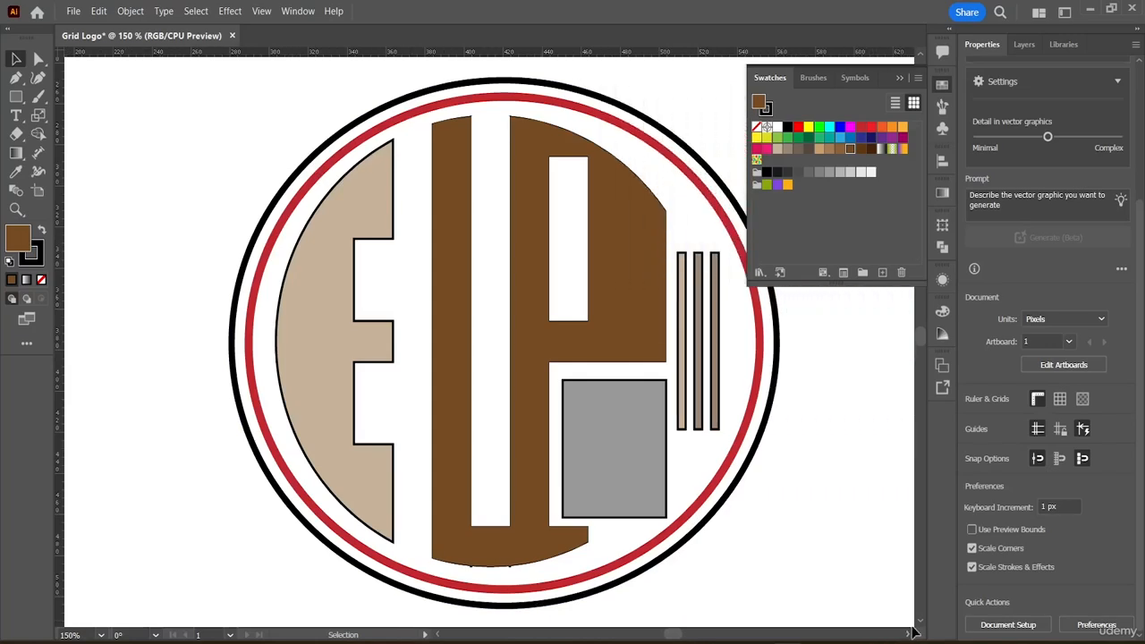
{"action": "left_click", "coordinate": [365, 368]}
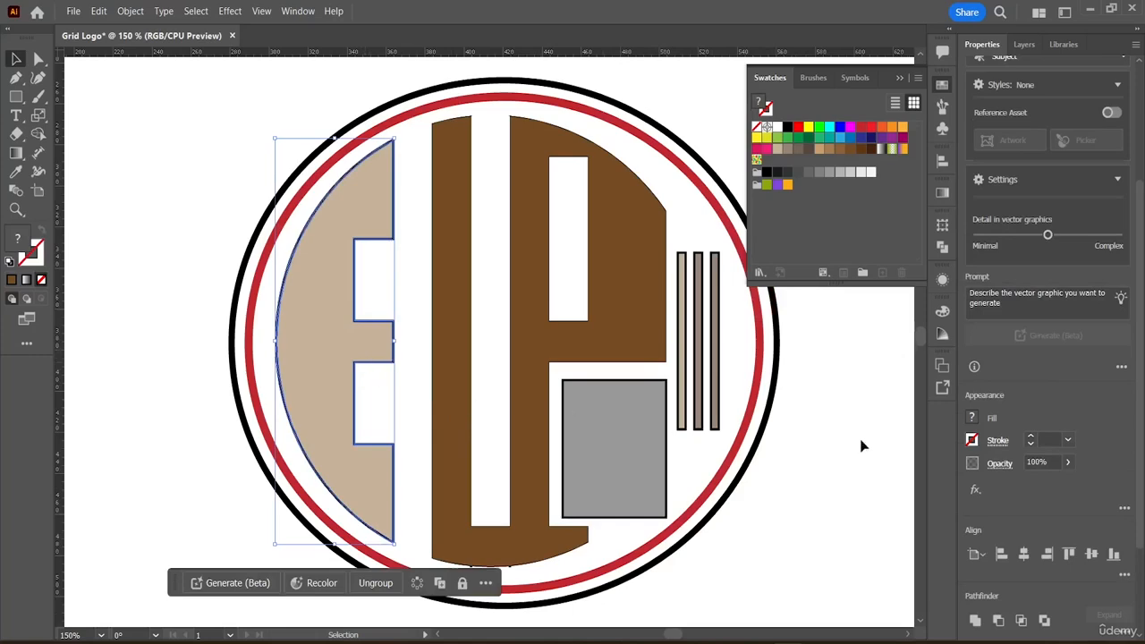
{"action": "left_click", "coordinate": [1031, 439]}
{"action": "left_click", "coordinate": [1031, 439]}
{"action": "left_click", "coordinate": [1031, 439]}
{"action": "left_click", "coordinate": [1030, 439]}
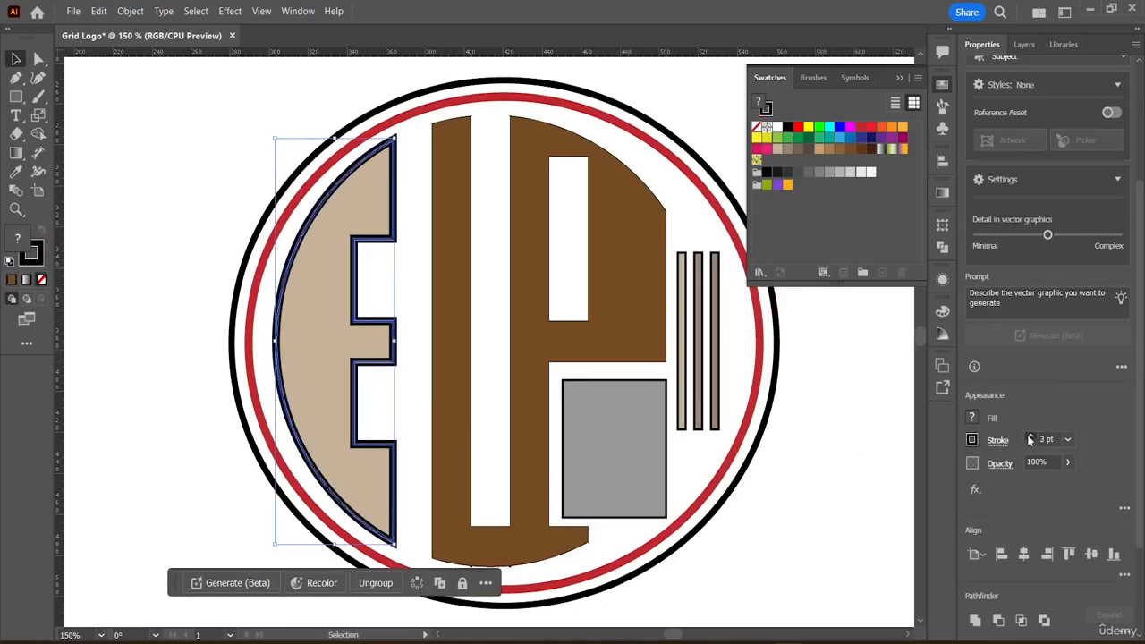
{"action": "left_click", "coordinate": [1030, 439]}
{"action": "left_click", "coordinate": [1032, 445]}
{"action": "left_click", "coordinate": [1031, 444]}
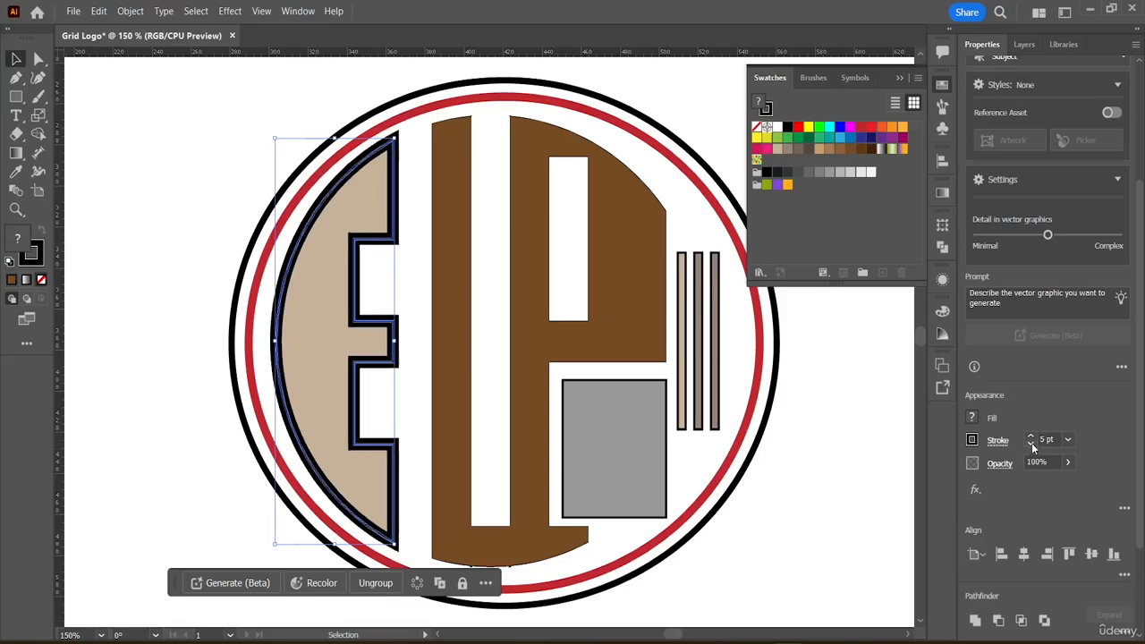
{"action": "left_click", "coordinate": [1031, 445]}
{"action": "left_click", "coordinate": [1032, 444]}
{"action": "left_click", "coordinate": [1031, 445]}
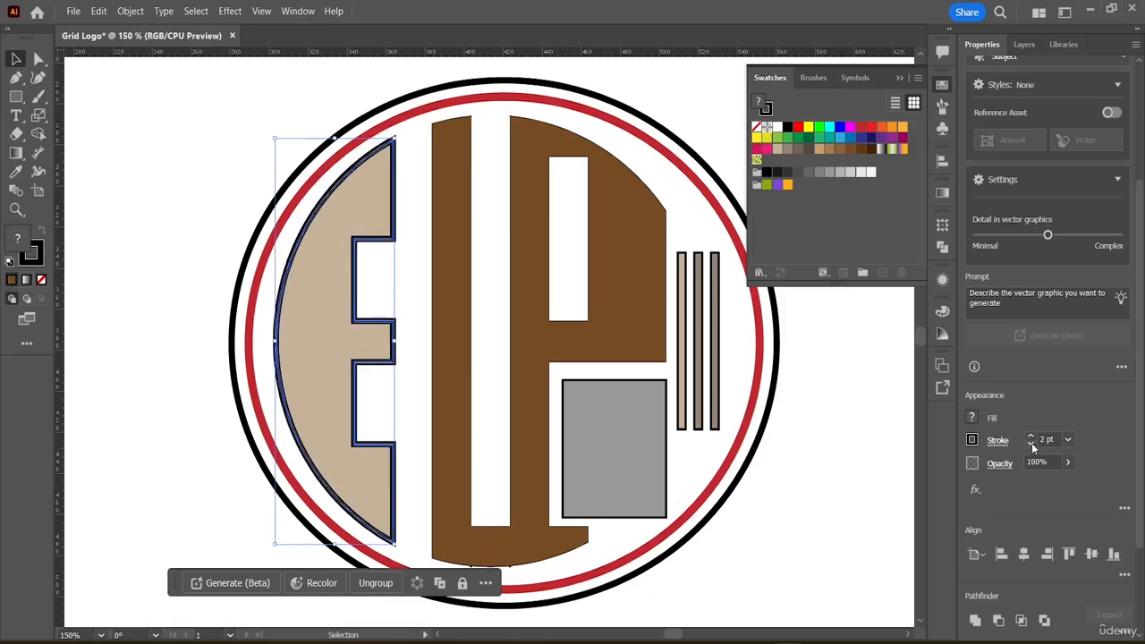
{"action": "left_click", "coordinate": [830, 387]}
Select the brown U and P letter shape and set its stroke weight to 3 pt
{"action": "left_click", "coordinate": [466, 284]}
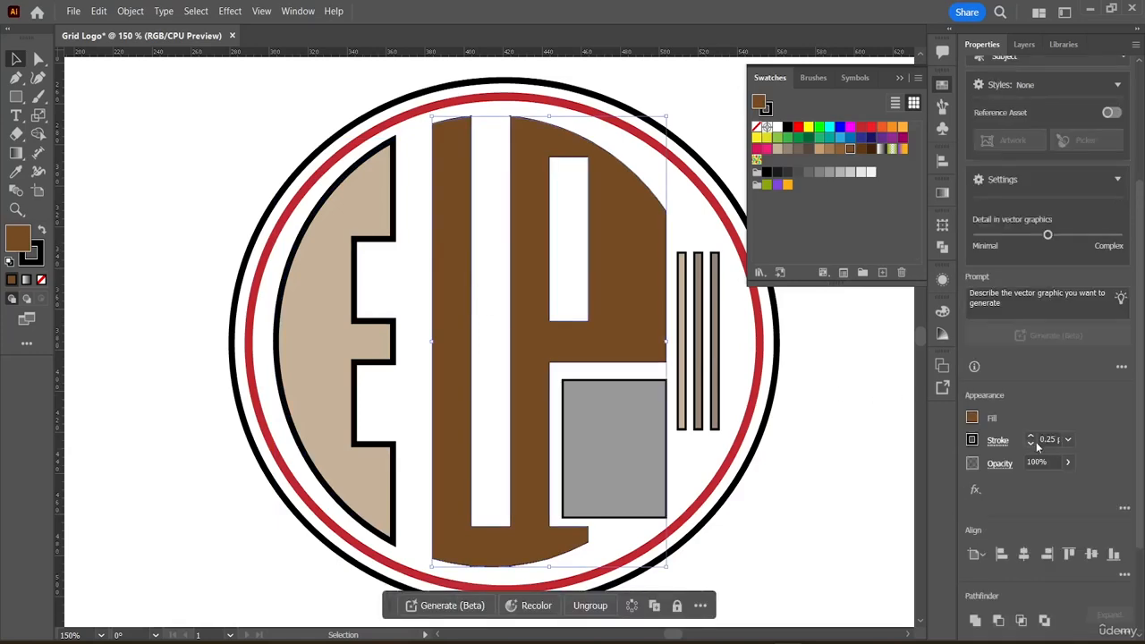
{"action": "left_click", "coordinate": [1031, 436]}
{"action": "left_click", "coordinate": [1032, 436]}
{"action": "left_click", "coordinate": [1032, 436]}
{"action": "left_click", "coordinate": [1032, 435]}
{"action": "left_click", "coordinate": [1032, 436]}
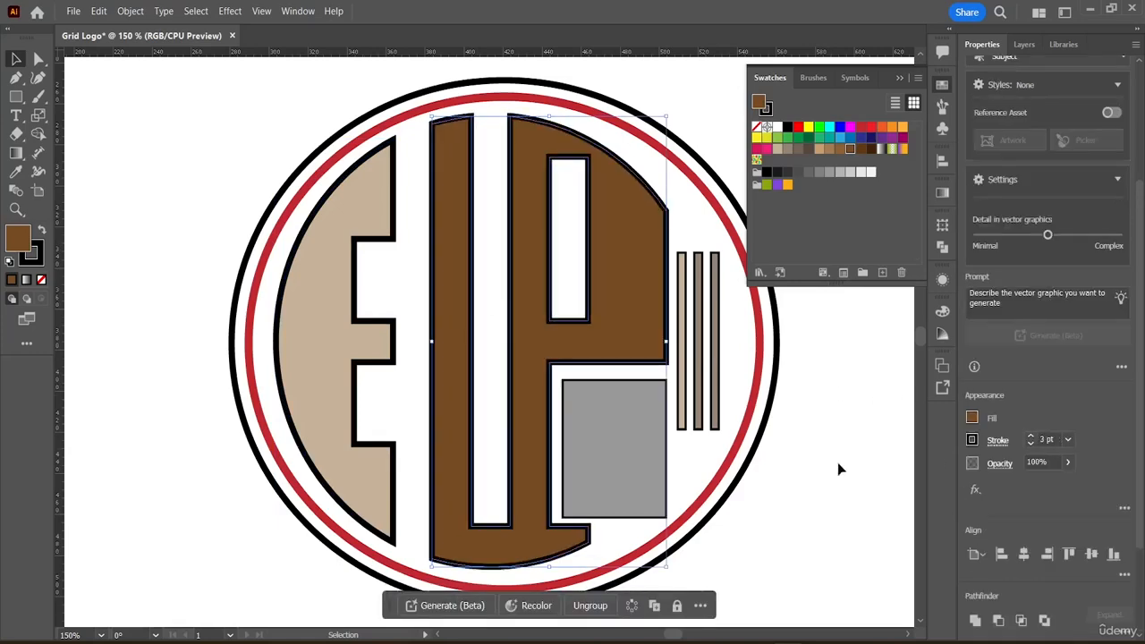
Move the grey rectangle slightly upward, closer to the P above it
{"action": "left_click", "coordinate": [880, 482]}
{"action": "left_click_drag", "start_coordinate": [612, 395], "coordinate": [611, 390]}
{"action": "left_click", "coordinate": [808, 438]}
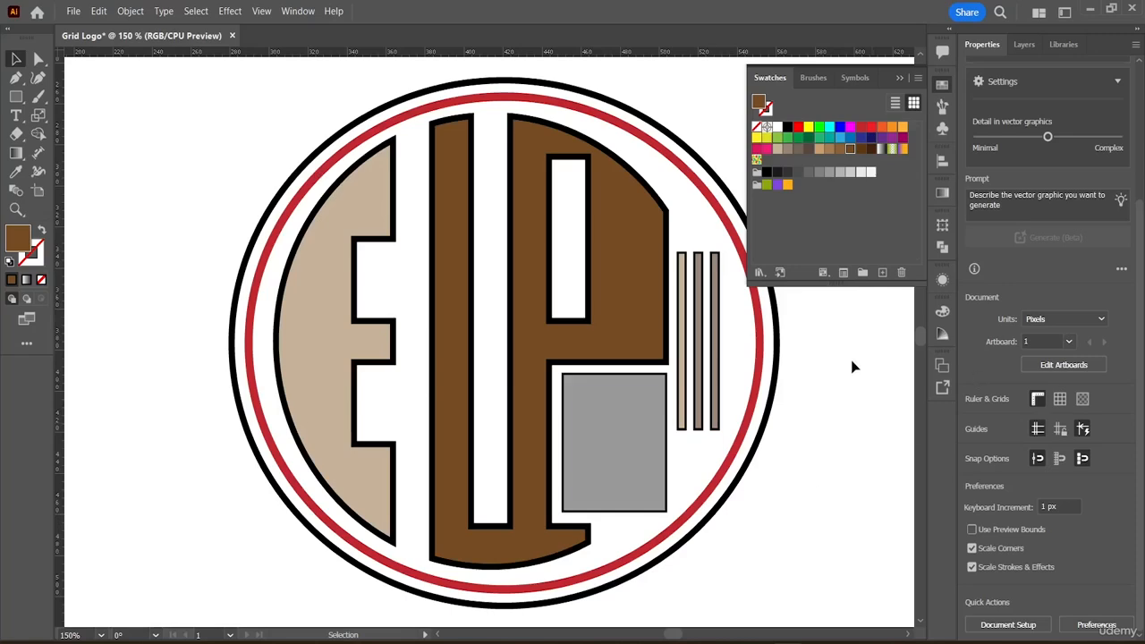
Enlarge the whole logo proportionally to about three quarters of the artboard's width, and position it near the artboard's horizontal centre
{"action": "key", "text": "ctrl+1"}
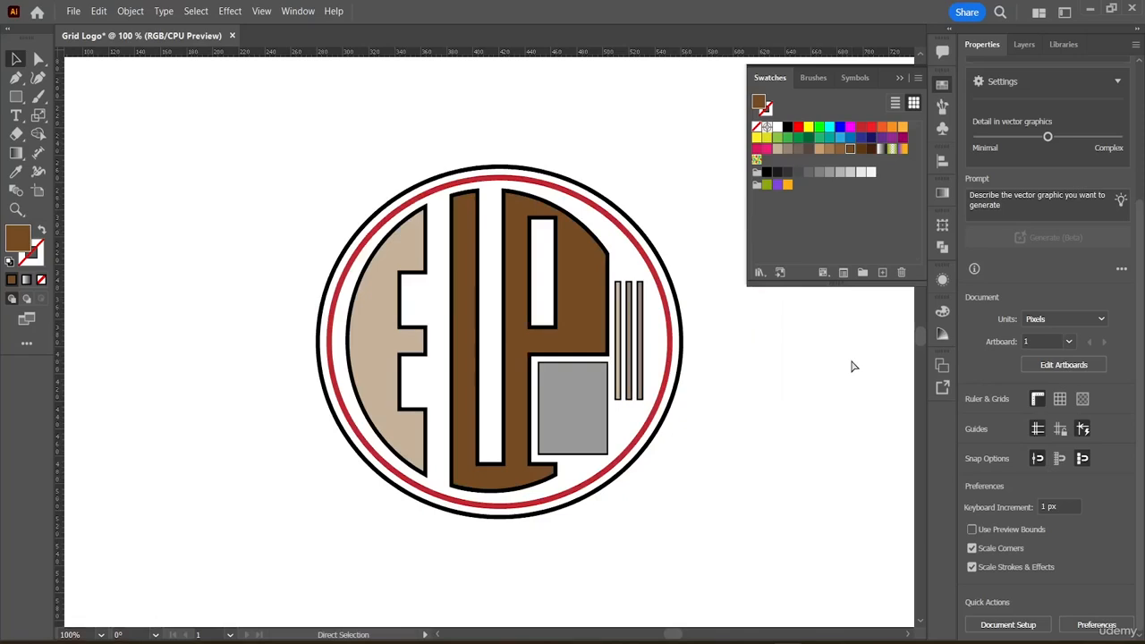
{"action": "key", "text": "ctrl+minus"}
{"action": "key", "text": "ctrl+minus"}
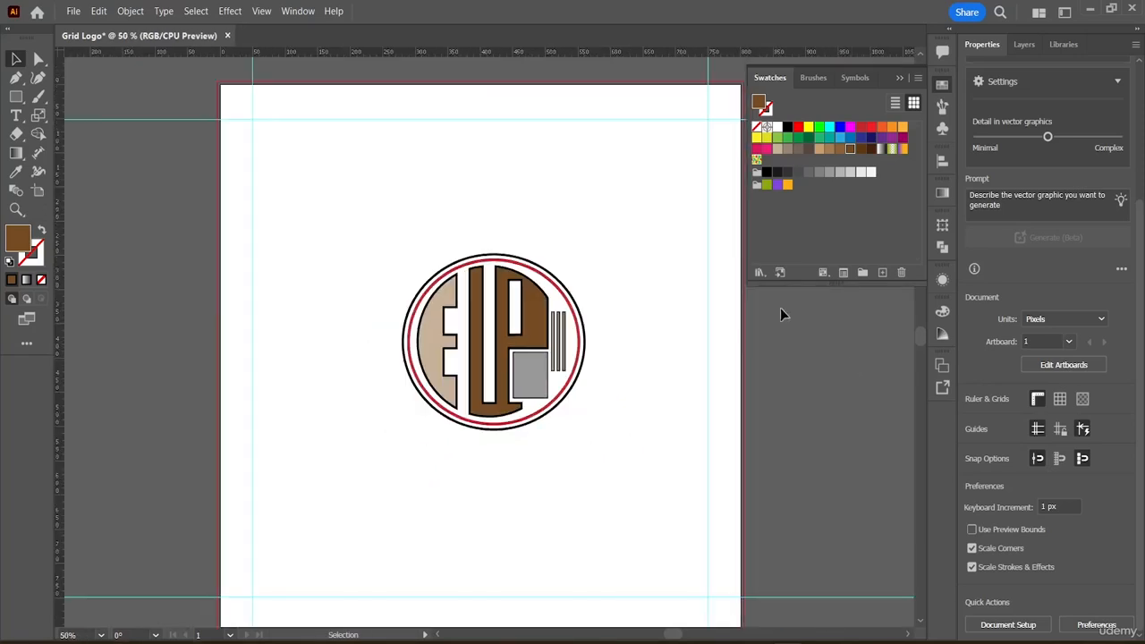
{"action": "left_click_drag", "start_coordinate": [407, 278], "coordinate": [593, 473]}
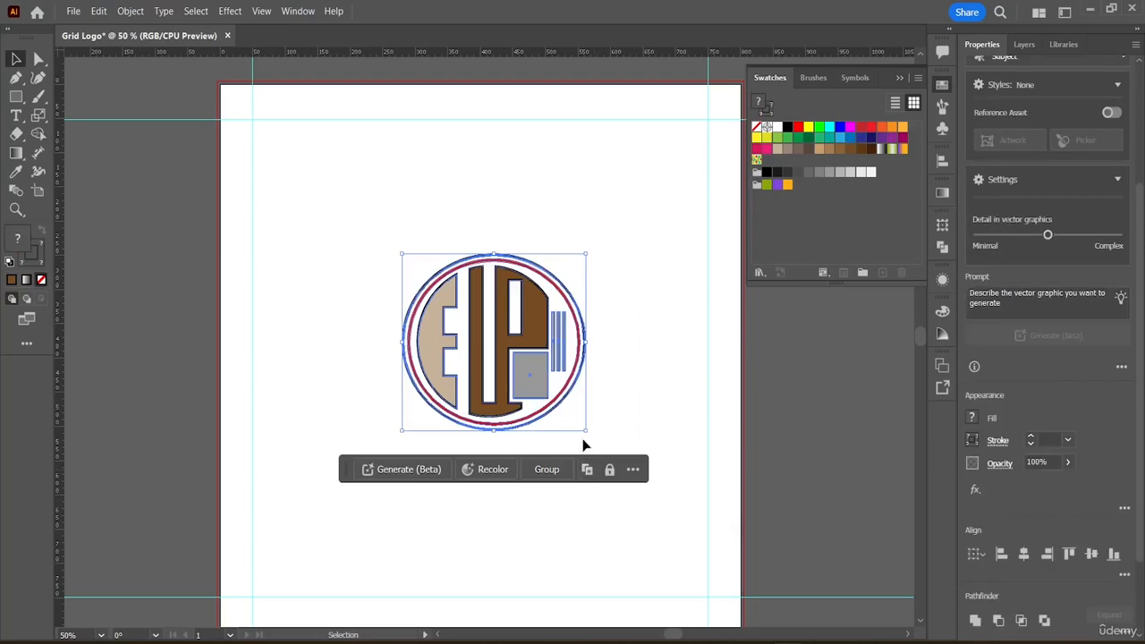
{"action": "left_click_drag", "start_coordinate": [584, 433], "coordinate": [791, 587]}
{"action": "left_click_drag", "start_coordinate": [624, 307], "coordinate": [502, 191]}
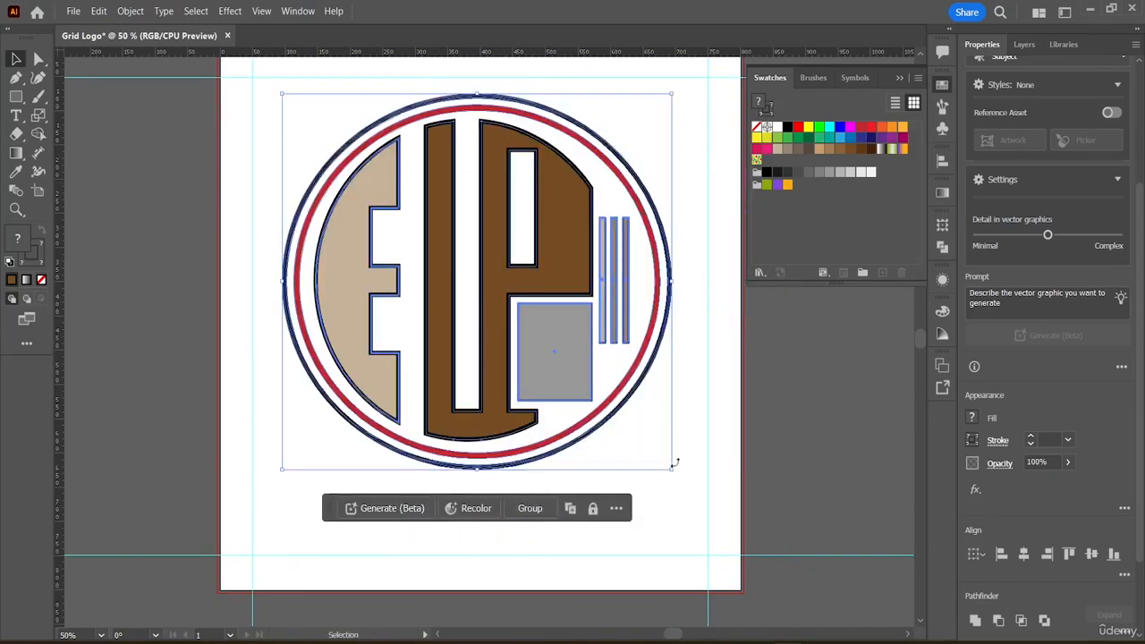
{"action": "left_click_drag", "start_coordinate": [492, 266], "coordinate": [499, 267]}
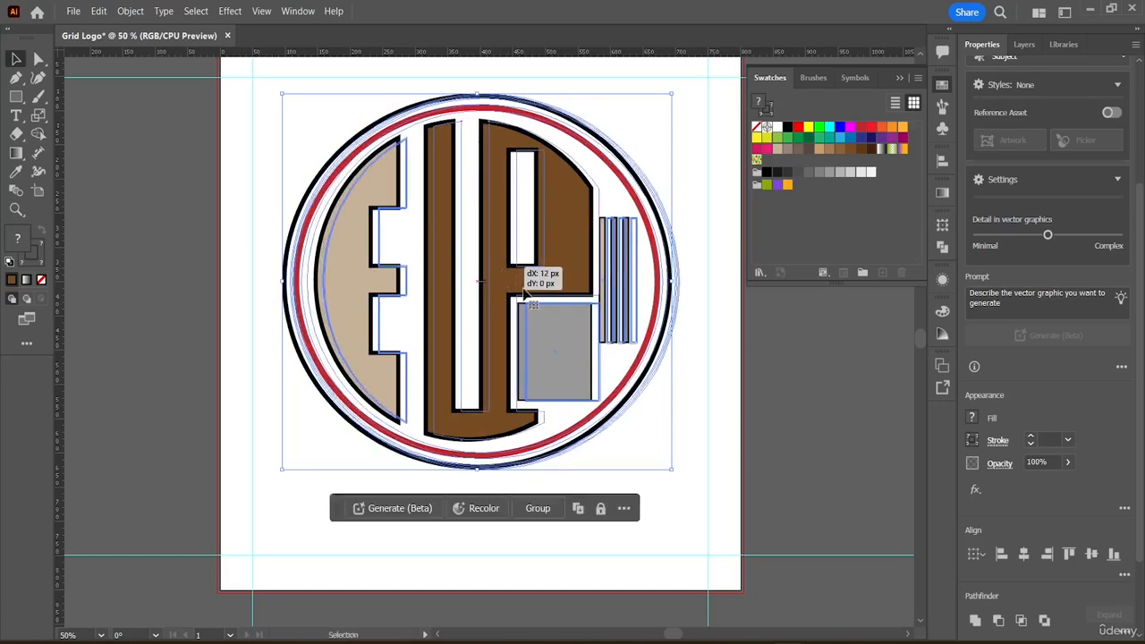
{"action": "left_click", "coordinate": [673, 520]}
{"action": "scroll", "coordinate": [617, 349], "scroll_direction": "up", "scroll_amount": 2}
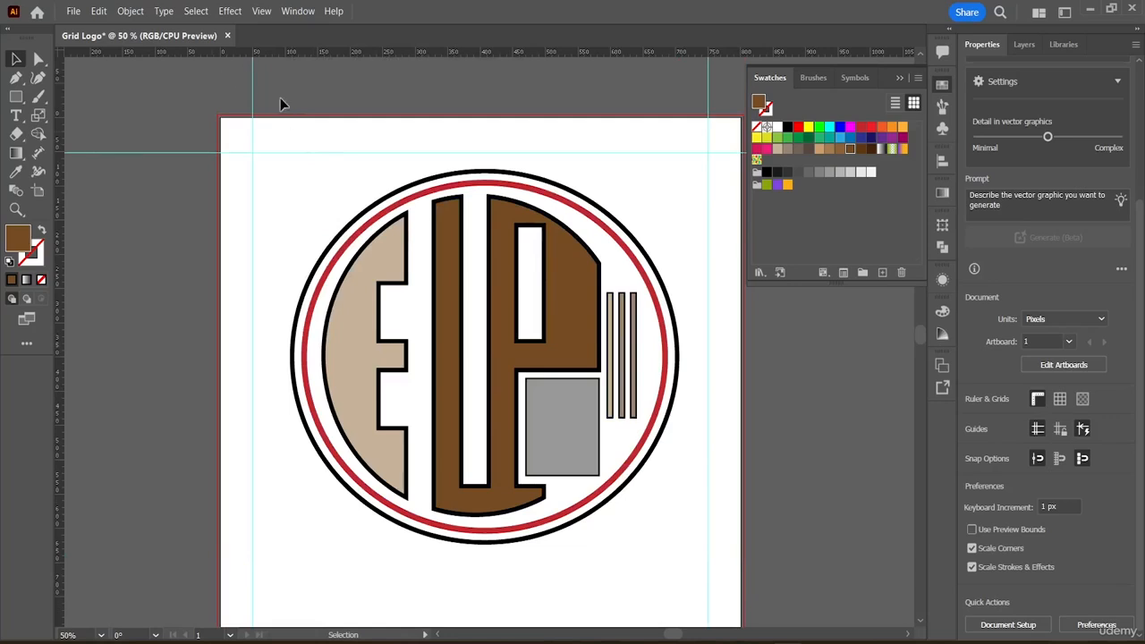
Set up a Save for Web export of the logo as PNG-24 with the matte set to None and transparency enabled
{"action": "left_click", "coordinate": [74, 11]}
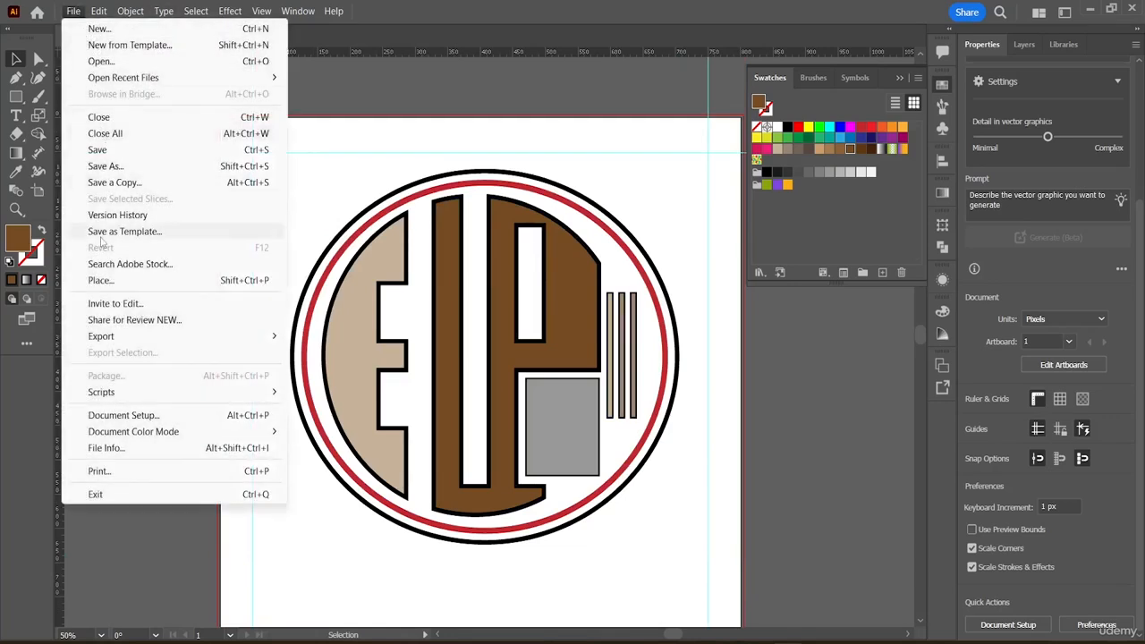
{"action": "mouse_move", "coordinate": [116, 338]}
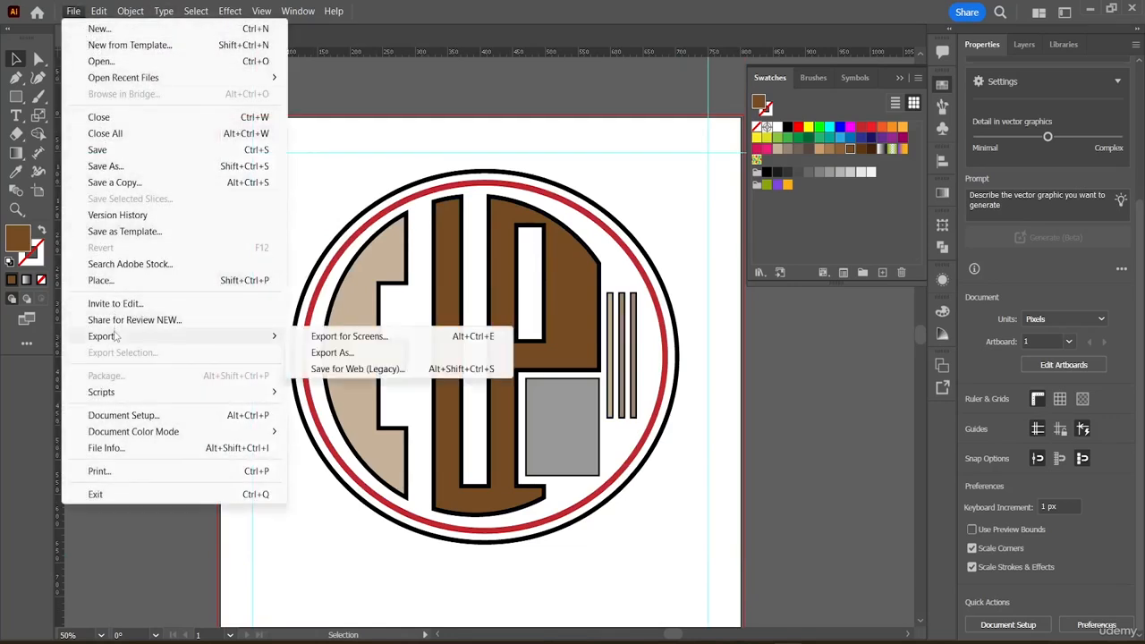
{"action": "left_click", "coordinate": [340, 370]}
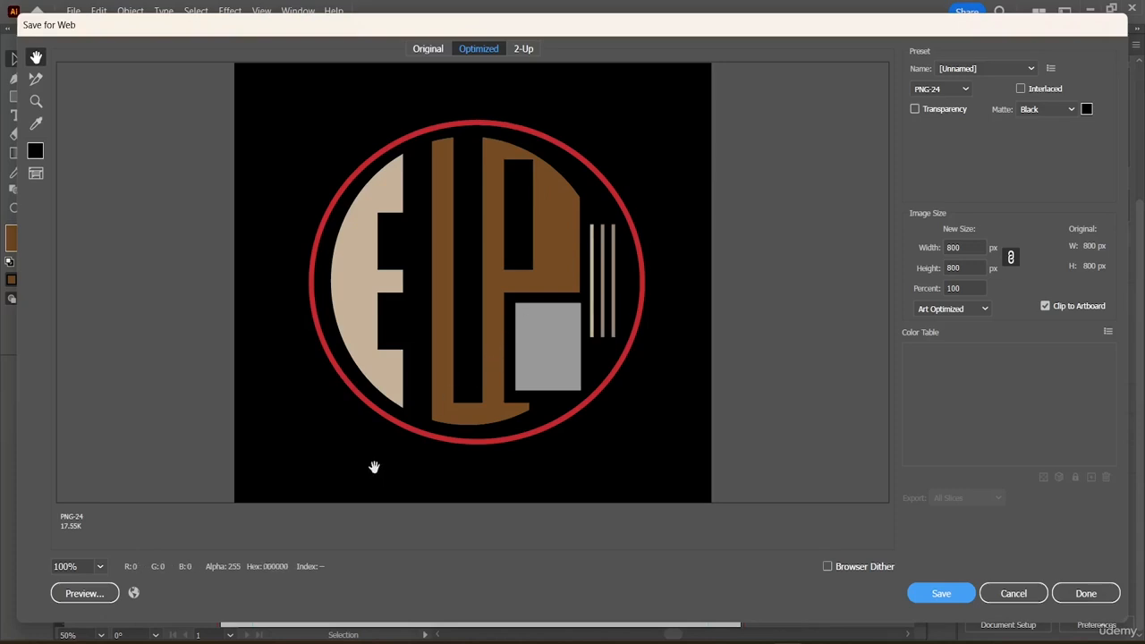
{"action": "left_click", "coordinate": [1072, 109]}
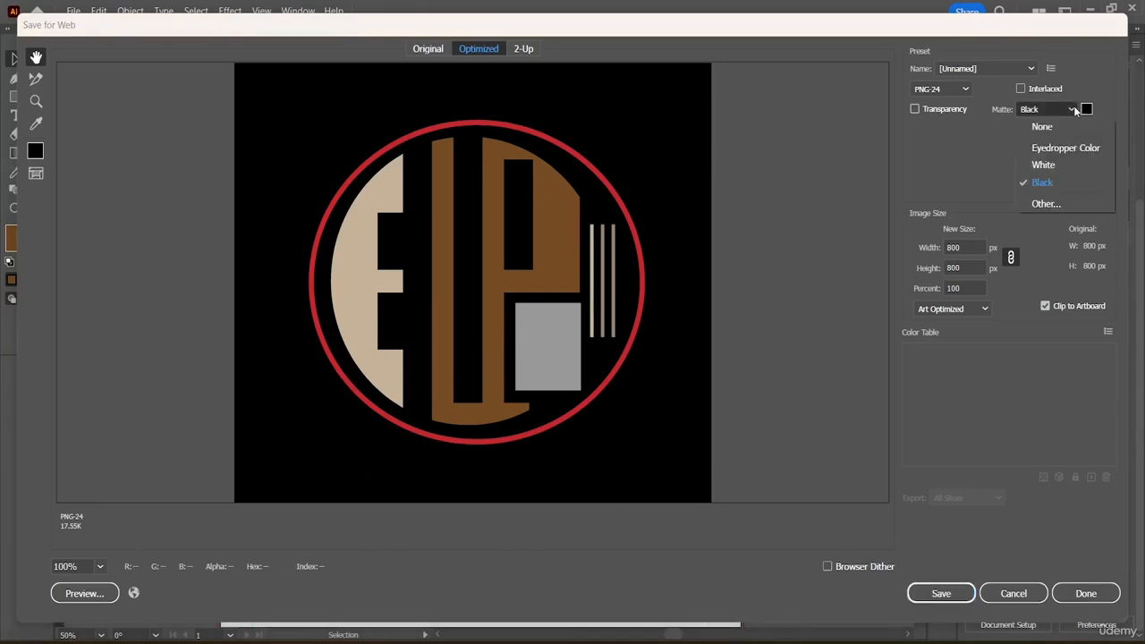
{"action": "left_click", "coordinate": [1043, 166]}
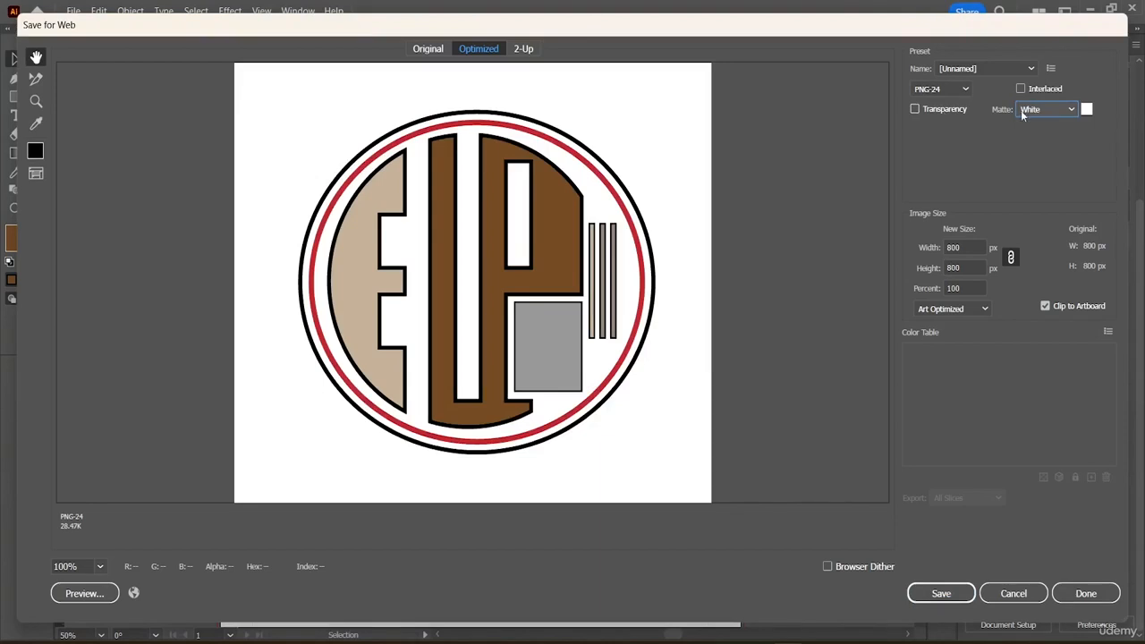
{"action": "left_click", "coordinate": [1072, 110]}
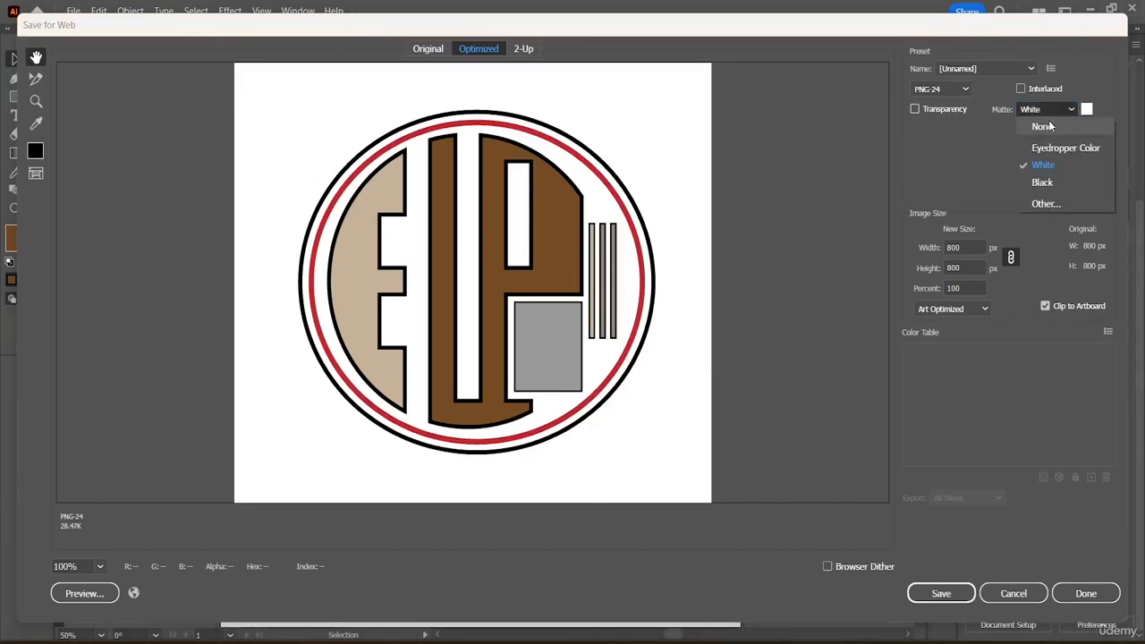
{"action": "left_click", "coordinate": [1047, 125]}
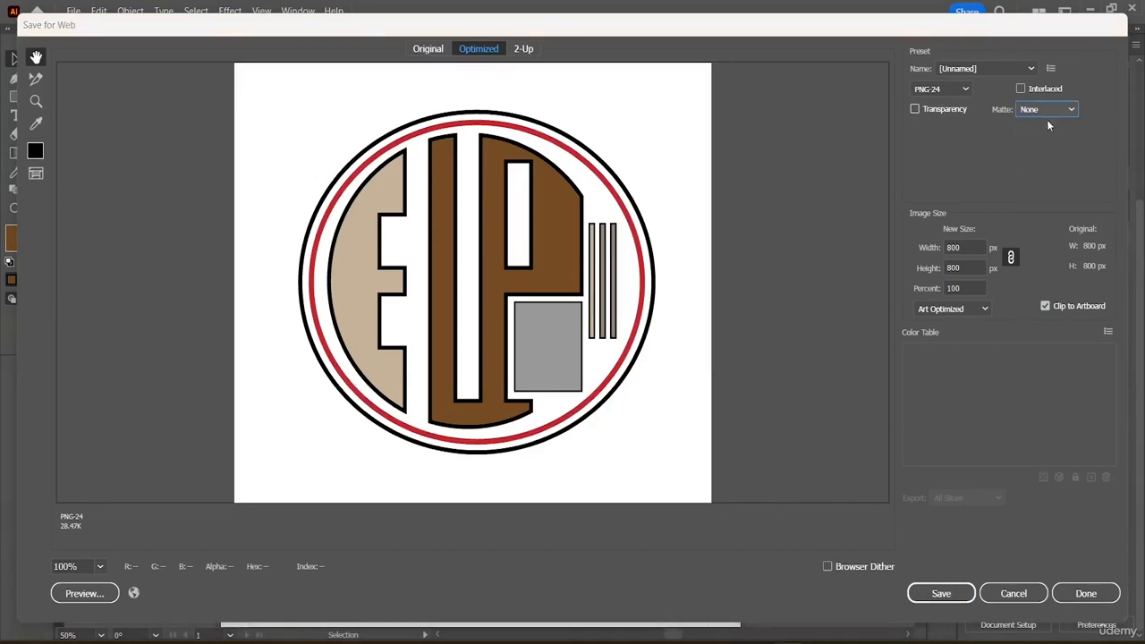
{"action": "left_click", "coordinate": [913, 110]}
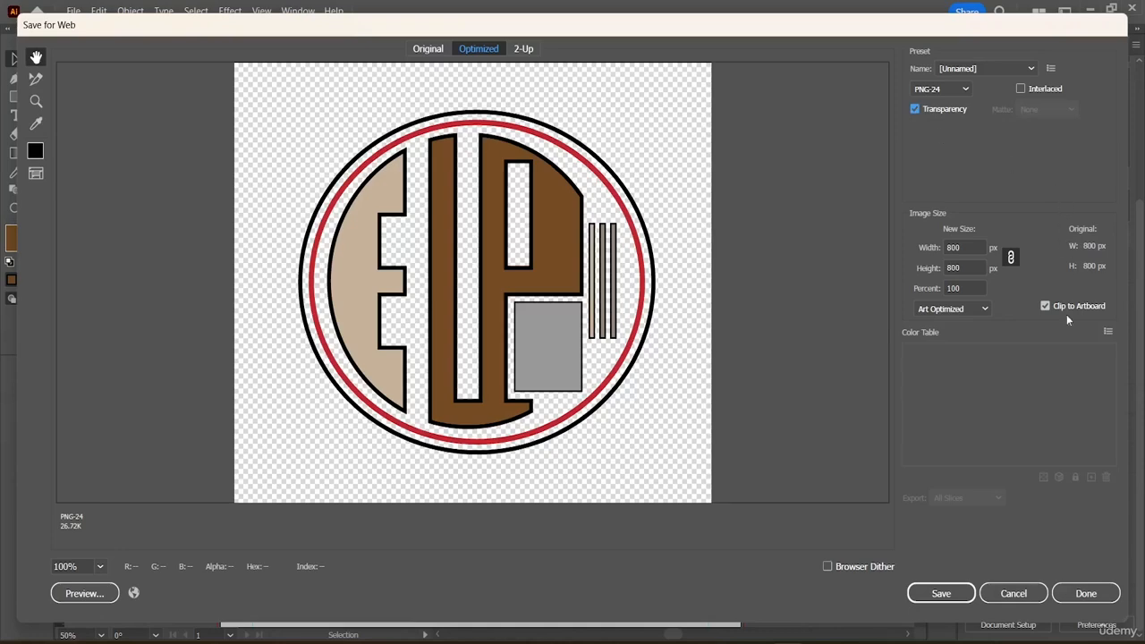
Save the optimized PNG as Grid-Logo in the Desktop's "Logo Design using PS and AI" folder that holds the other logo images
{"action": "left_click", "coordinate": [937, 595]}
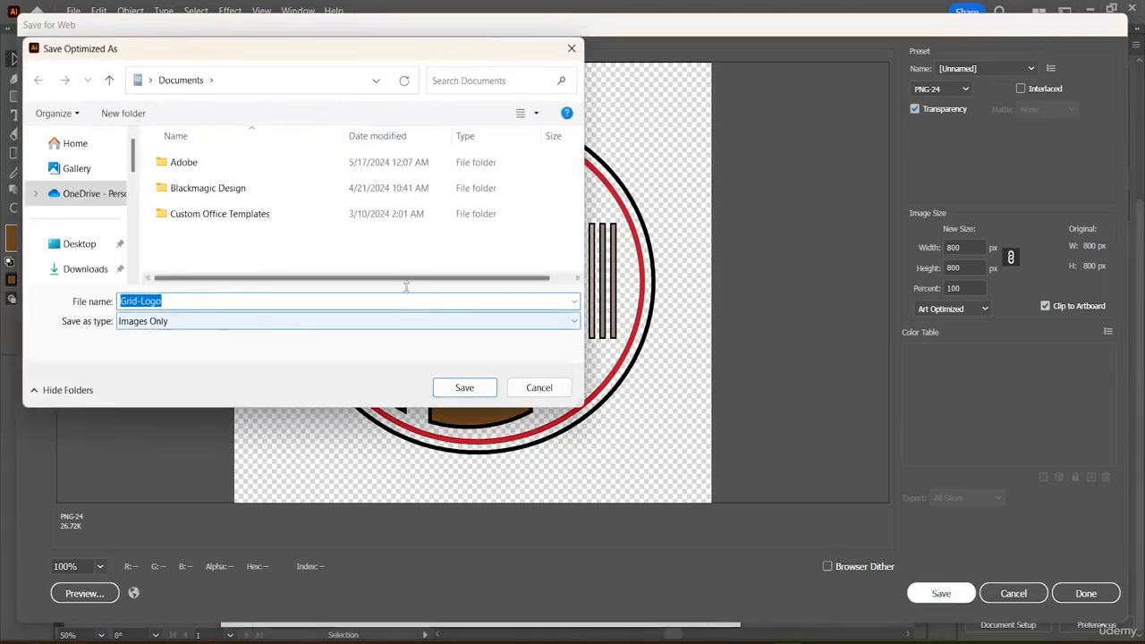
{"action": "left_click", "coordinate": [486, 329]}
{"action": "left_click", "coordinate": [292, 333]}
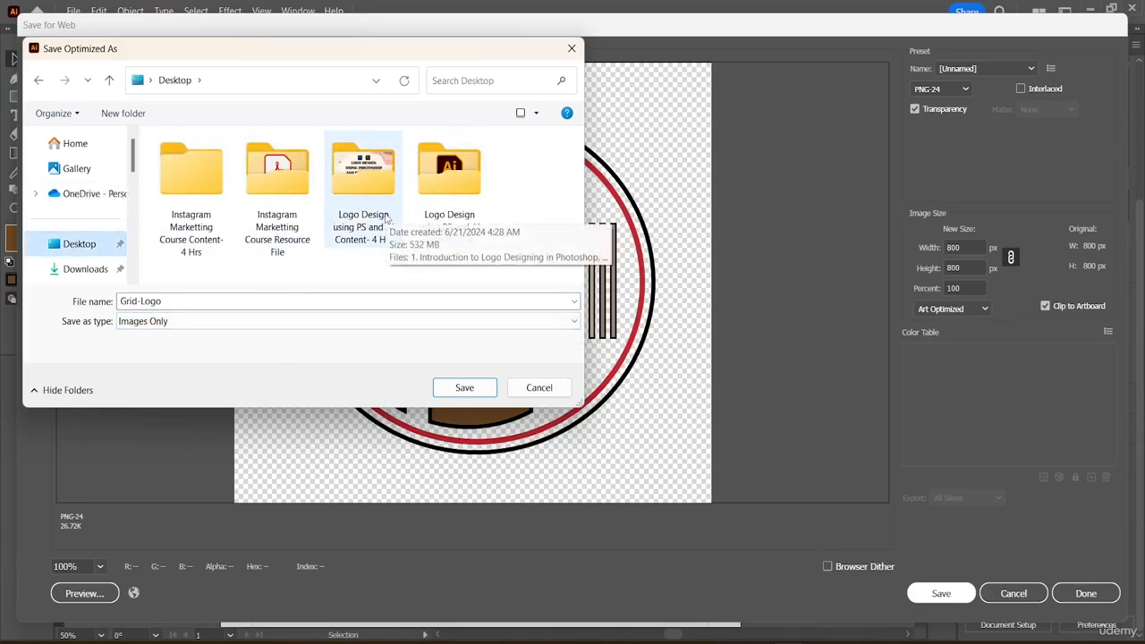
{"action": "double_click", "coordinate": [449, 174]}
{"action": "left_click", "coordinate": [481, 387]}
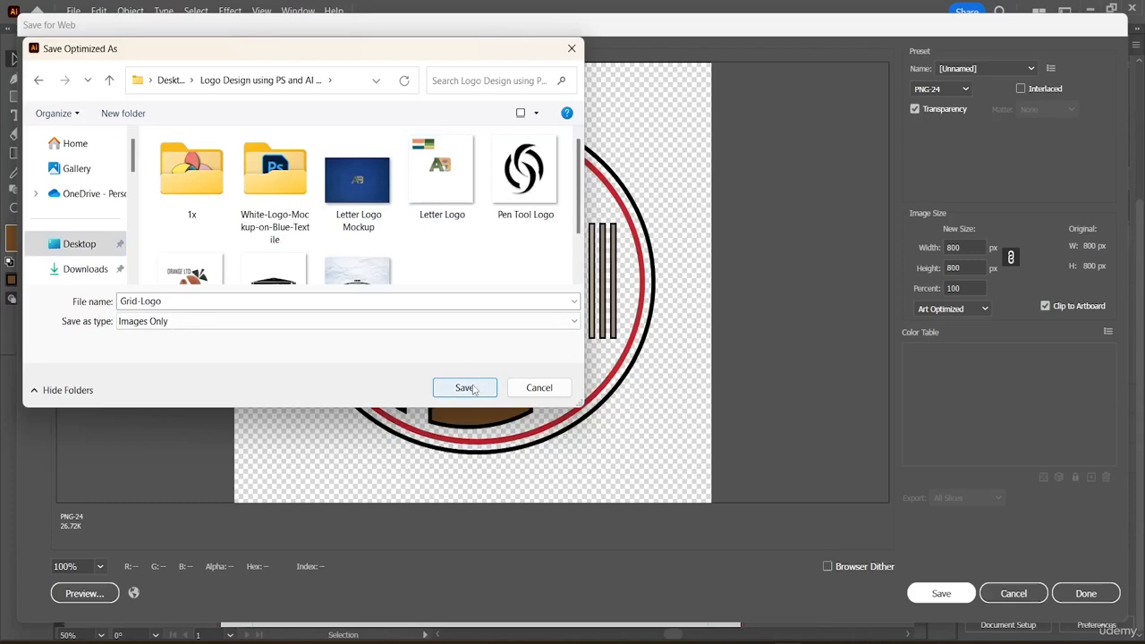
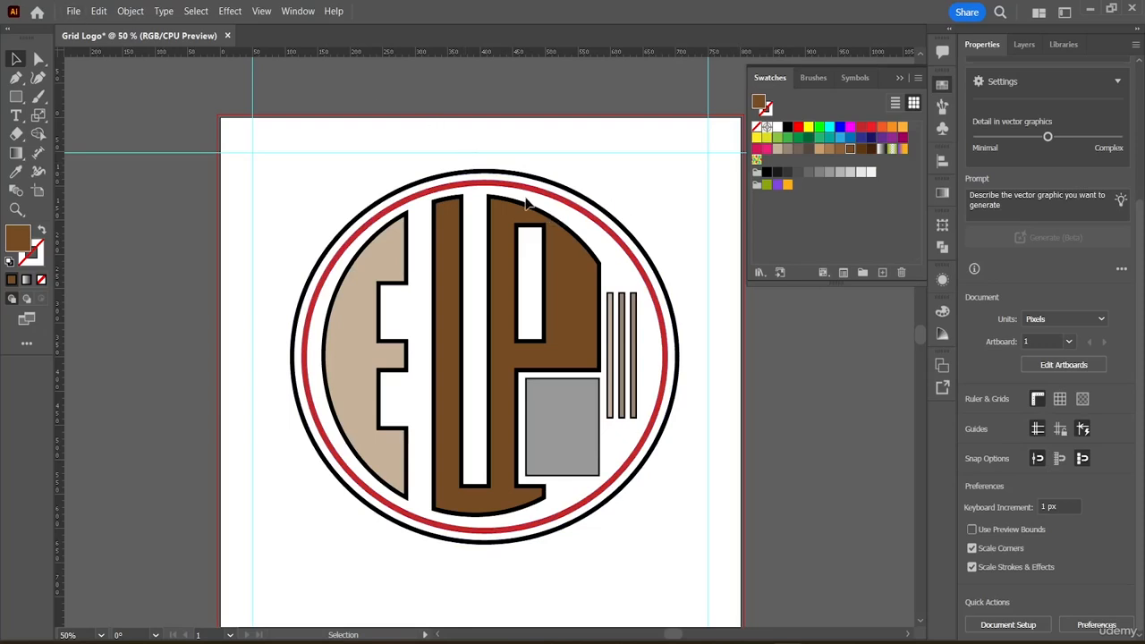
Save the document as an Adobe Illustrator file named Grid Logo in the same folder, using the Illustrator 2020 version with the default options
{"action": "left_click", "coordinate": [75, 10]}
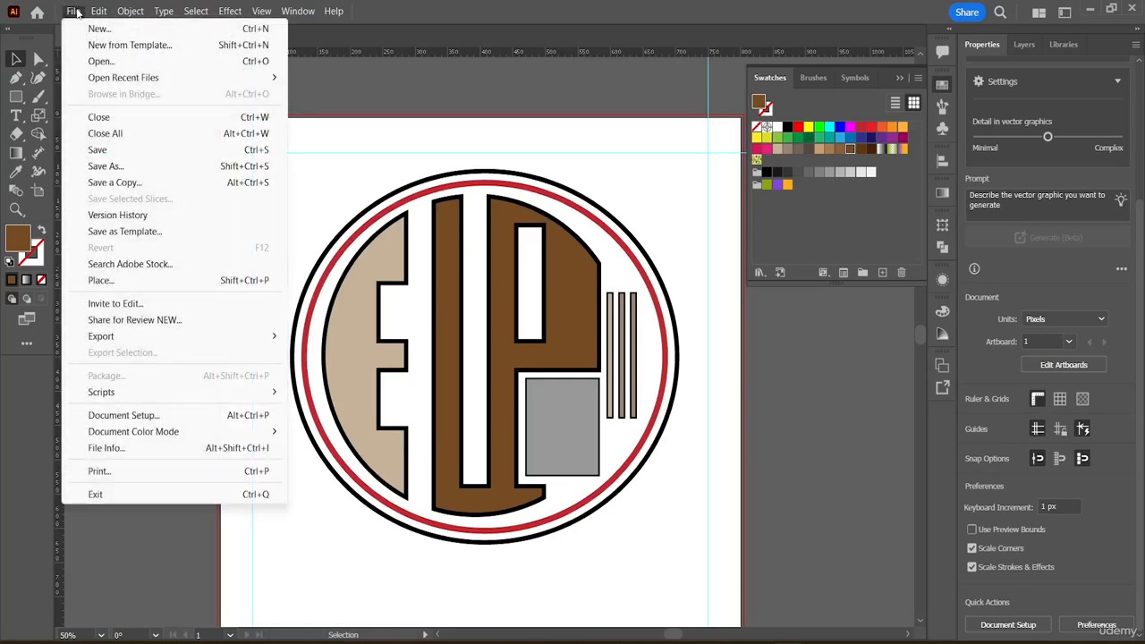
{"action": "left_click", "coordinate": [89, 166]}
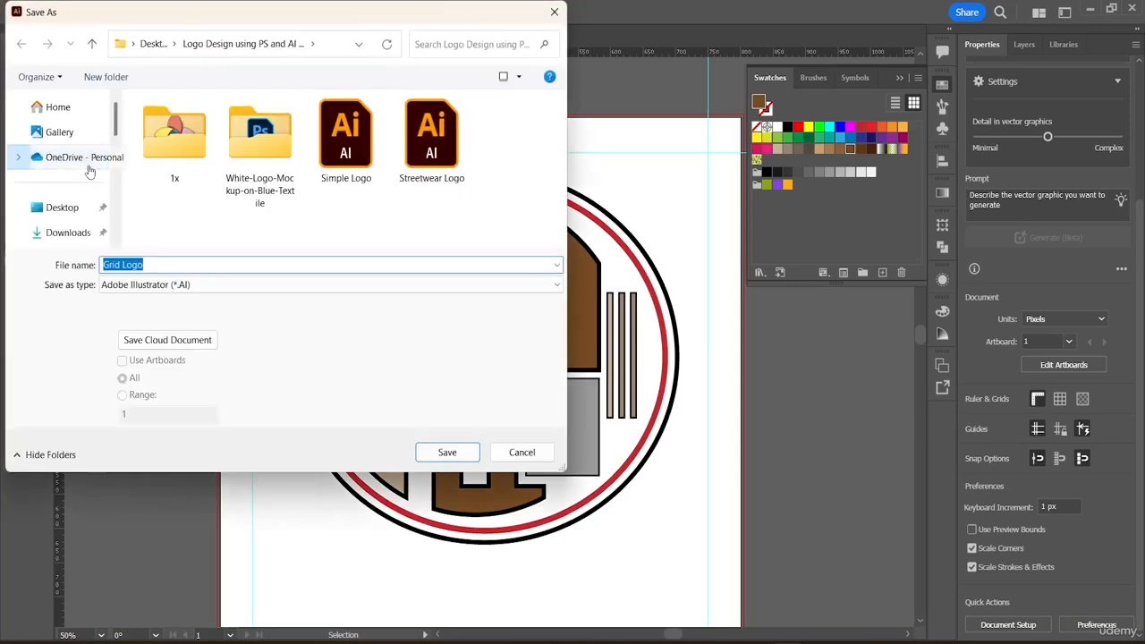
{"action": "left_click", "coordinate": [148, 265]}
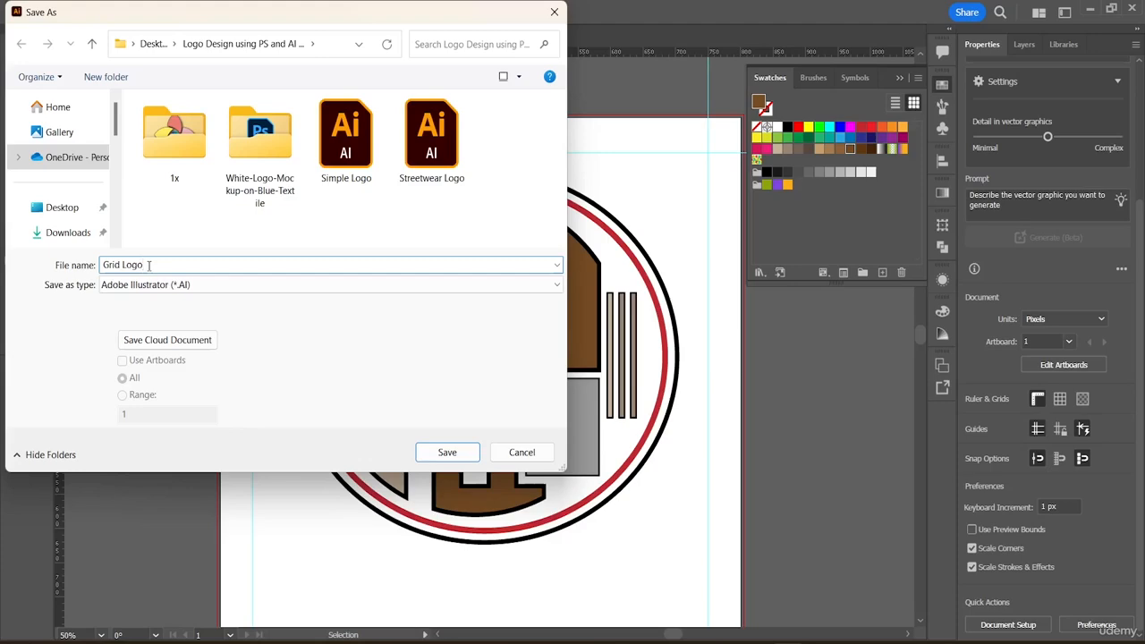
{"action": "left_click", "coordinate": [445, 454]}
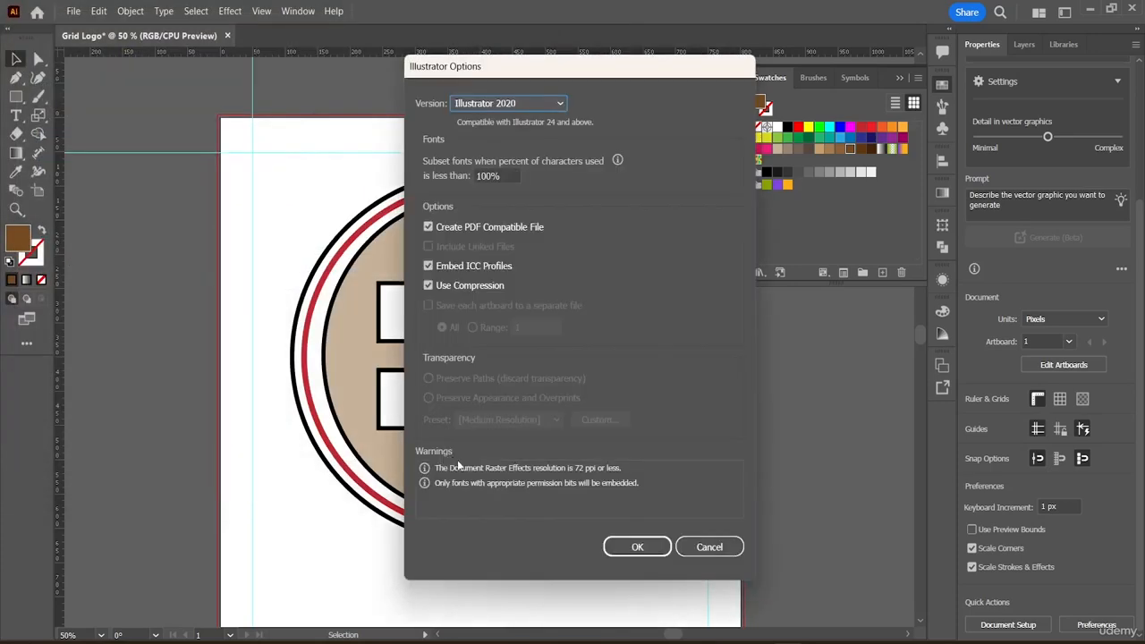
{"action": "left_click", "coordinate": [637, 548]}
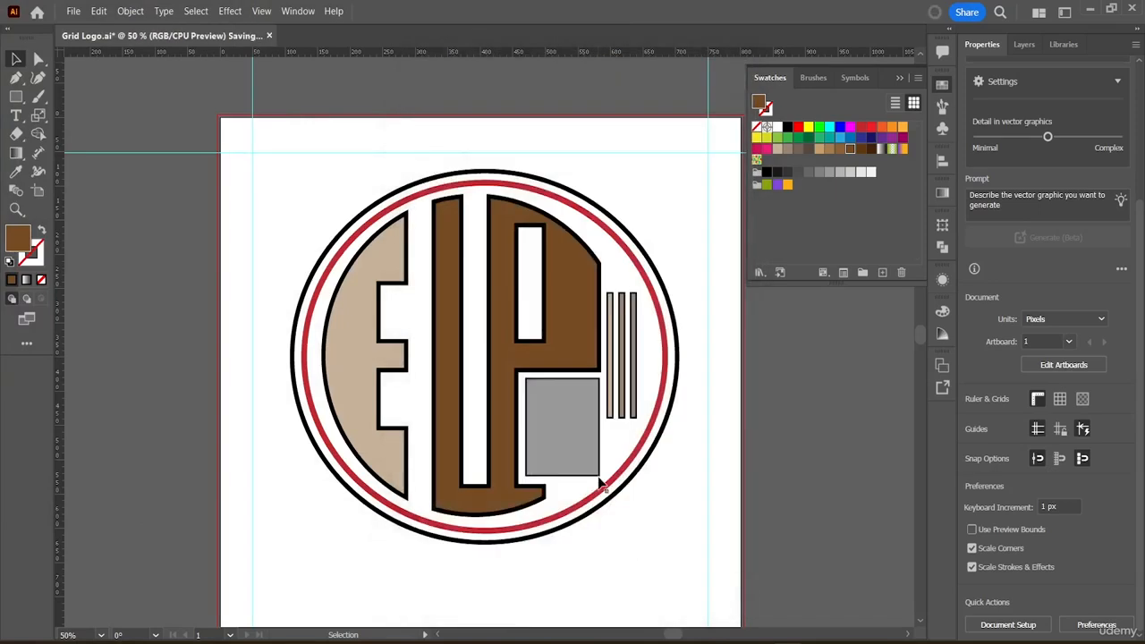